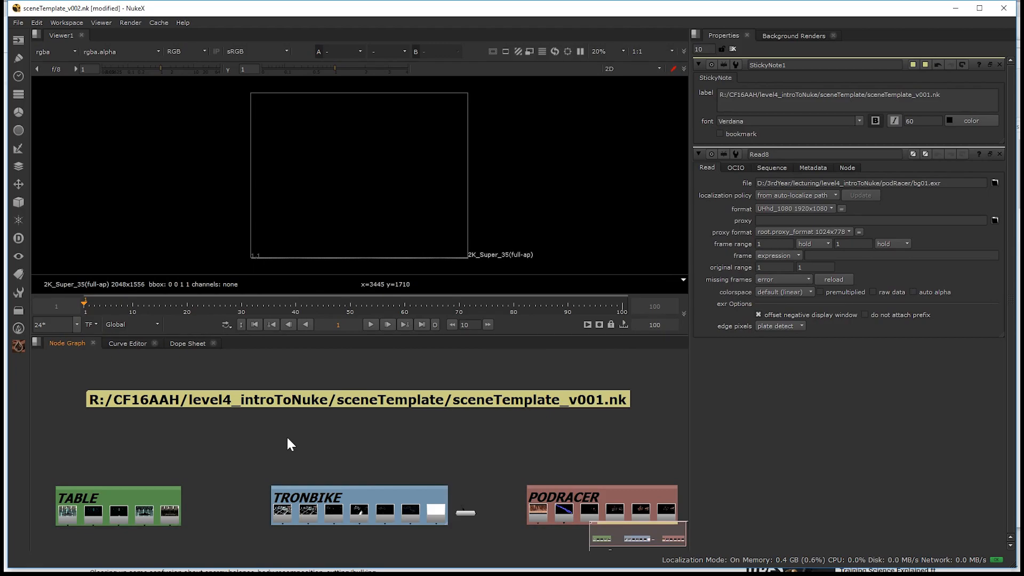
Look over the node graph, examining the scene path note and the TABLE, TRONBIKE and PODRACER backdrops with their Read nodes.
middle_drag(230, 462, 296, 445)
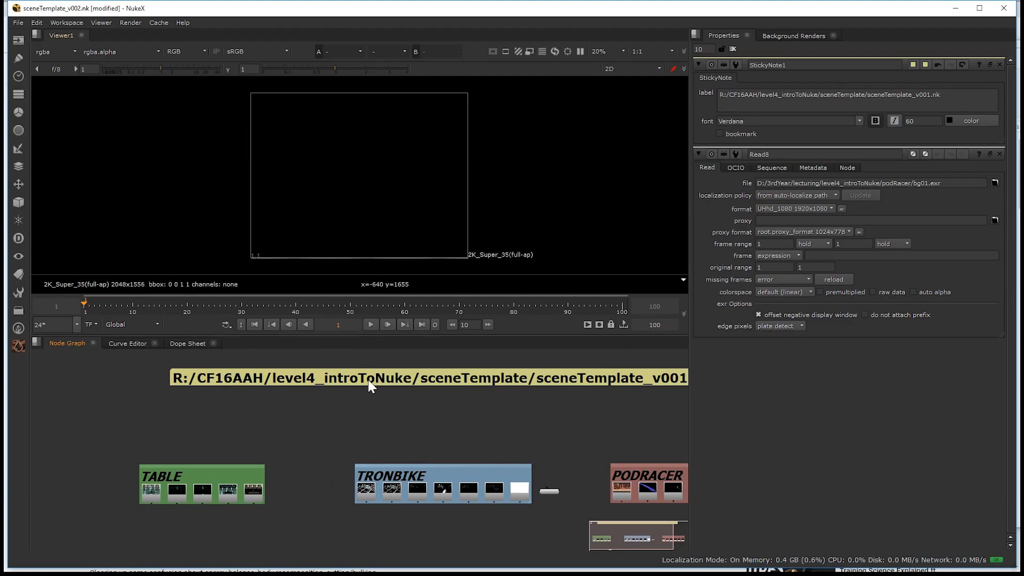
middle_drag(351, 417, 312, 406)
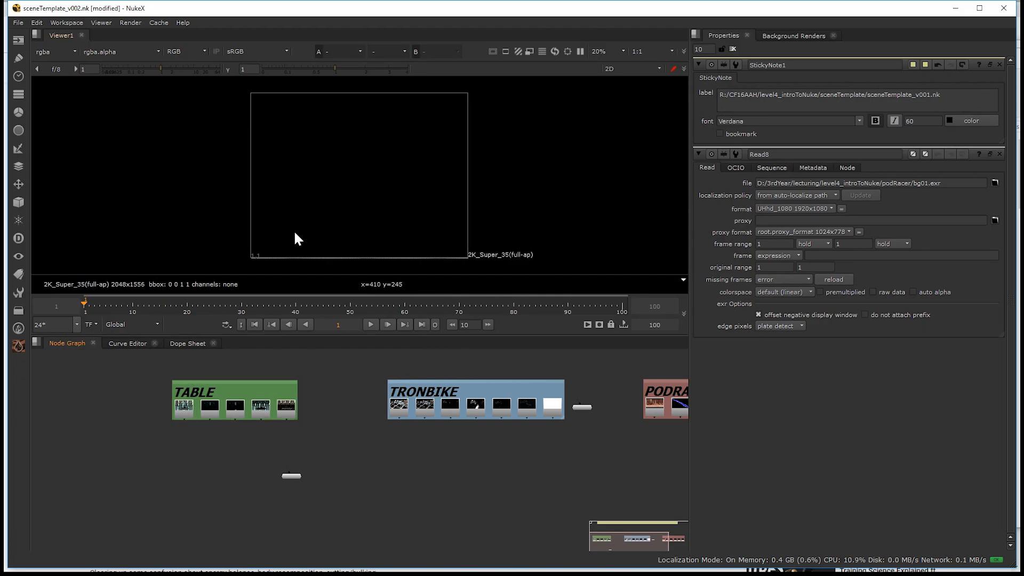
scroll(239, 425, right, 3)
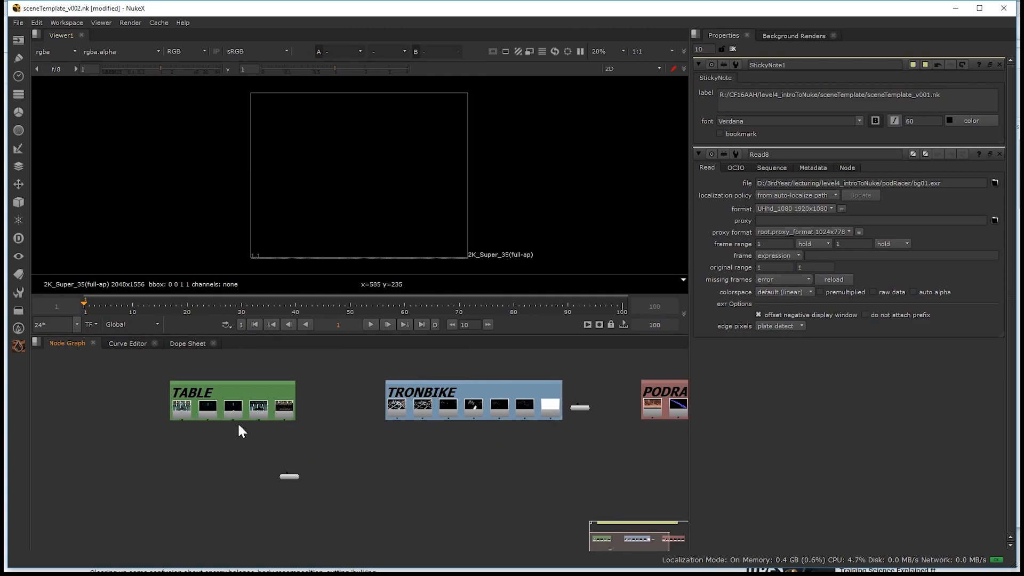
scroll(307, 432, right, 3)
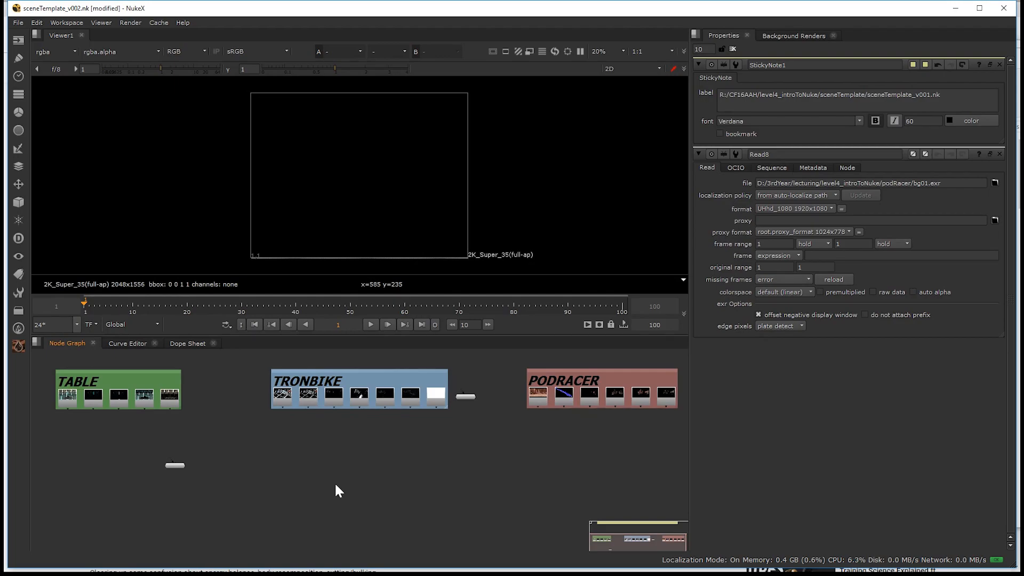
scroll(334, 484, down, 4)
scroll(345, 403, down, 3)
middle_drag(322, 457, 301, 507)
scroll(318, 458, up, 3)
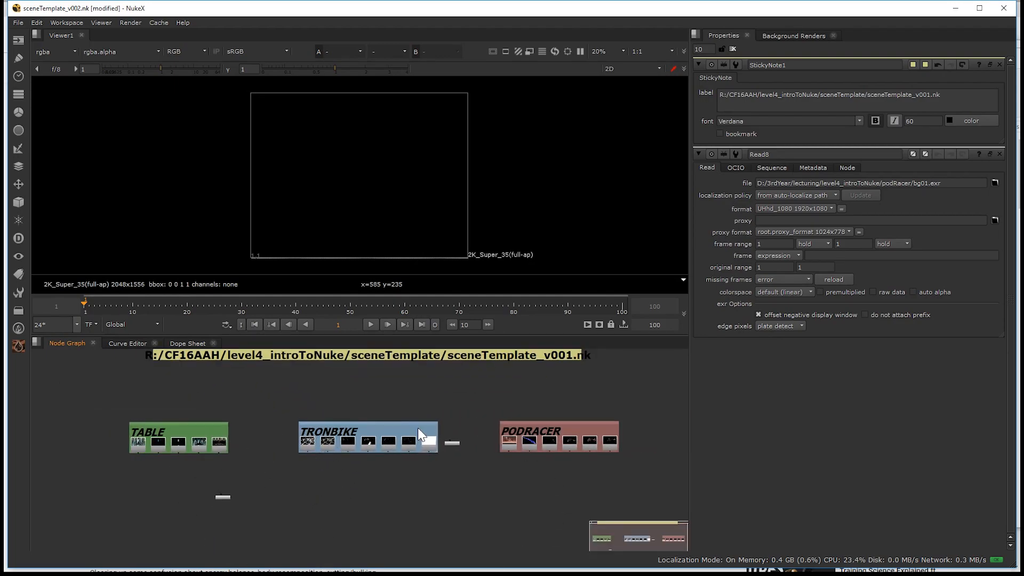
middle_drag(155, 463, 206, 427)
scroll(226, 433, up, 3)
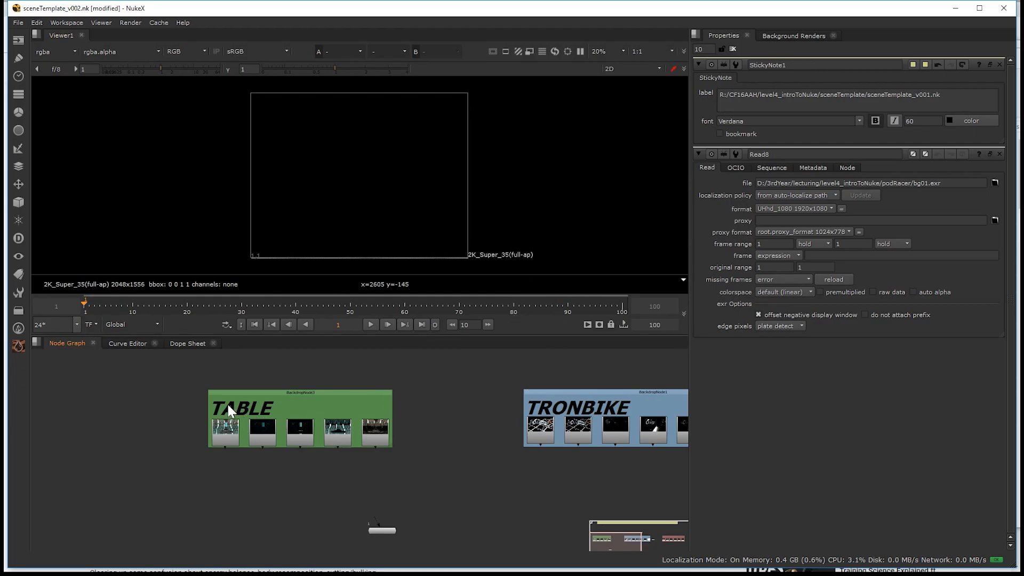
Dock the Node Graph beneath the Properties pane and shrink the Curve Editor pane to enlarge the viewer.
drag(64, 343, 812, 548)
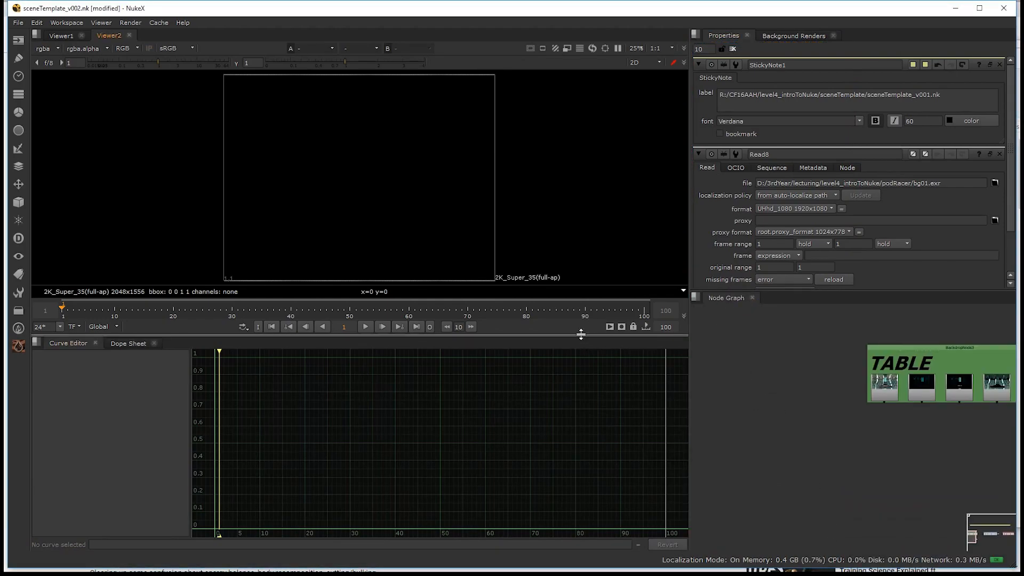
drag(579, 335, 531, 481)
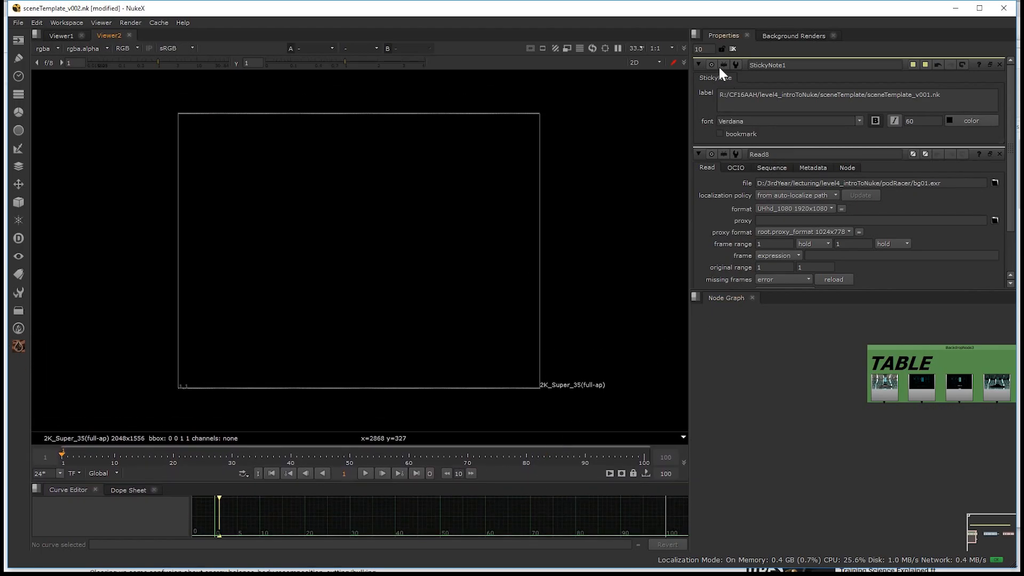
Open the properties of the table's floor-light and ceiling-light Read nodes and limit the Properties bin to 1 open panel.
middle_drag(806, 395, 650, 390)
double_click(848, 377)
double_click(885, 383)
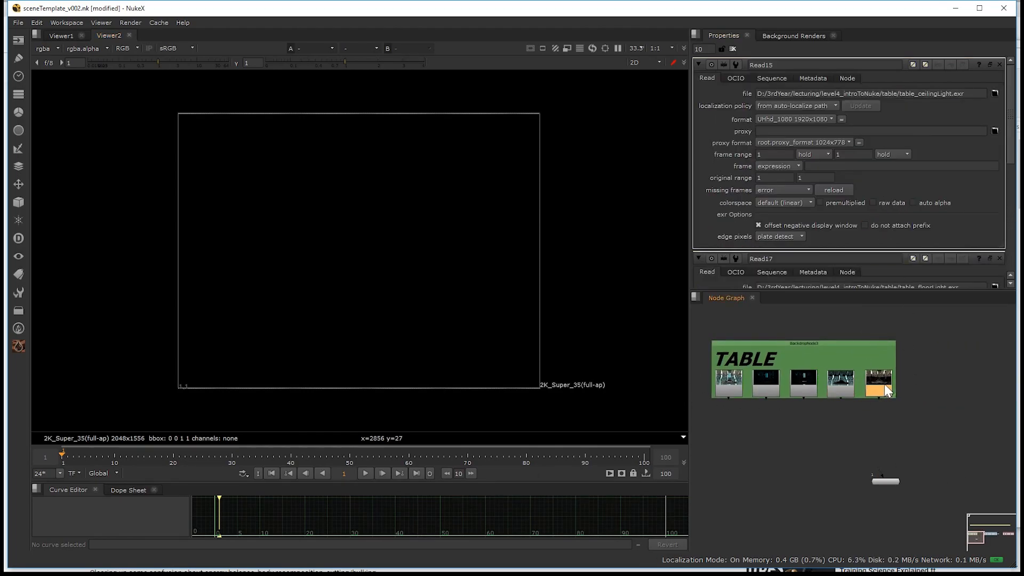
scroll(1008, 155, up, 2)
scroll(995, 220, up, 5)
drag(711, 49, 692, 49)
text(1)
click(927, 377)
click(880, 383)
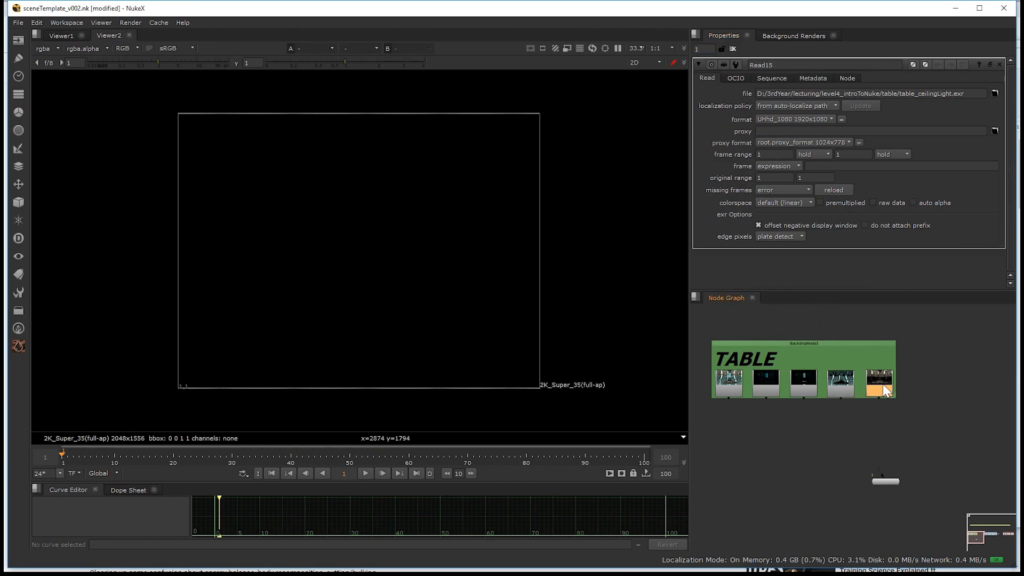
Add a trial Grade node below the TABLE backdrop and delete it.
key(g)
click(803, 458)
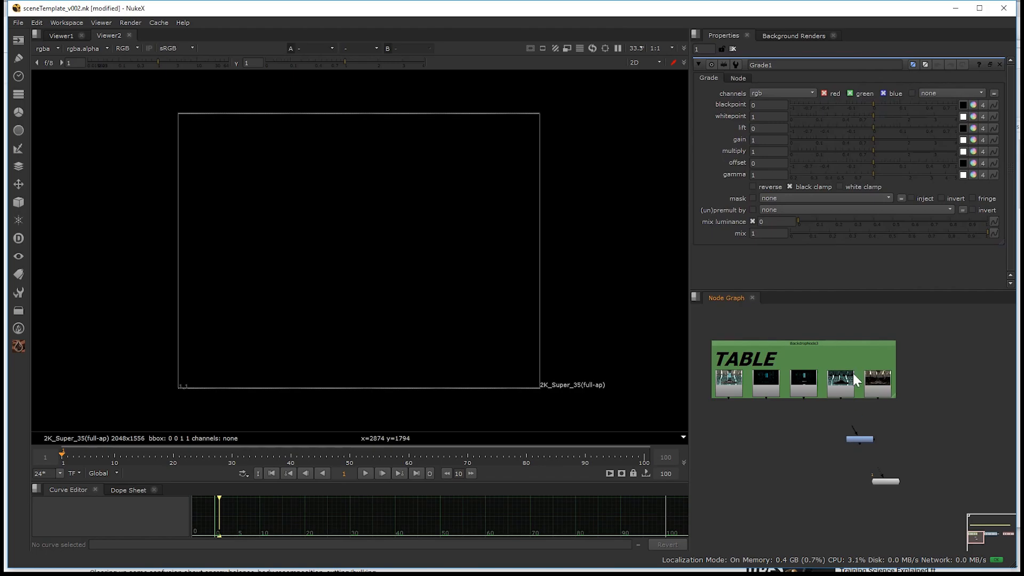
click(857, 440)
key(Delete)
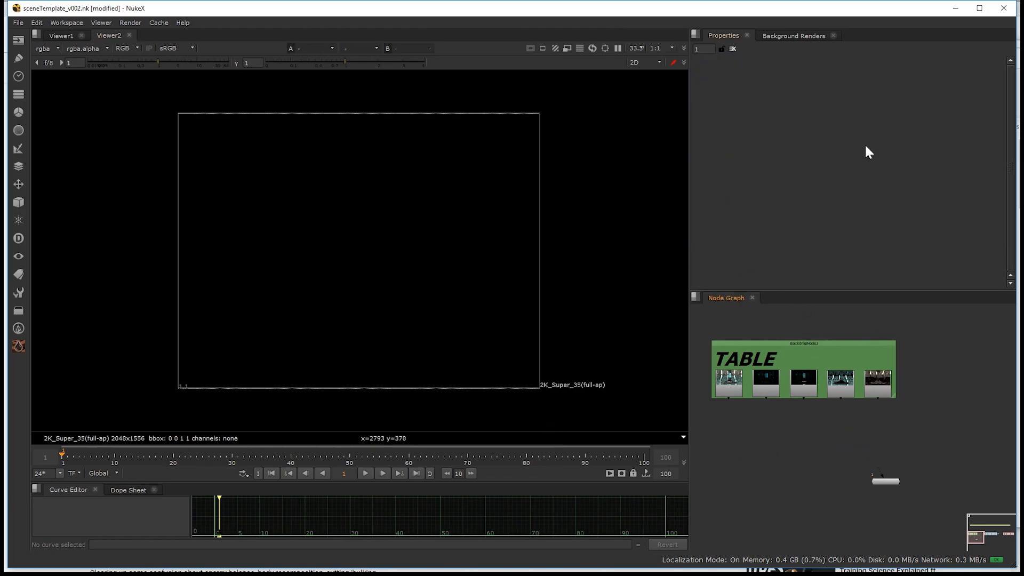
Maximize the window in full-screen mode and close Viewer2.
click(979, 8)
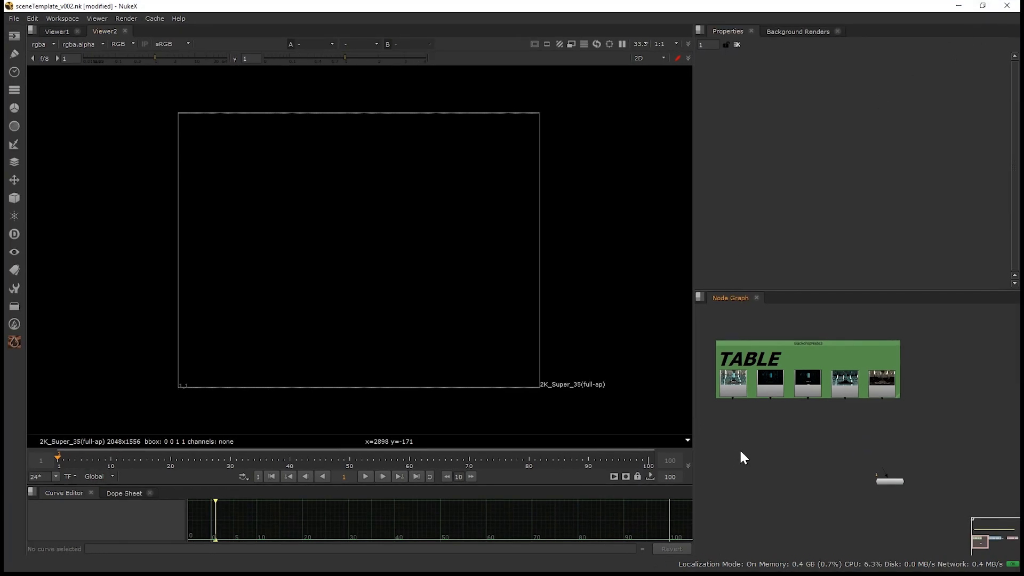
key(alt+s)
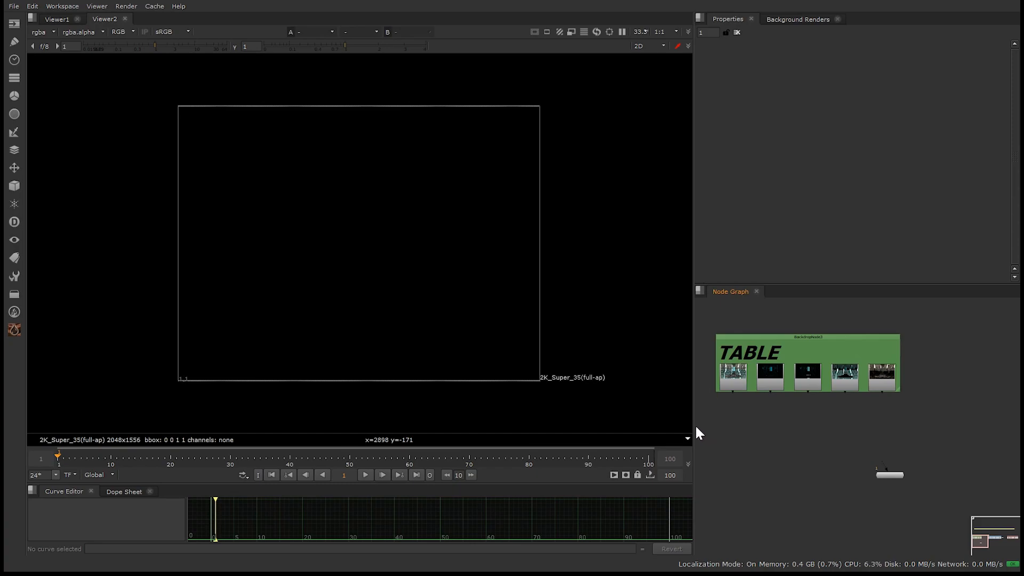
click(125, 19)
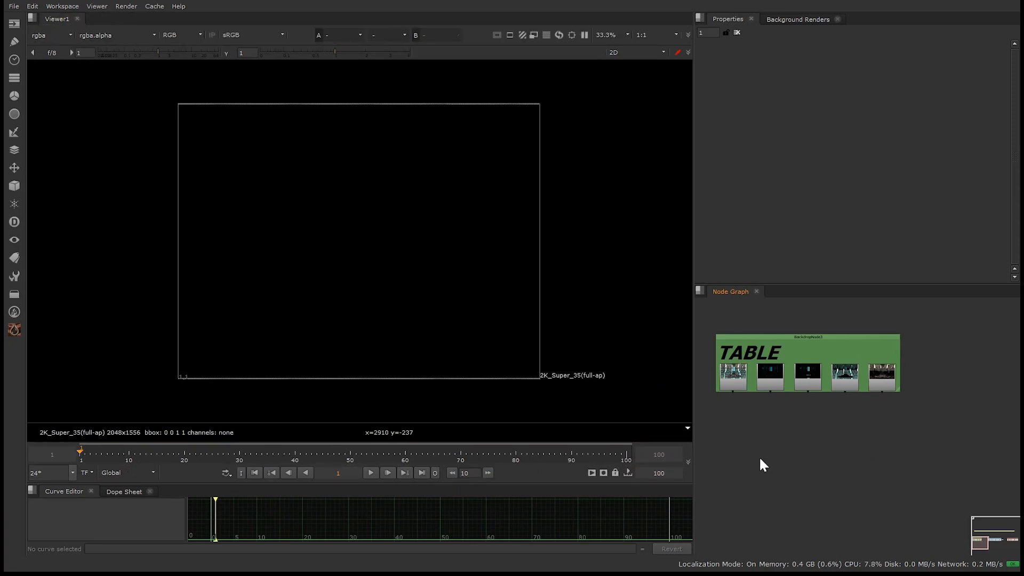
middle_drag(922, 420, 839, 434)
scroll(835, 428, down, 2)
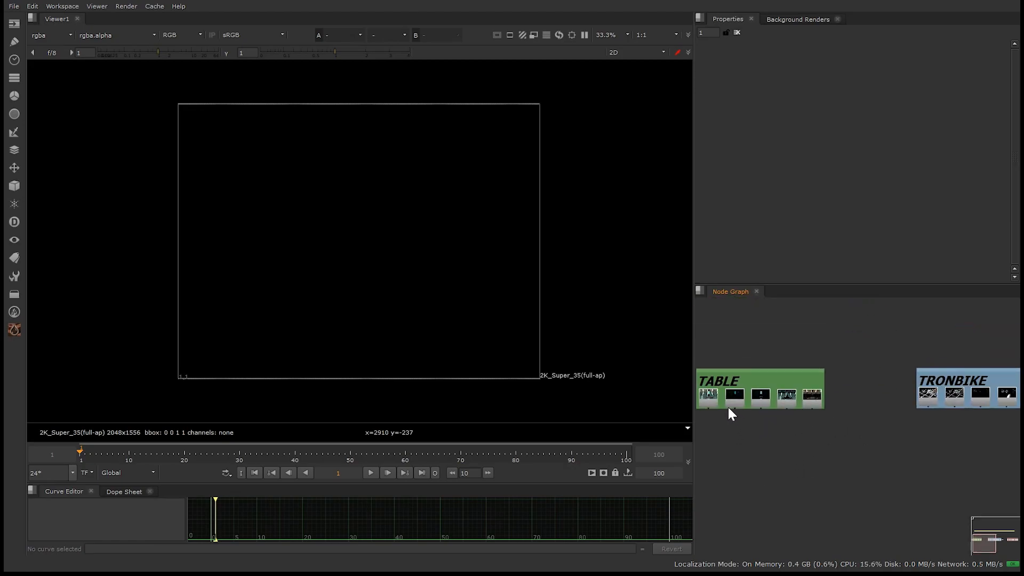
scroll(747, 408, up, 5)
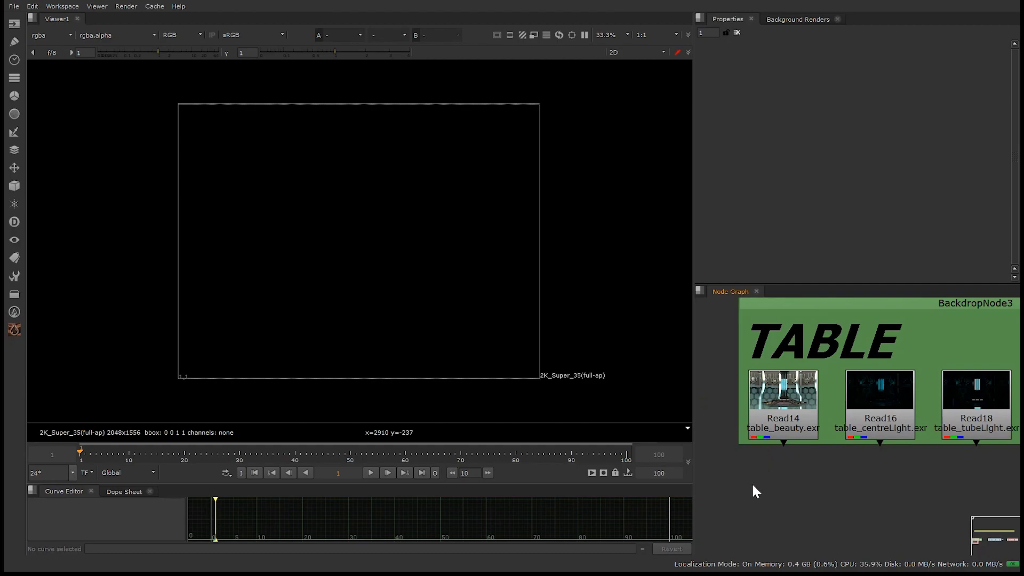
middle_drag(741, 473, 758, 456)
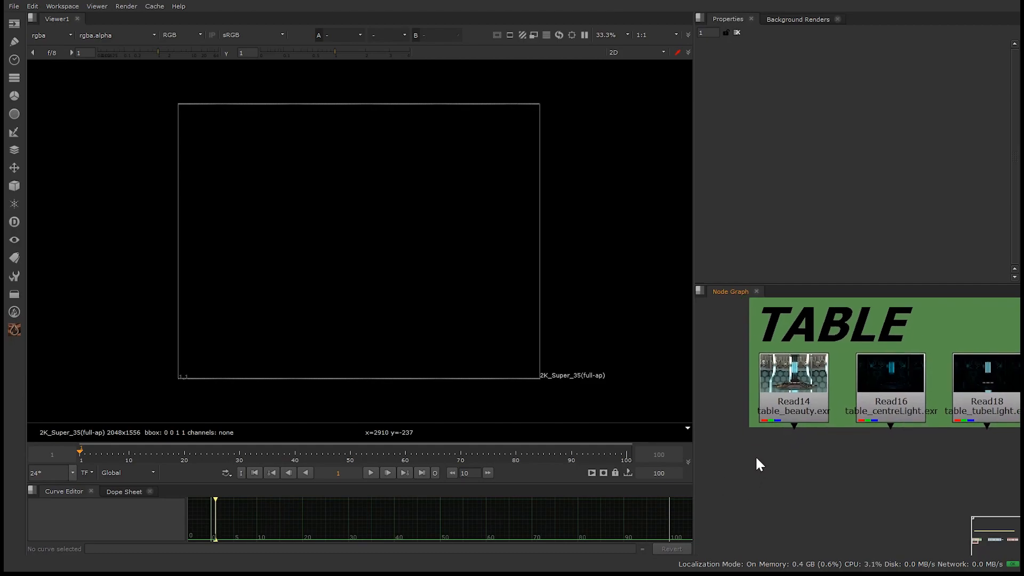
scroll(757, 456, down, 4)
key(Tab)
text(read)
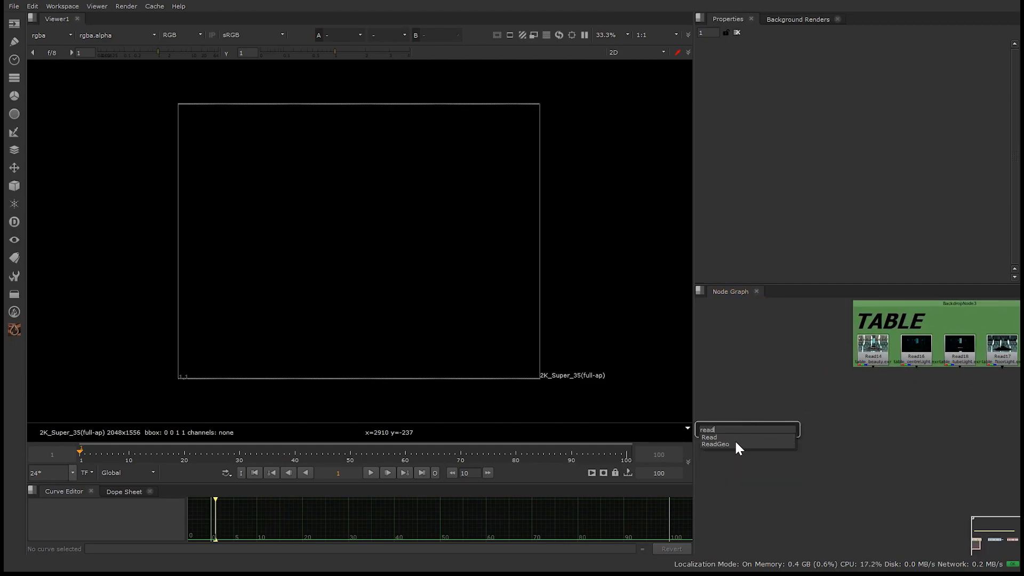
click(722, 436)
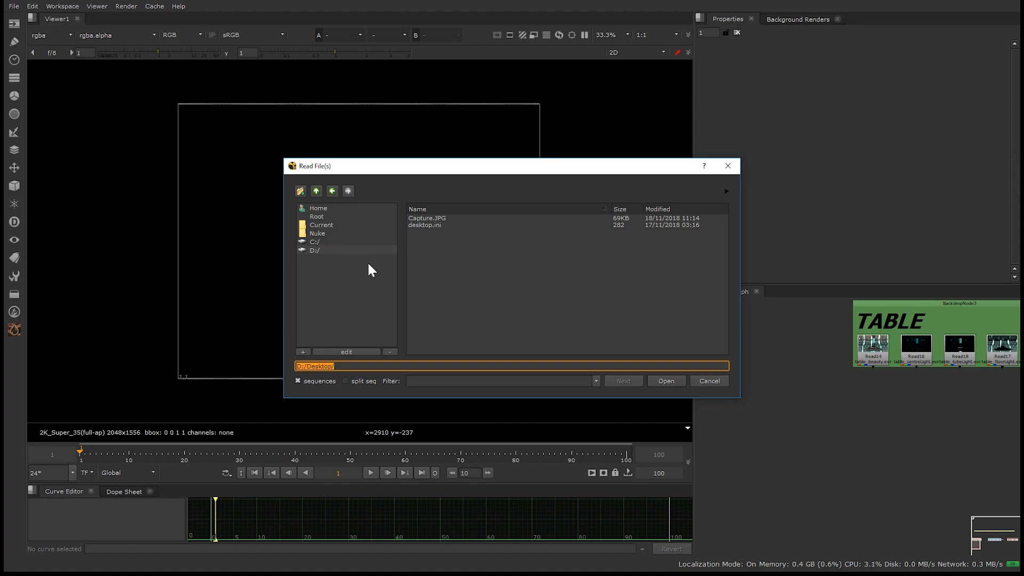
click(705, 381)
Open the properties of the table_beauty.exr Read node in the TABLE backdrop and copy its file path.
key(f)
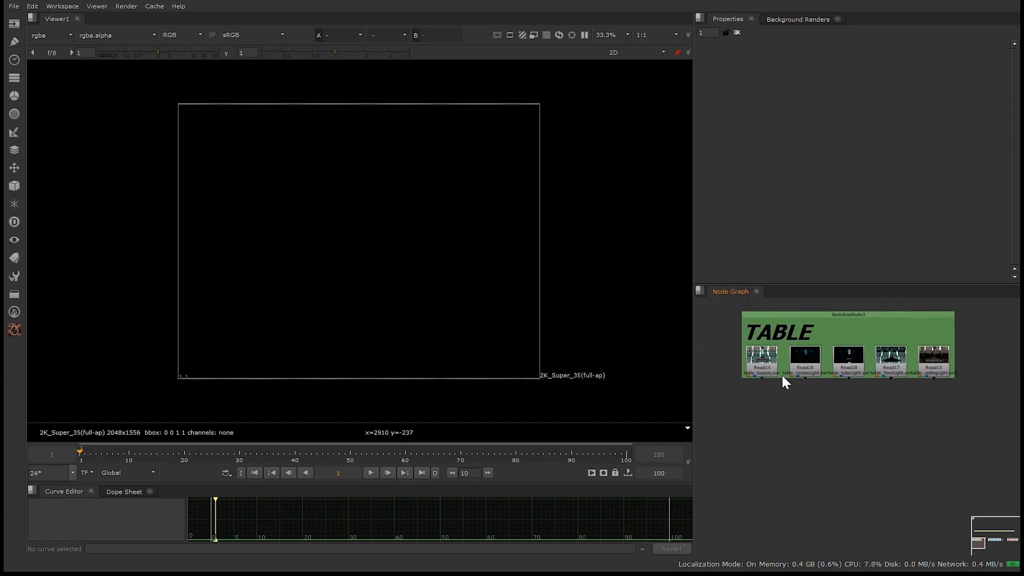
scroll(785, 369, up, 2)
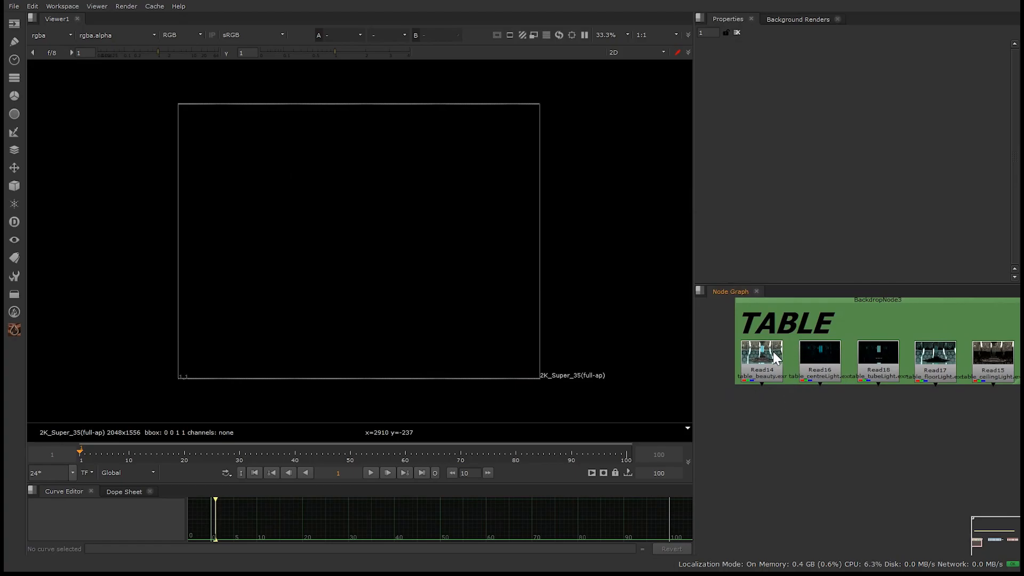
double_click(774, 347)
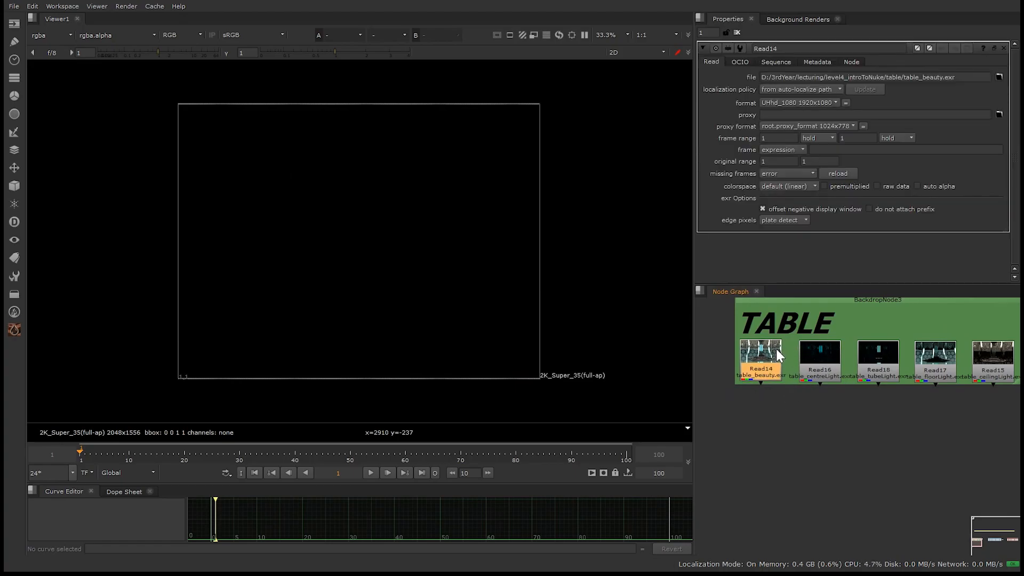
triple_click(960, 79)
key(ctrl+c)
middle_drag(786, 464, 810, 415)
key(Tab)
text(read)
key(Return)
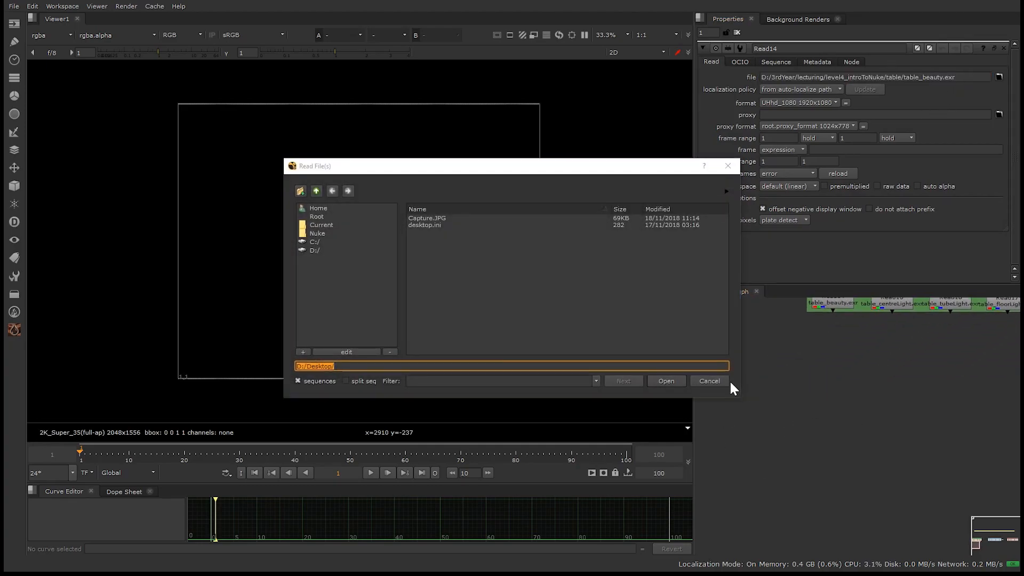
key(Escape)
Create a new Read node below the TABLE backdrop that loads table_beauty.exr from the copied file path.
key(r)
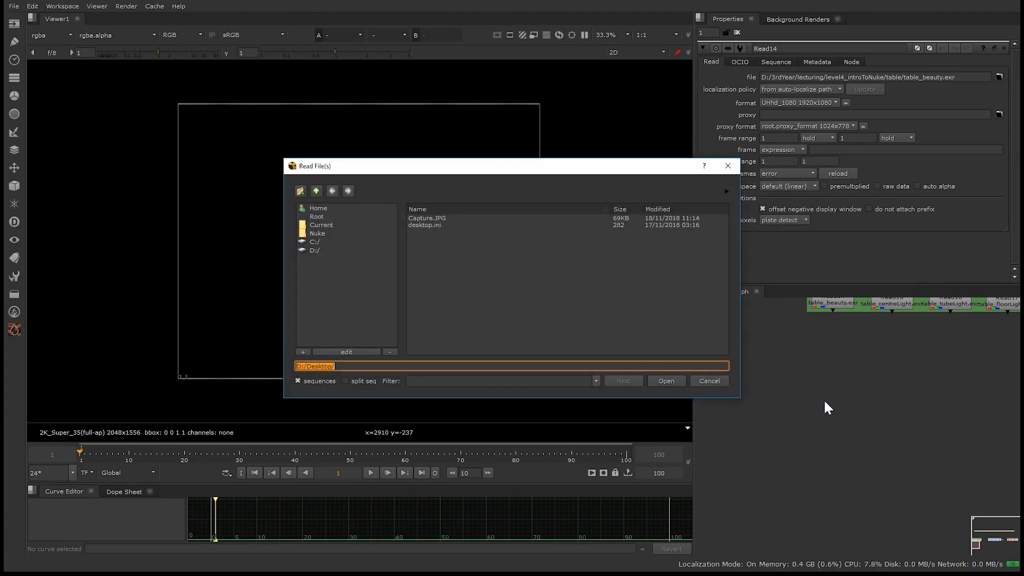
key(ctrl+v)
click(451, 217)
click(670, 383)
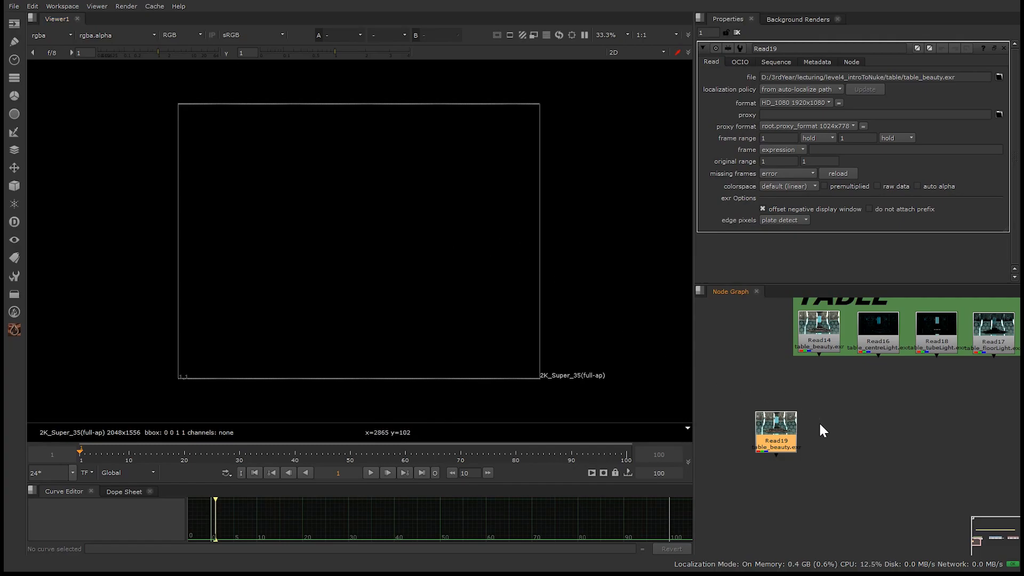
Move the Viewer node beside the new table_beauty Read node and connect its input to that Read node.
middle_drag(813, 428, 776, 366)
scroll(814, 368, down, 5)
middle_drag(798, 420, 675, 523)
middle_drag(869, 411, 802, 376)
drag(878, 397, 838, 417)
scroll(710, 427, up, 6)
middle_drag(758, 444, 929, 394)
scroll(907, 384, down, 1)
drag(908, 376, 711, 408)
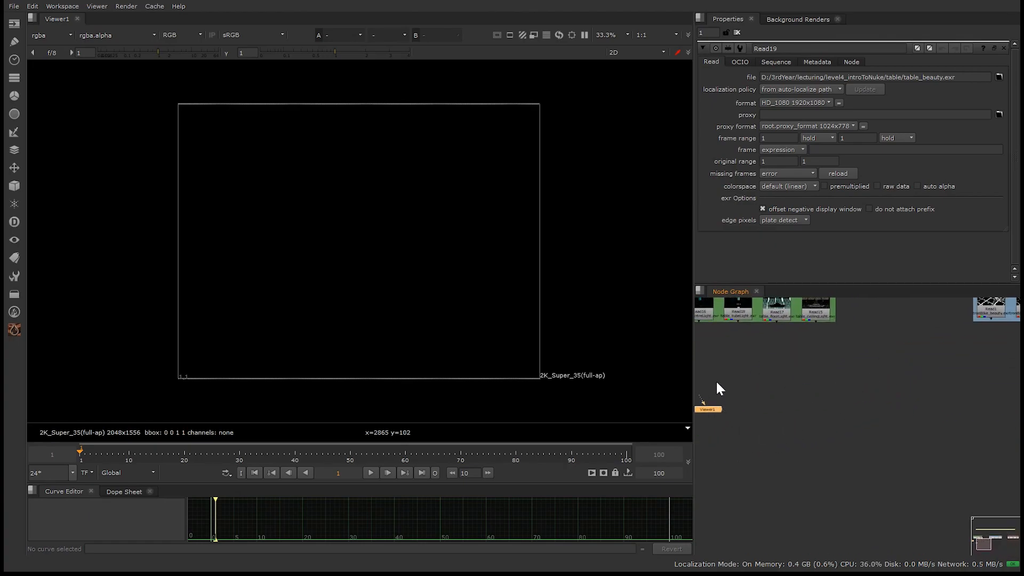
middle_drag(703, 392, 895, 389)
drag(893, 392, 833, 371)
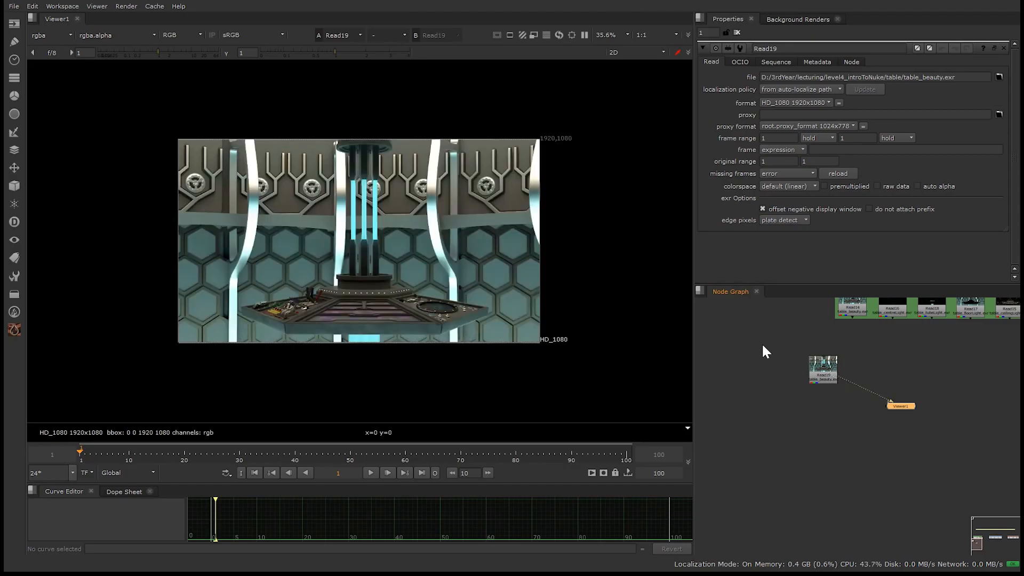
Examine the table beauty render in the viewer, from the full frame to the console and wall details.
mouse_move(382, 267)
middle_down()
mouse_move(375, 306)
mouse_move(397, 272)
mouse_move(375, 273)
middle_up()
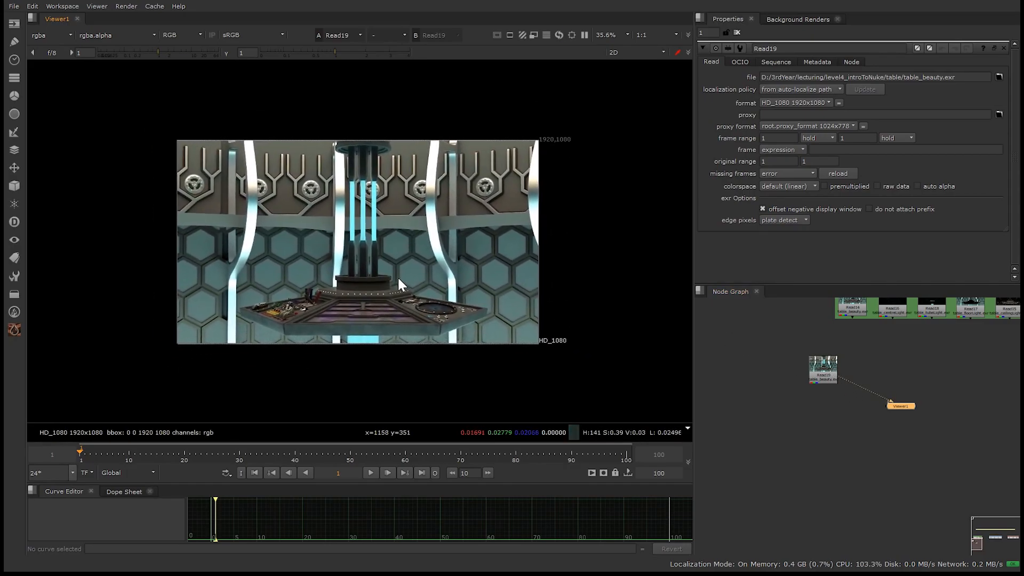
scroll(392, 294, up, 4)
scroll(405, 258, down, 3)
scroll(402, 258, up, 1)
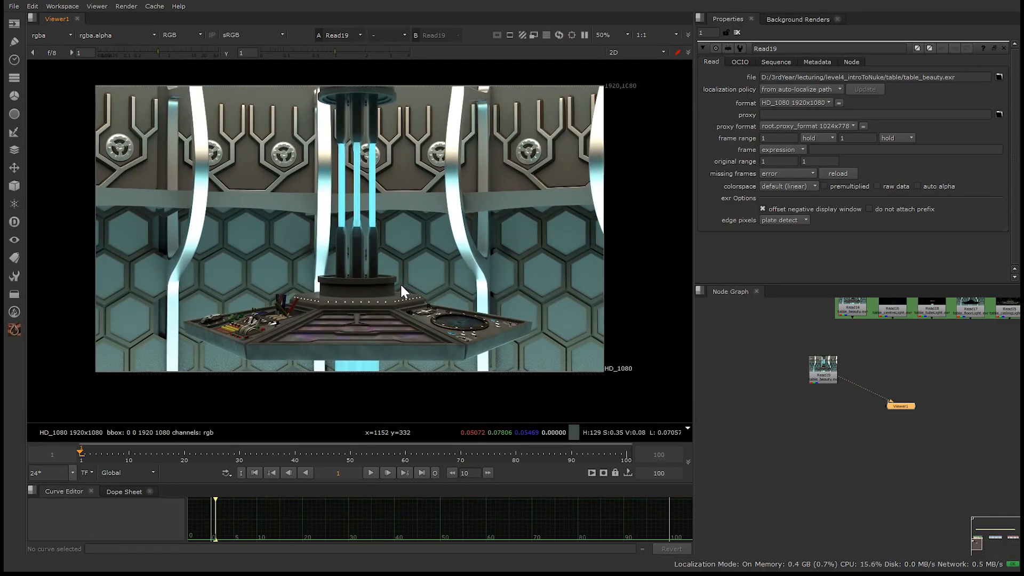
middle_drag(385, 286, 414, 288)
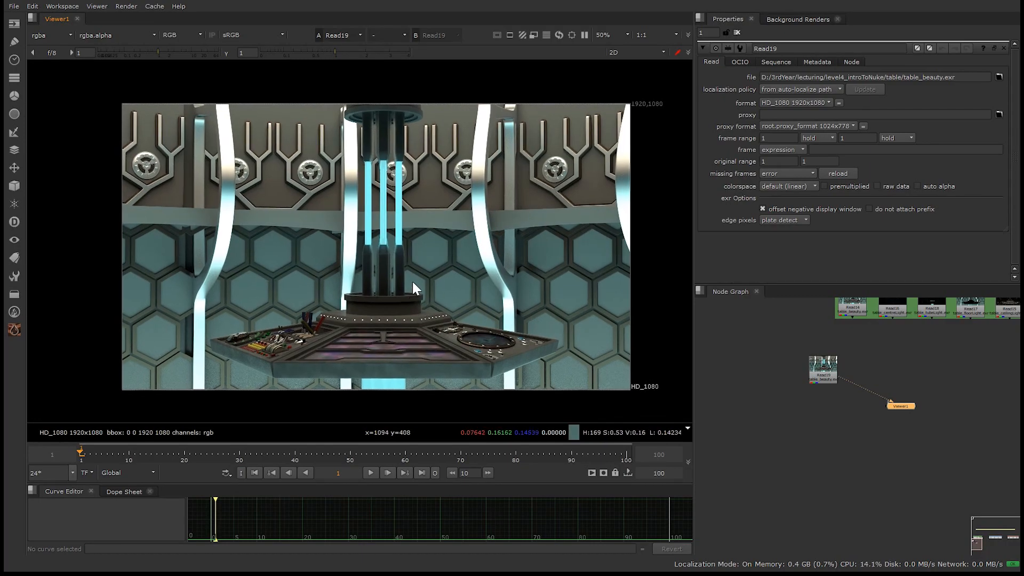
scroll(413, 282, up, 1)
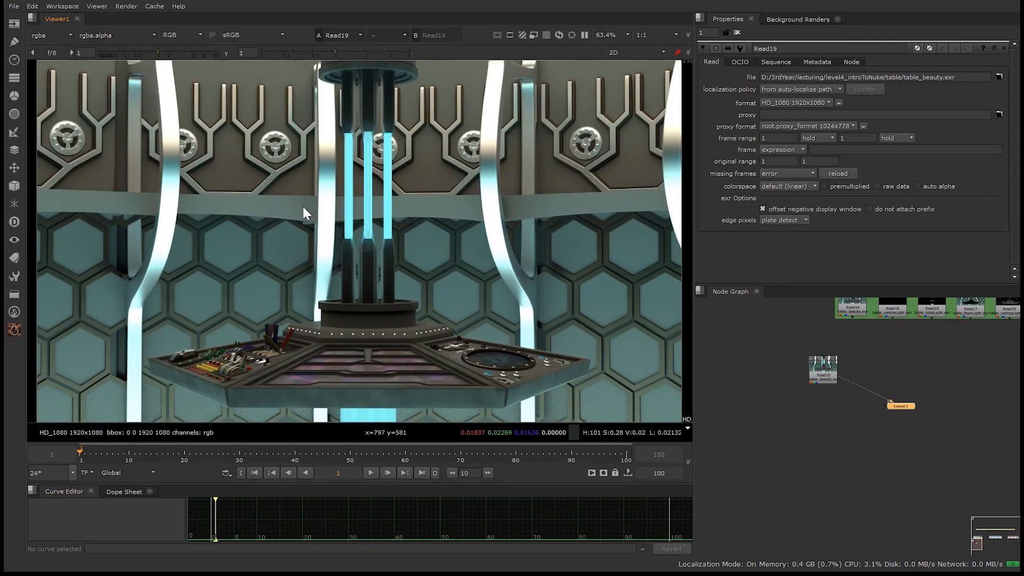
Shrink the Curve Editor pane further and fit the table beauty render to the enlarged viewer.
drag(325, 483, 325, 506)
key(minus)
middle_drag(516, 286, 277, 250)
key(f)
middle_drag(399, 298, 417, 278)
key(f)
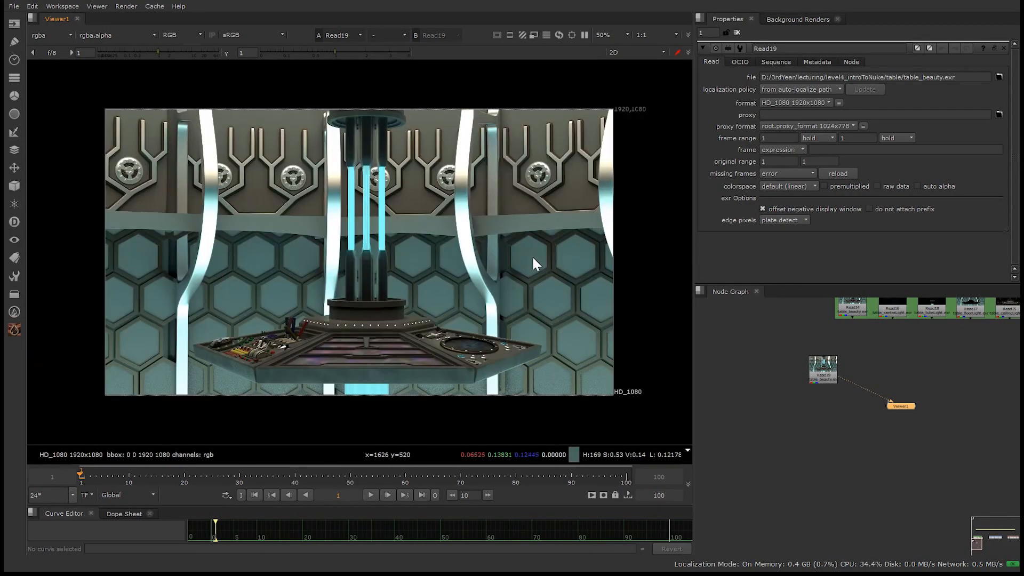
key(f)
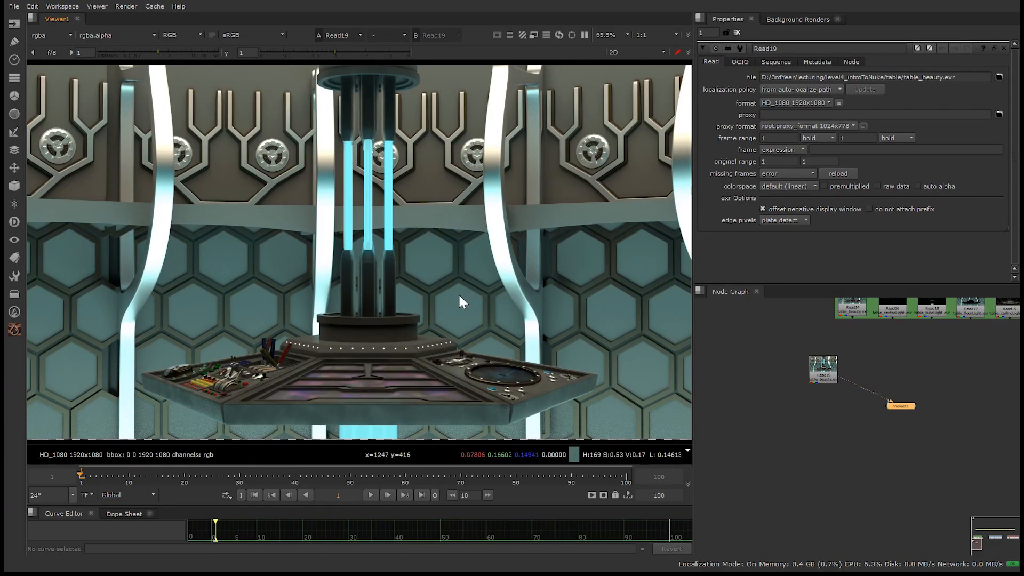
middle_drag(872, 299, 804, 385)
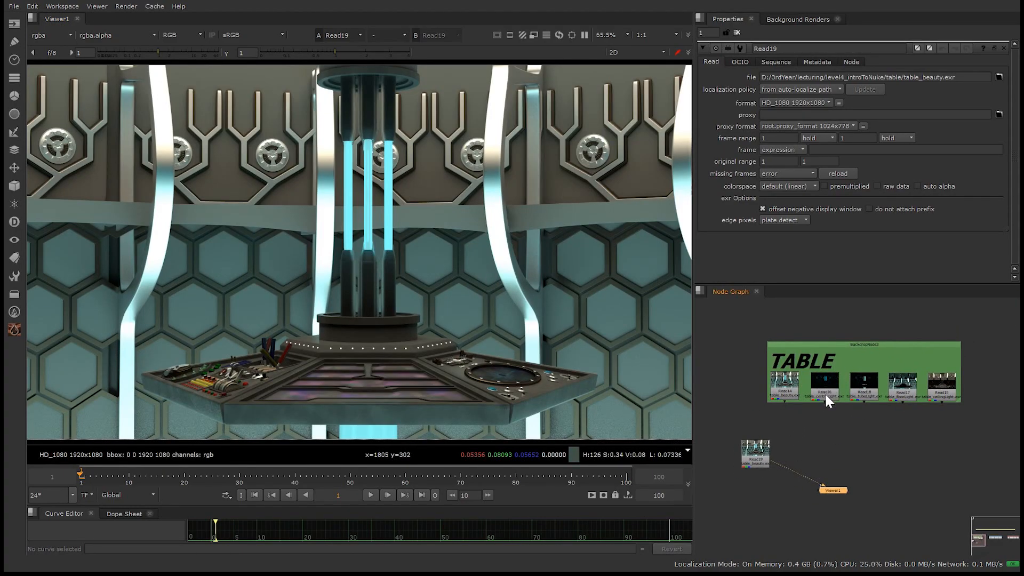
drag(759, 455, 736, 454)
click(763, 436)
middle_drag(763, 436, 783, 427)
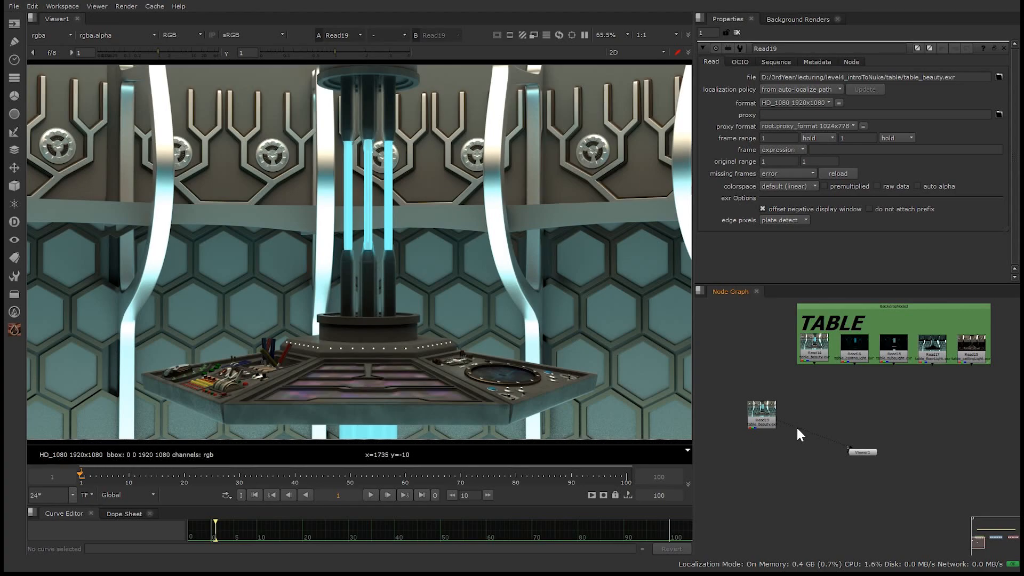
click(775, 417)
mouse_move(794, 435)
middle_down()
mouse_move(800, 428)
mouse_move(806, 504)
mouse_move(806, 448)
middle_up()
click(852, 395)
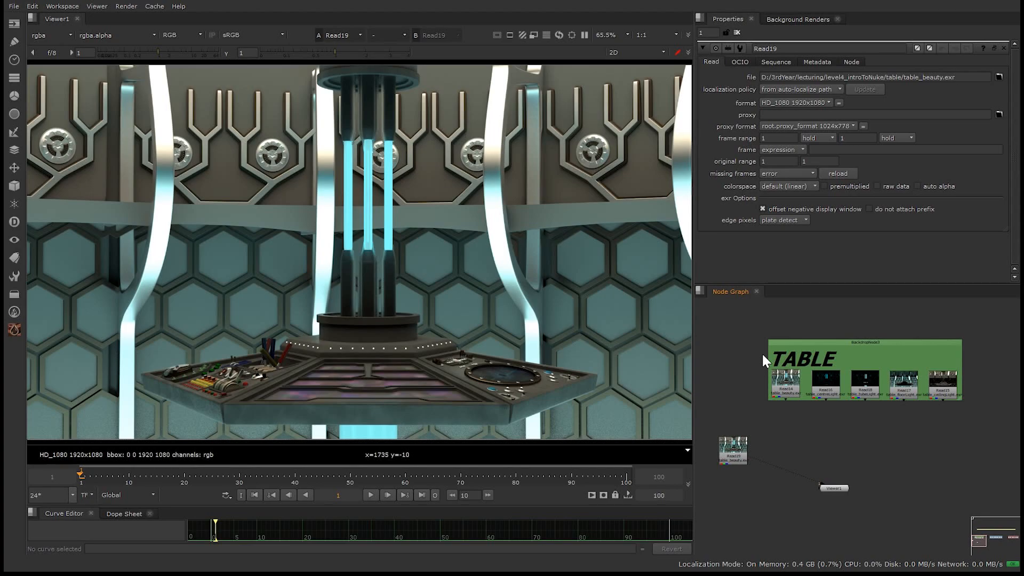
middle_drag(763, 354, 688, 367)
middle_drag(801, 448, 886, 415)
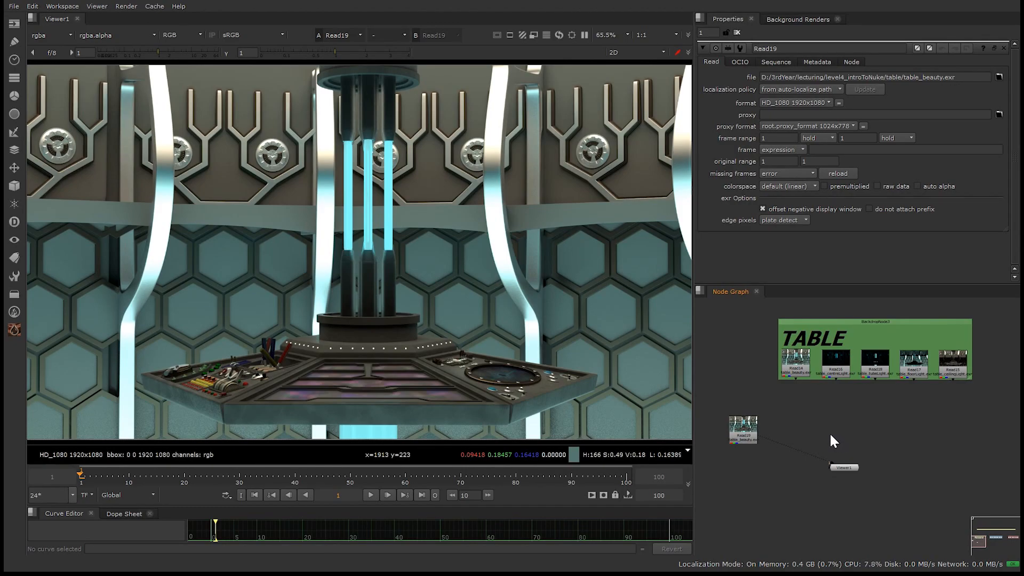
middle_drag(814, 431, 831, 402)
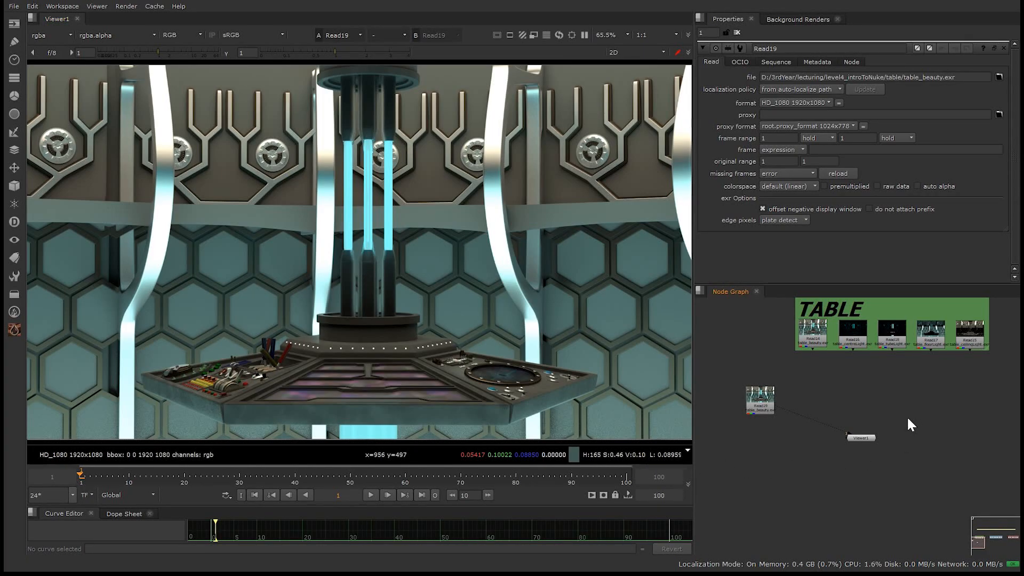
middle_drag(943, 419, 920, 429)
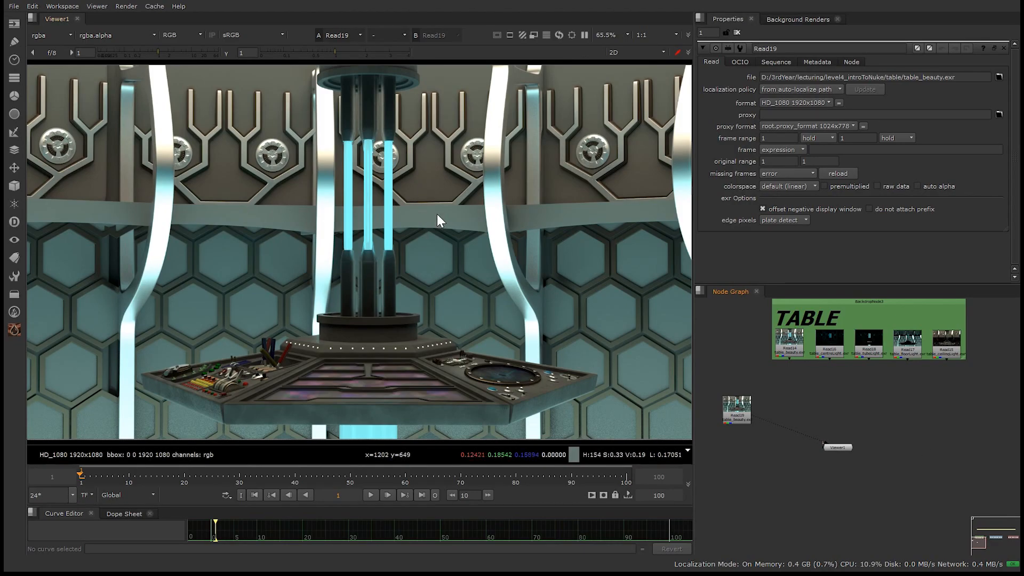
Examine the glowing centre tubes of the table beauty render up close, and fit the full frame back into the viewer.
scroll(439, 205, up, 2)
scroll(438, 198, up, 2)
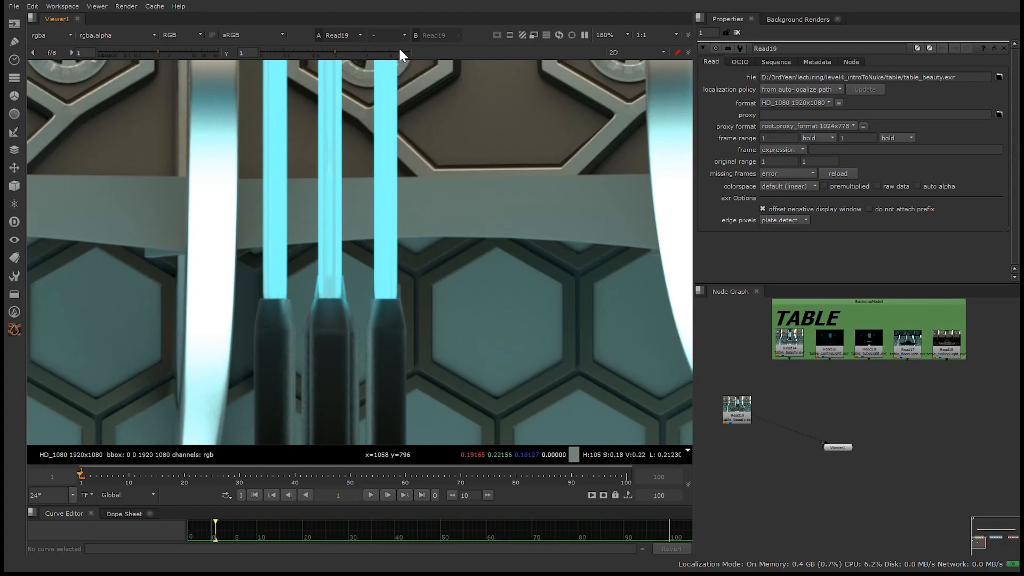
middle_drag(418, 263, 393, 228)
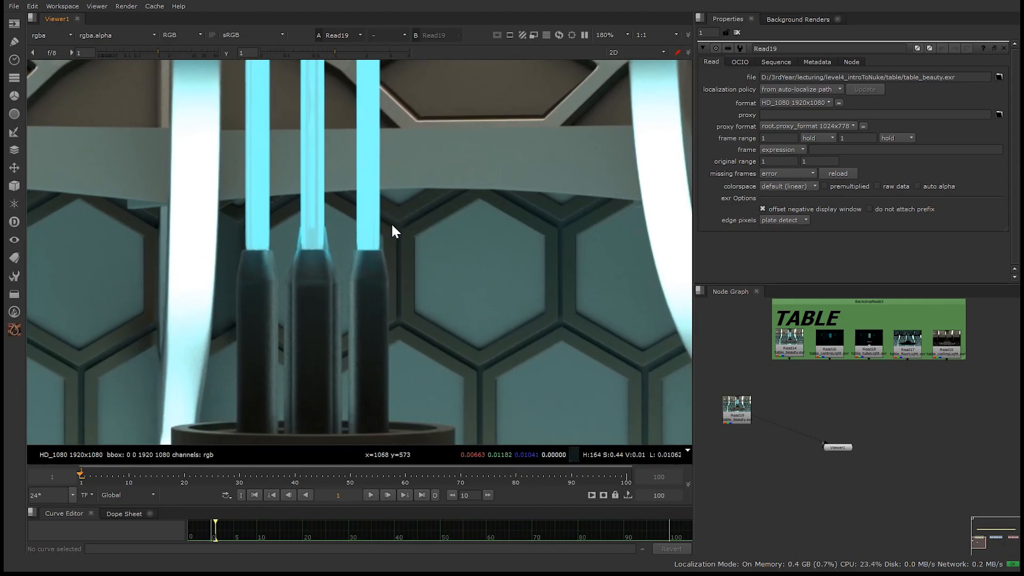
key(f)
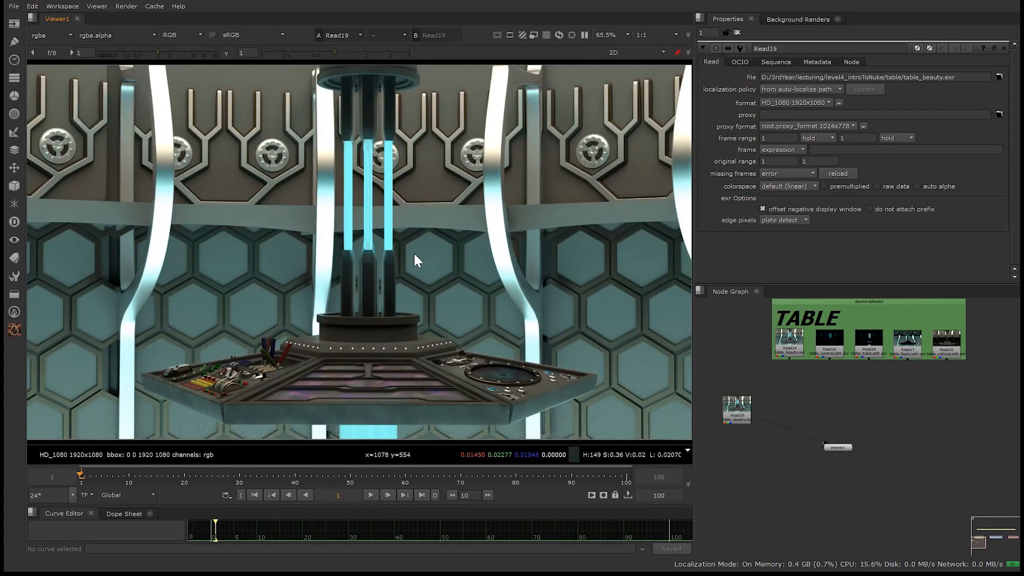
Connect the backdrop's table_beauty and table_centreLight Read nodes to viewer inputs 2 and 3, and compare the viewer inputs.
mouse_move(748, 419)
mouse_down()
mouse_move(746, 396)
mouse_move(749, 411)
mouse_up()
ctrl+shift+click(798, 339)
click(788, 342)
key(2)
click(830, 343)
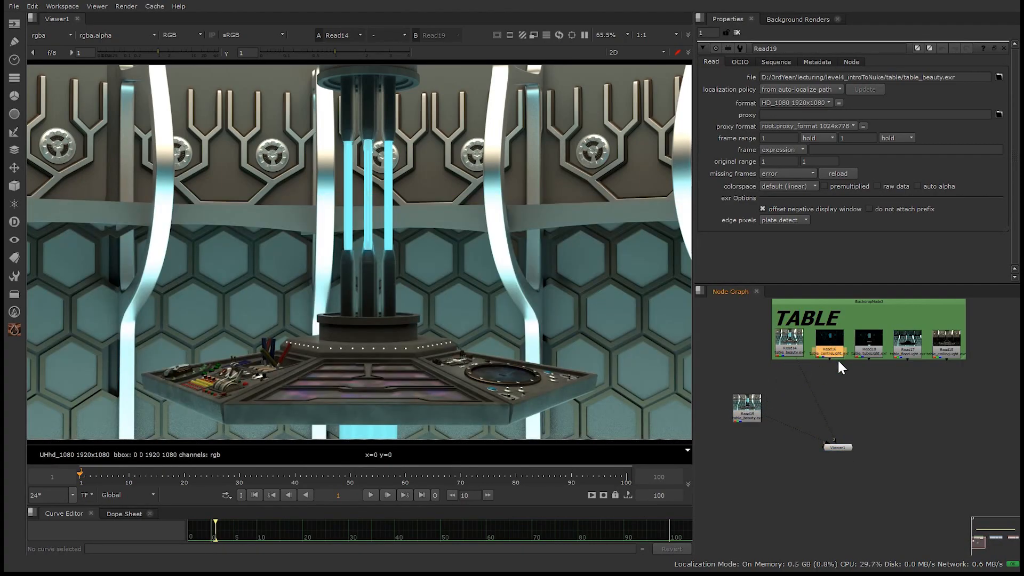
key(1)
key(2)
key(1)
key(2)
key(3)
key(1)
Delete the duplicate table_beauty Read node and place the backdrop's own table_beauty Read node below the TABLE backdrop.
click(816, 393)
drag(746, 415, 780, 411)
key(Delete)
key(2)
scroll(784, 413, up, 3)
double_click(779, 418)
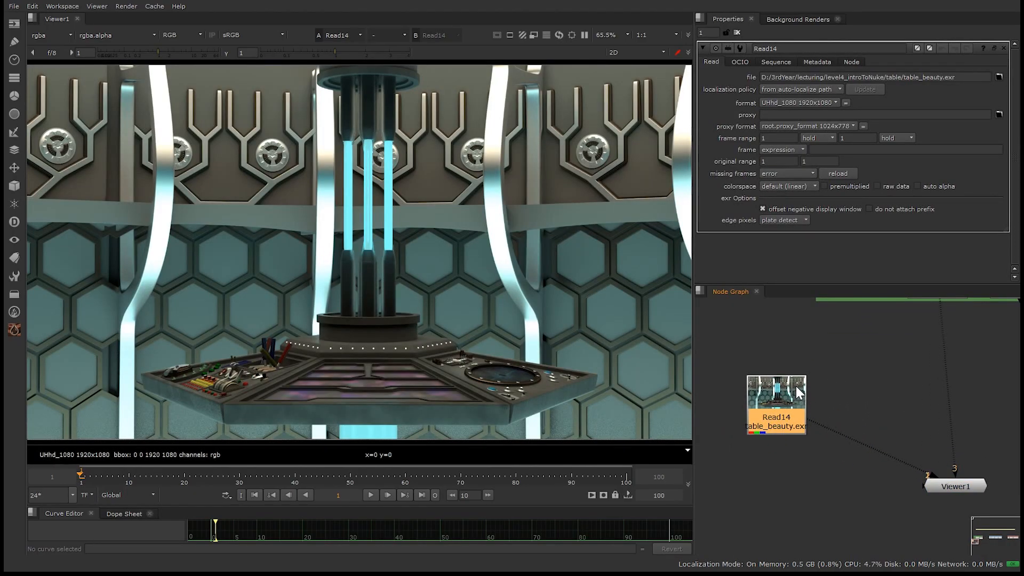
click(829, 365)
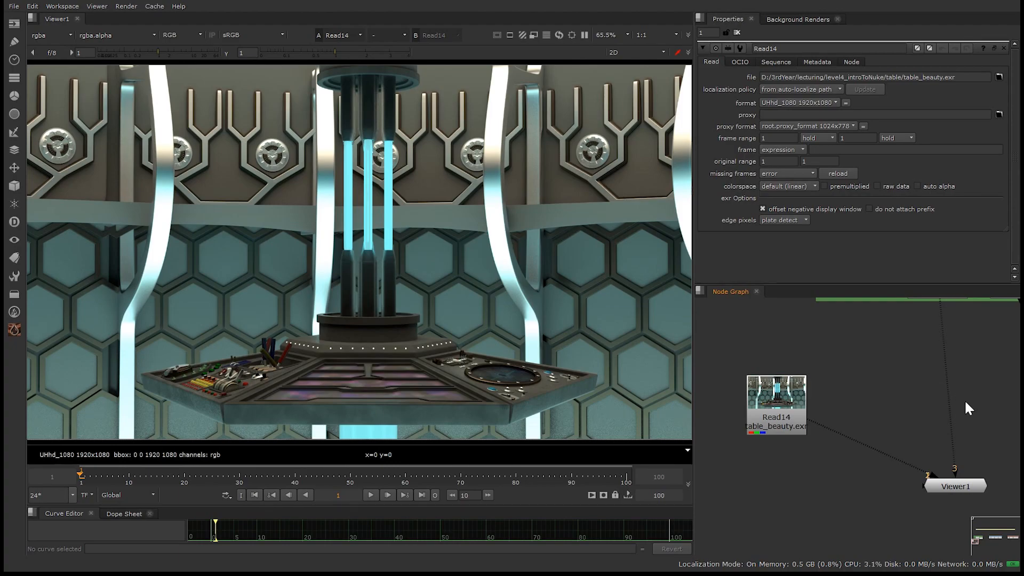
Disconnect the extra inputs from the Viewer and connect table_beauty as its only input, number 1.
middle_drag(971, 401, 984, 387)
drag(940, 456, 940, 415)
drag(945, 459, 949, 430)
key(1)
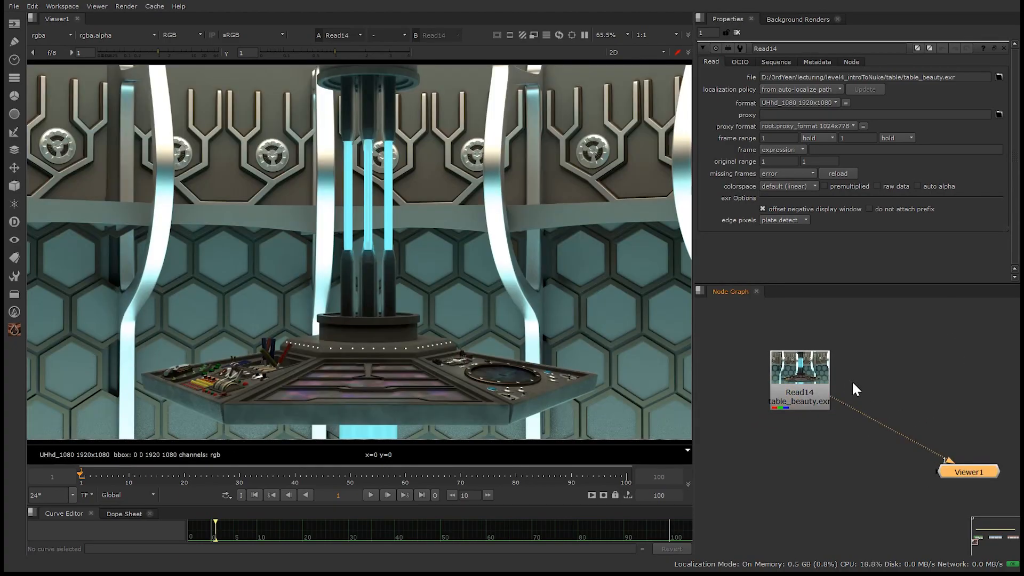
Move the table_centreLight Read node out below the TABLE backdrop and display it in the viewer.
middle_drag(899, 371, 875, 448)
middle_drag(945, 419, 834, 459)
scroll(863, 444, down, 3)
middle_drag(901, 429, 804, 382)
scroll(757, 369, up, 2)
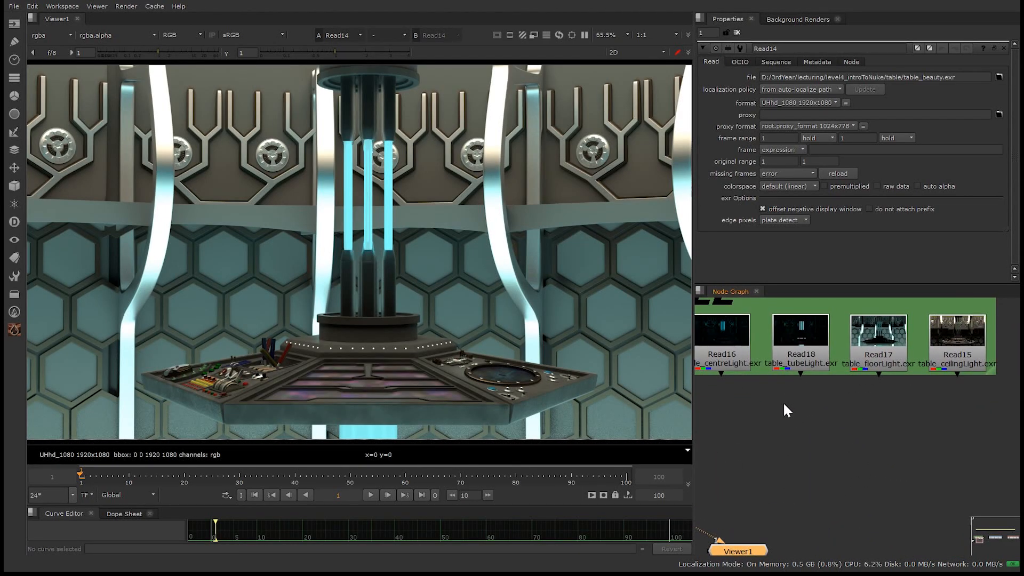
middle_drag(692, 394, 739, 409)
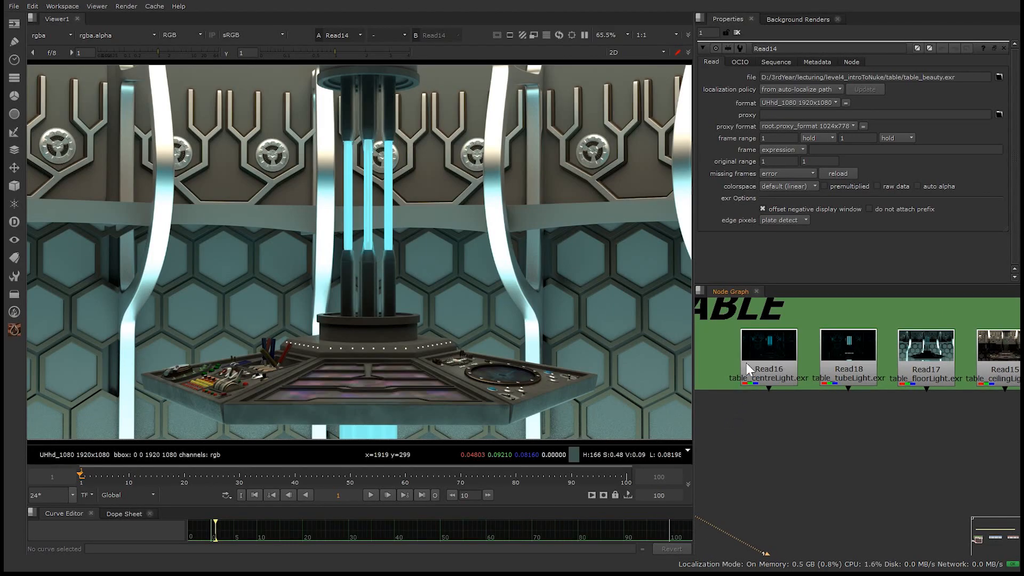
drag(748, 367, 752, 446)
middle_drag(755, 409, 770, 364)
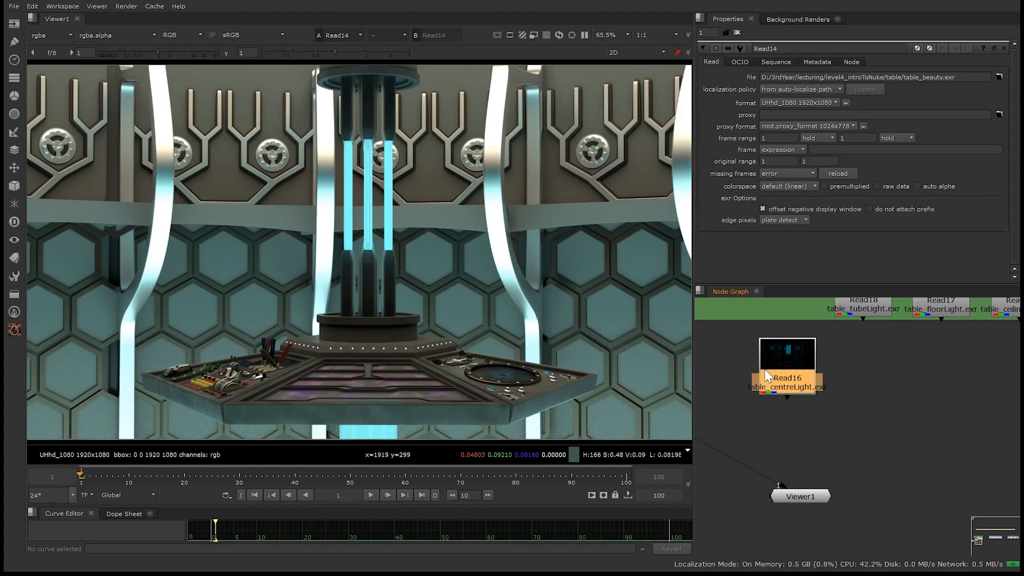
key(1)
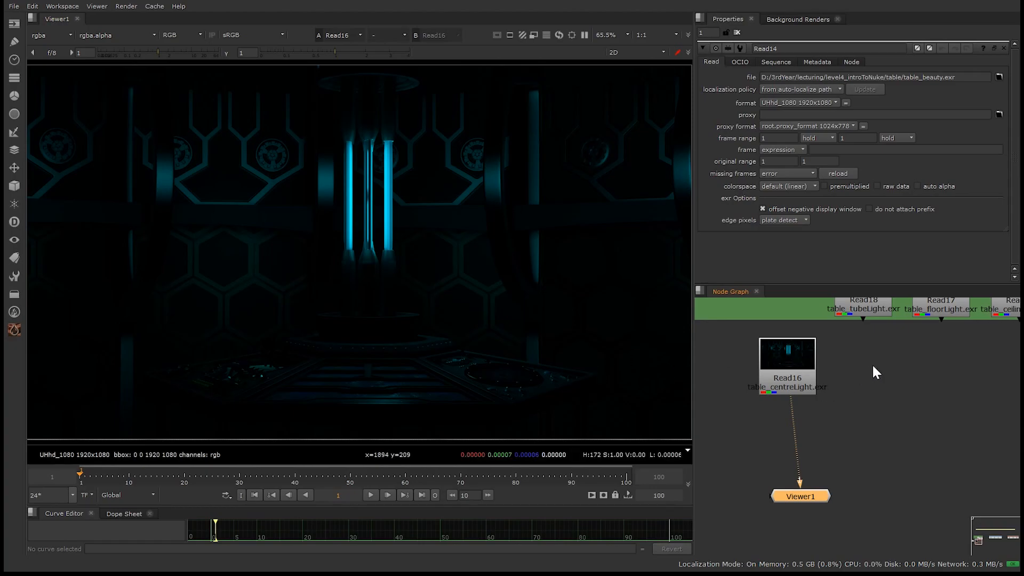
Place the table_tubeLight Read node beside table_centreLight below the backdrop and display it in the viewer.
middle_drag(873, 364, 850, 425)
scroll(849, 425, down, 2)
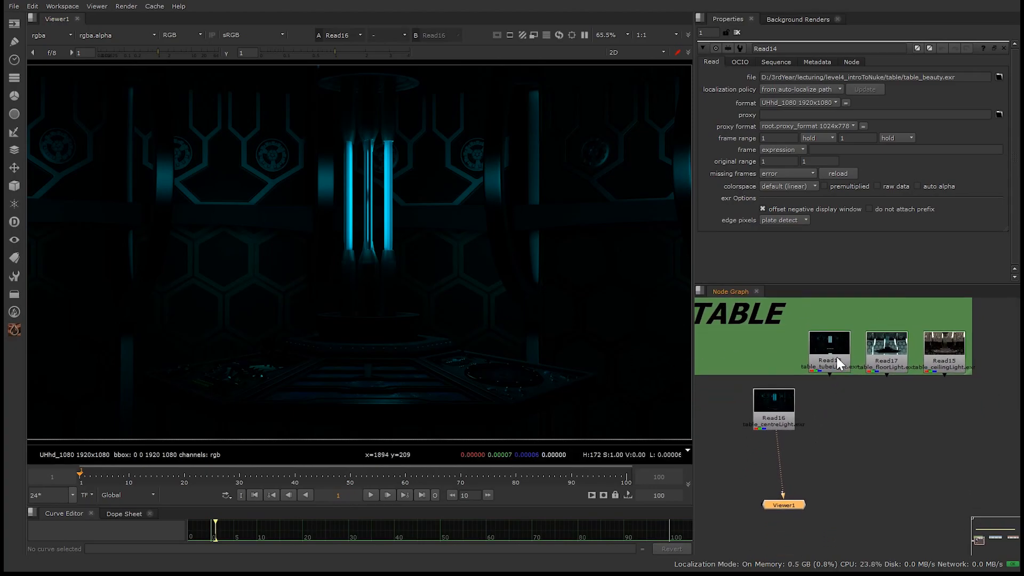
scroll(782, 428, up, 2)
drag(784, 427, 767, 428)
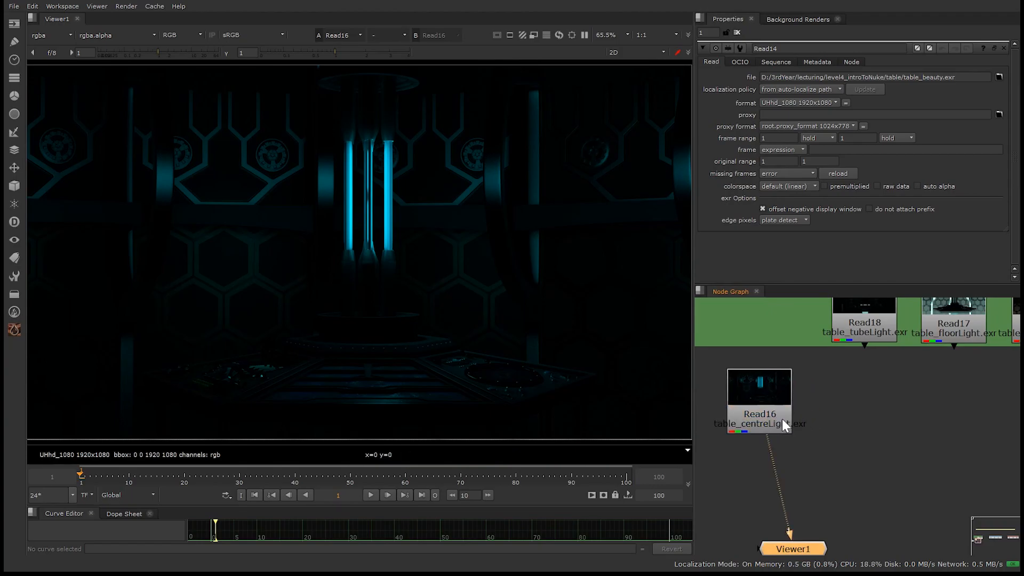
drag(869, 328, 868, 420)
key(1)
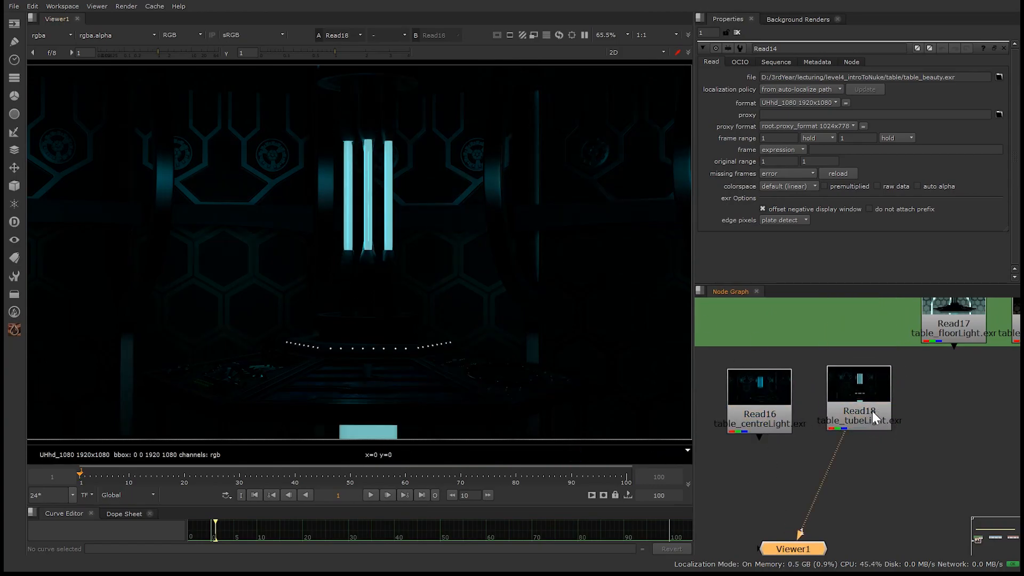
Place the table_floorLight Read node beside table_tubeLight below the backdrop and display it in the viewer.
middle_drag(834, 384, 740, 409)
drag(860, 331, 860, 430)
key(1)
click(826, 382)
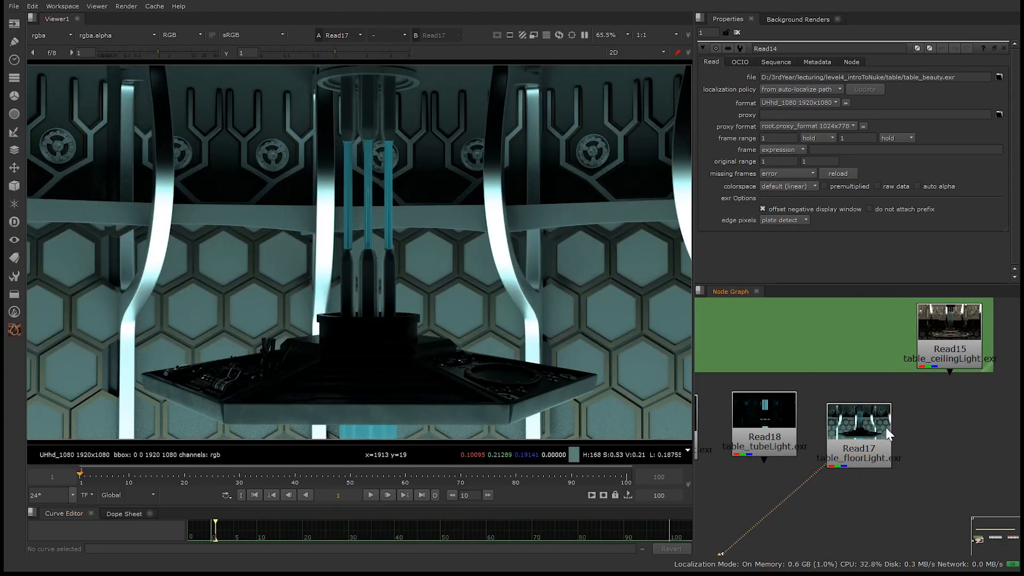
Move the table_ceilingLight Read node out below the backdrop and display it in the viewer.
middle_drag(962, 340, 804, 323)
drag(805, 323, 828, 436)
key(1)
Arrange the four light-pass Read nodes in a row apart from table_beauty, with the Viewer node centred below them.
middle_drag(755, 413, 879, 372)
scroll(840, 385, down, 3)
drag(730, 379, 682, 375)
click(814, 389)
middle_drag(814, 389, 833, 388)
drag(834, 424, 872, 471)
drag(806, 352, 804, 361)
click(861, 400)
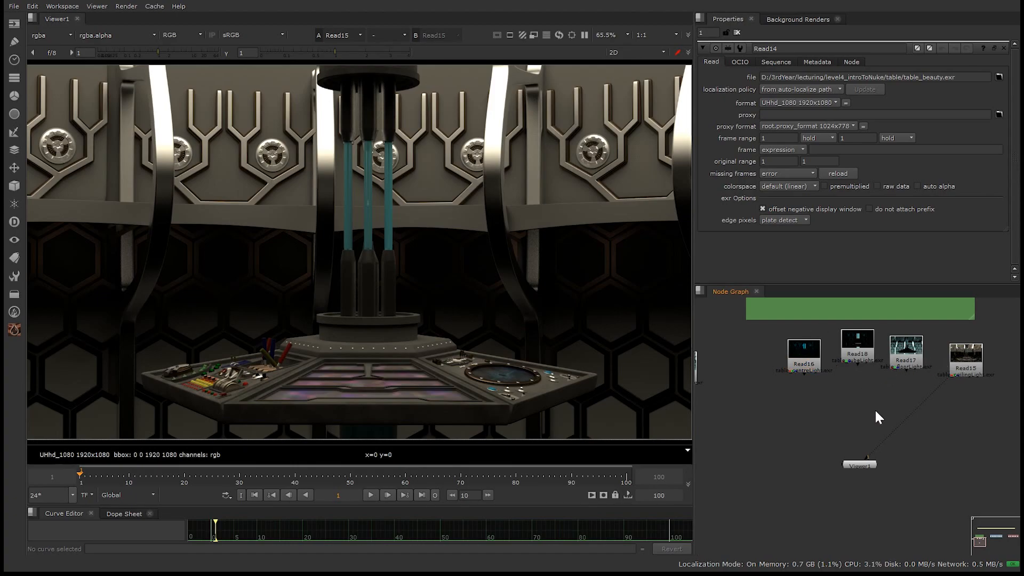
key(Tab)
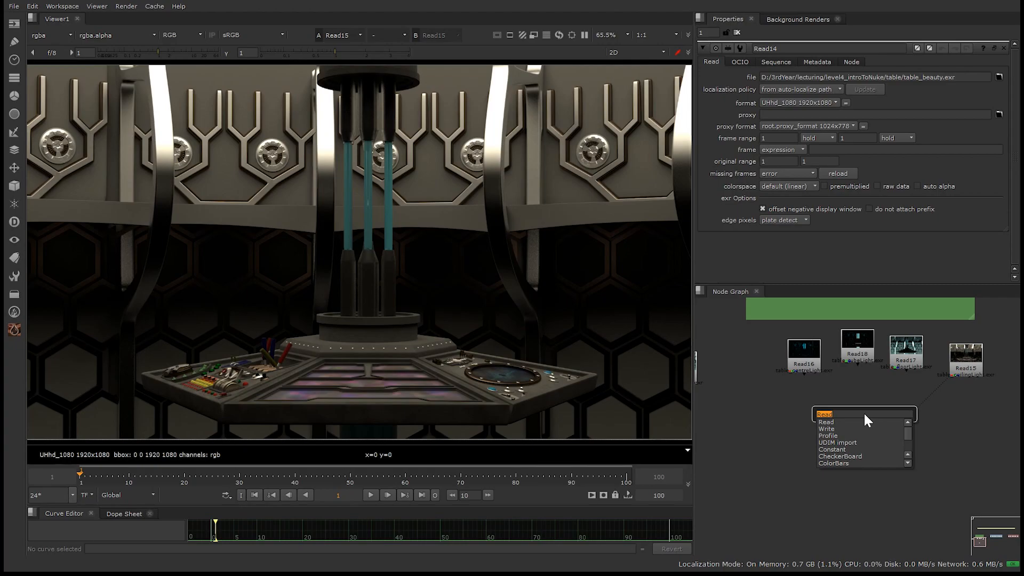
text(merge)
key(Return)
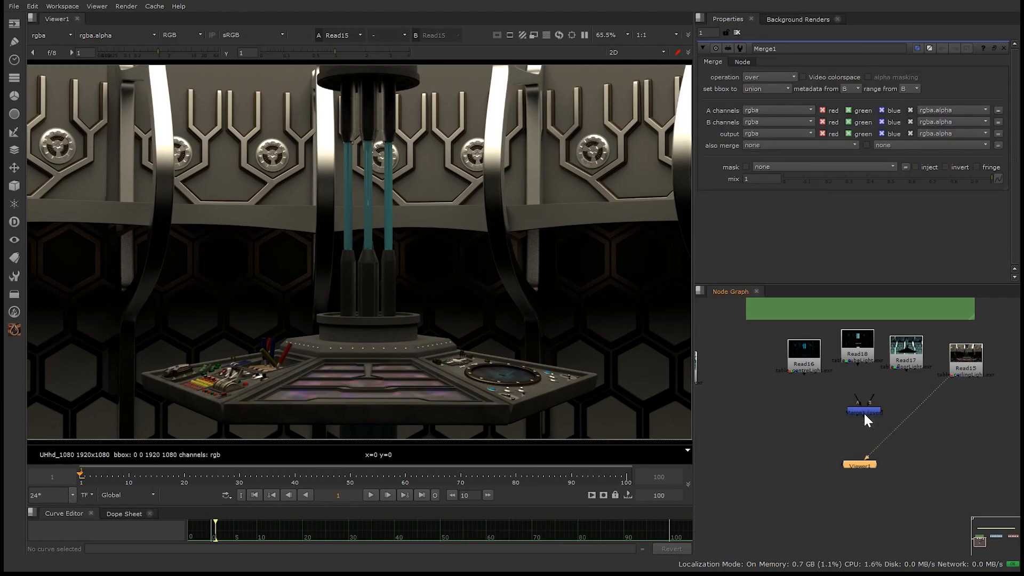
click(867, 412)
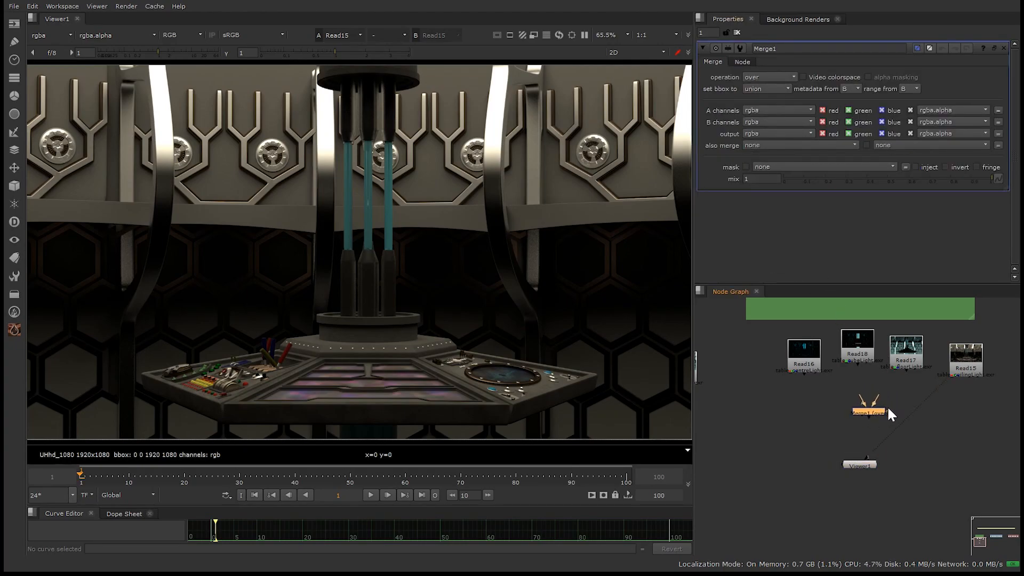
middle_drag(892, 399, 871, 415)
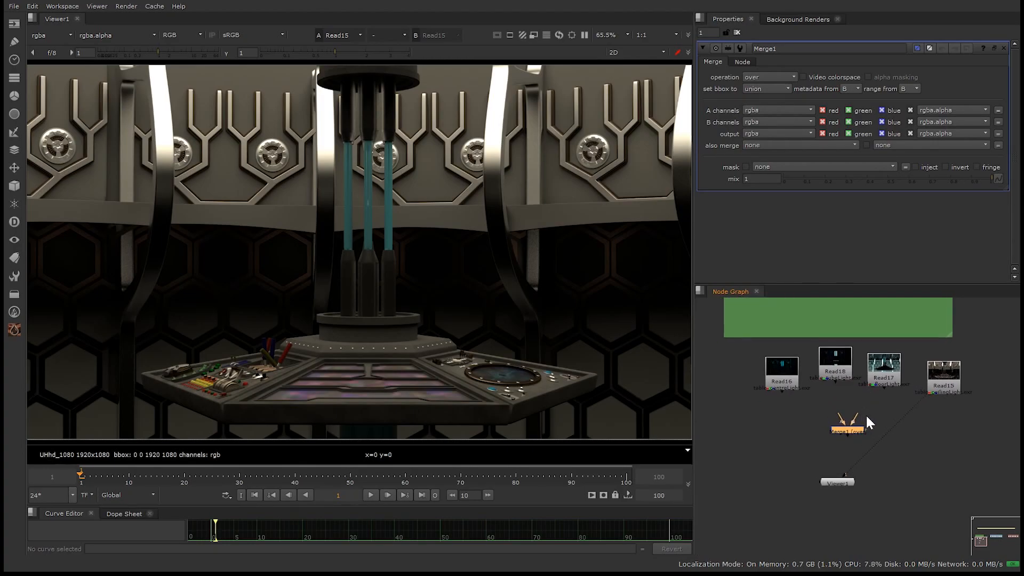
drag(854, 418, 796, 385)
scroll(825, 424, up, 3)
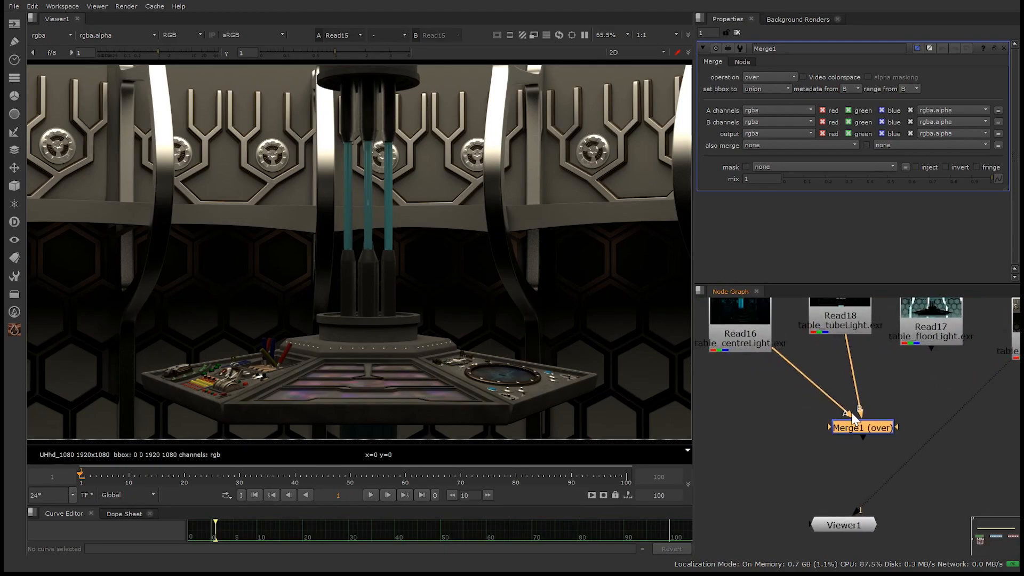
drag(827, 427, 917, 327)
middle_drag(911, 389, 829, 384)
drag(746, 423, 944, 342)
click(823, 413)
click(807, 423)
key(Delete)
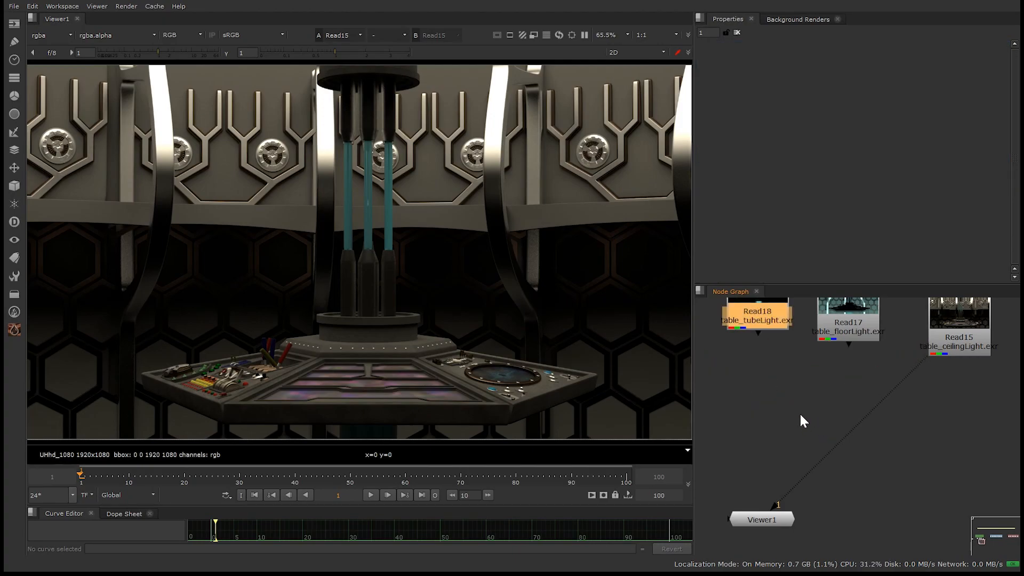
Select the four light-pass Read nodes and combine them with a single new Merge node.
middle_drag(763, 381, 833, 410)
scroll(835, 409, down, 3)
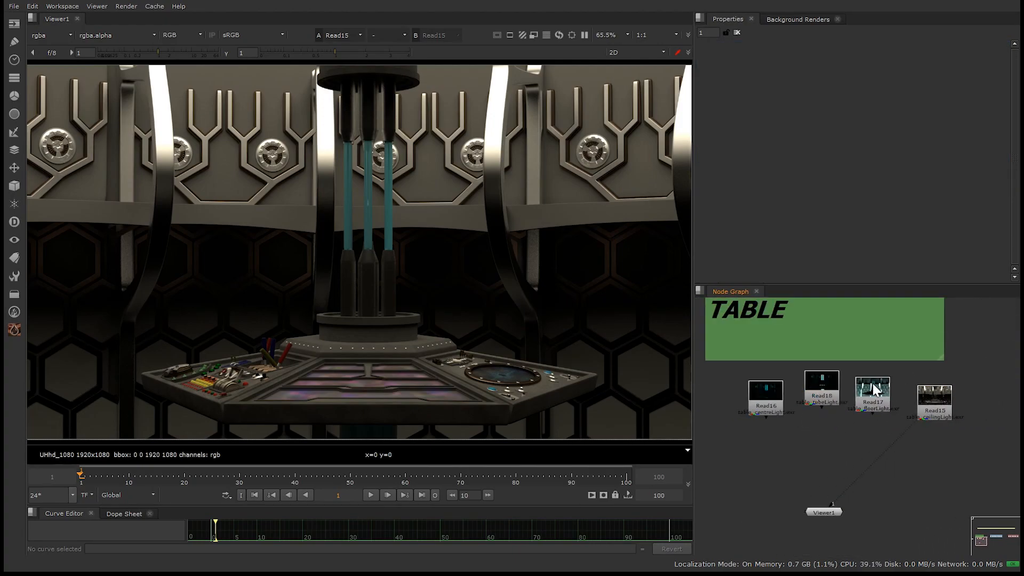
middle_drag(881, 386, 851, 385)
scroll(891, 382, down, 2)
drag(881, 391, 780, 421)
key(Tab)
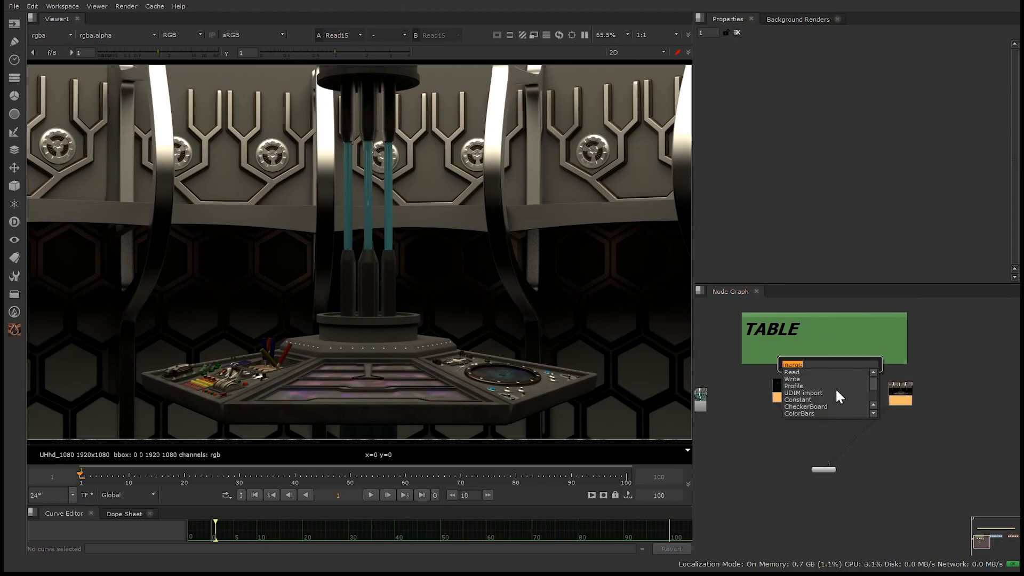
text(merge)
key(Return)
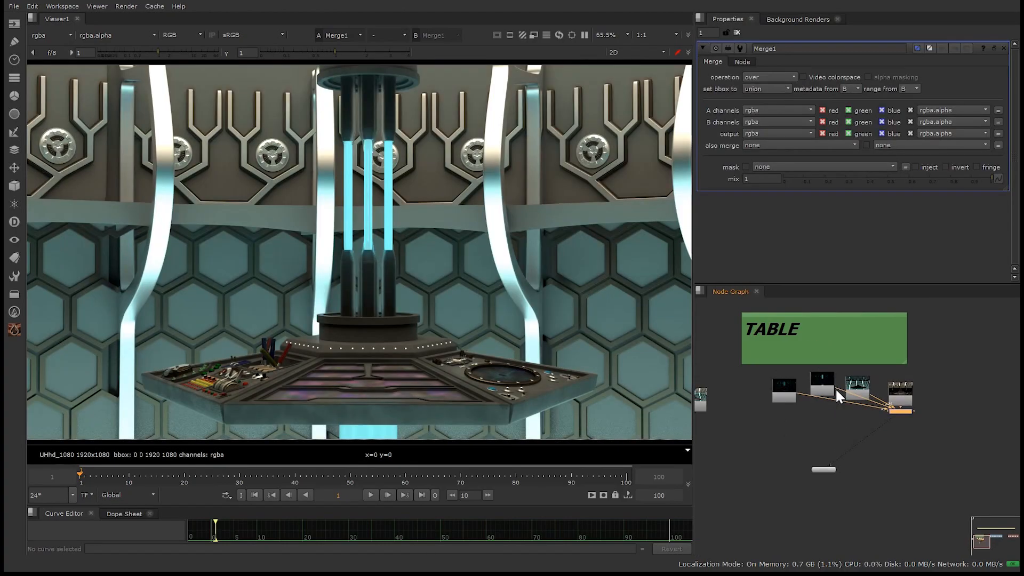
Set the Merge node's operation to plus.
scroll(895, 412, up, 3)
click(891, 428)
click(899, 411)
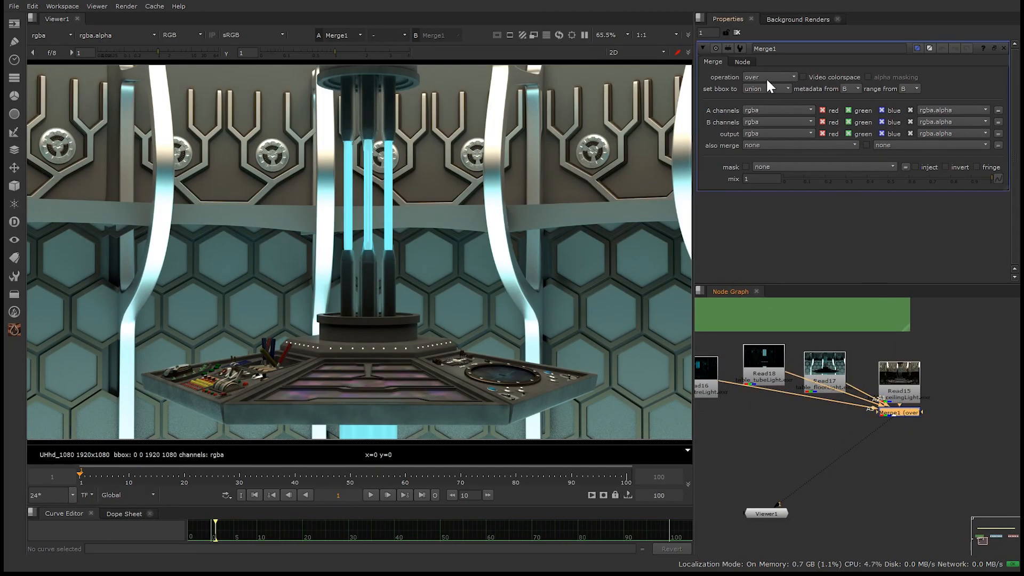
middle_drag(806, 438, 853, 412)
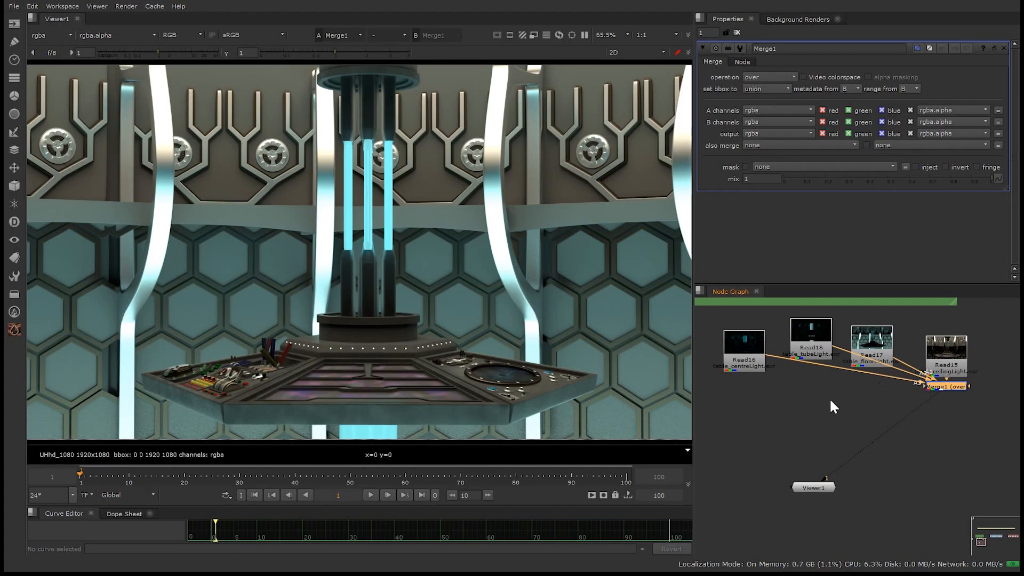
click(850, 401)
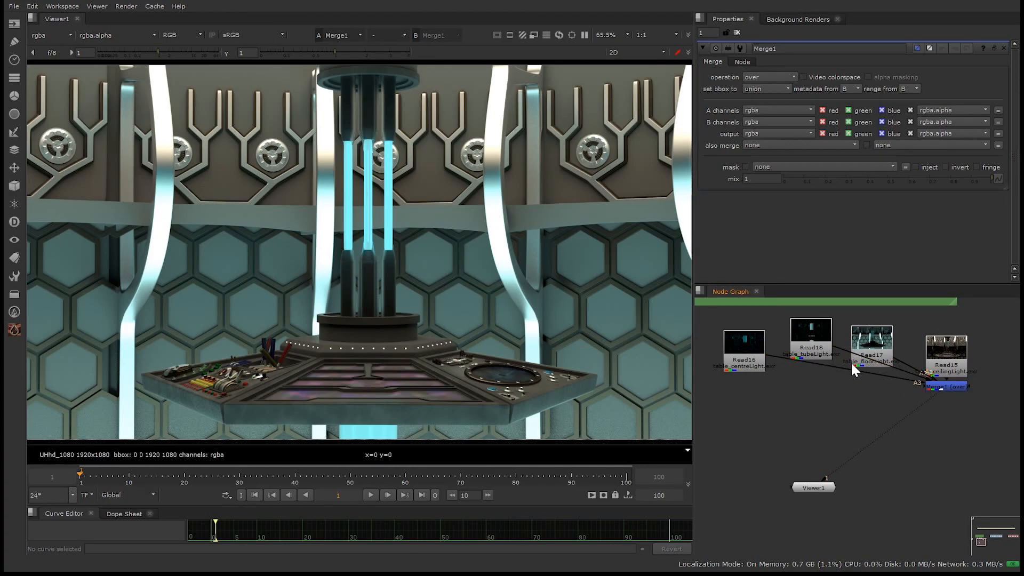
click(782, 78)
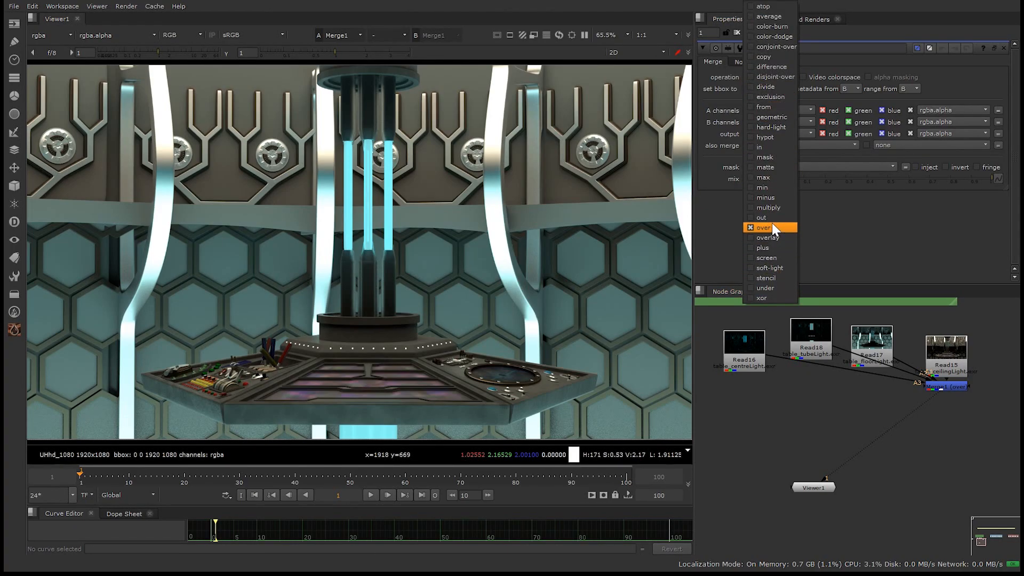
click(770, 247)
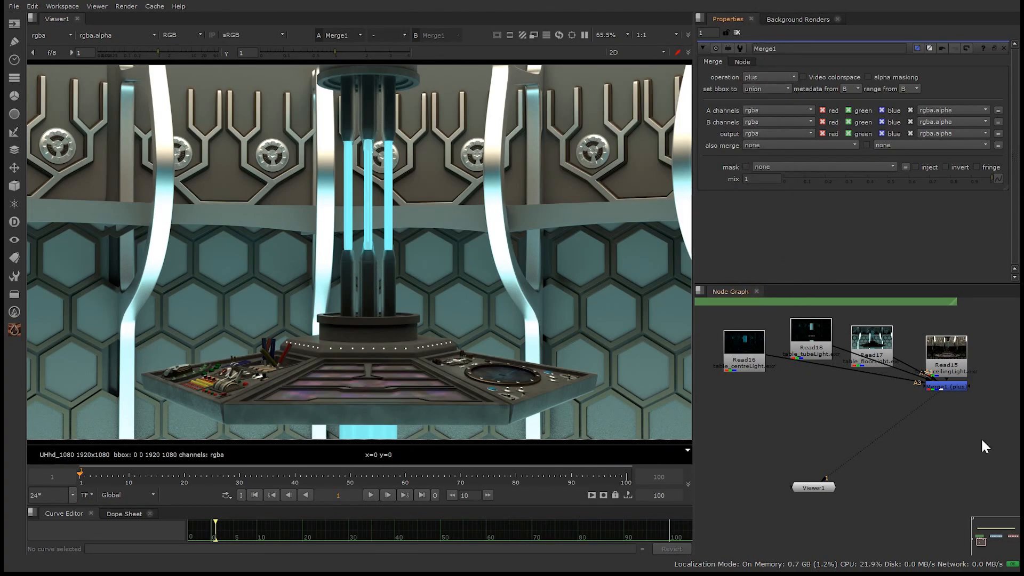
Place the Merge node centred below the row of four light-pass Read nodes.
drag(947, 392, 876, 437)
click(876, 437)
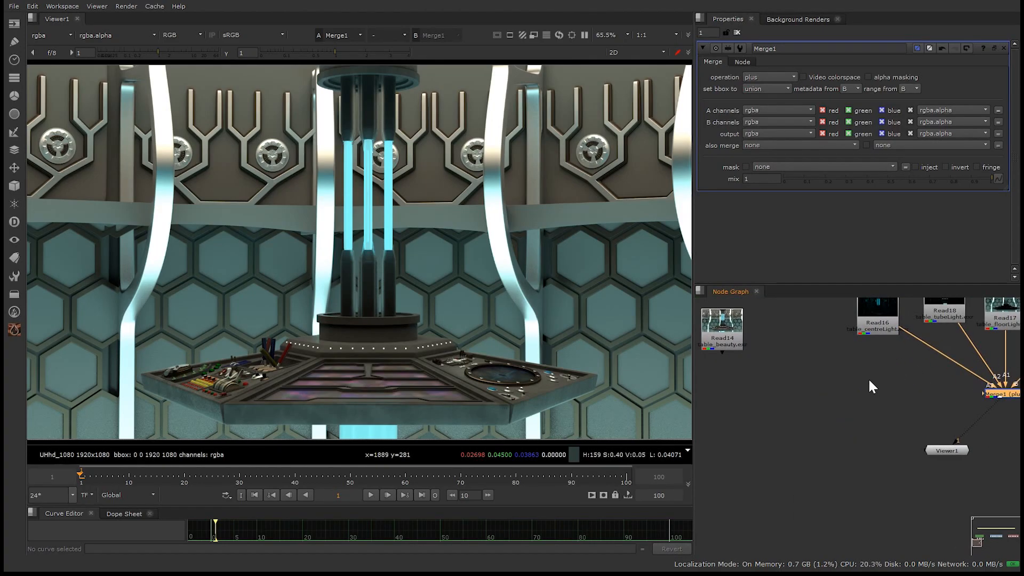
Move the table_beauty Read node beside the light-pass Read nodes and display it through the Viewer's second input.
scroll(841, 372, down, 2)
click(761, 377)
scroll(807, 377, down, 5)
scroll(883, 368, up, 5)
middle_drag(811, 379, 841, 422)
middle_drag(811, 394, 866, 381)
drag(735, 368, 825, 400)
key(2)
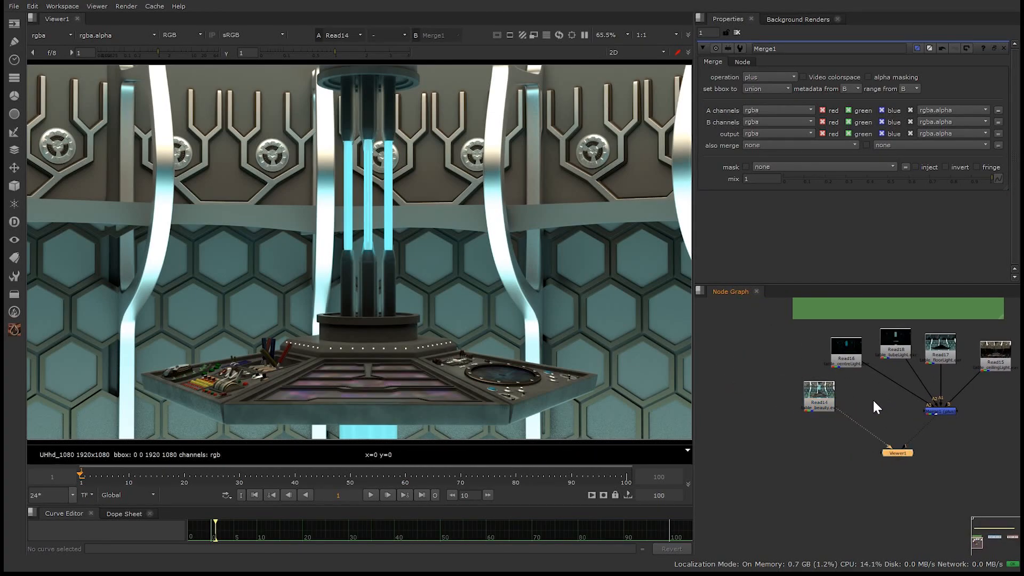
key(2)
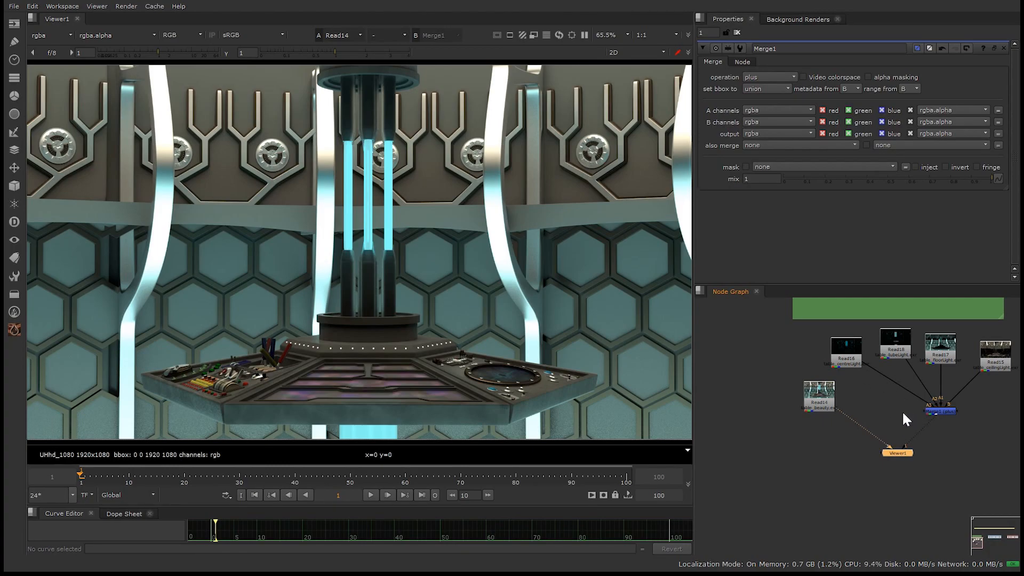
drag(808, 403, 751, 398)
scroll(874, 428, up, 2)
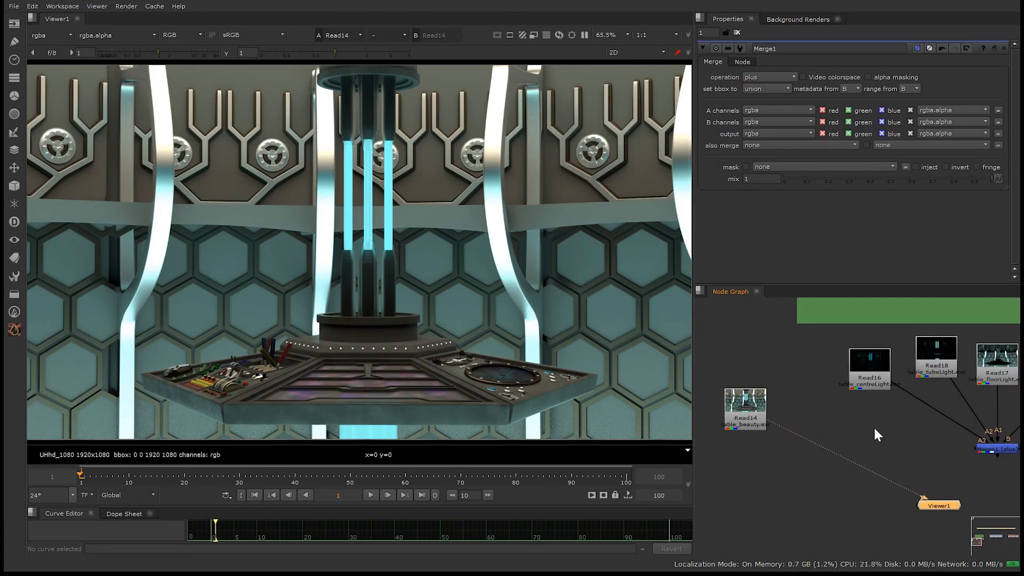
Detach the Viewer's existing connection, display table_beauty on its first input, and inspect the glowing tubes up close.
middle_drag(882, 430, 837, 422)
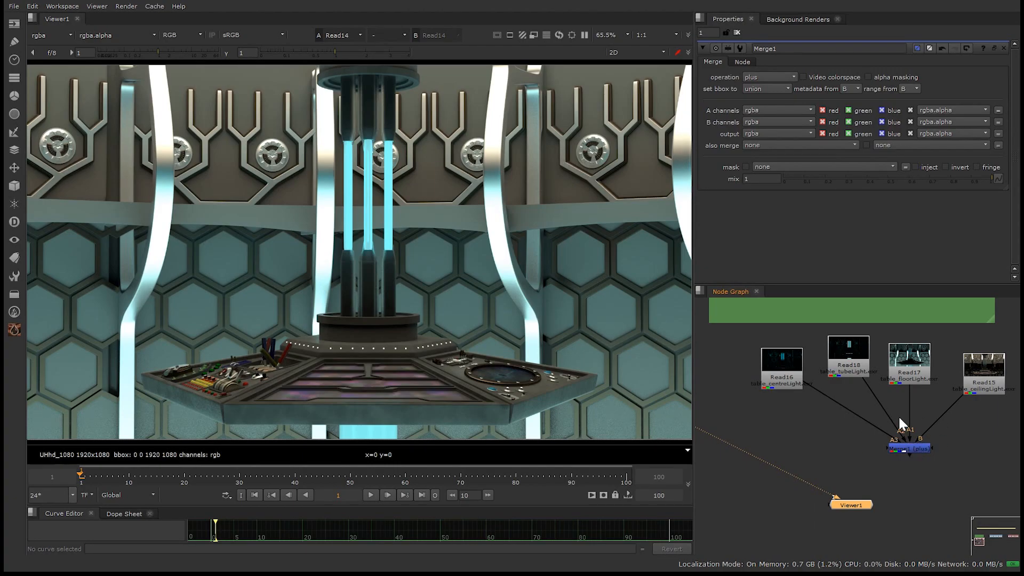
middle_drag(829, 441, 877, 415)
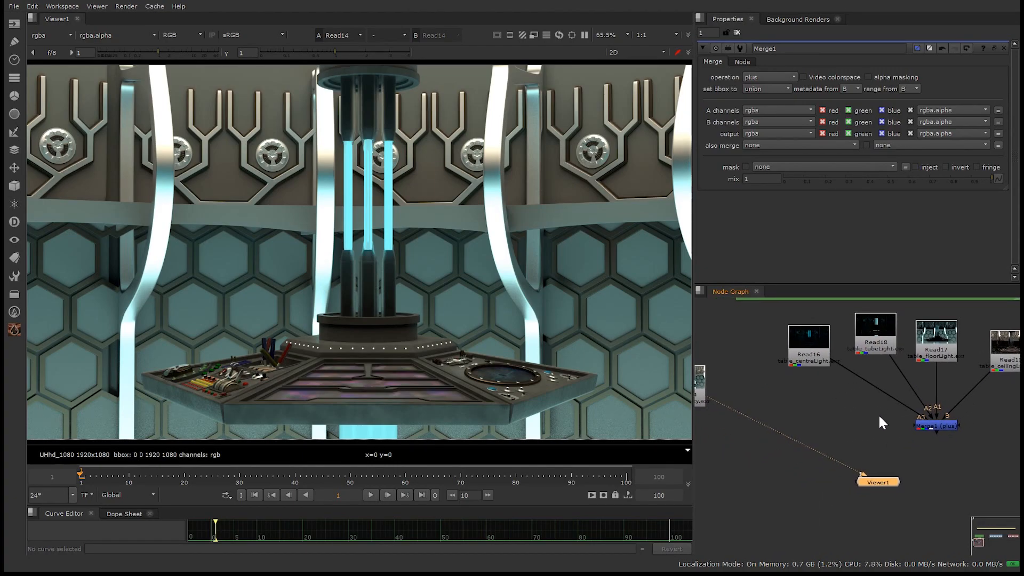
click(931, 428)
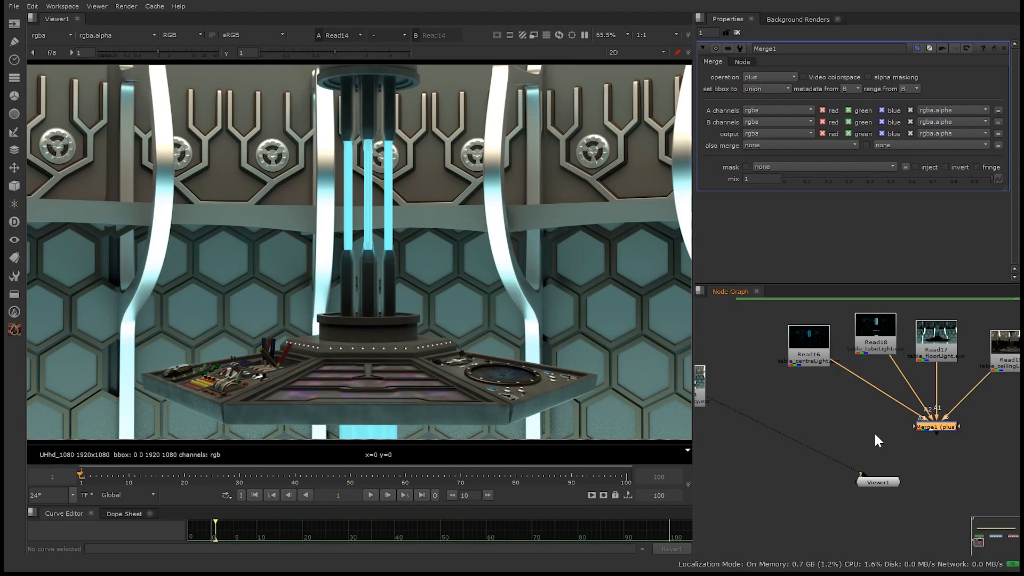
drag(863, 473, 857, 462)
click(707, 402)
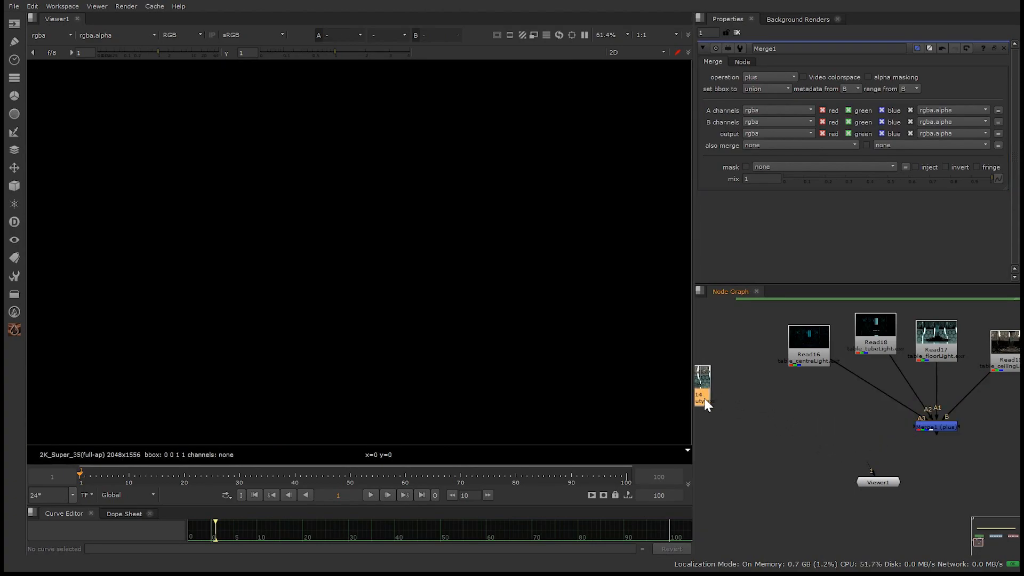
key(1)
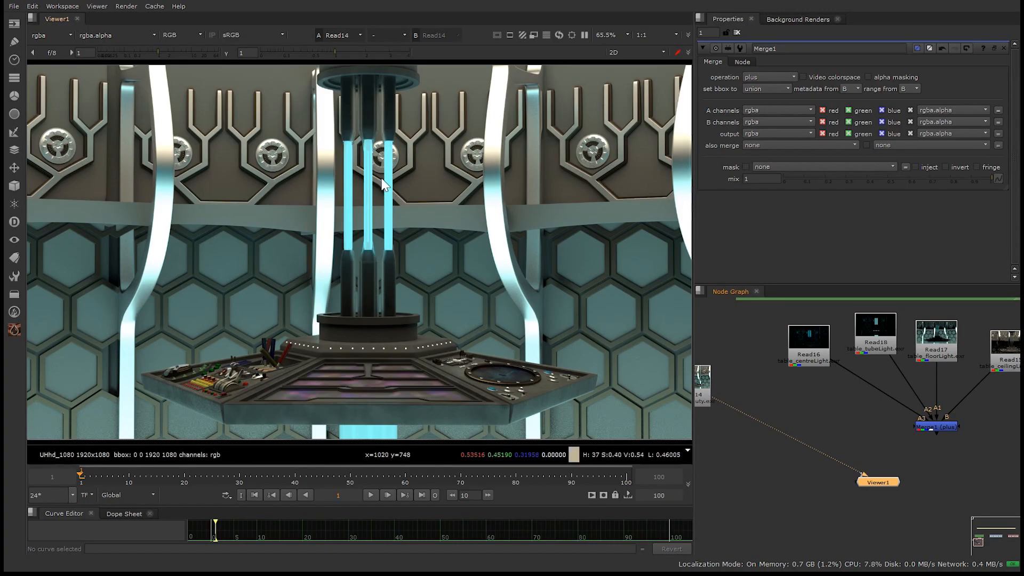
scroll(401, 185, up, 5)
scroll(412, 235, down, 5)
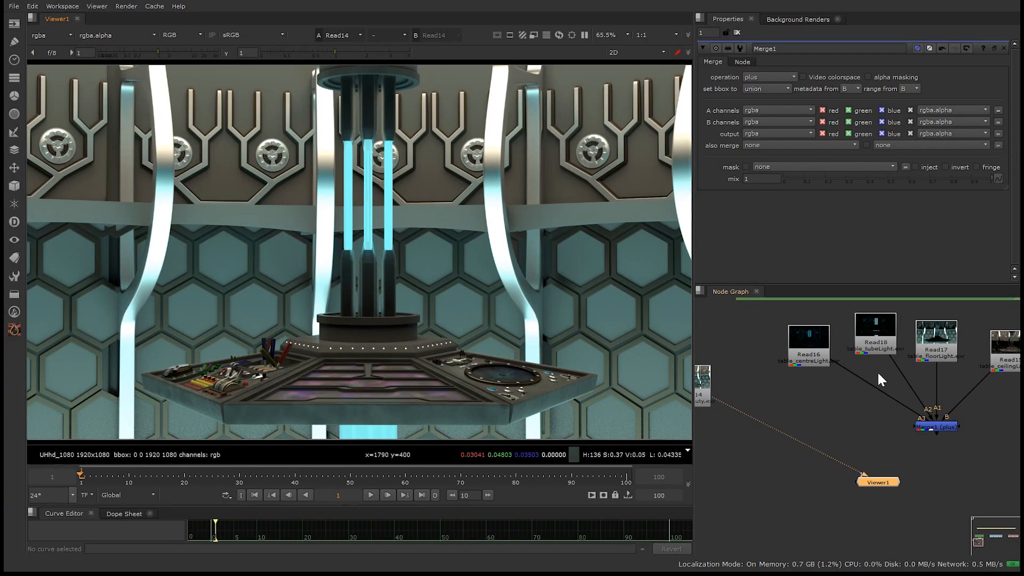
Add a Grade node under the table_tubeLight Read node and lower its blue gain to 0.04.
double_click(878, 340)
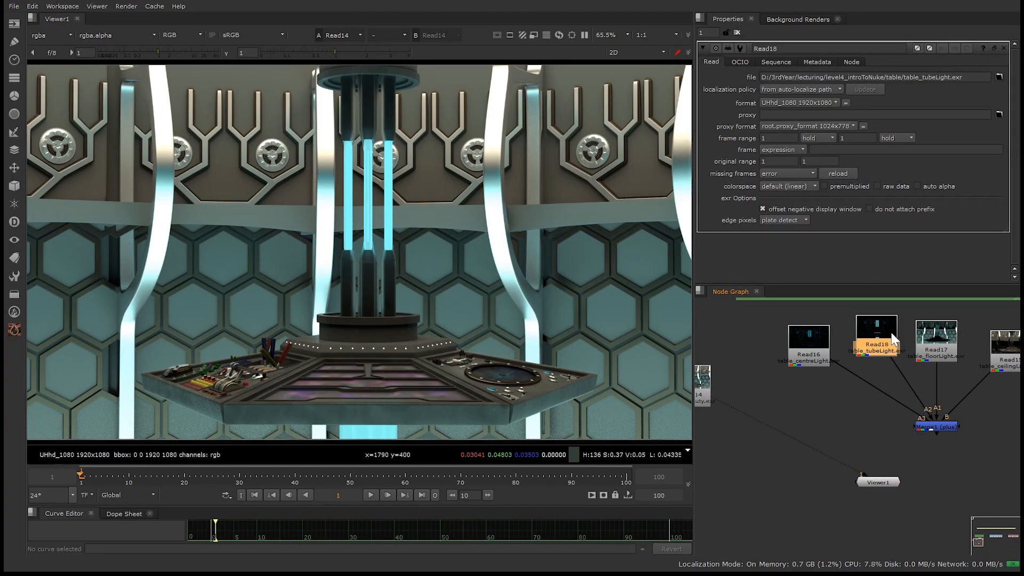
key(Tab)
text(grade)
key(Return)
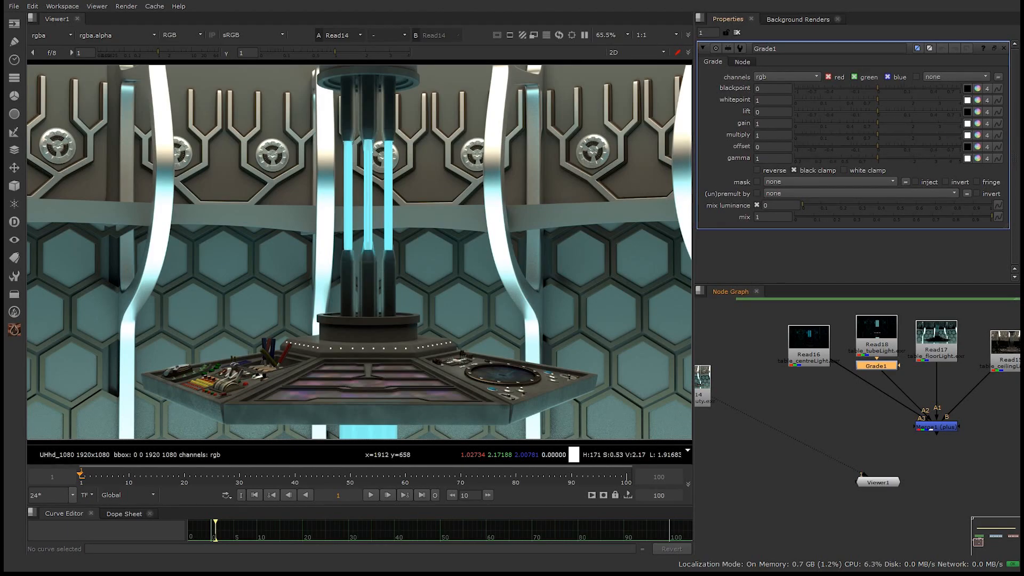
click(978, 123)
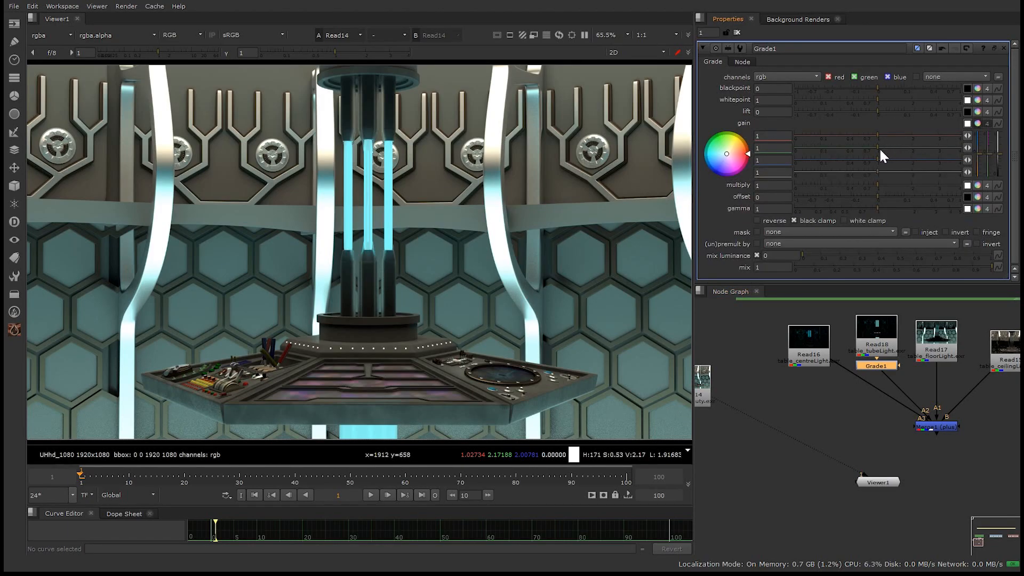
drag(877, 160, 811, 158)
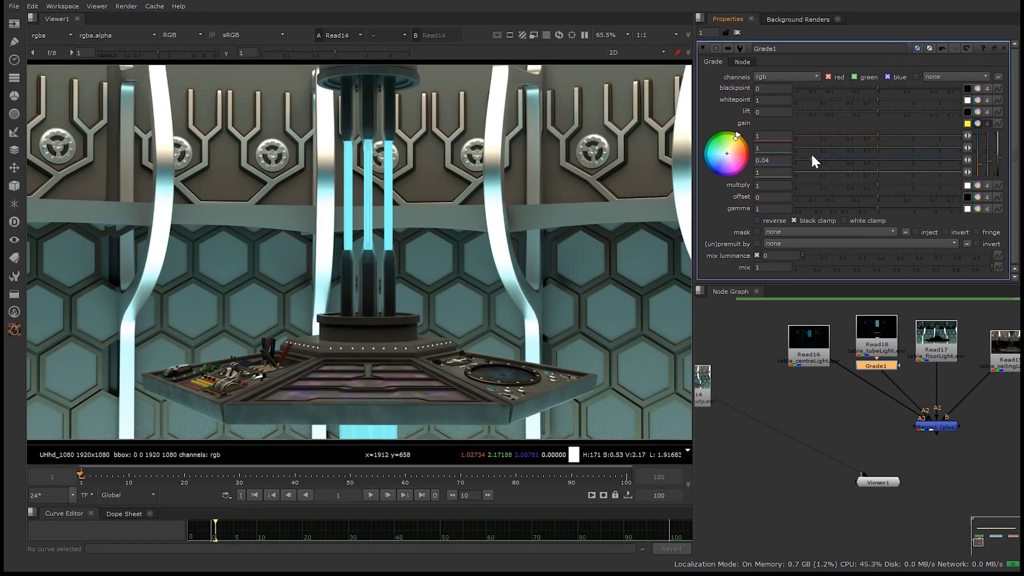
Display the Merge node's combined light passes in the viewer.
click(948, 426)
key(1)
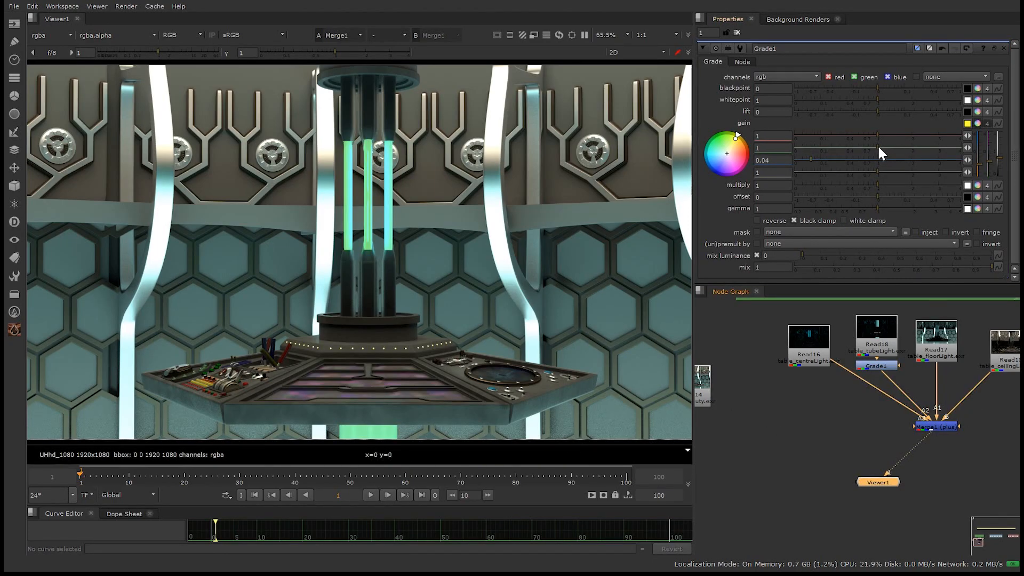
Try a yellow tube-light gain on the Grade node with red 3.703212, green 0.880588 and blue 0.
drag(736, 137, 758, 137)
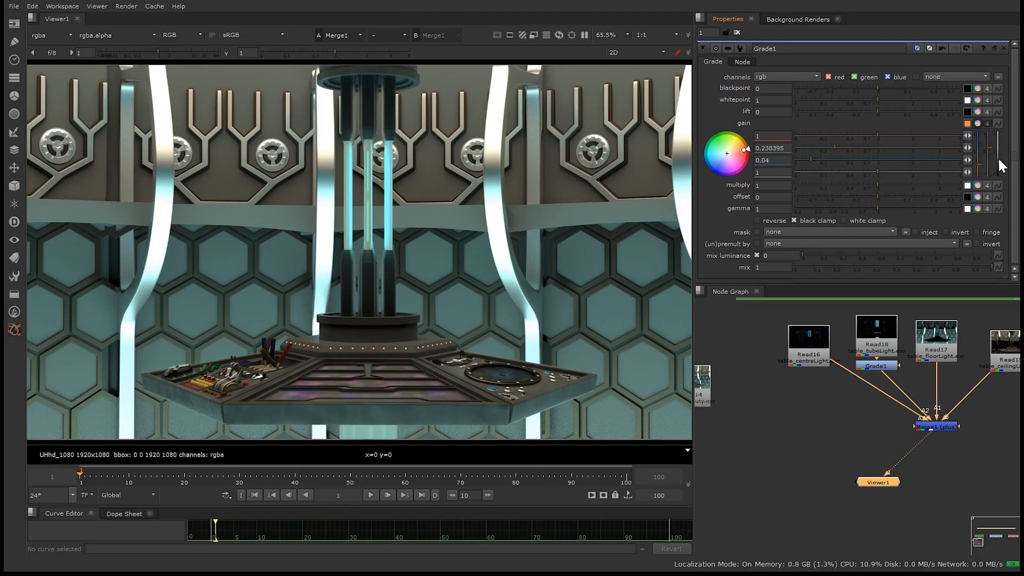
drag(994, 159, 981, 114)
drag(728, 146, 880, 97)
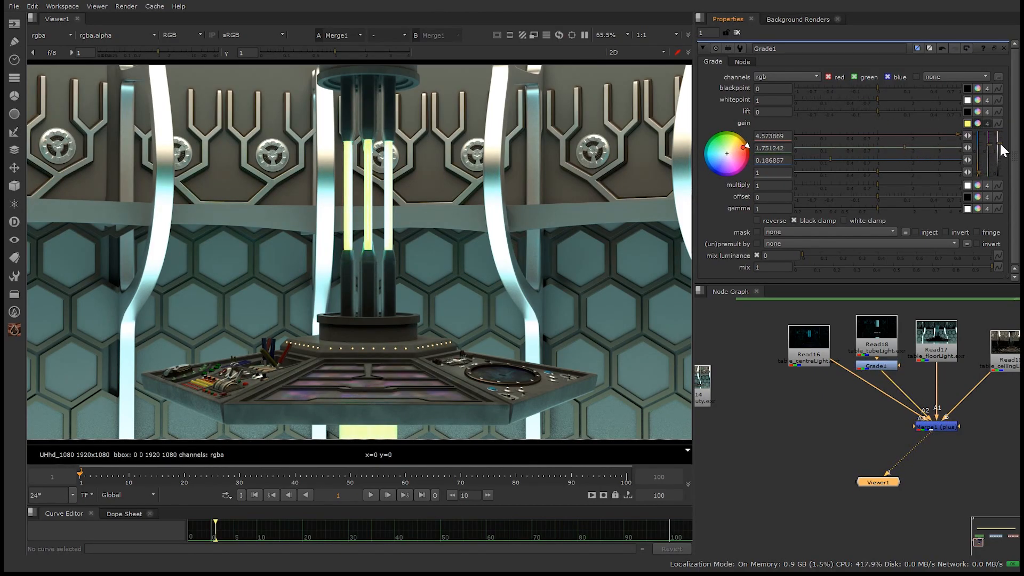
drag(1000, 145, 997, 155)
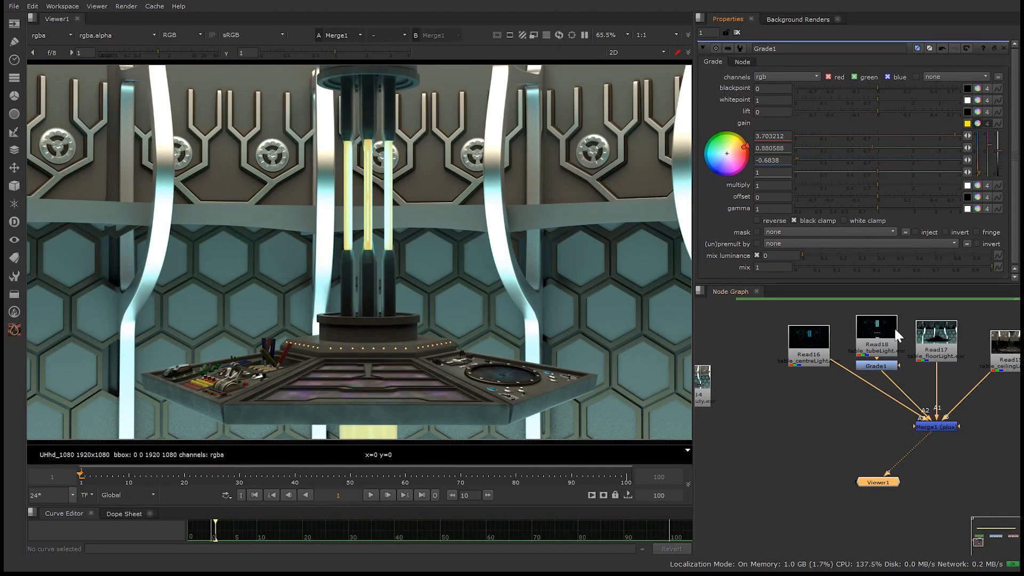
click(937, 469)
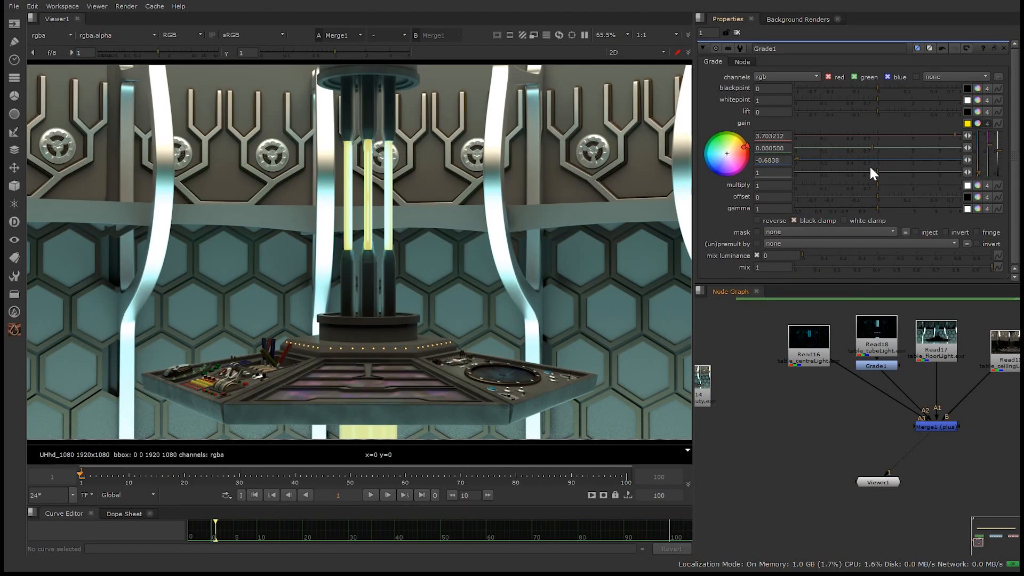
mouse_move(800, 160)
mouse_down()
mouse_move(841, 161)
mouse_move(795, 161)
mouse_up()
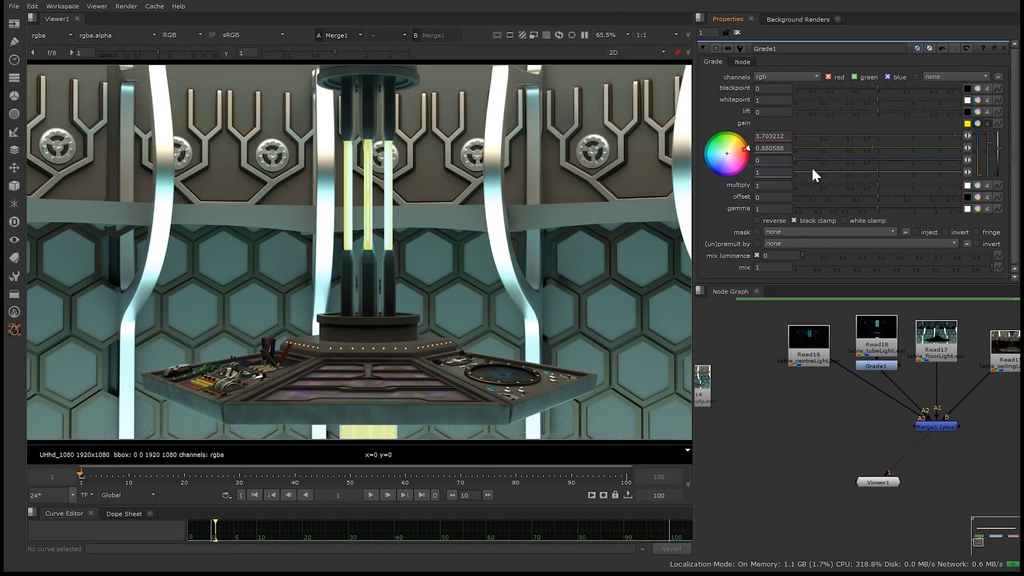
Delete the Grade node from the table_tubeLight branch.
click(883, 367)
key(Delete)
middle_drag(963, 367, 877, 408)
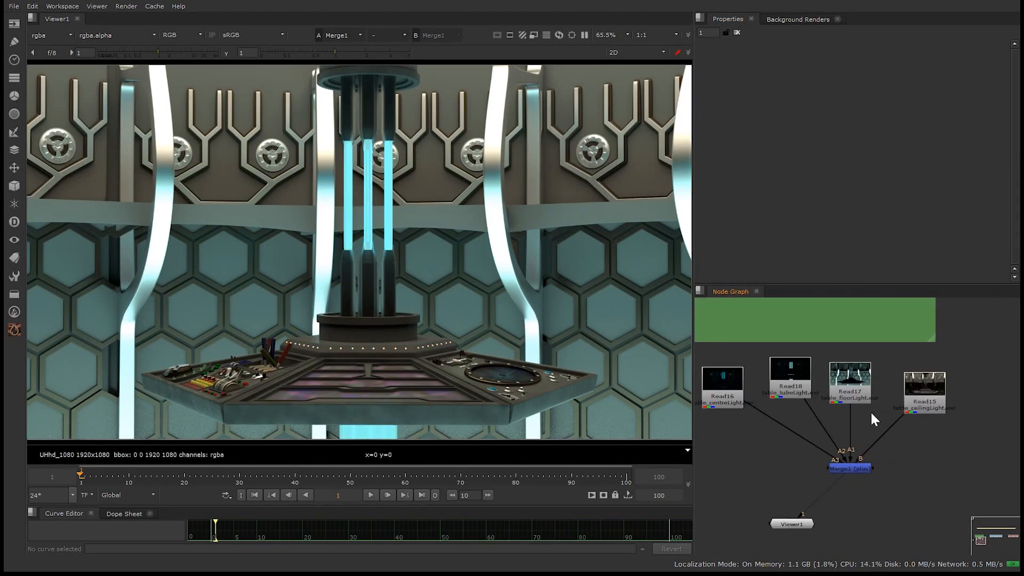
middle_drag(776, 464, 824, 447)
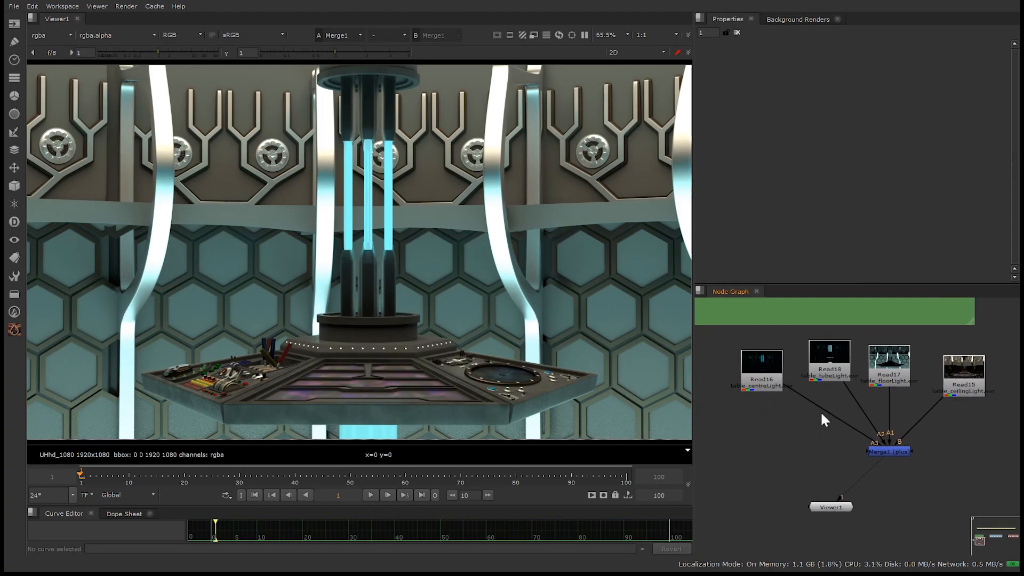
Add a Grade node under table_centreLight and tint its gain pink with red 0.944778, green 0.403653 and blue 1.
scroll(805, 419, down, 2)
drag(737, 420, 938, 351)
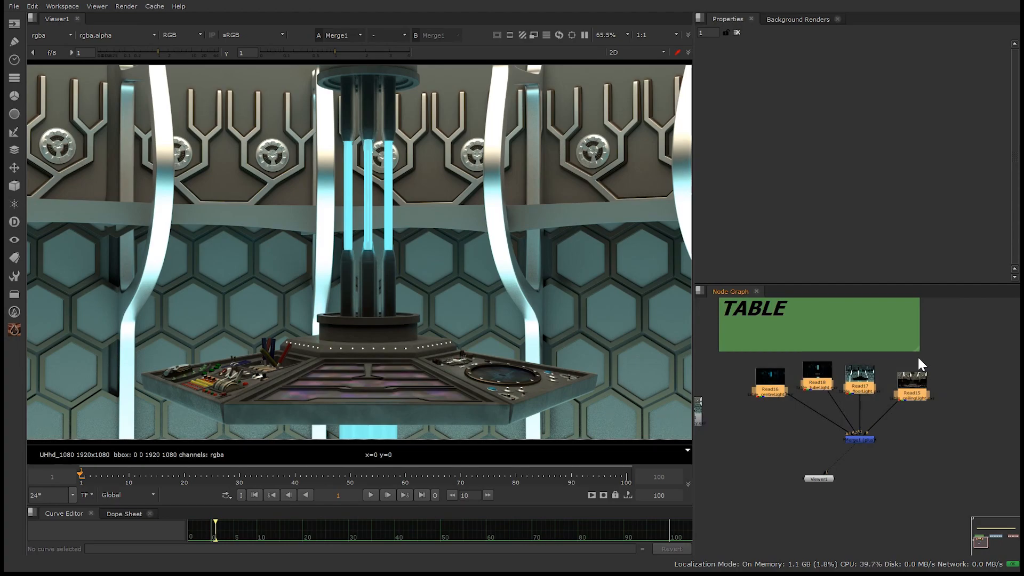
click(840, 405)
click(770, 392)
key(g)
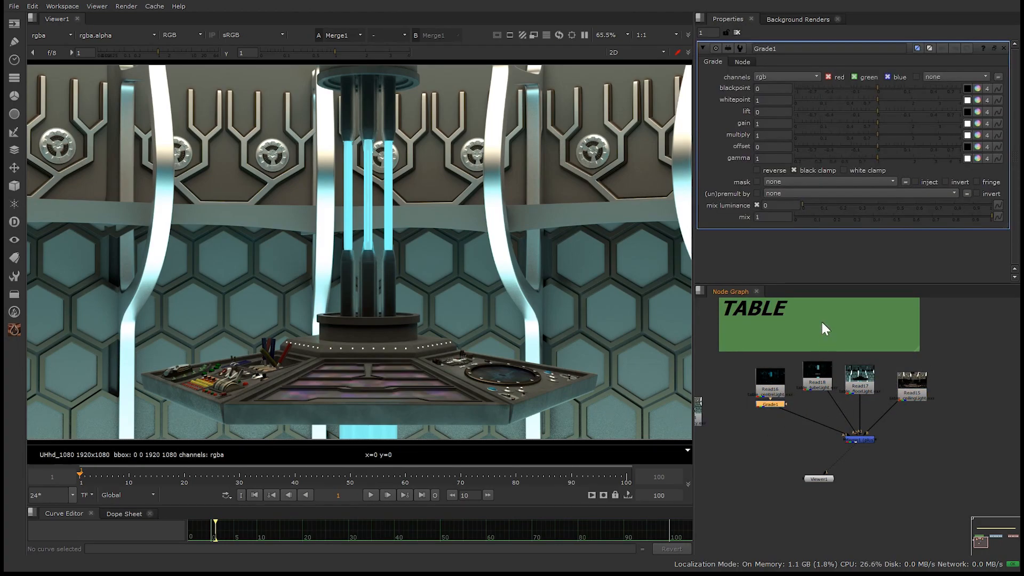
click(976, 123)
drag(727, 155, 732, 164)
drag(774, 258, 771, 256)
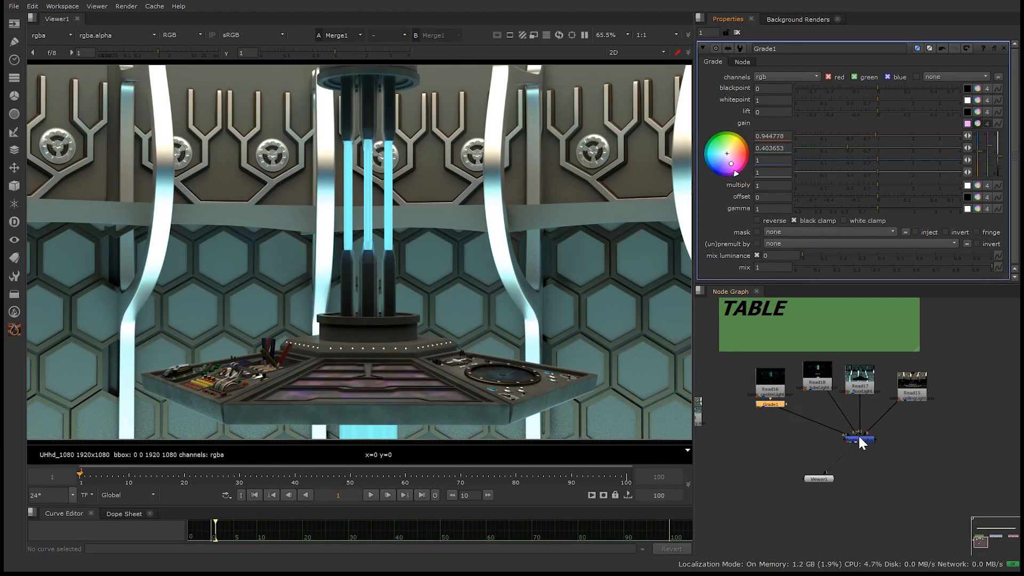
Add a Grade node under table_tubeLight and tint its gain green, with red about 0.42, green 1 and blue about 0.44.
click(827, 382)
key(g)
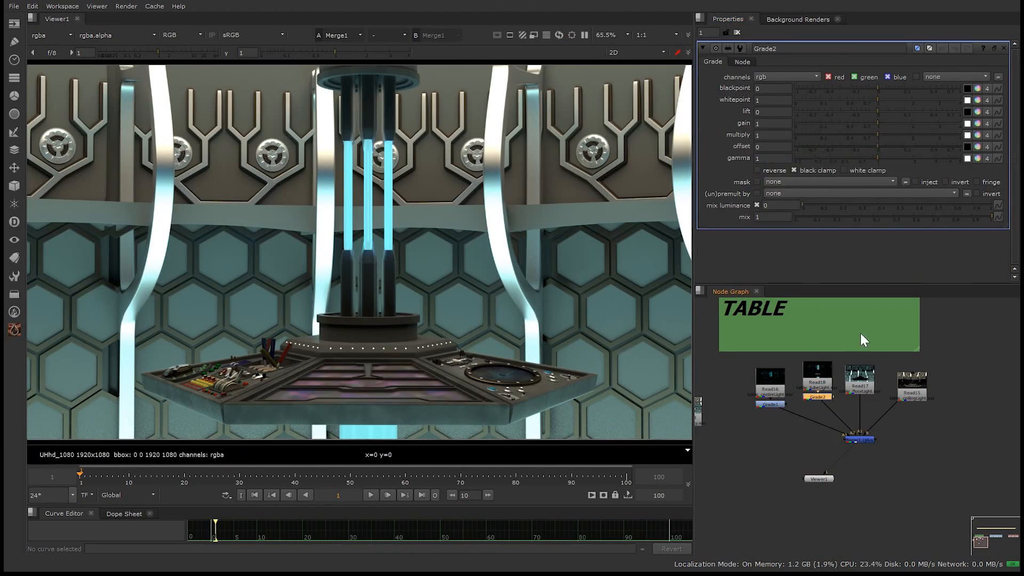
click(977, 123)
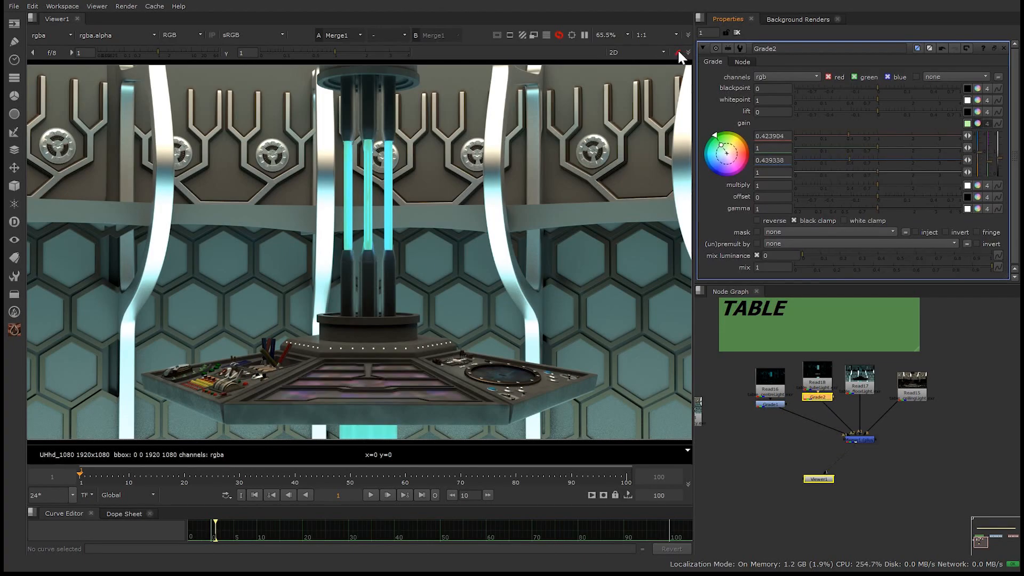
Add a Grade node under table_floorLight and tint it magenta by setting red gain to 3.6 and lowering green gain.
click(860, 380)
key(g)
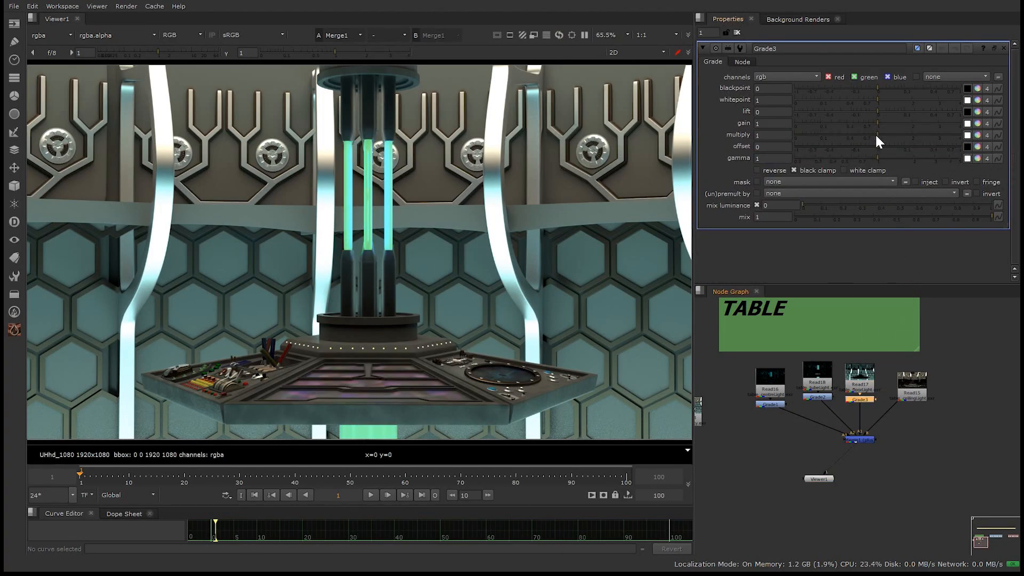
click(977, 123)
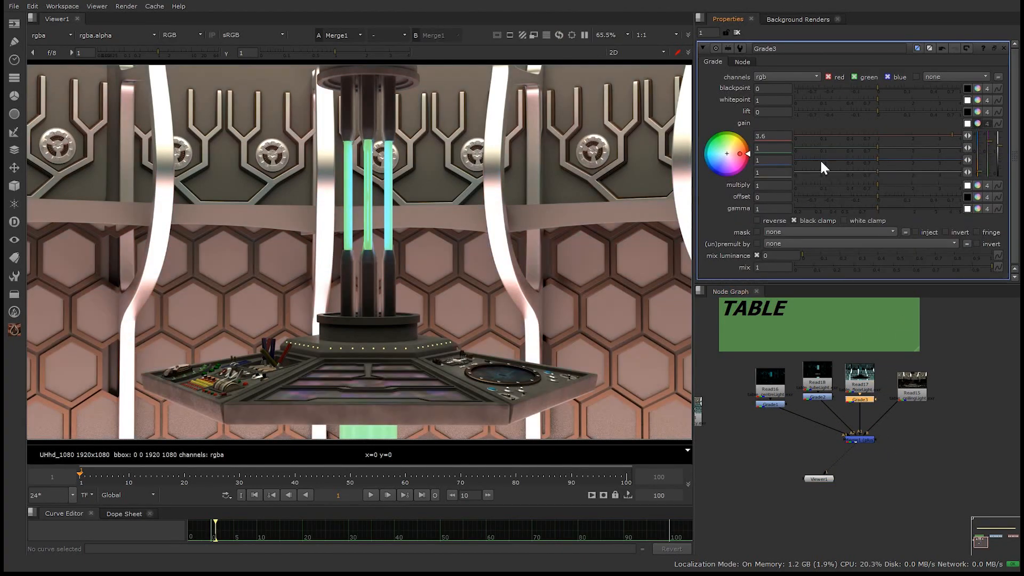
drag(871, 151, 818, 149)
Add a Grade node under table_ceilingLight and tint its gain blue with red 0.108039, green 0.299786 and blue 1.
click(917, 397)
key(g)
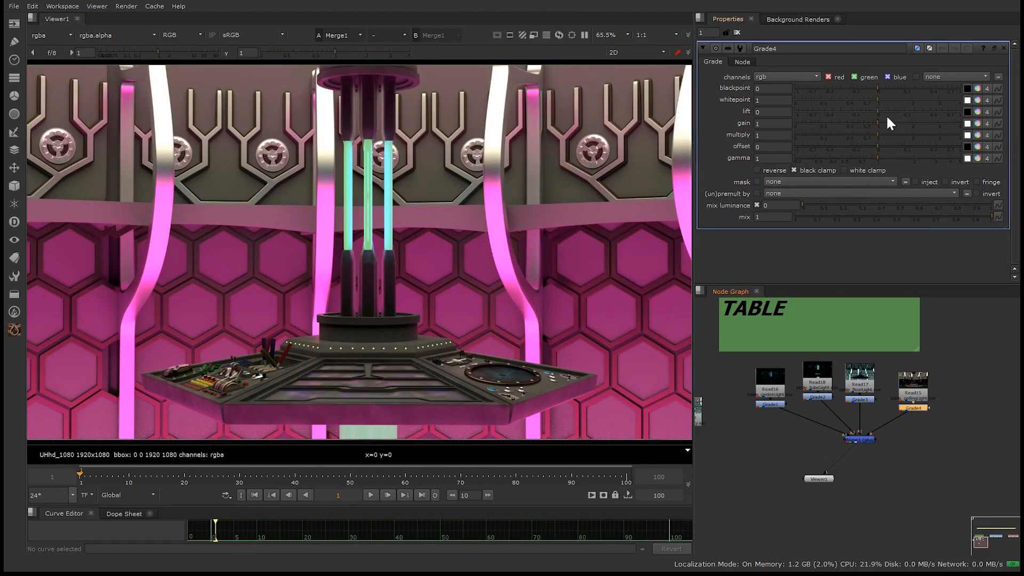
click(977, 123)
drag(720, 140, 715, 110)
mouse_move(741, 163)
mouse_down()
mouse_move(697, 154)
mouse_move(716, 169)
mouse_move(703, 185)
mouse_up()
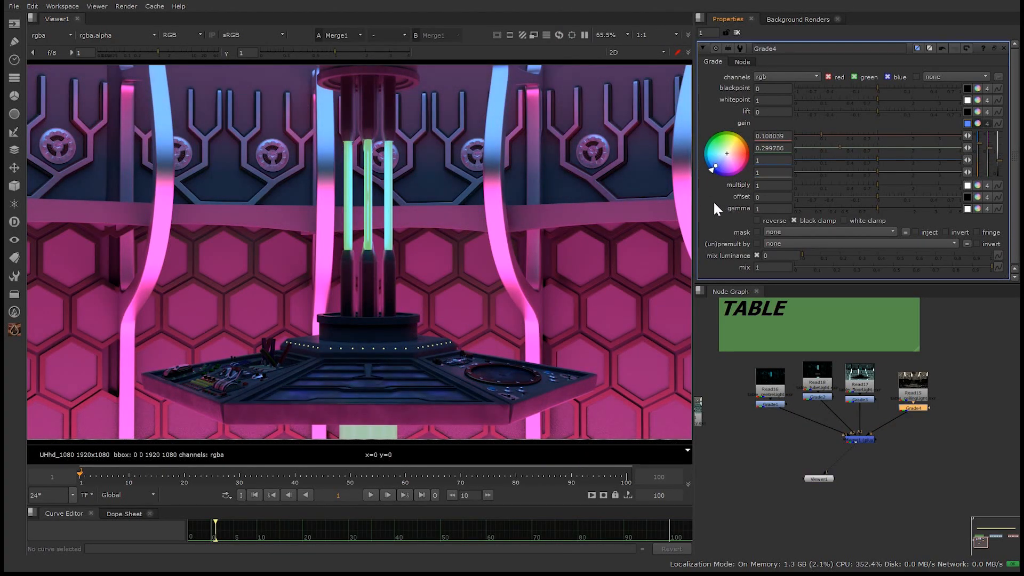
click(878, 482)
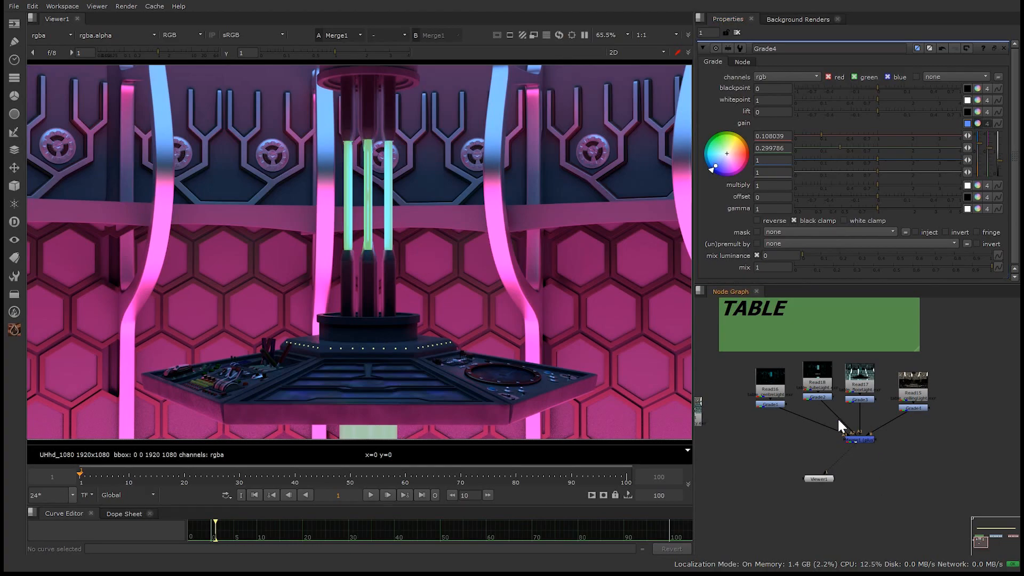
Compare the relit Merge result with the original table_beauty render in the viewer.
click(816, 397)
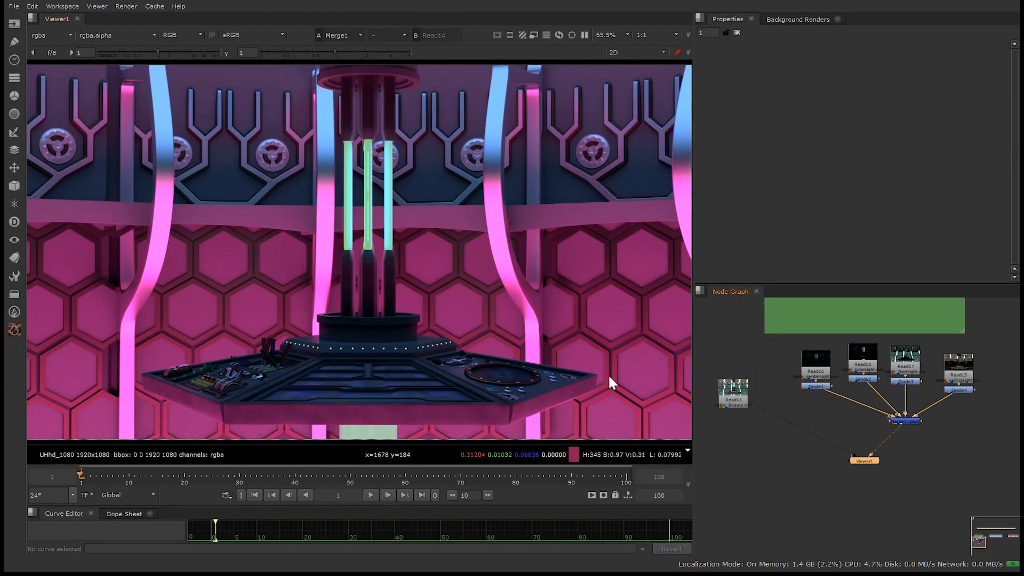
key(2)
key(1)
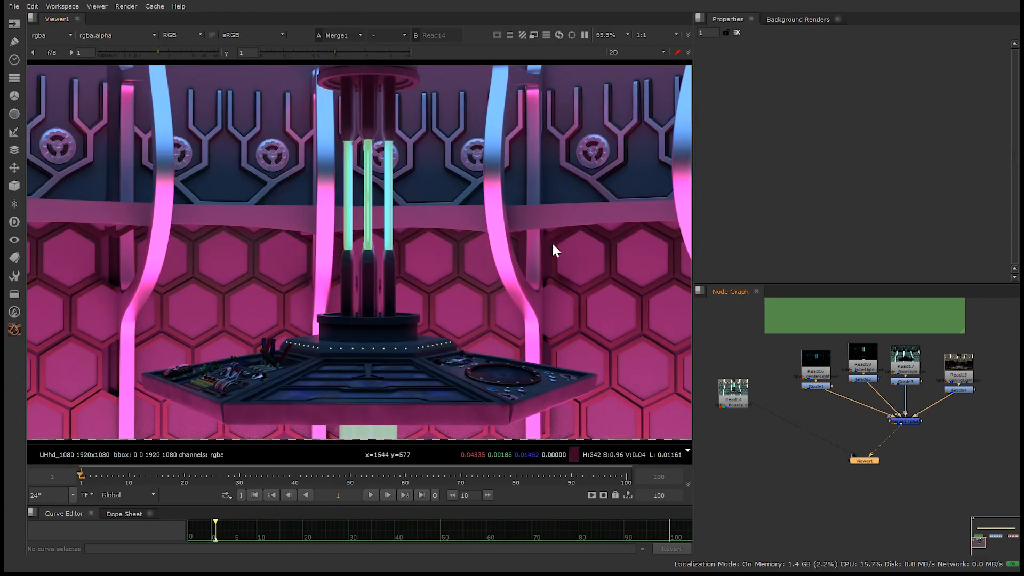
middle_drag(936, 435, 871, 445)
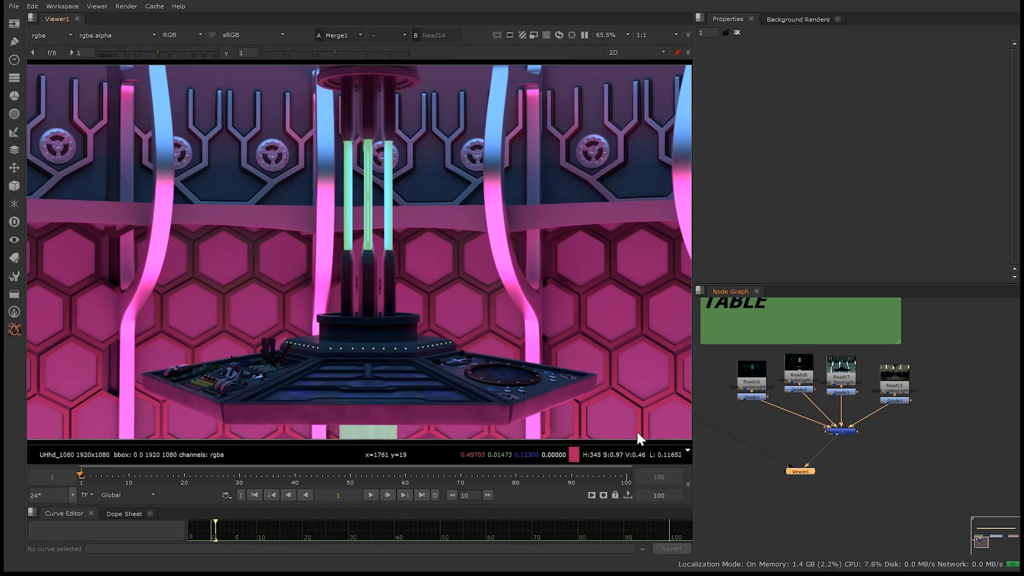
Open the settings of the Grade node under table_floorLight.
middle_drag(734, 397, 834, 368)
click(783, 424)
middle_drag(867, 420, 753, 444)
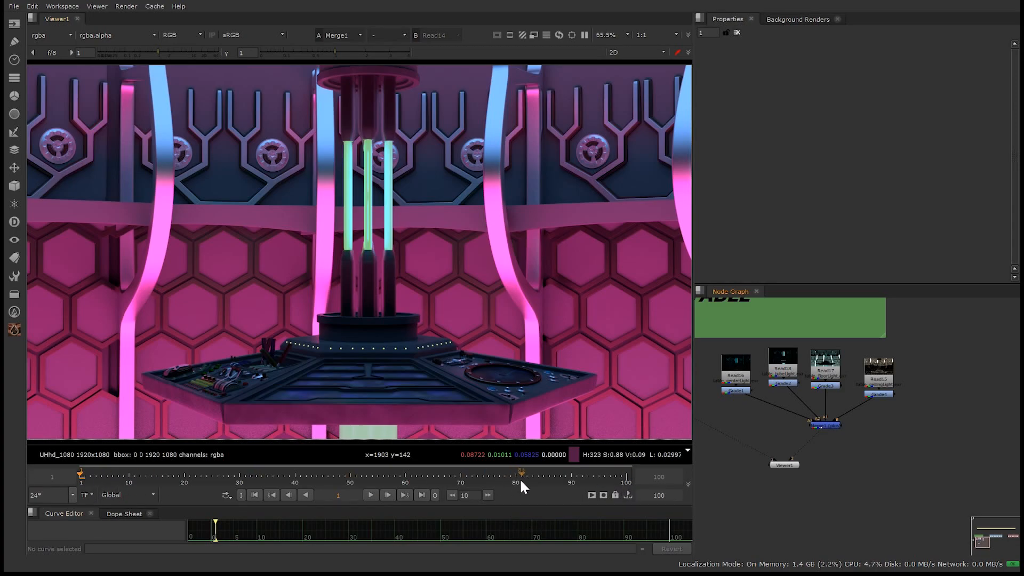
double_click(786, 382)
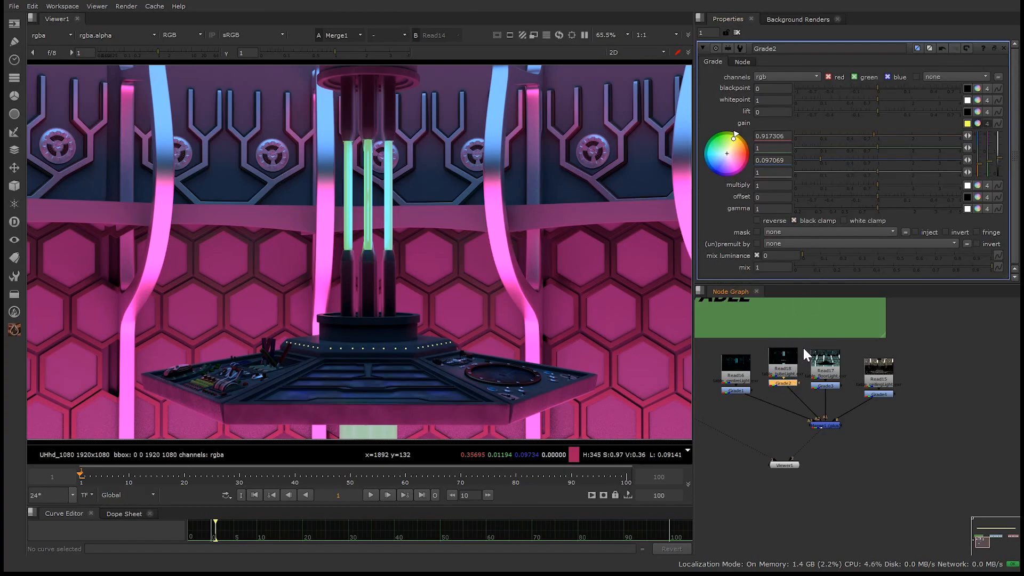
click(849, 390)
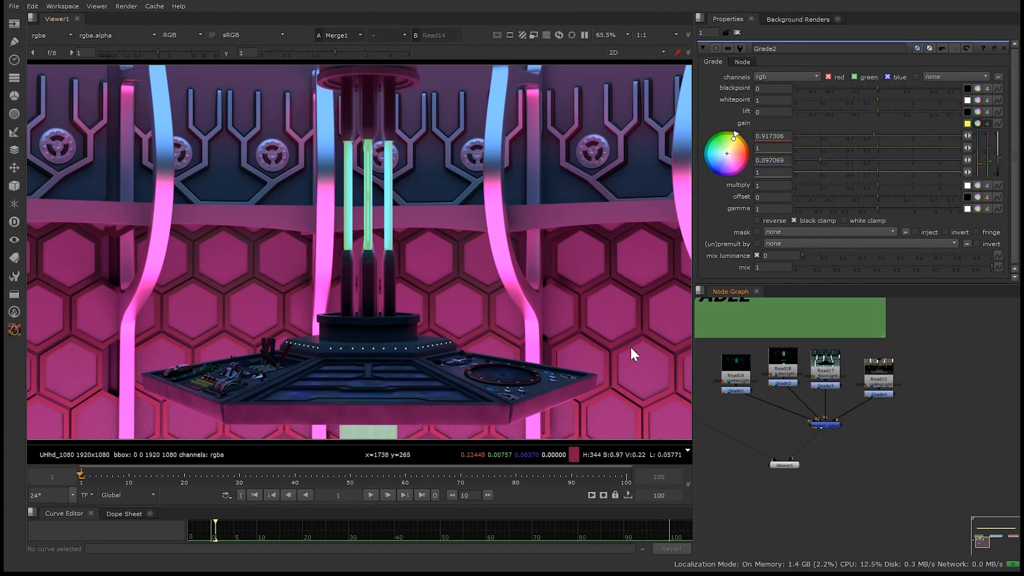
double_click(825, 384)
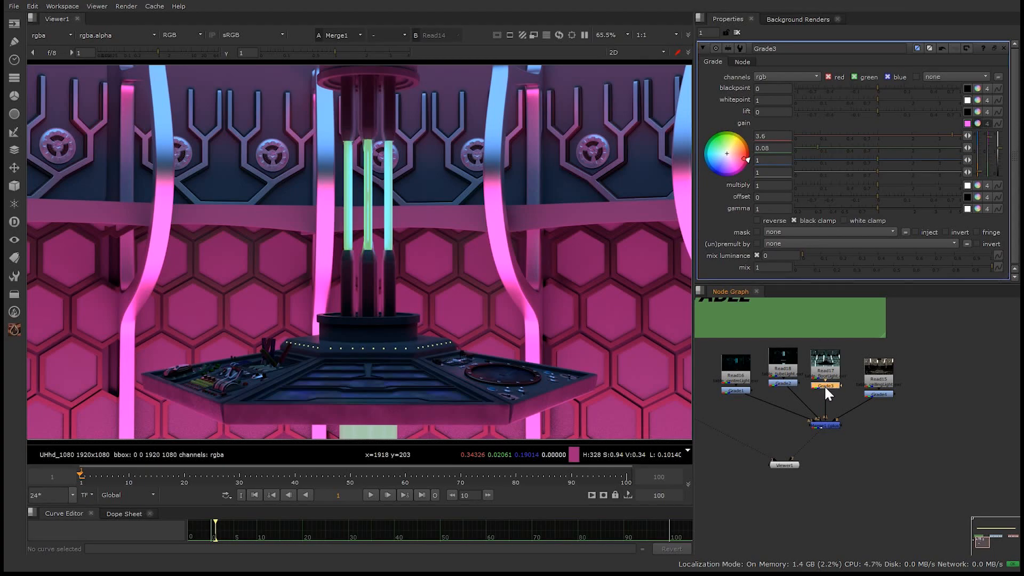
click(998, 123)
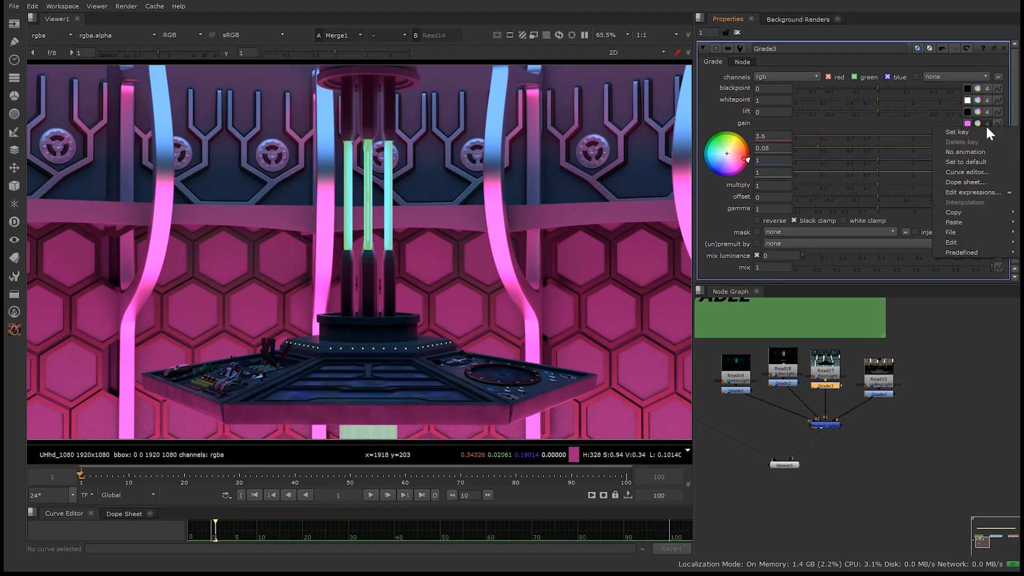
click(970, 132)
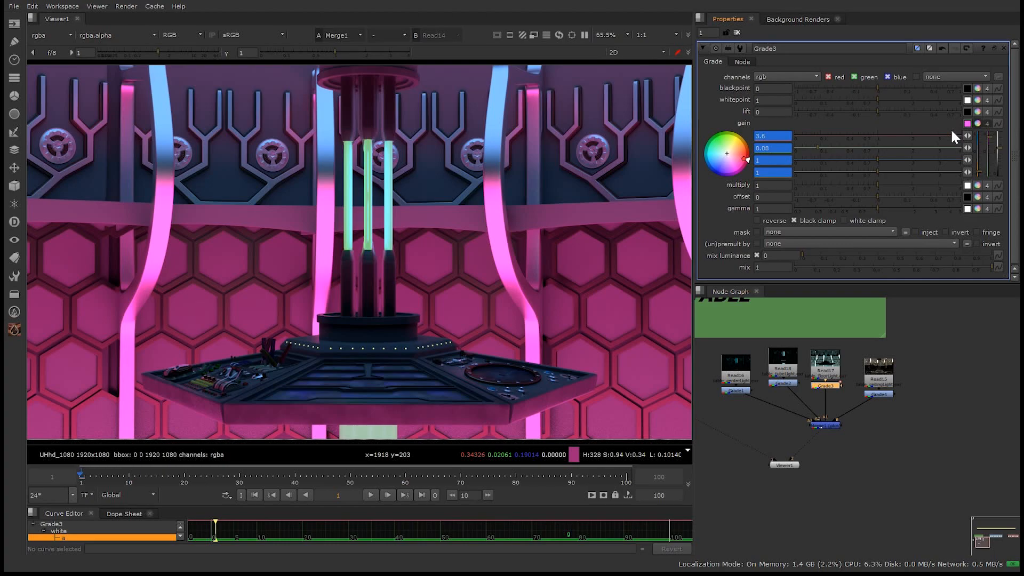
key(ctrl+z)
right_click(780, 130)
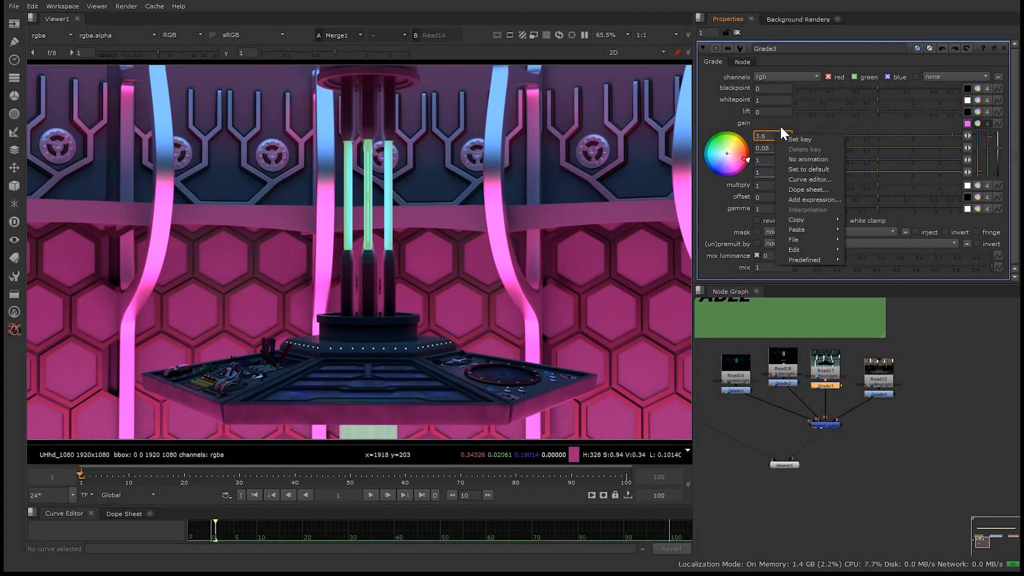
click(800, 140)
key(ctrl+z)
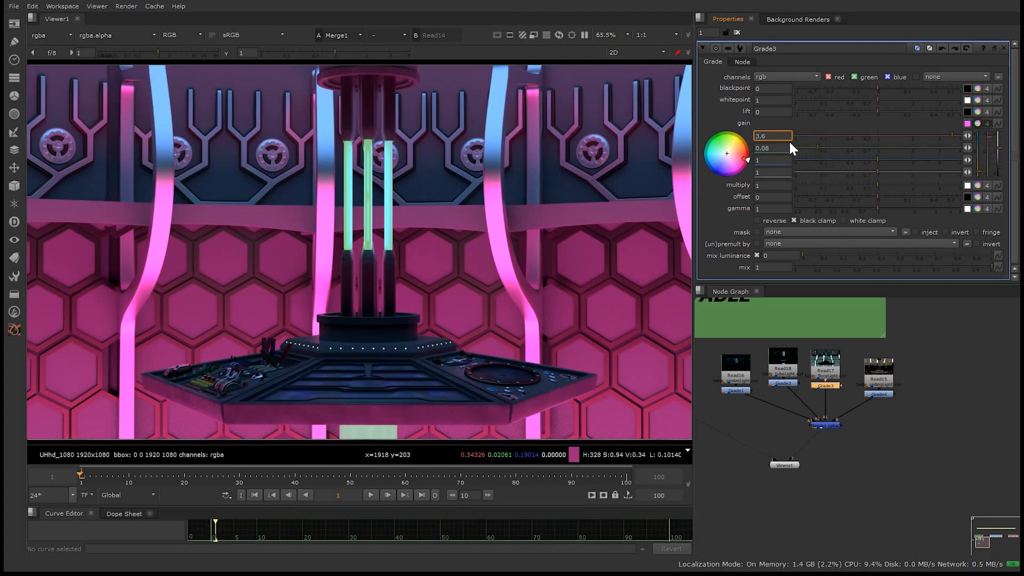
Key table_floorLight's Grade gain at frame 1, and key it cyan-green at frame 100 with red about 0.07, green 3.6 and blue about 1.86.
click(999, 125)
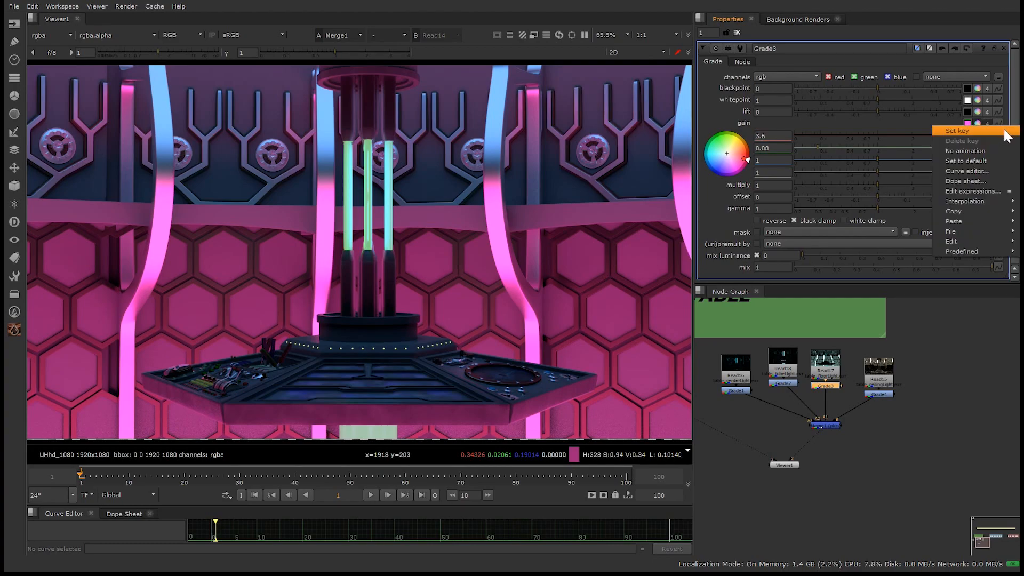
click(961, 131)
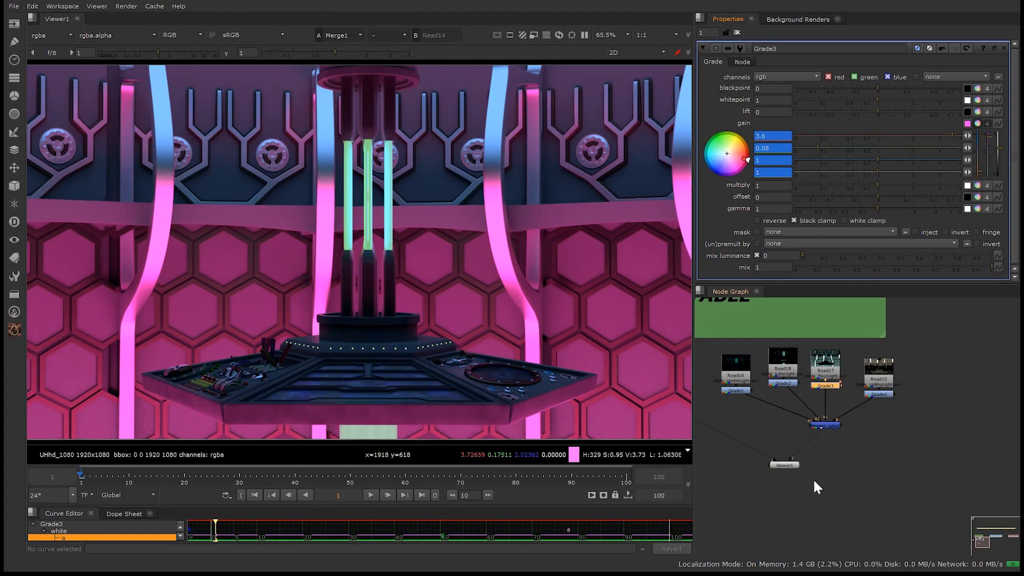
click(625, 477)
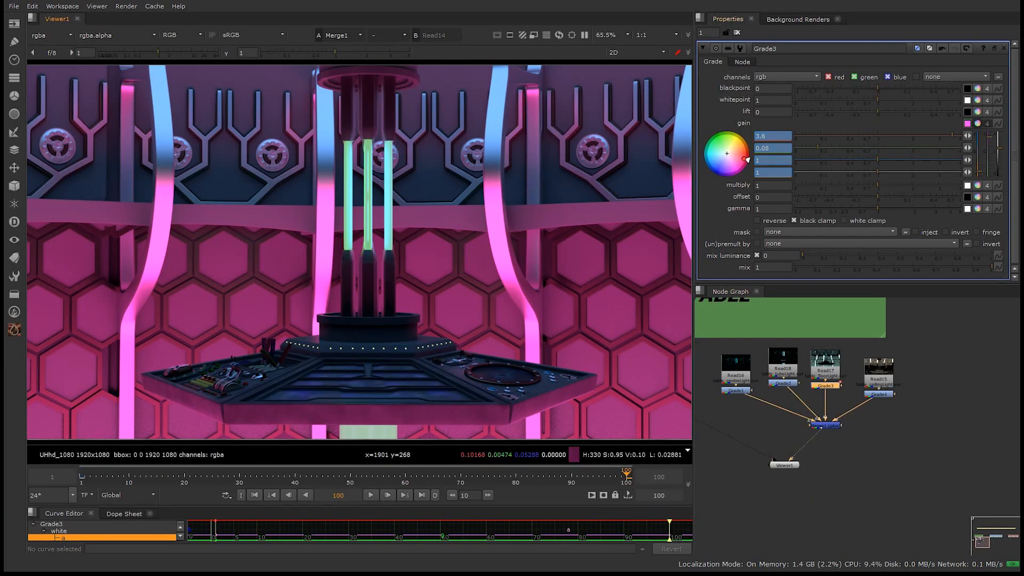
mouse_move(750, 158)
mouse_down()
mouse_move(723, 175)
mouse_move(682, 121)
mouse_move(677, 143)
mouse_move(683, 133)
mouse_move(713, 153)
mouse_move(718, 133)
mouse_move(722, 142)
mouse_up()
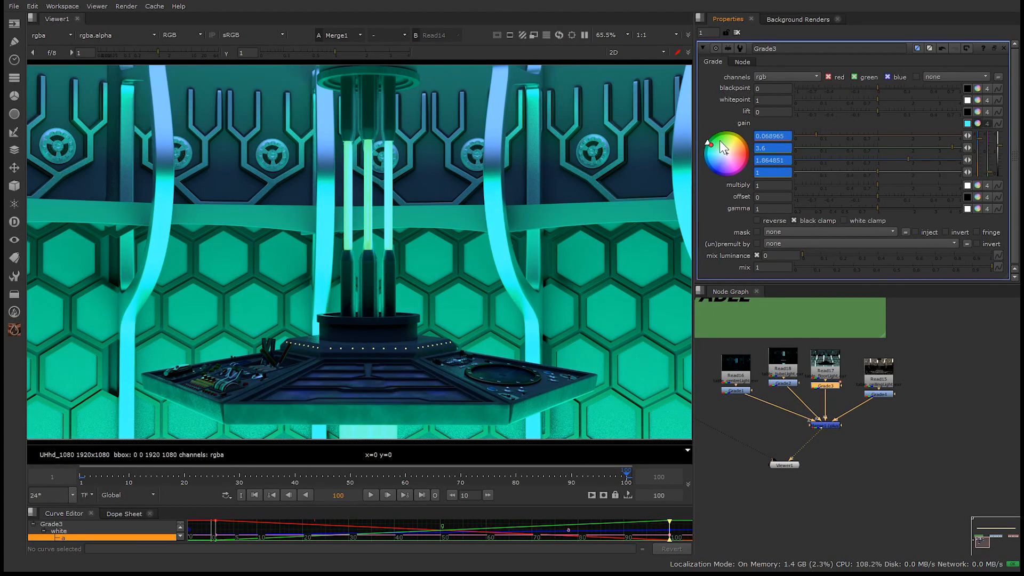
Play back and scrub the timeline to check the floor light's animated colour change.
drag(356, 478, 74, 502)
click(371, 495)
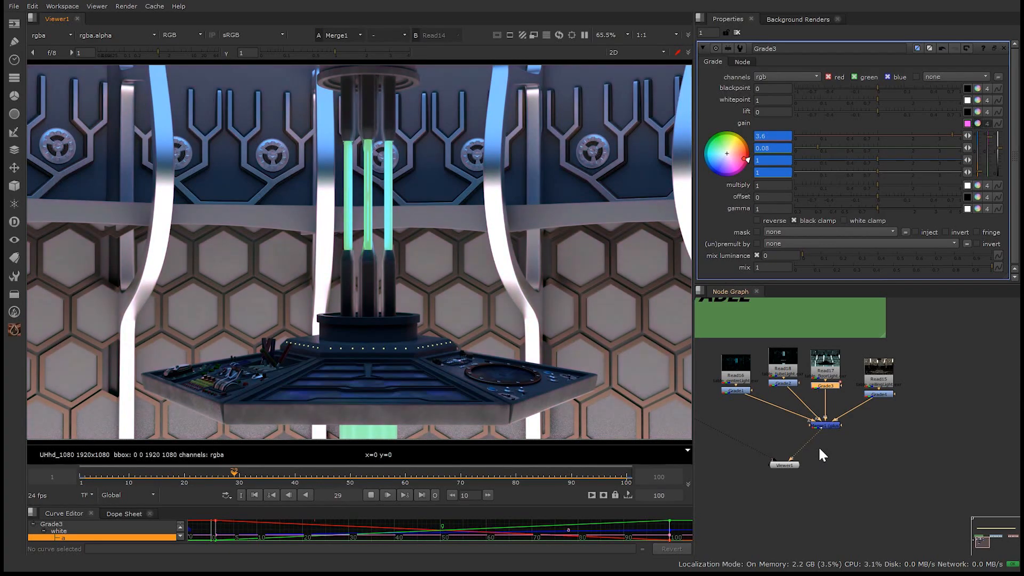
click(797, 473)
click(372, 495)
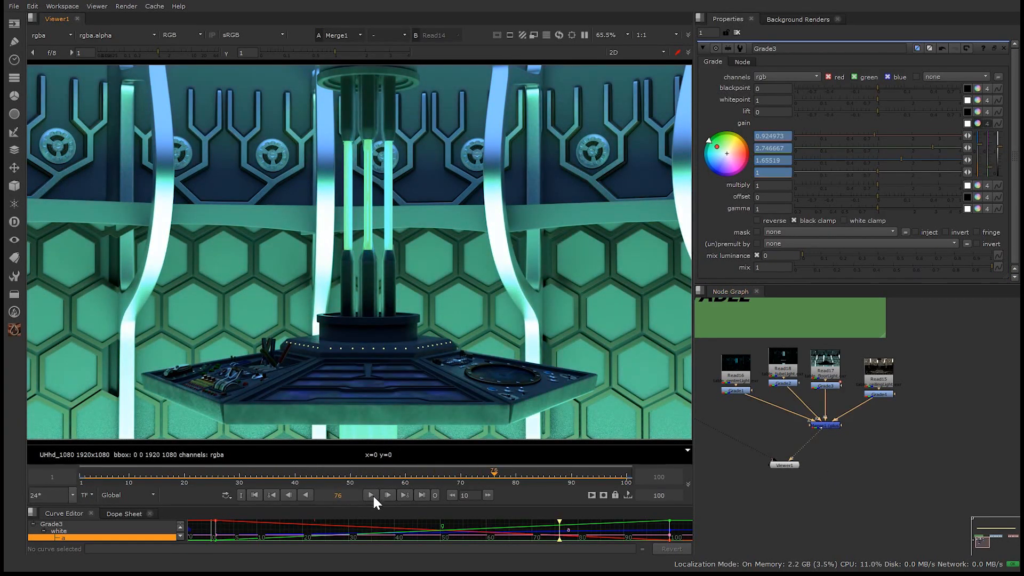
drag(605, 471, 627, 483)
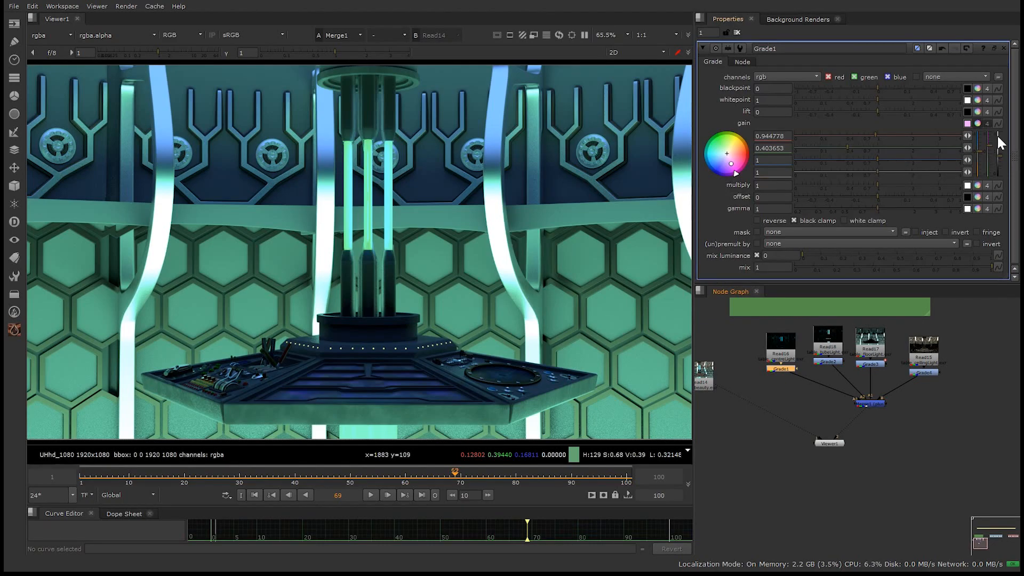
Key Grade1's gain at frame 69, and key it pink at frame 15 with red 1, green 0 and blue about 0.42.
right_click(998, 137)
click(993, 131)
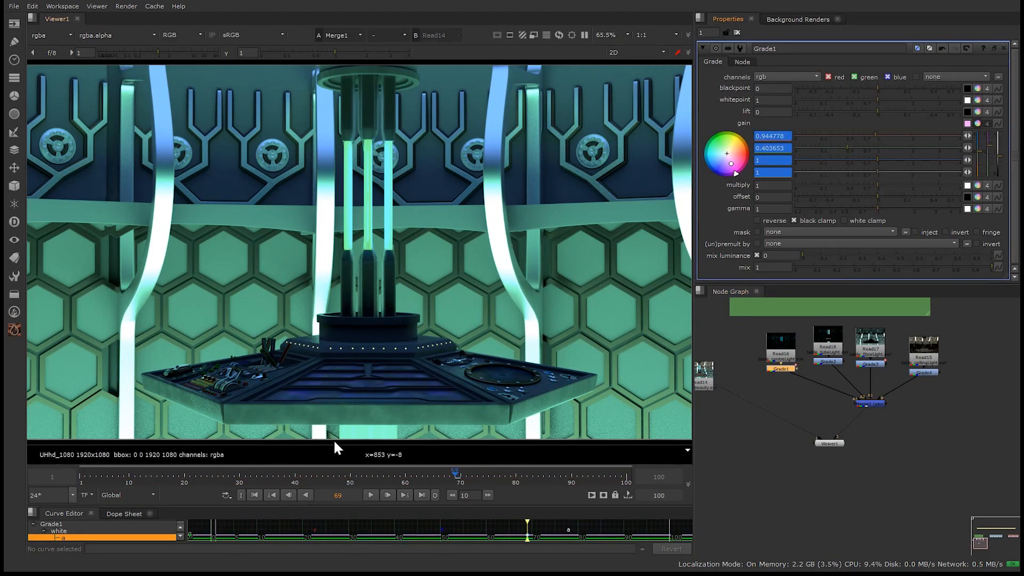
drag(385, 476, 158, 477)
drag(719, 161, 744, 162)
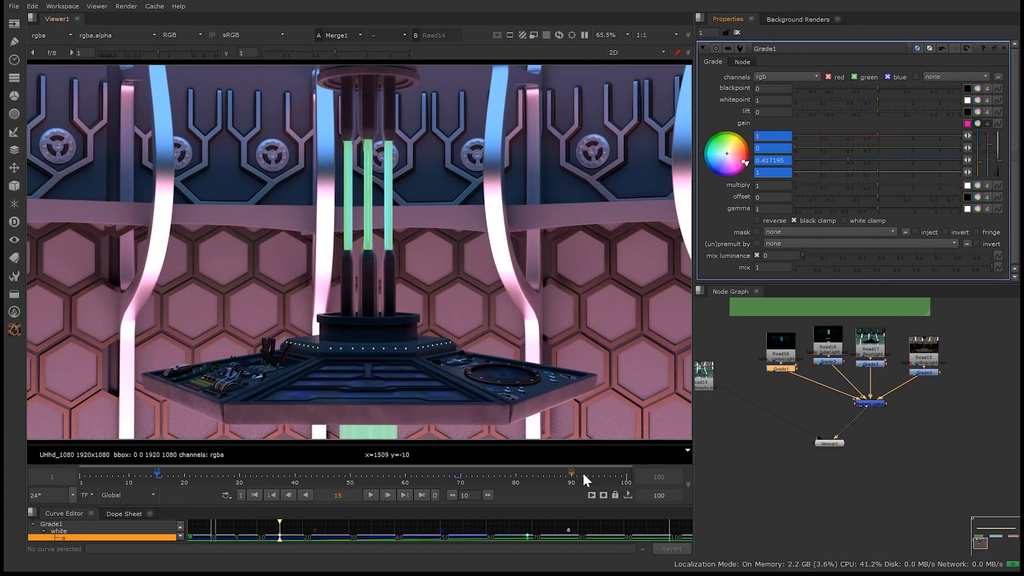
Key table_tubeLight's Grade gain at frame 15, and key it violet at frame 76 with red about 0.48, green about 0.16 and blue 1.
double_click(833, 362)
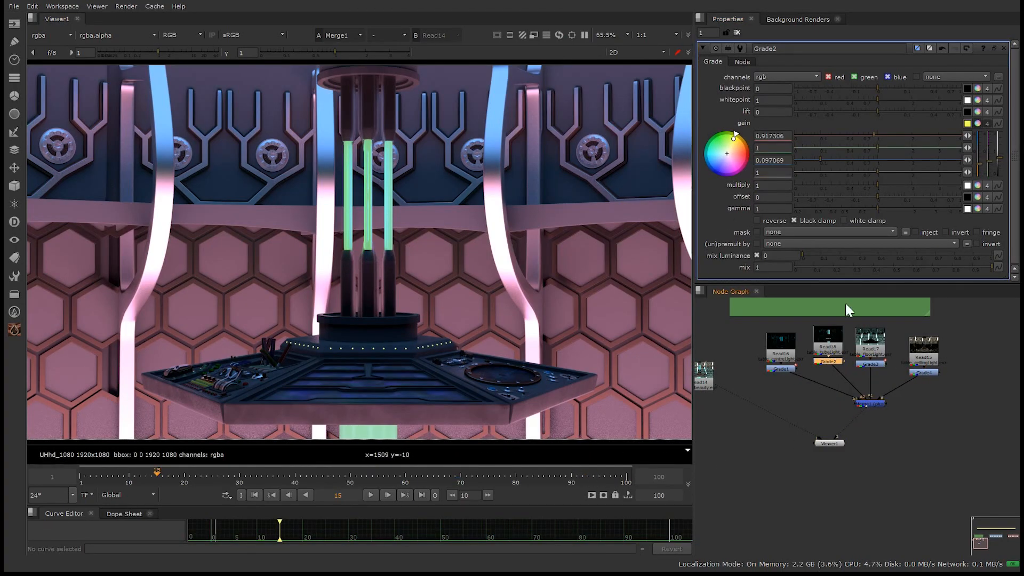
click(998, 123)
click(961, 130)
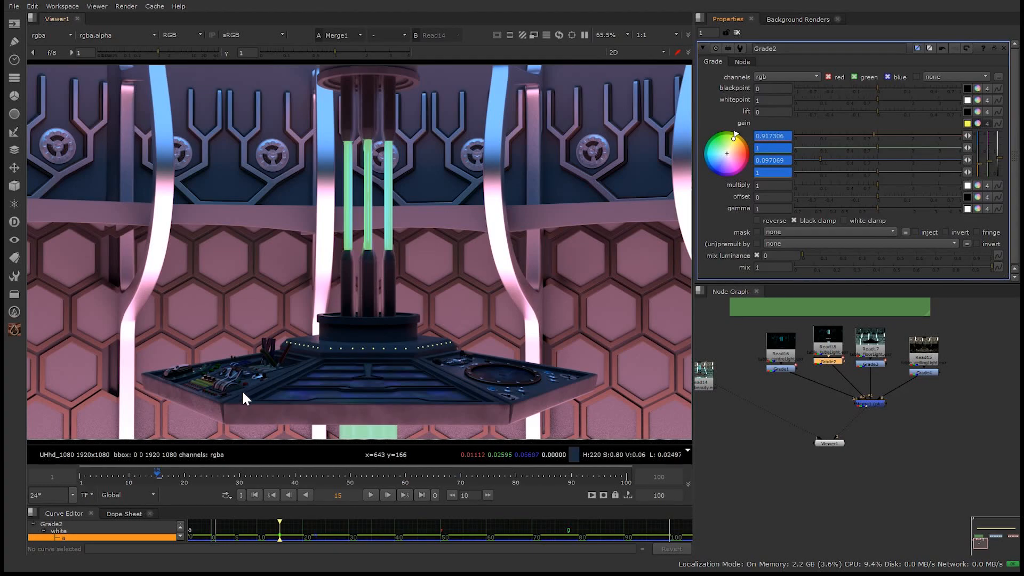
click(496, 476)
drag(745, 154, 633, 421)
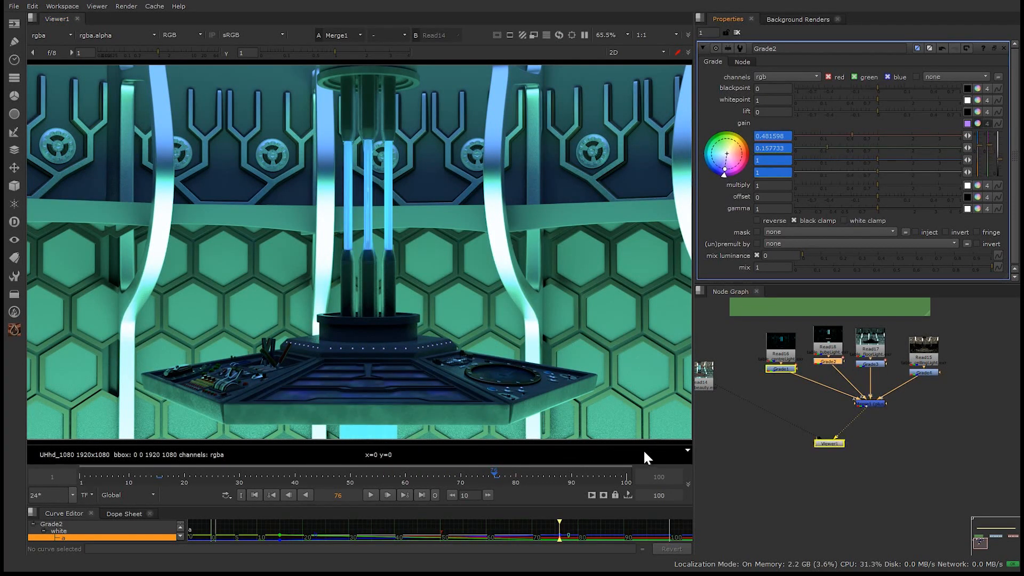
Play the sequence from frame 1 to review all the animated light colours together.
click(80, 477)
click(371, 495)
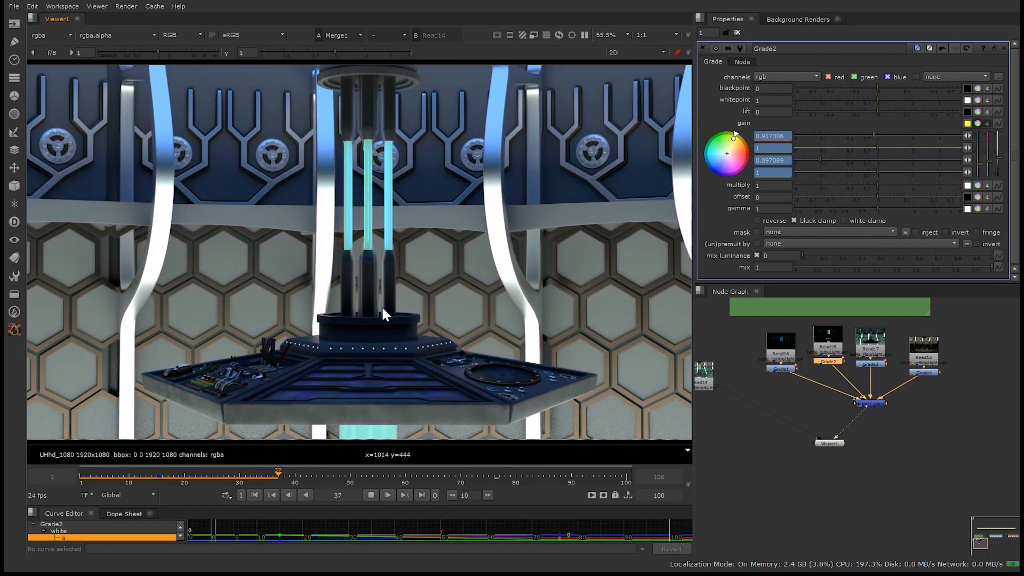
click(371, 495)
click(907, 433)
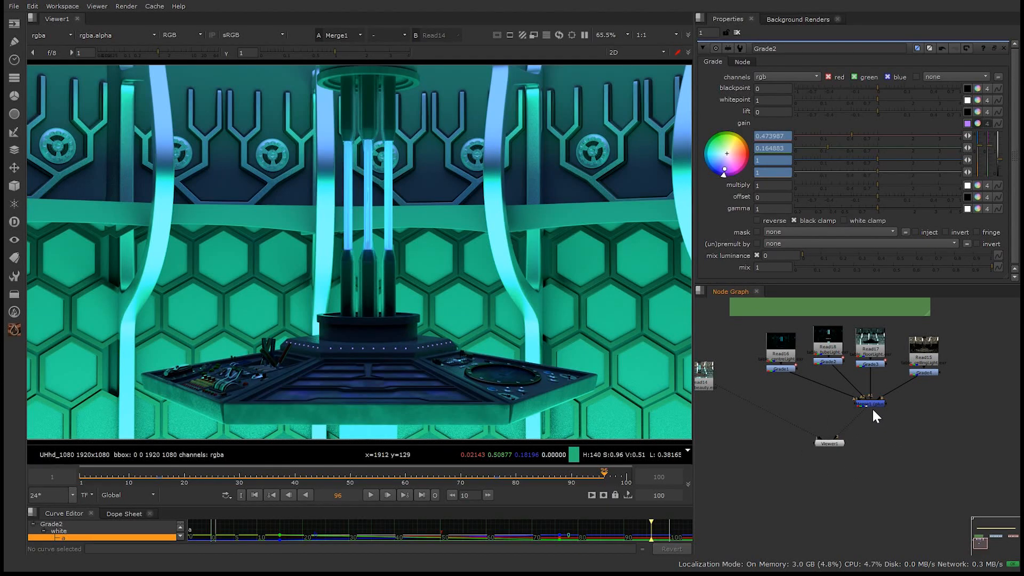
Add a Write node in the empty area below the light pass Merge.
mouse_move(798, 407)
middle_down()
mouse_move(865, 389)
mouse_move(908, 407)
mouse_move(791, 402)
middle_up()
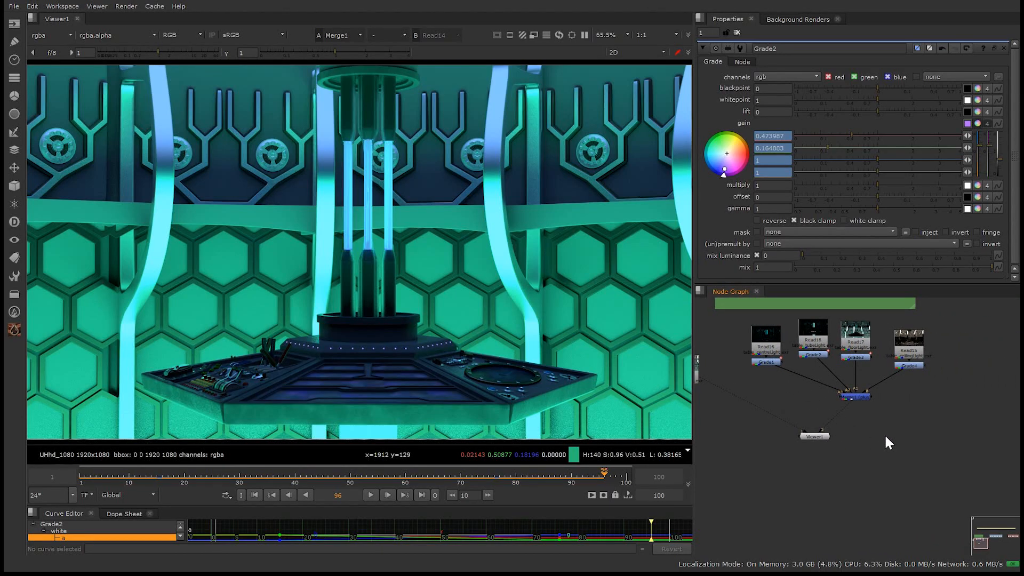
key(Tab)
text(writ)
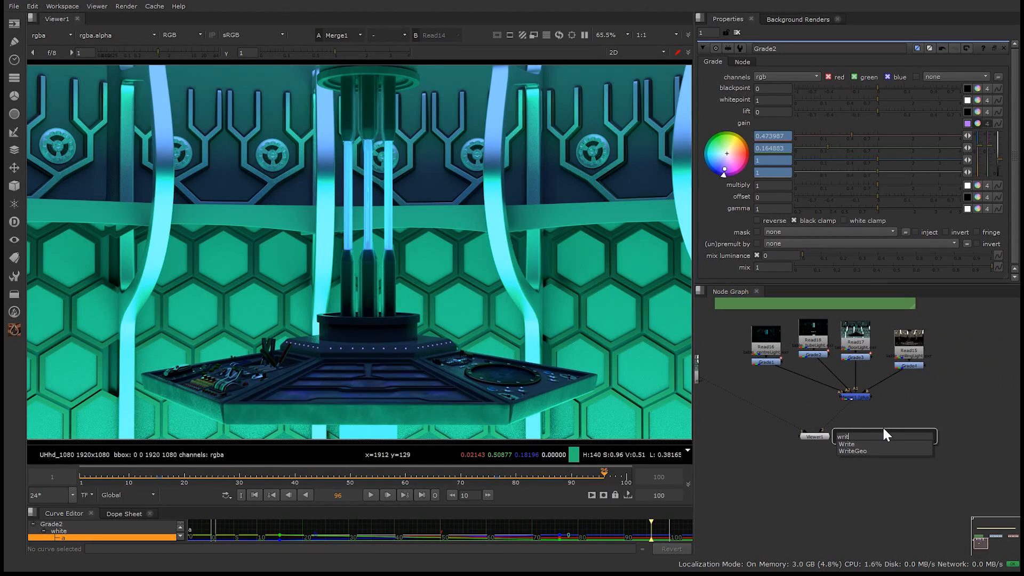
key(Return)
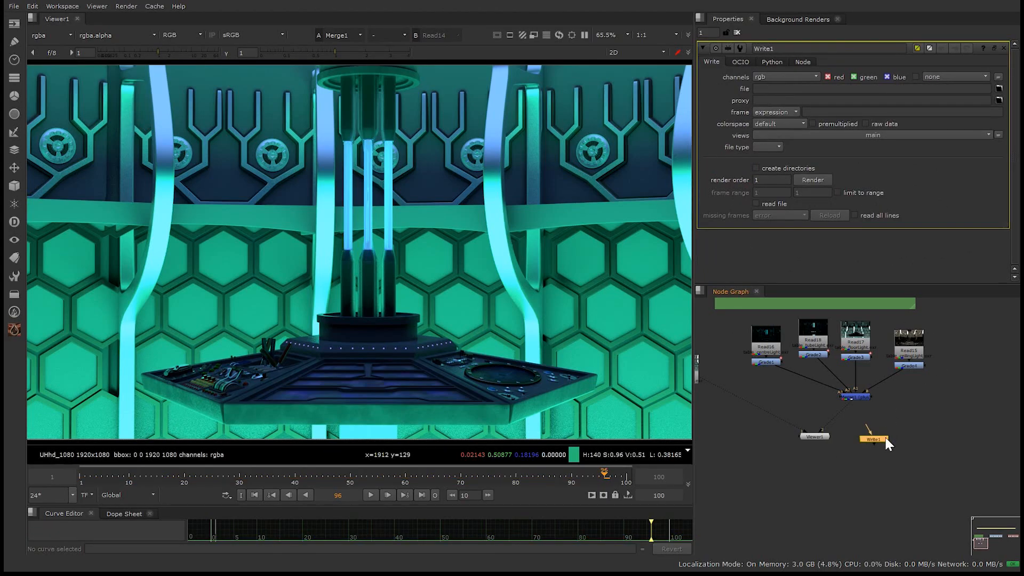
Connect the Write node to the Merge output, place it below the Merge and view its output.
drag(887, 444, 864, 439)
click(885, 443)
click(863, 439)
drag(858, 437, 878, 432)
drag(857, 395, 858, 399)
drag(863, 440, 850, 459)
key(1)
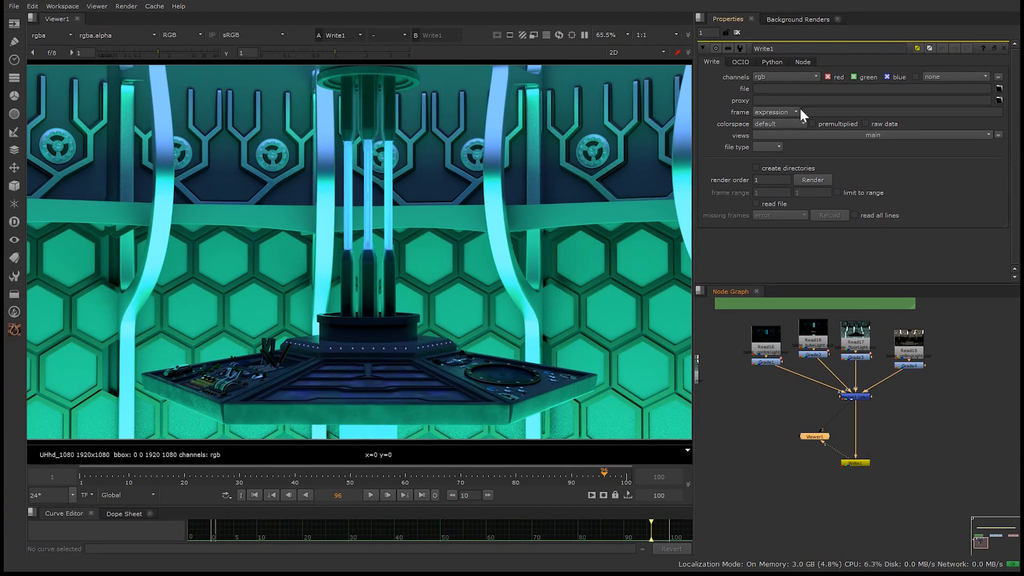
Browse for the Write node's output file and create a folder named renders inside the table folder.
click(997, 90)
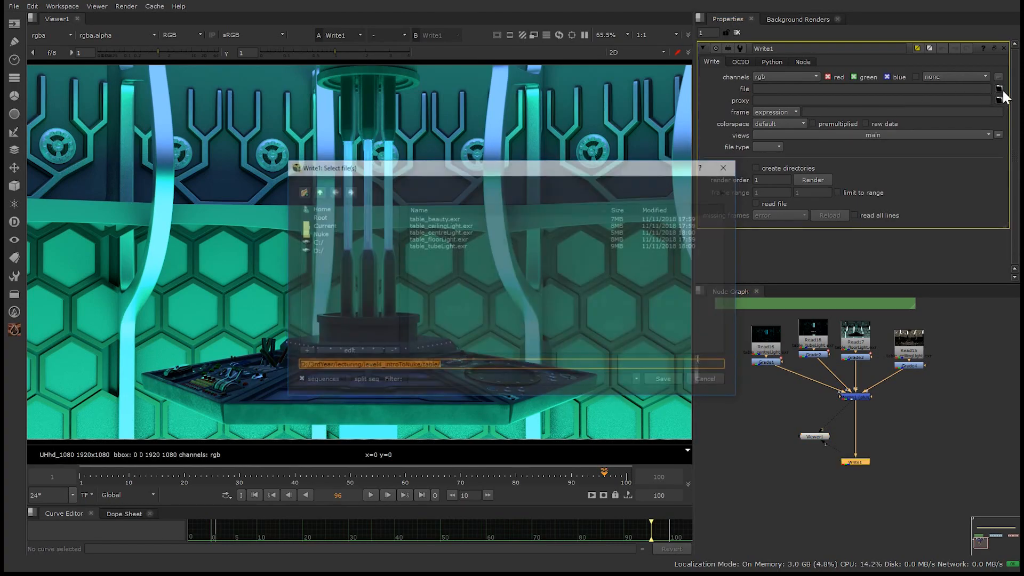
click(441, 366)
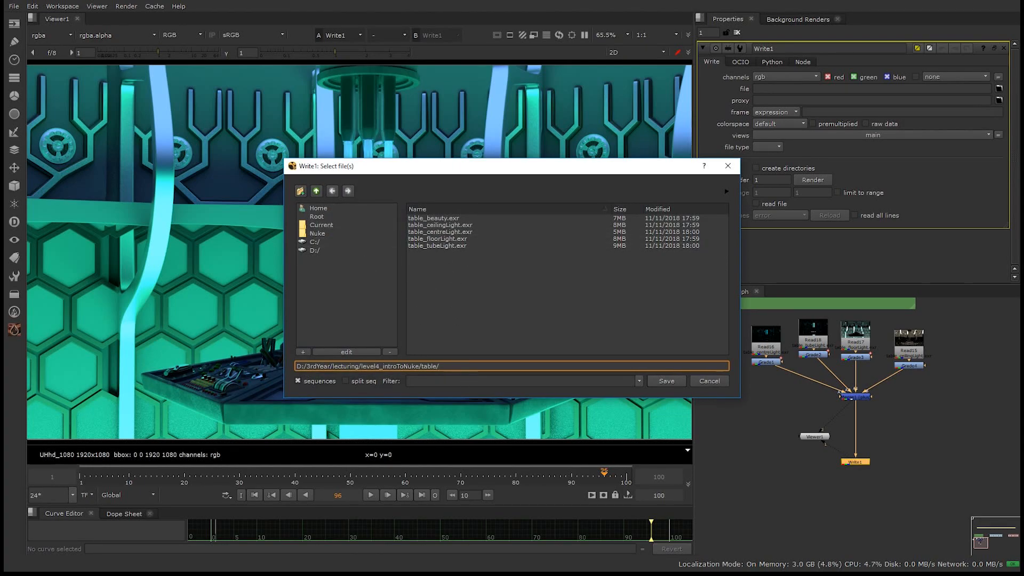
click(301, 191)
text(renders)
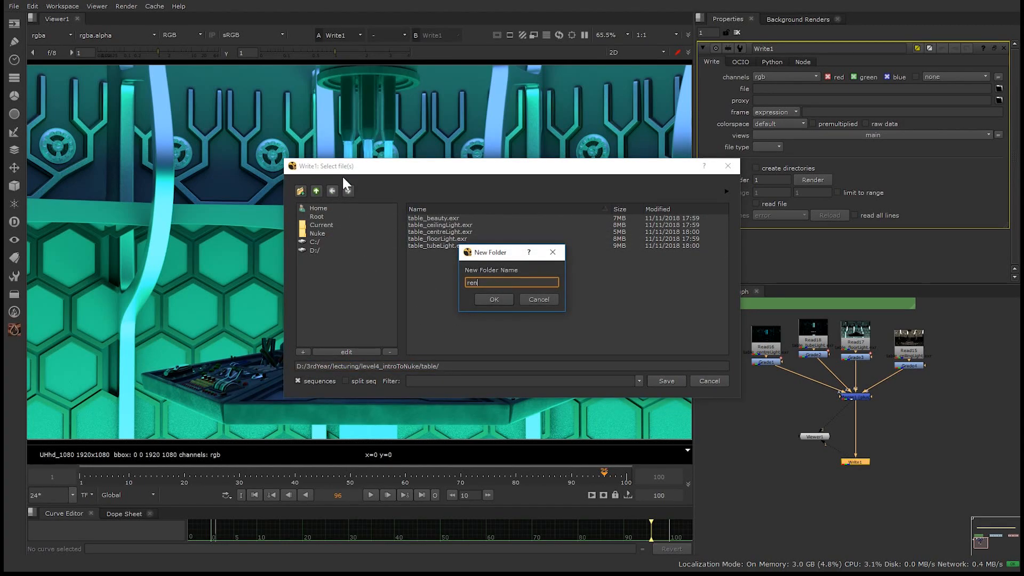
key(Return)
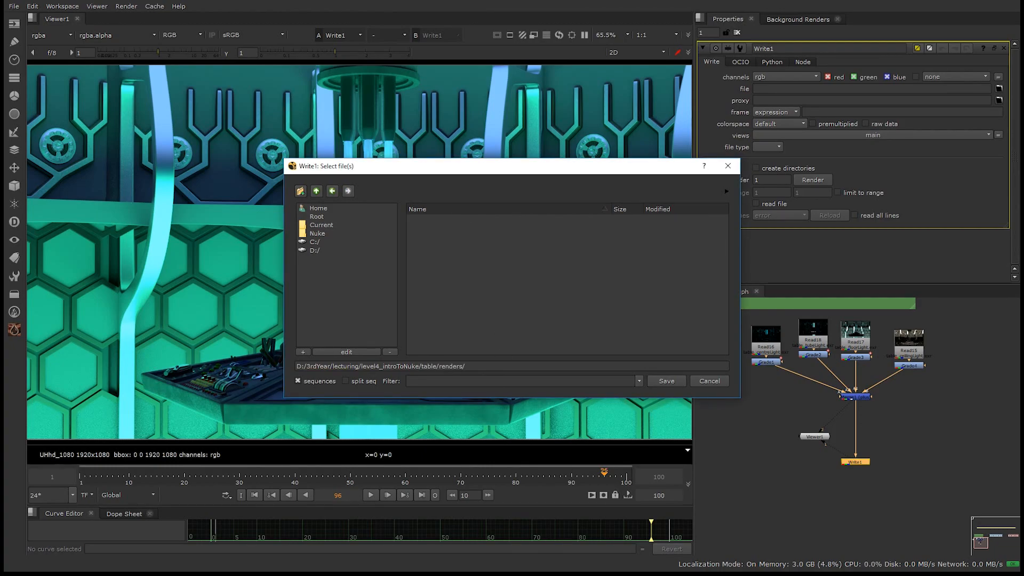
Set the Write node's output file to tableDisco_v001.####.exr in the renders folder.
click(533, 366)
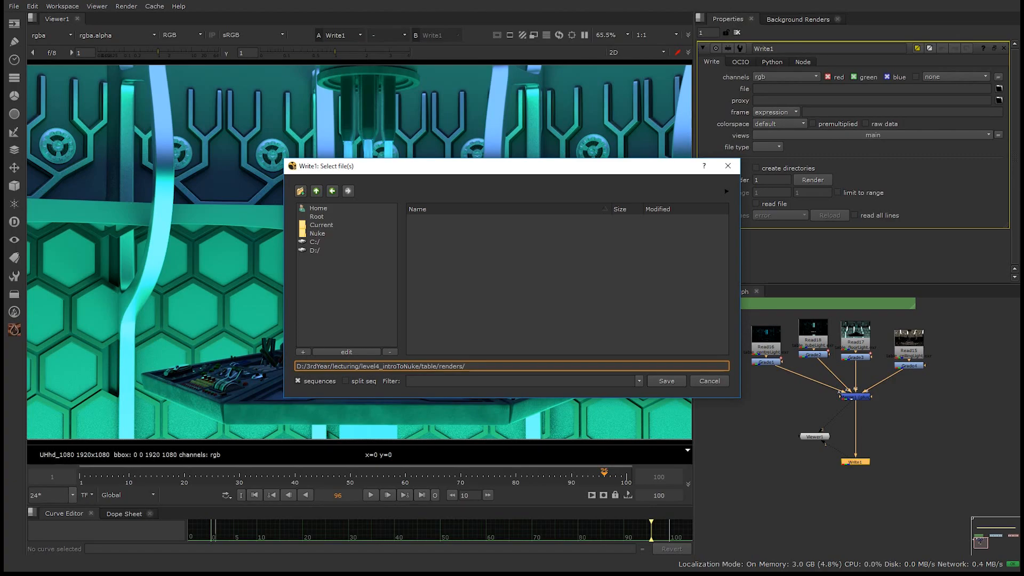
text(tableDisco_v001.####exr)
key(Return)
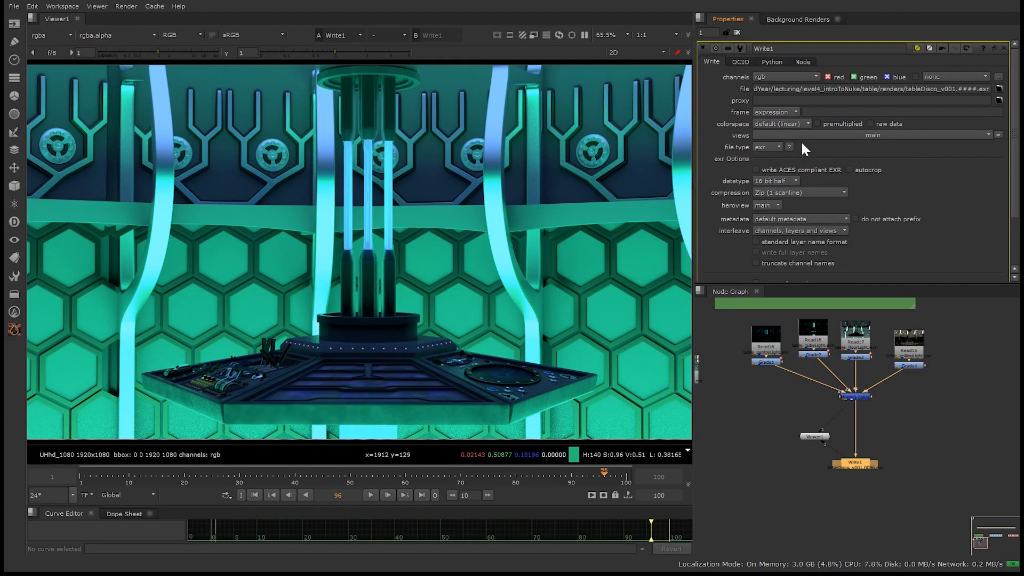
Render the Write node's EXR sequence for frames 1-100.
drag(1016, 127, 1005, 170)
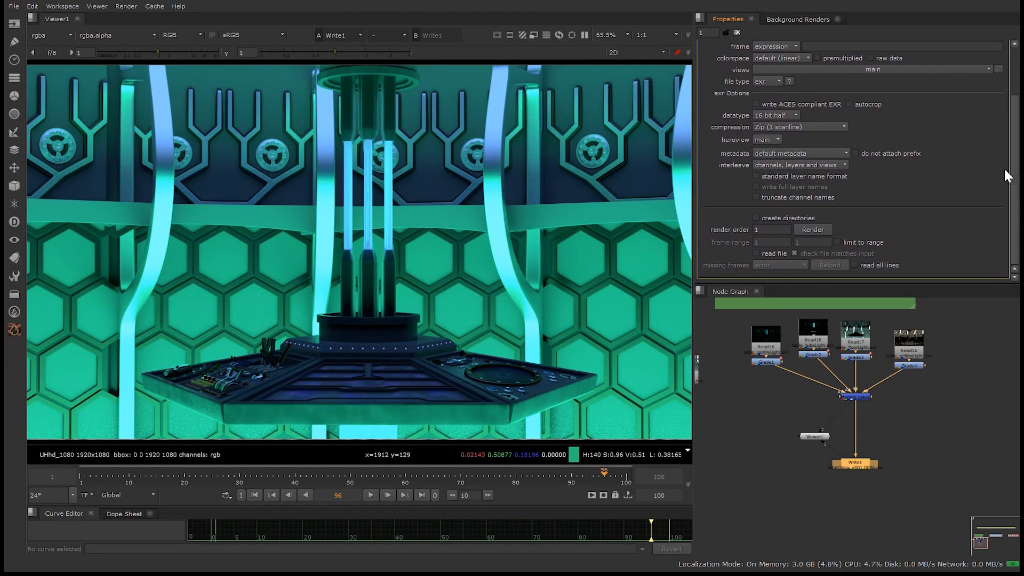
click(807, 231)
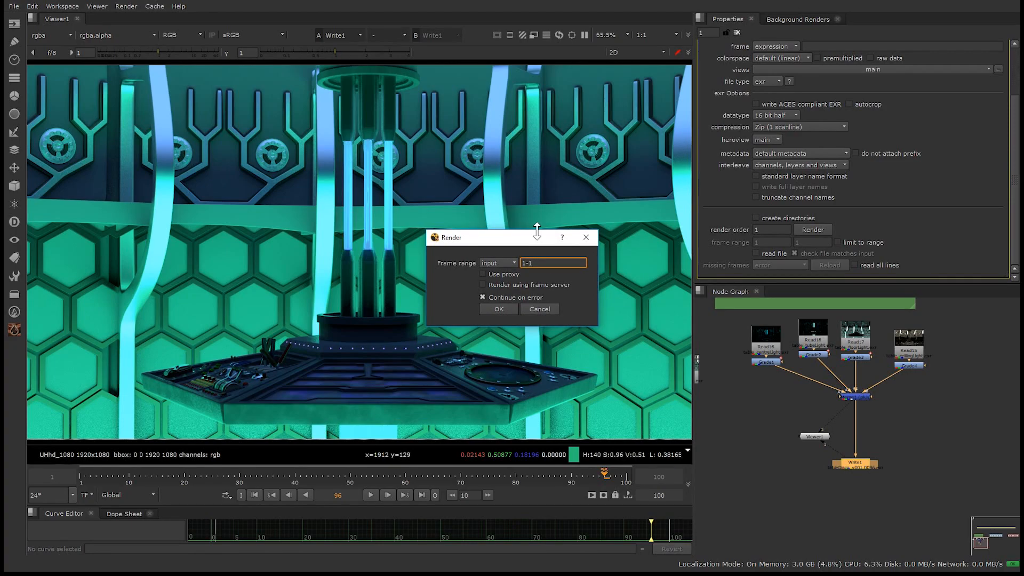
text(00)
key(Return)
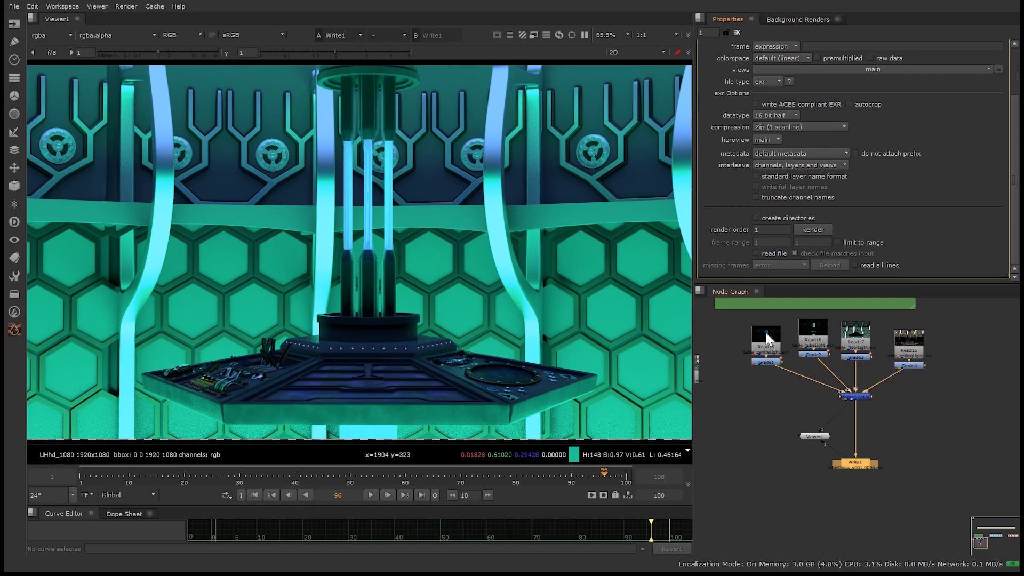
Load the rendered tableDisco_v001.####.exr sequence, frames 1-100, into a new Read node beside the Write node.
middle_drag(861, 428, 799, 424)
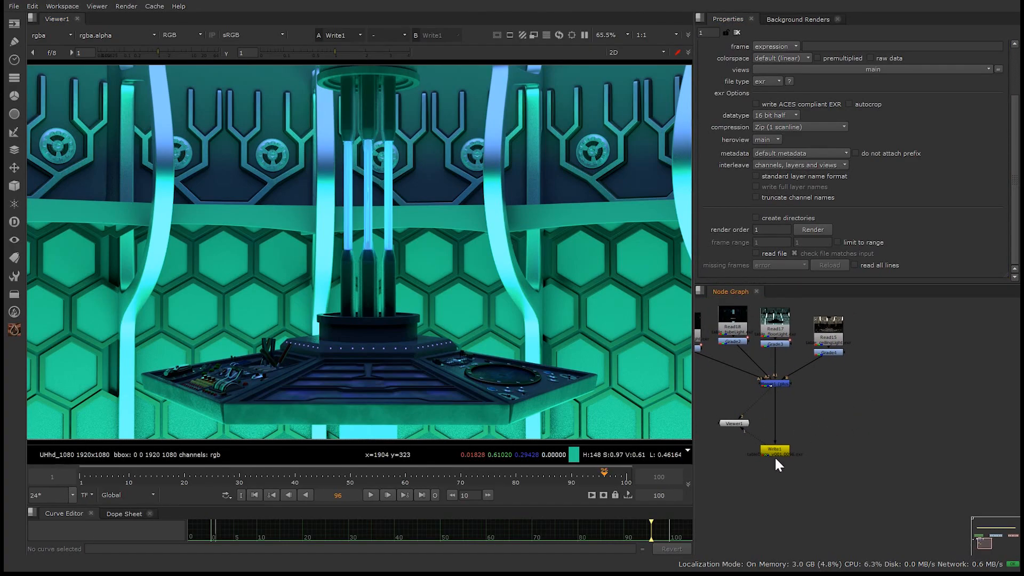
key(r)
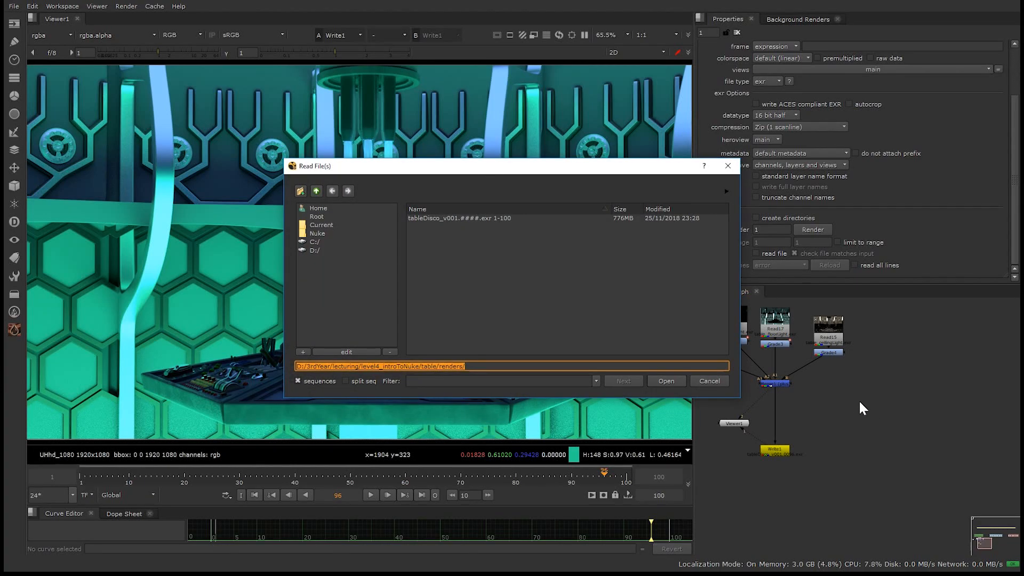
click(472, 217)
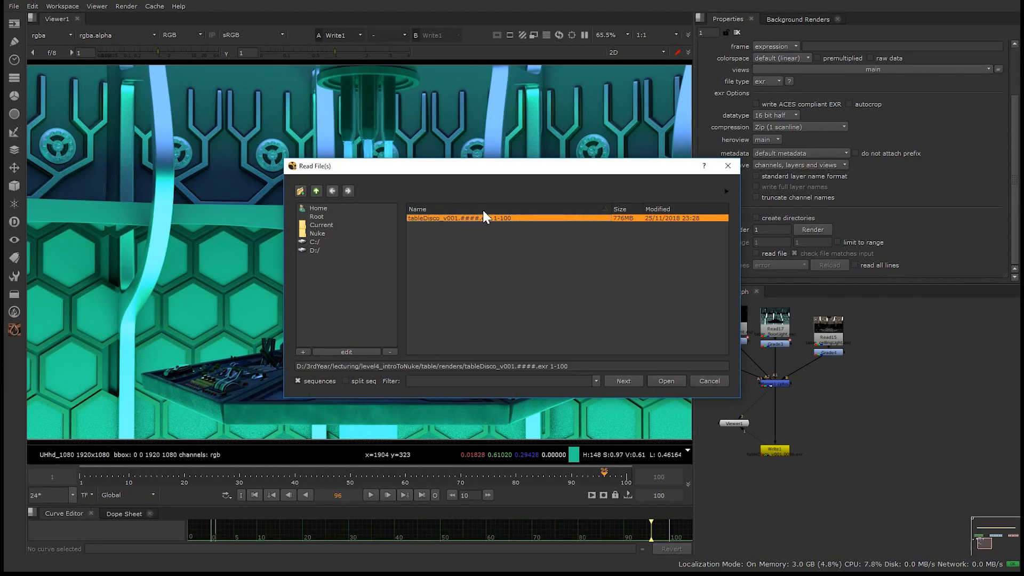
click(668, 381)
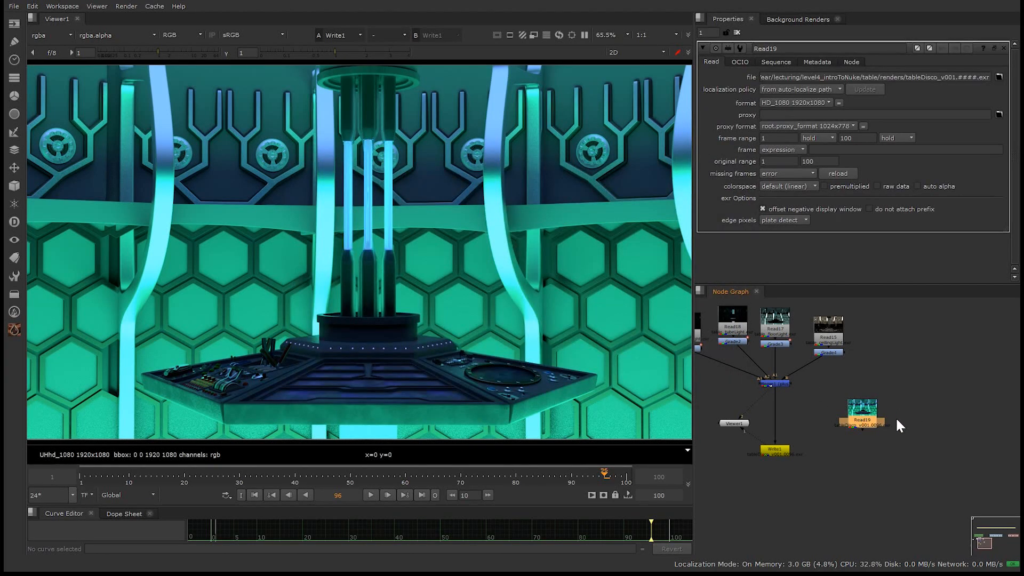
View the rendered sequence from its Read node and play it back to check the animated lighting.
click(370, 495)
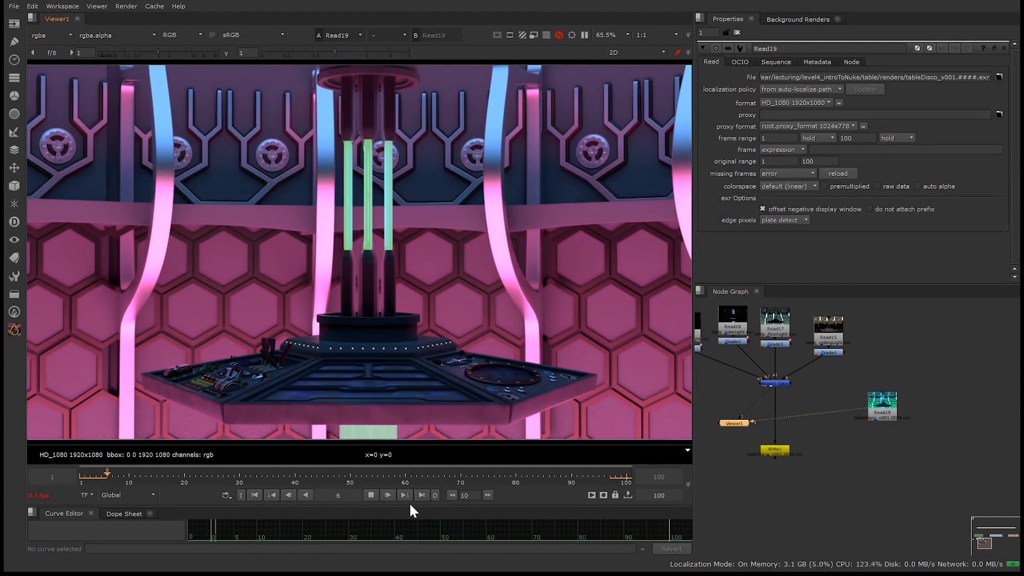
click(862, 446)
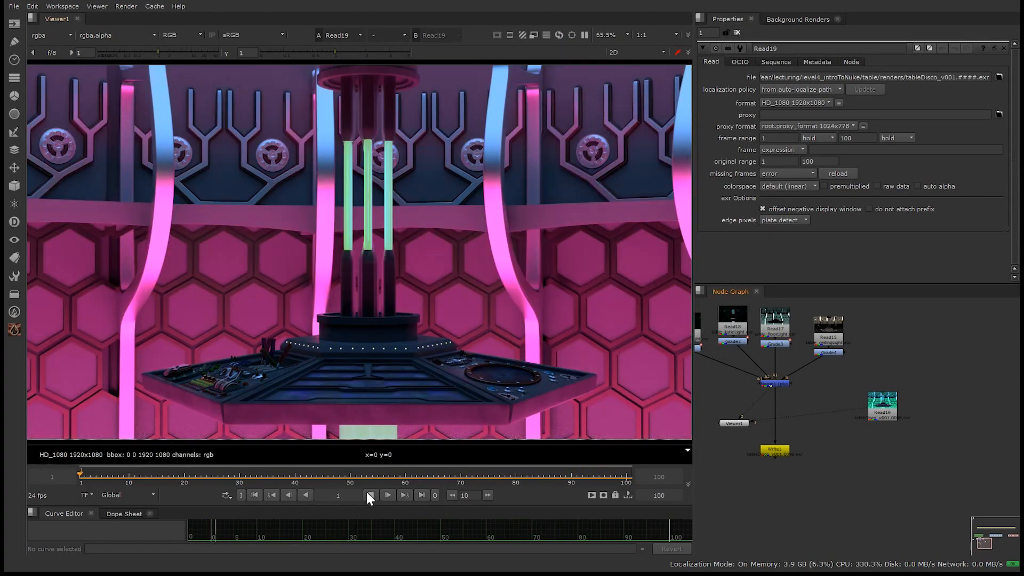
click(371, 495)
Look over the TRONBIKE and TABLE node groups, including the table's light passes, Grade nodes and Merge.
middle_drag(829, 371, 884, 430)
scroll(881, 426, down, 2)
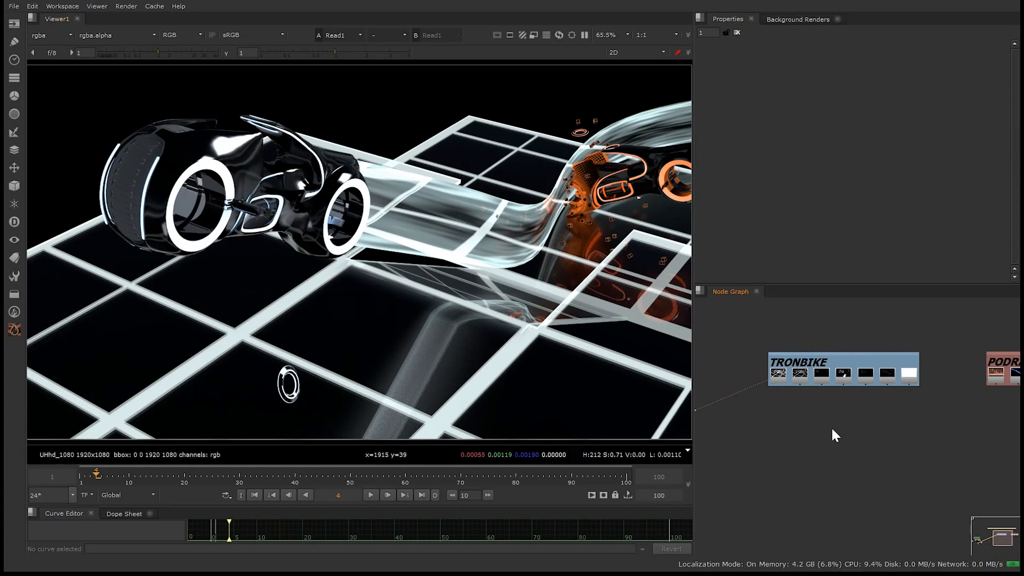
middle_drag(747, 409, 937, 360)
middle_drag(787, 431, 941, 387)
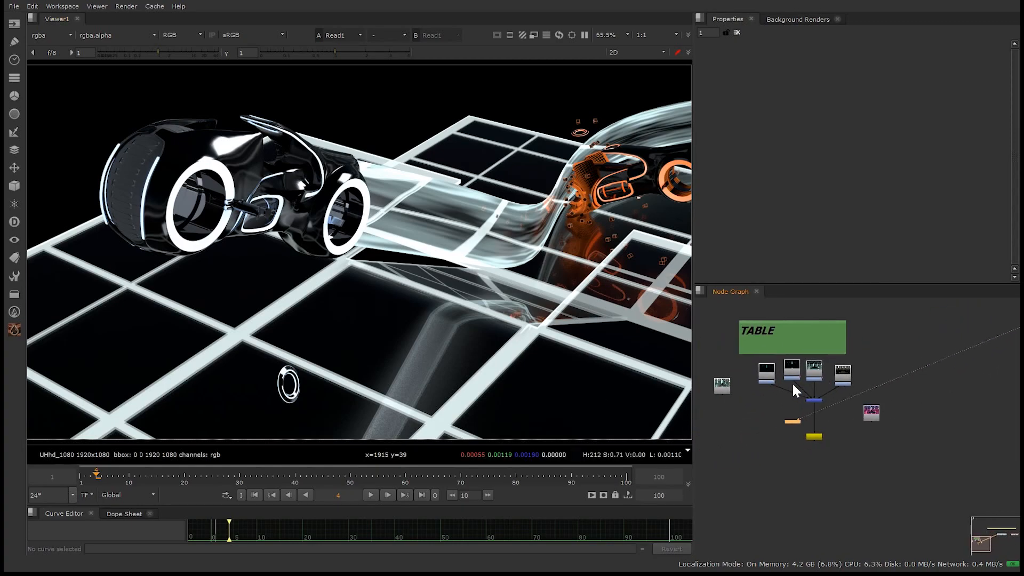
scroll(812, 380, up, 3)
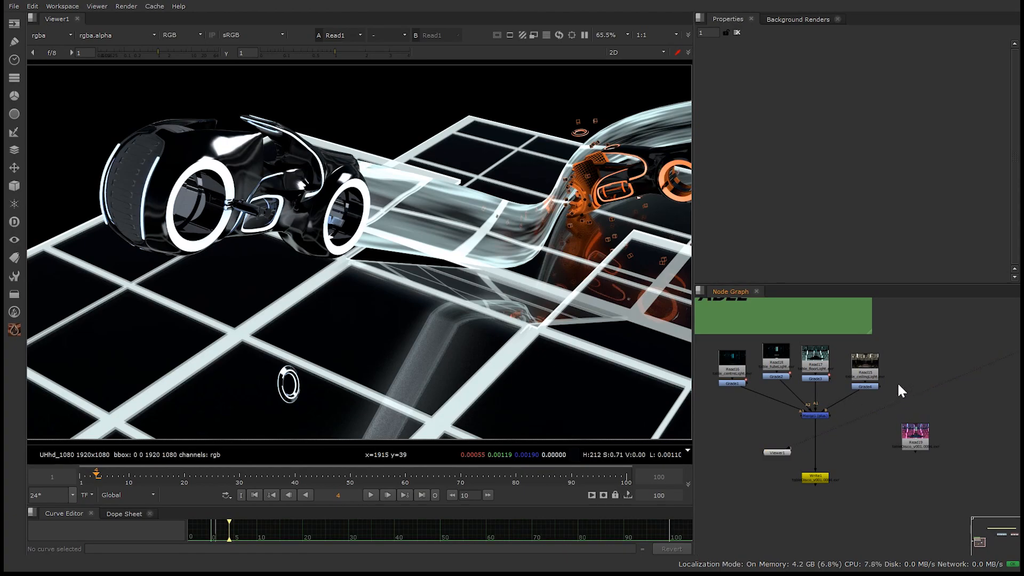
scroll(813, 414, down, 5)
middle_drag(925, 372, 820, 486)
middle_drag(945, 411, 986, 424)
middle_drag(763, 433, 1003, 425)
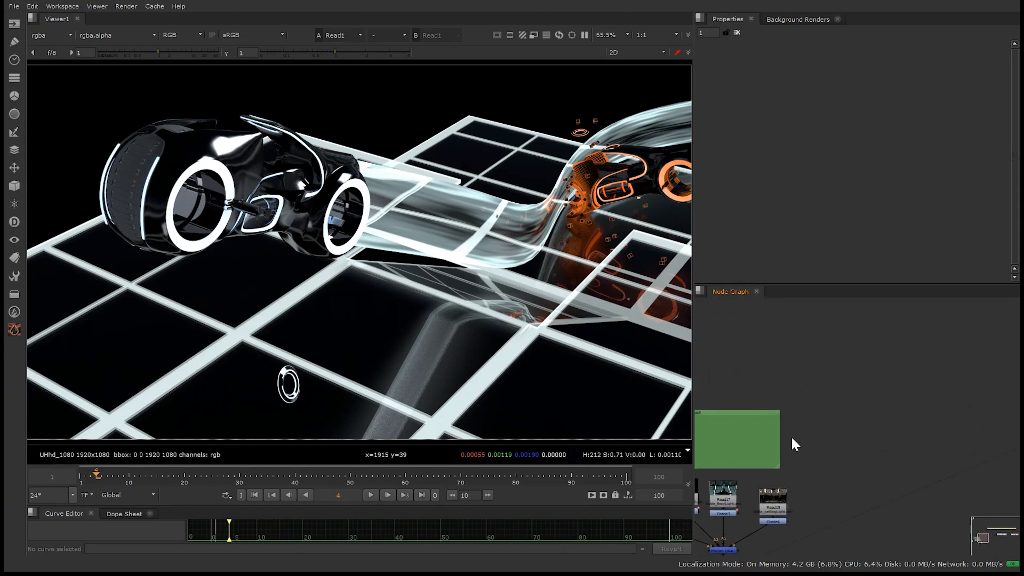
middle_drag(805, 430, 975, 397)
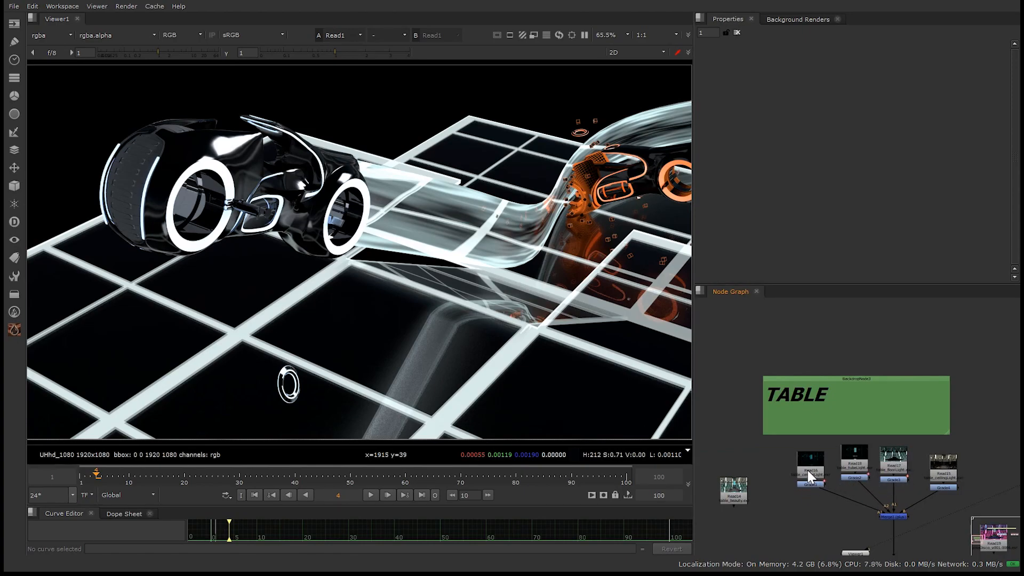
middle_drag(951, 450, 902, 421)
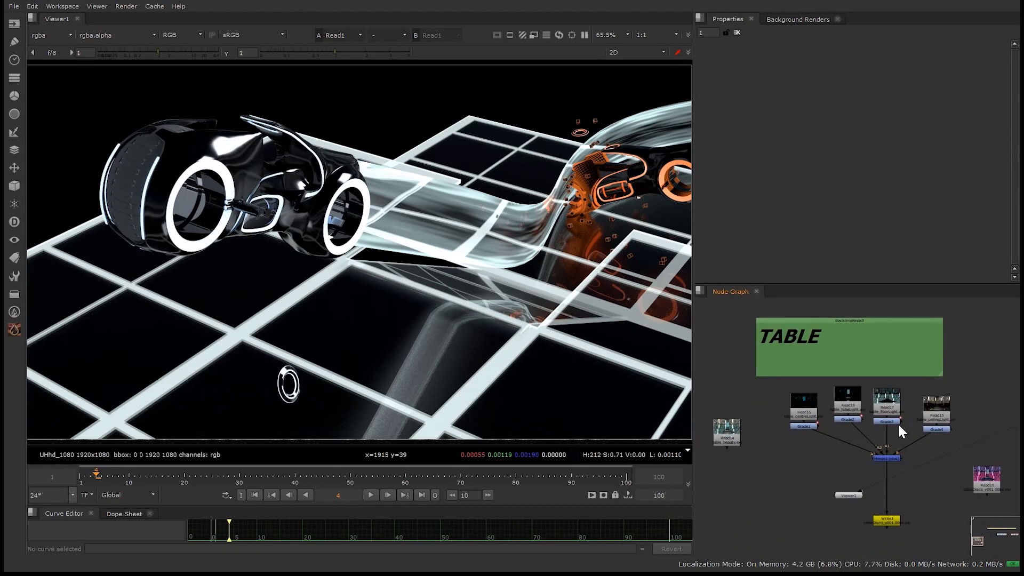
scroll(888, 399, up, 3)
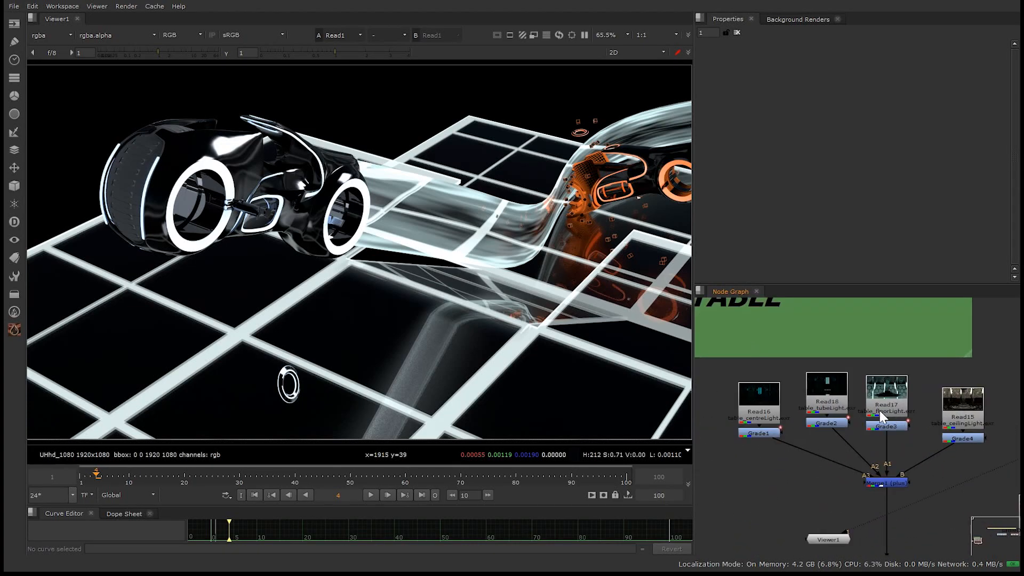
Disable the table's tube light Read node and its four Grade nodes, and view the Merge output.
click(836, 406)
scroll(880, 448, down, 3)
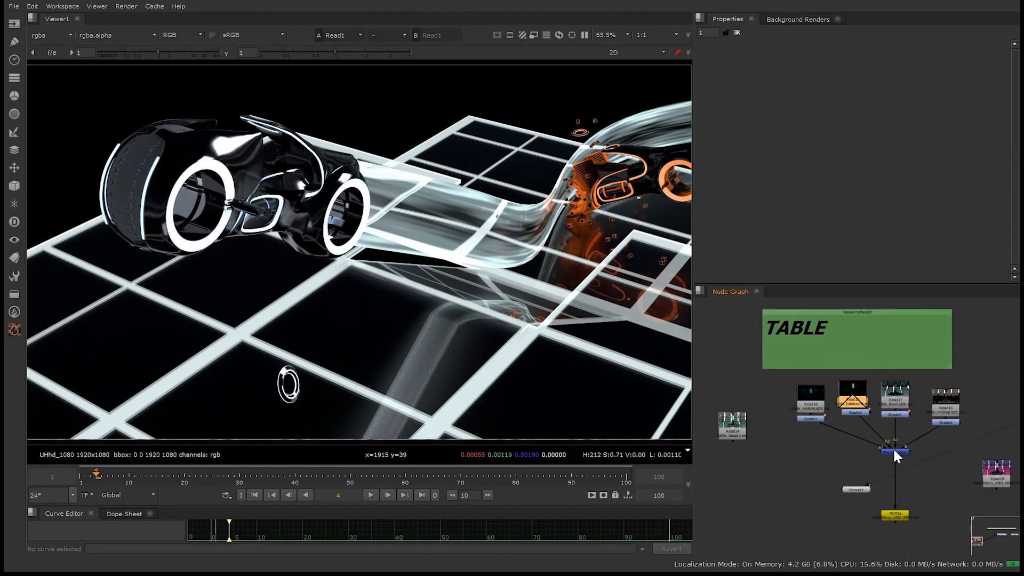
click(893, 451)
key(1)
drag(781, 440, 960, 402)
key(d)
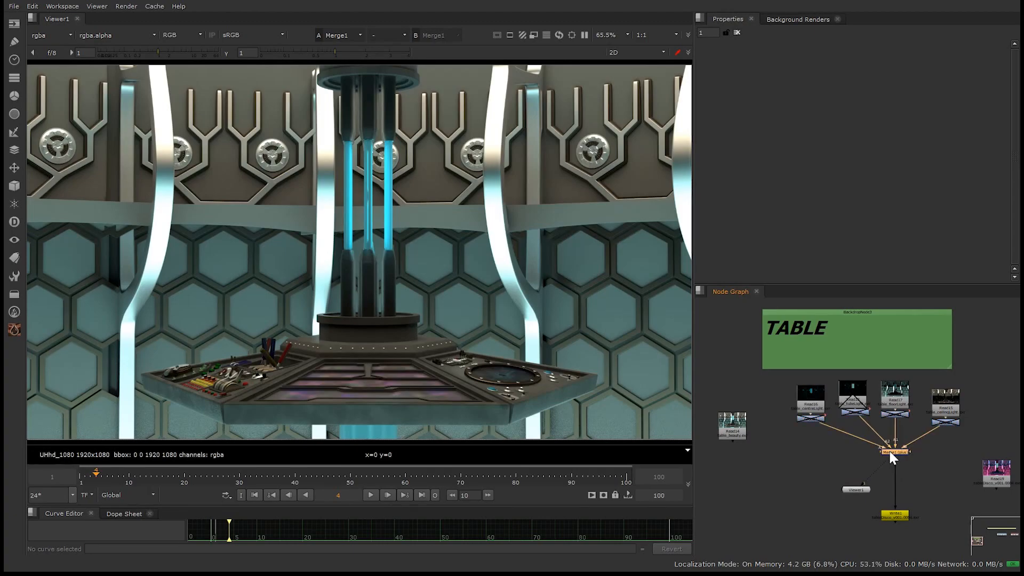
Compare the table's beauty render with the ungraded Merge output by alternating between them in the viewer.
click(731, 435)
key(2)
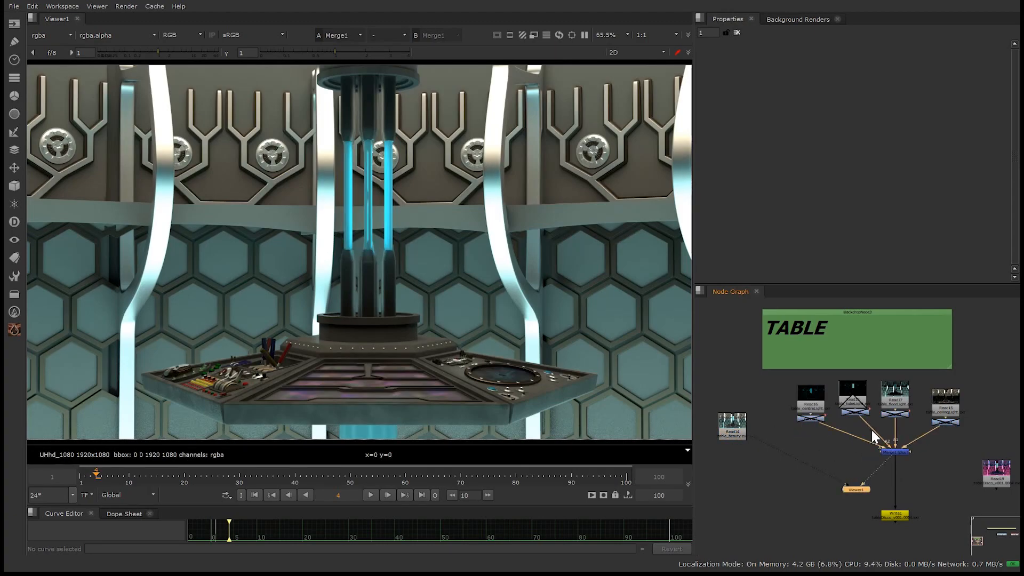
key(2)
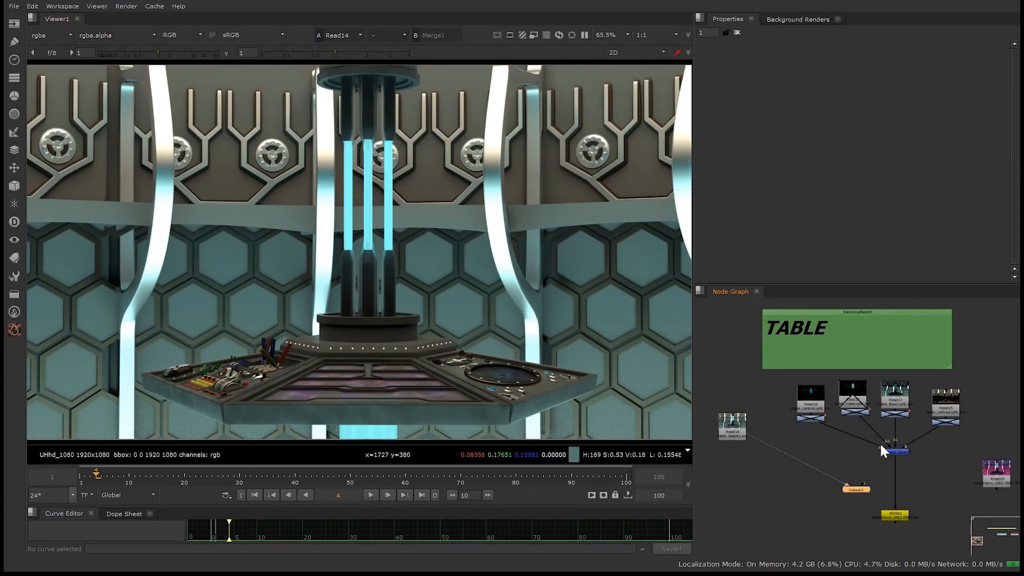
key(1)
key(2)
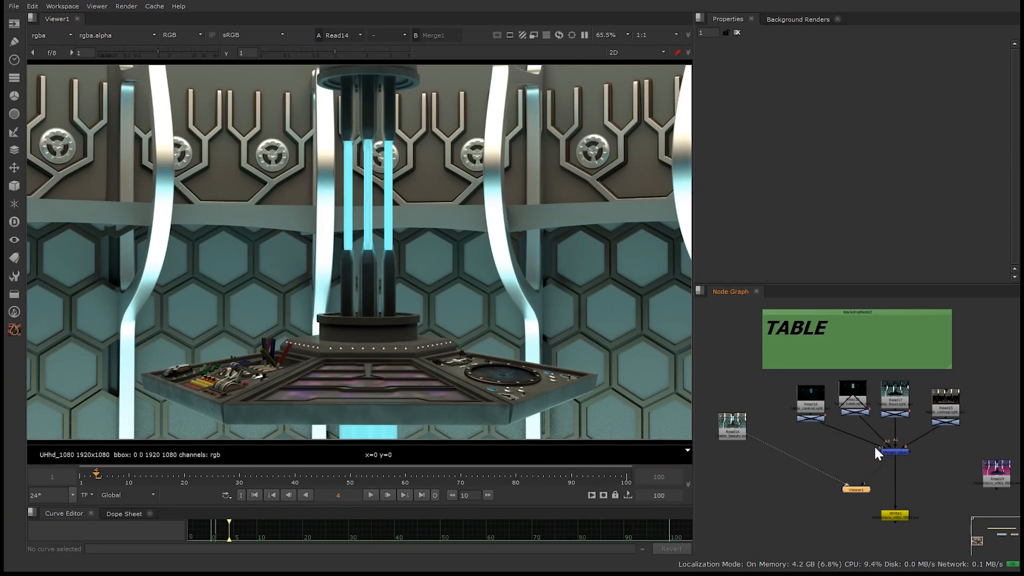
key(1)
Move the tronBike beauty Read node out below the TRONBIKE backdrop and view it.
middle_drag(939, 409, 788, 440)
middle_drag(883, 426, 791, 452)
middle_drag(952, 393, 747, 427)
middle_drag(913, 385, 706, 415)
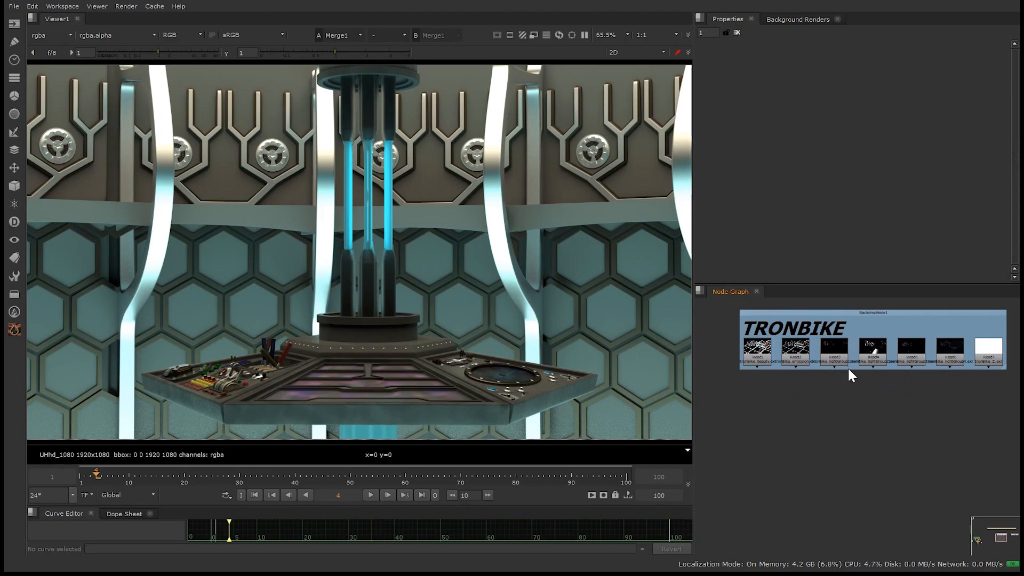
drag(756, 366, 809, 417)
key(1)
click(822, 427)
click(846, 423)
Move the tronBike emission and light group Read nodes below the backdrop, combine them with a Plus merge and view its output.
drag(776, 387, 1008, 449)
key(Tab)
text(plu)
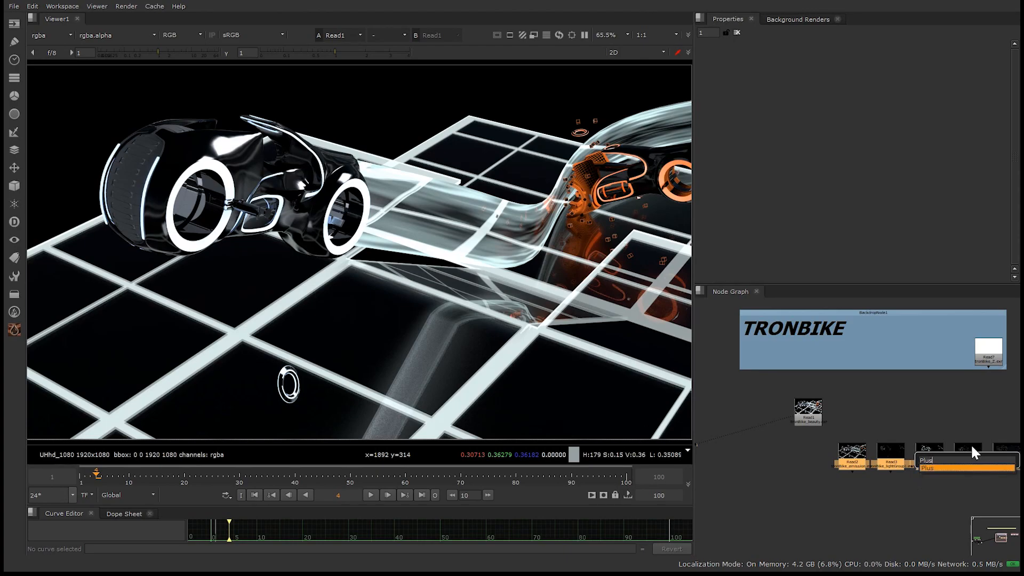
key(Return)
middle_drag(937, 414, 819, 339)
drag(855, 417, 937, 385)
key(1)
Place the beauty Read node beside the passes and compare its image with the Plus merge output in the viewer.
middle_drag(715, 342, 820, 346)
drag(790, 348, 741, 411)
key(2)
click(794, 377)
key(1)
key(2)
key(1)
key(2)
key(1)
key(2)
key(1)
key(2)
Detach the emission Read node from the Plus merge, place it near the beauty Read node and view it.
middle_drag(942, 433, 933, 406)
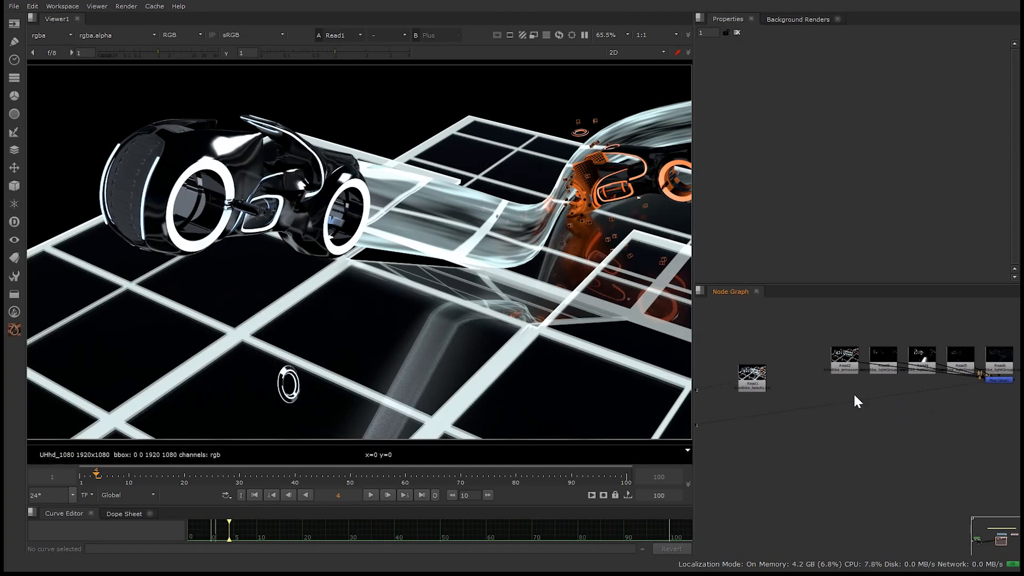
drag(756, 379, 753, 353)
click(842, 371)
drag(847, 376, 812, 420)
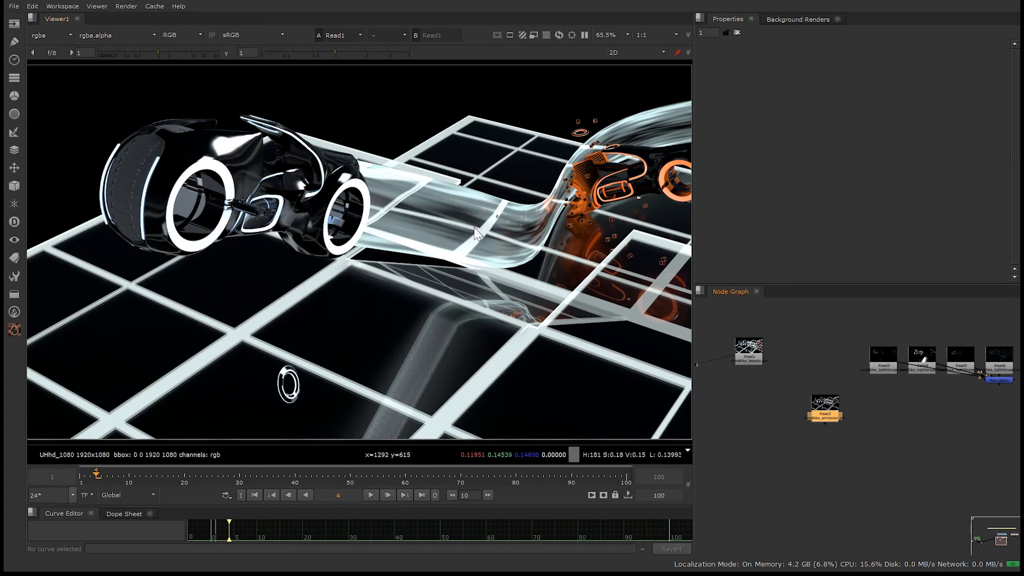
key(2)
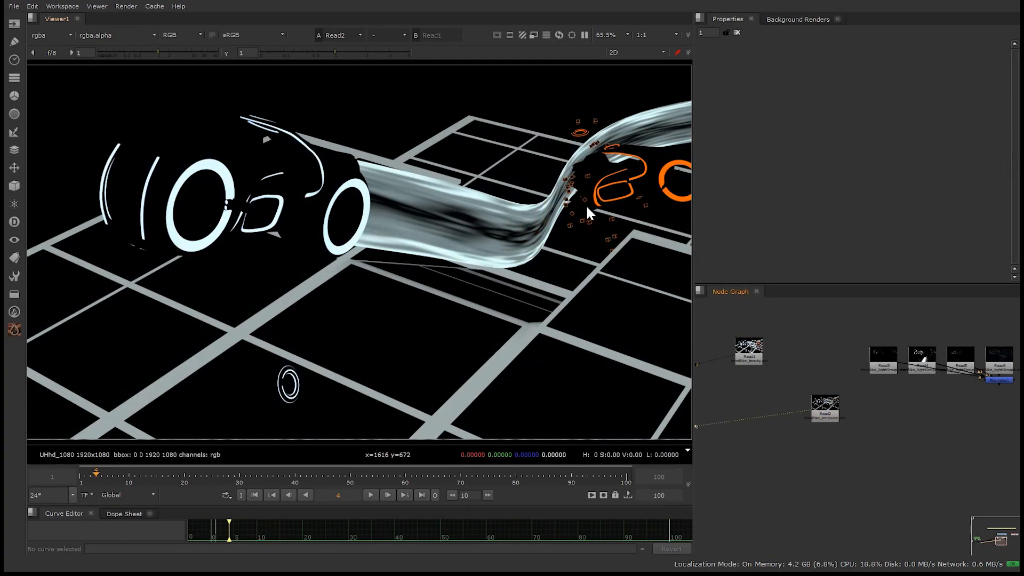
scroll(816, 407, up, 3)
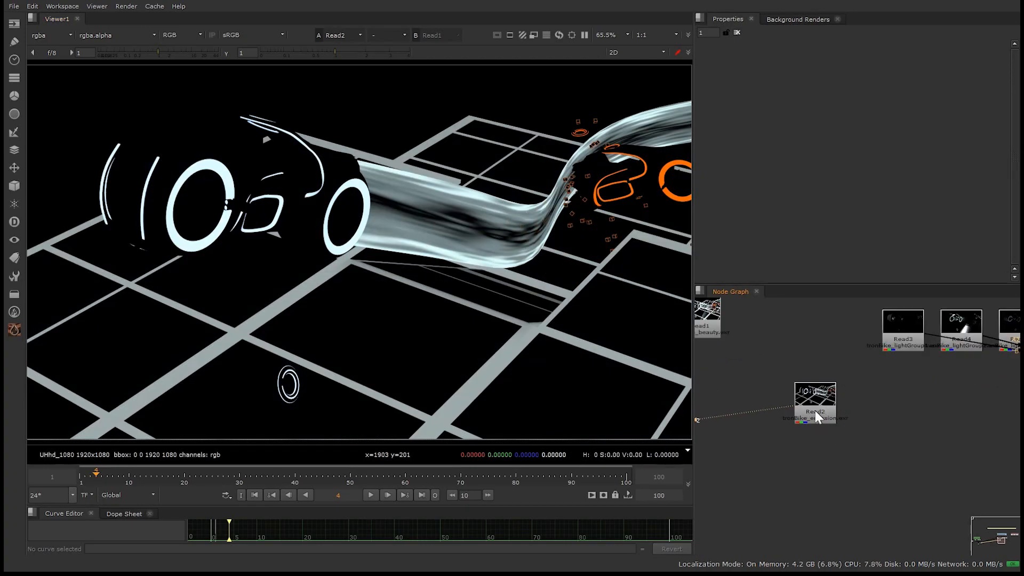
middle_drag(821, 413, 854, 420)
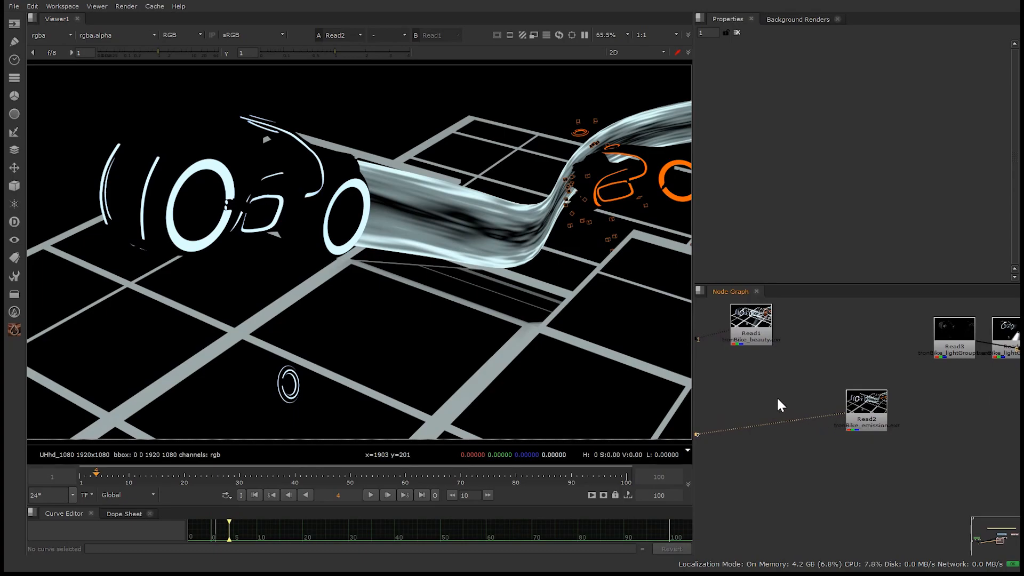
Add a Merge node with the beauty pass as B and the emission pass as A, using the from operation.
key(m)
drag(789, 387, 754, 323)
drag(760, 402, 864, 414)
drag(760, 425, 760, 412)
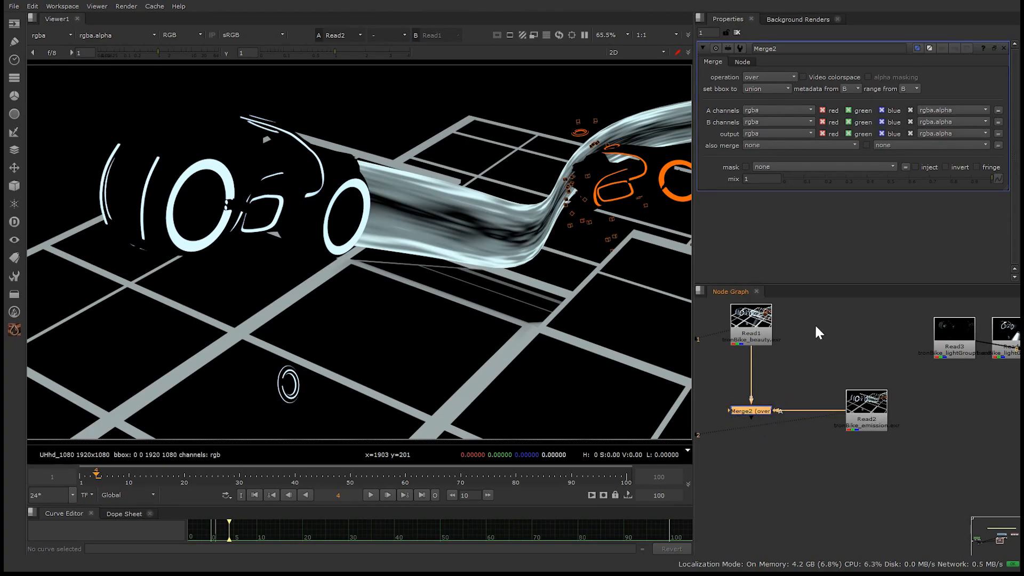
click(768, 77)
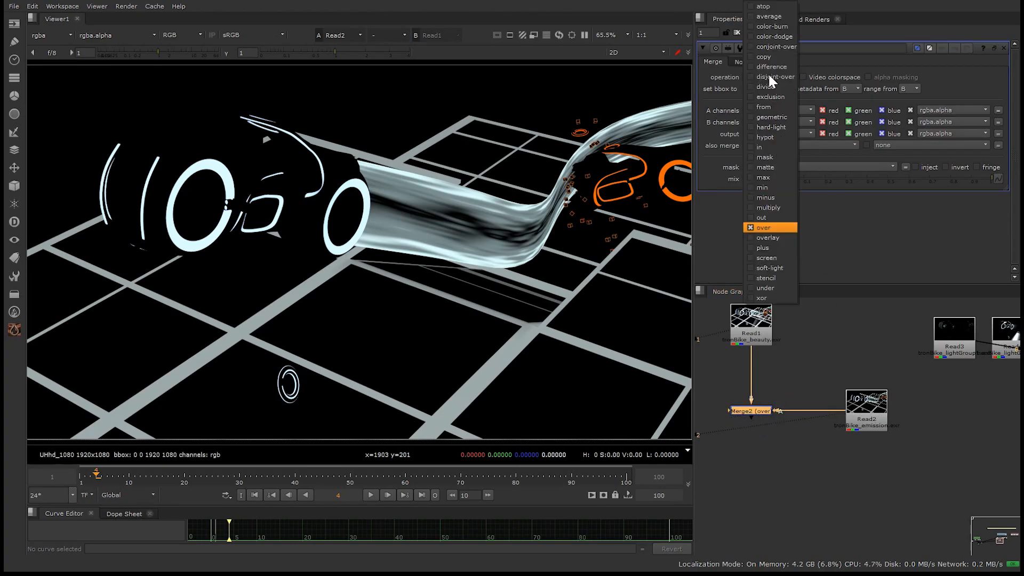
click(780, 107)
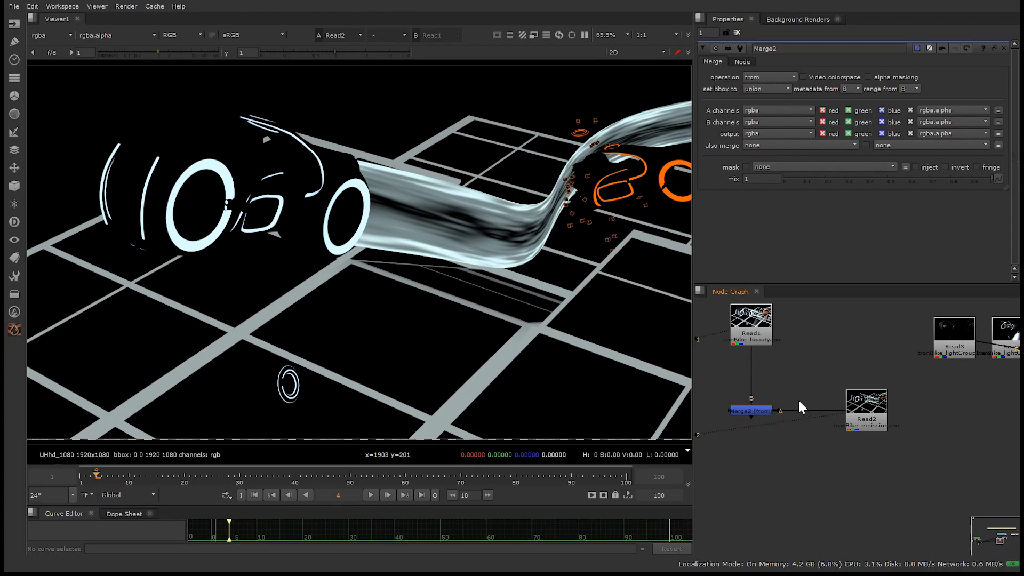
Revisit the table group's plus Merge and examine how its light passes are connected.
middle_drag(802, 403, 905, 389)
scroll(904, 390, down, 4)
middle_drag(747, 392, 961, 384)
scroll(714, 385, up, 5)
middle_drag(704, 388, 787, 391)
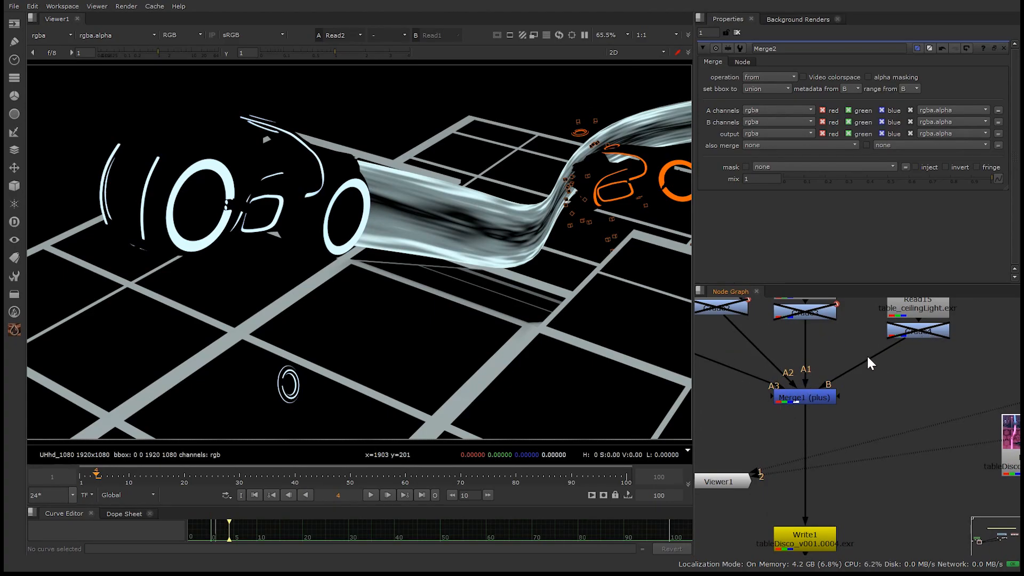
middle_drag(874, 380, 792, 384)
scroll(799, 384, down, 6)
middle_drag(1003, 392, 696, 402)
scroll(902, 351, up, 3)
scroll(816, 384, up, 2)
View the from Merge's output, toggle the node off and on to compare, and examine the bike's light trail closely.
click(802, 398)
key(1)
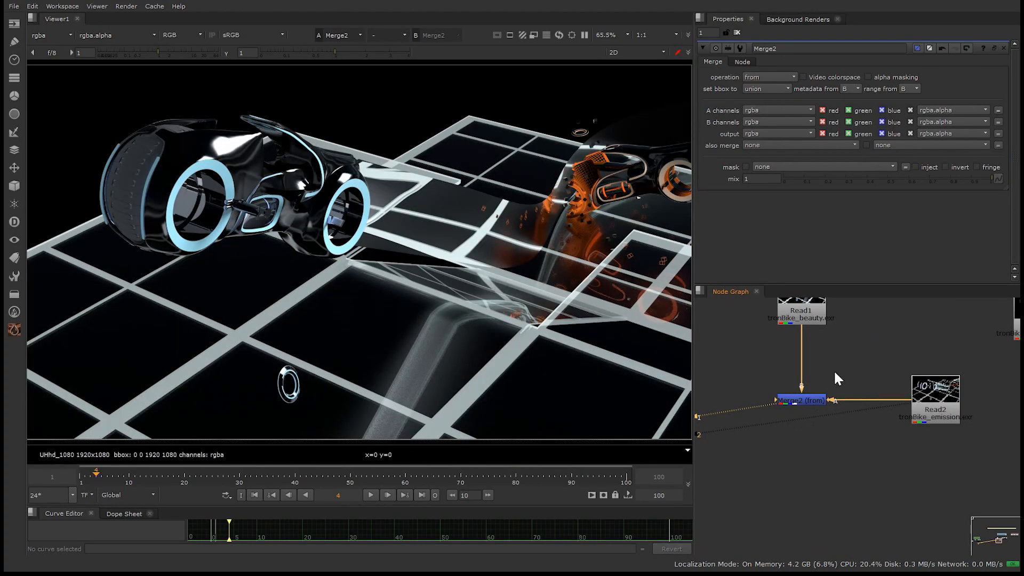
key(d)
key(d)
key(d)
key(d)
key(d)
key(d)
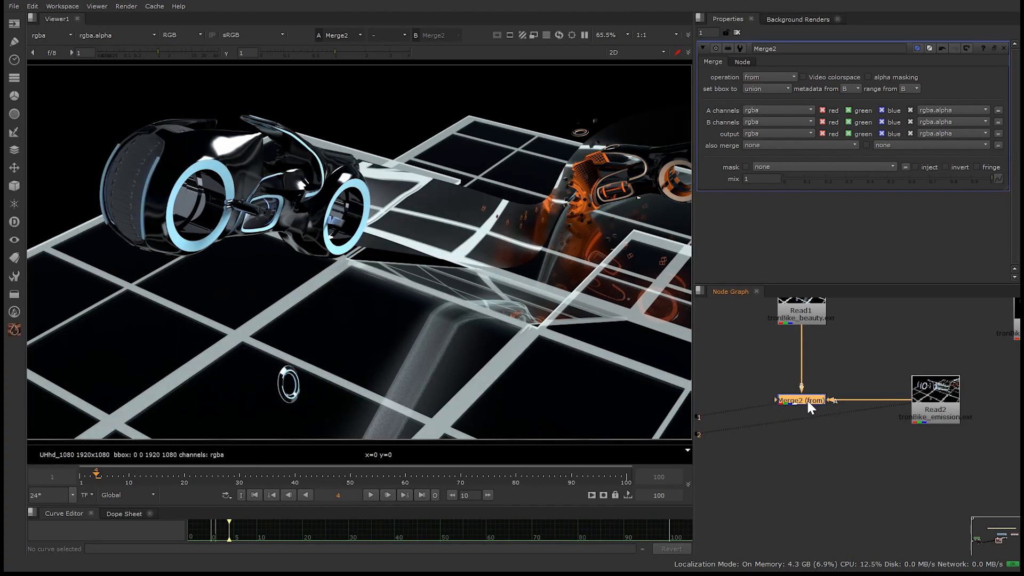
key(d)
key(d)
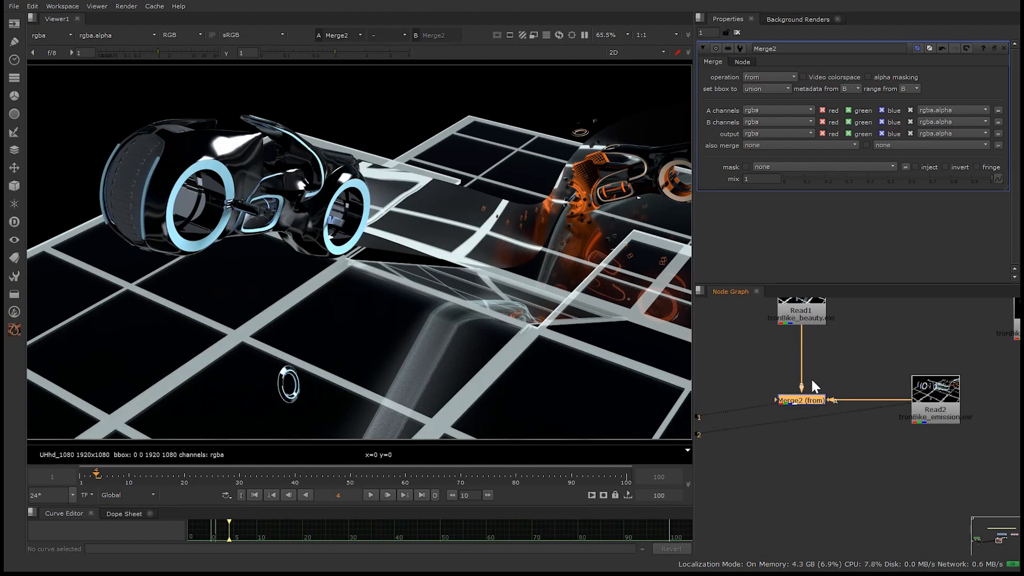
key(d)
scroll(546, 158, up, 5)
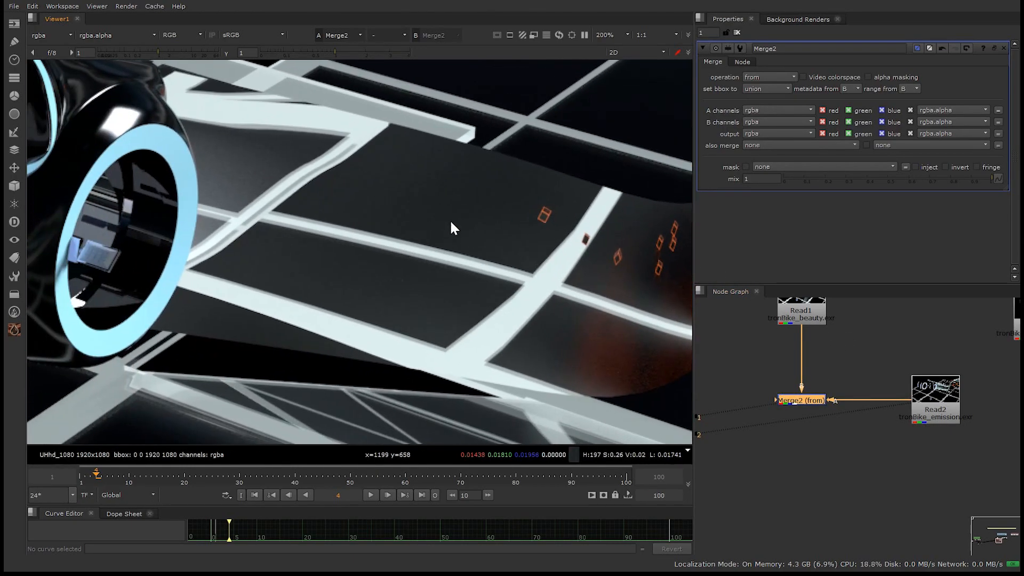
scroll(451, 229, down, 5)
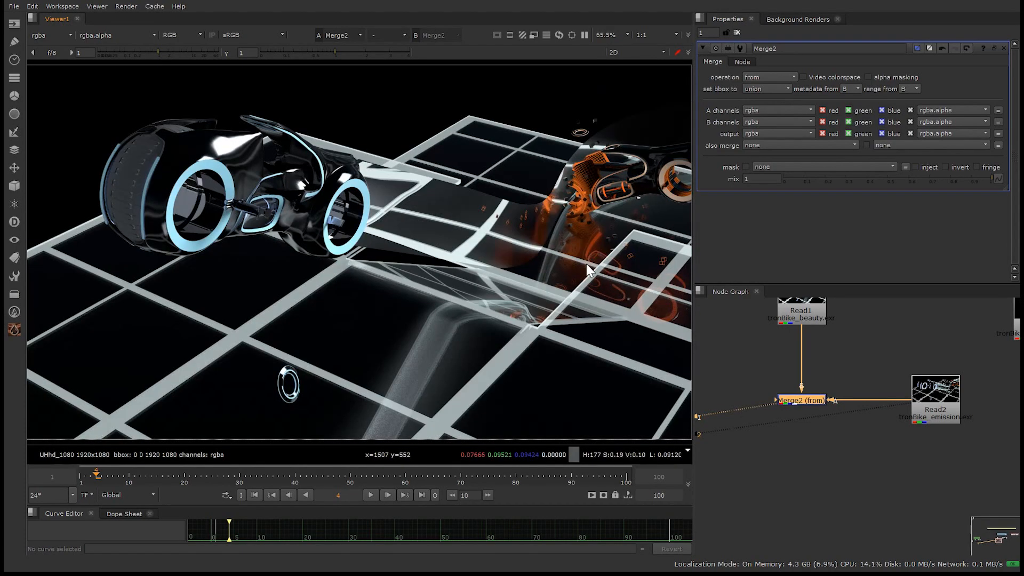
Add a Merge node below the from Merge and set its operation to plus.
click(810, 484)
key(Tab)
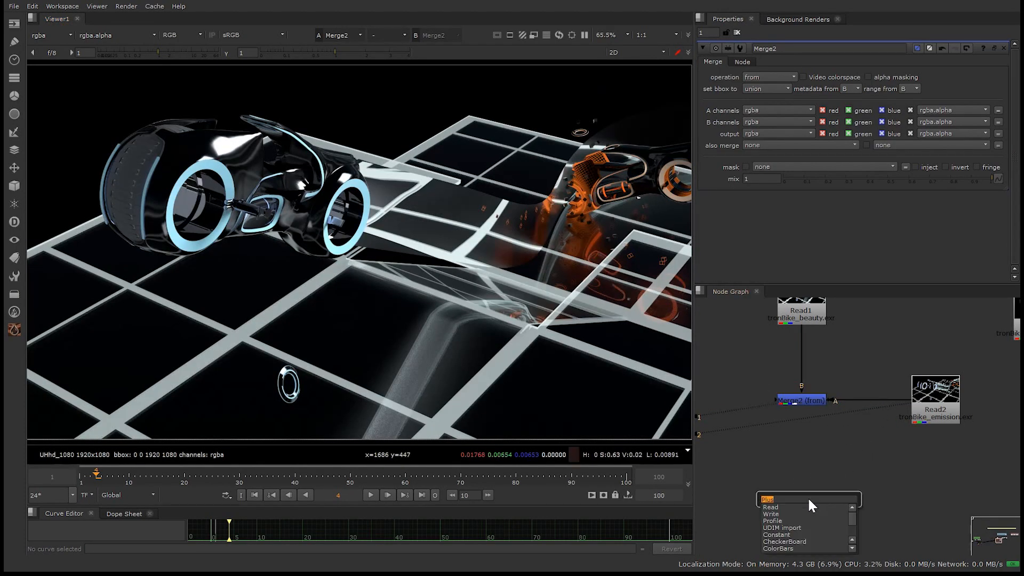
text(merge)
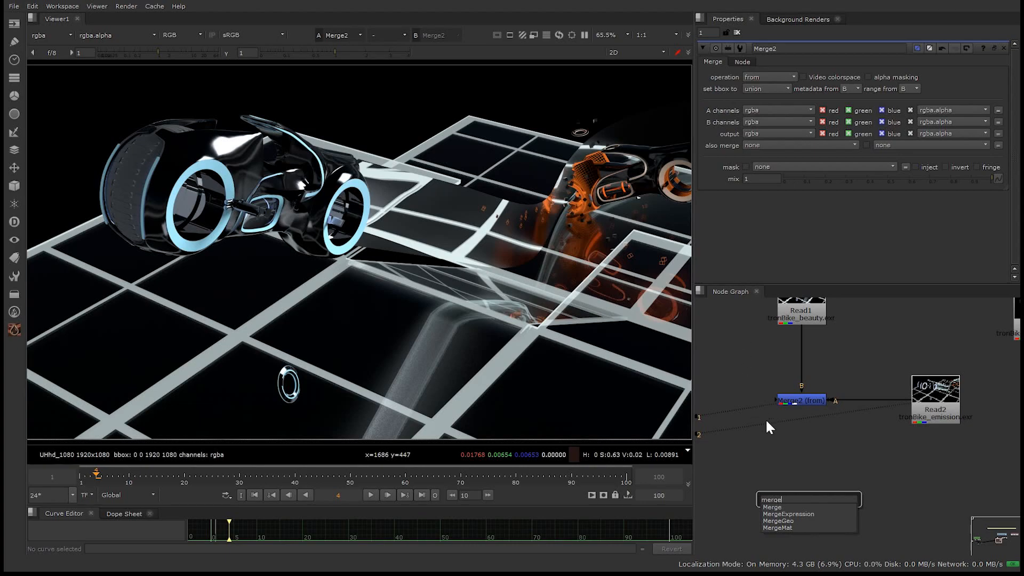
key(Return)
click(778, 78)
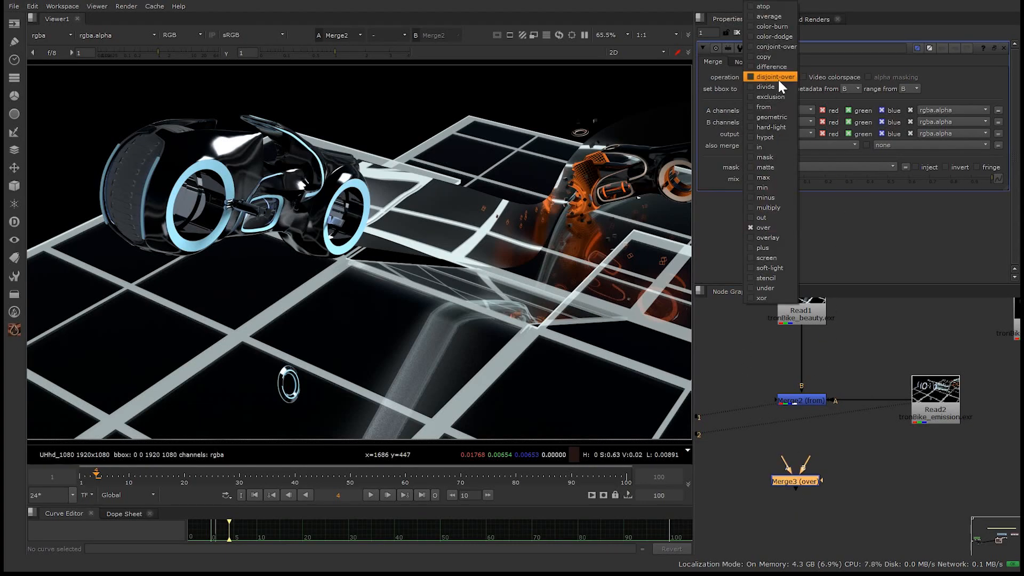
click(771, 237)
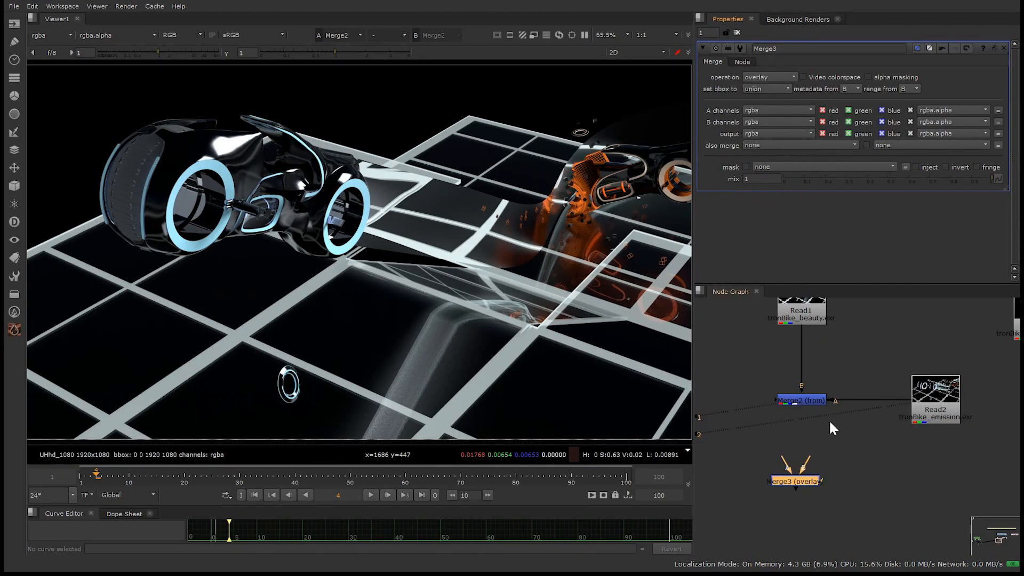
drag(807, 457, 816, 419)
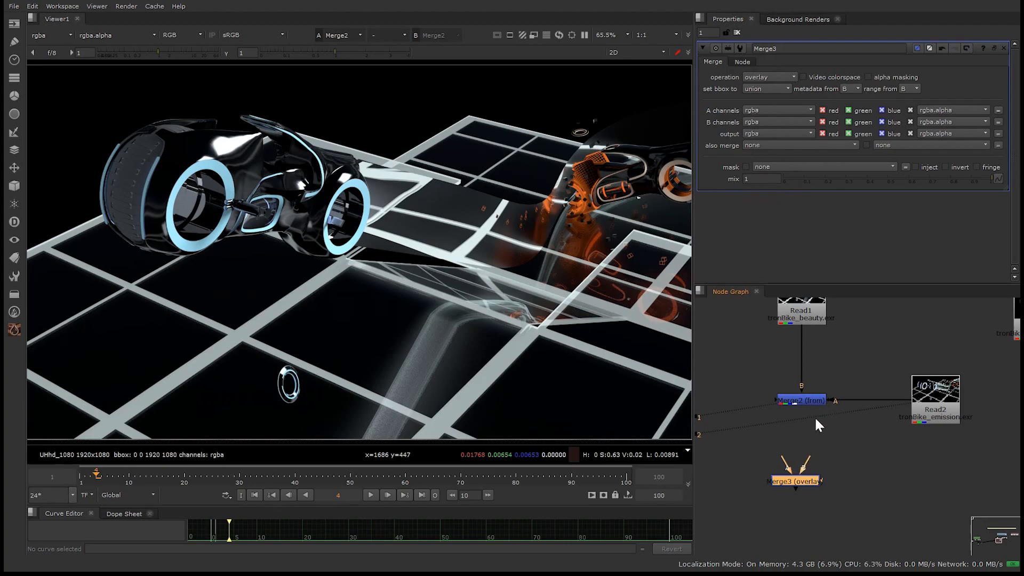
click(768, 86)
click(771, 241)
Connect the plus Merge's B input to the from Merge and its A input to the emission pass through a dot, and view its output.
drag(808, 458, 802, 401)
drag(801, 485, 930, 414)
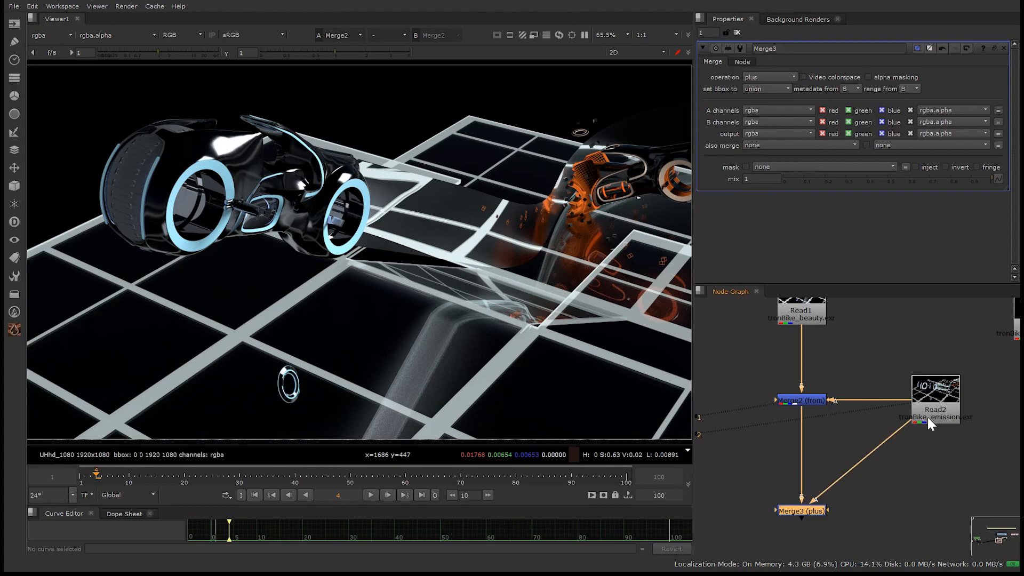
ctrl+drag(862, 462, 934, 508)
drag(832, 501, 756, 558)
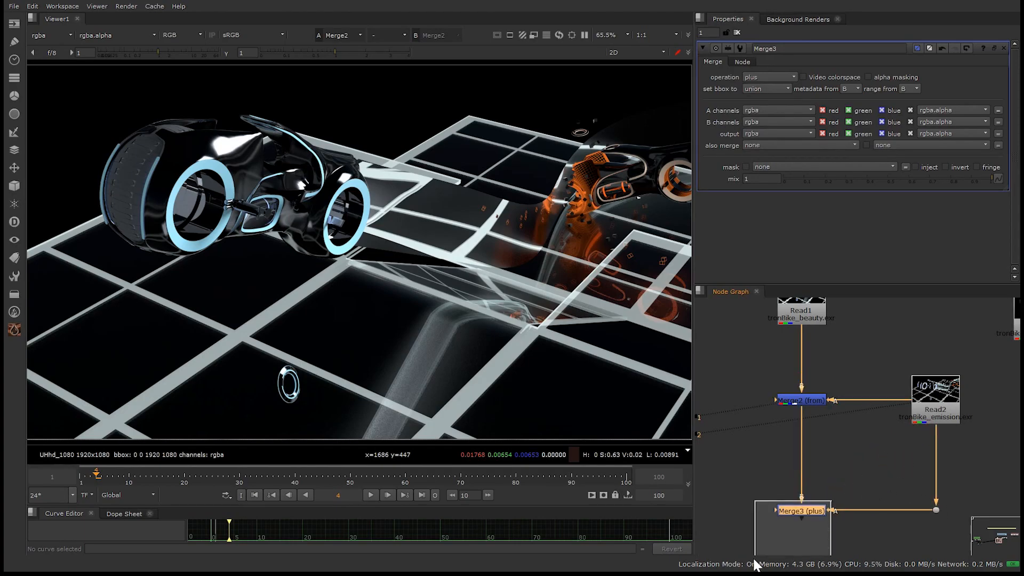
key(1)
click(814, 386)
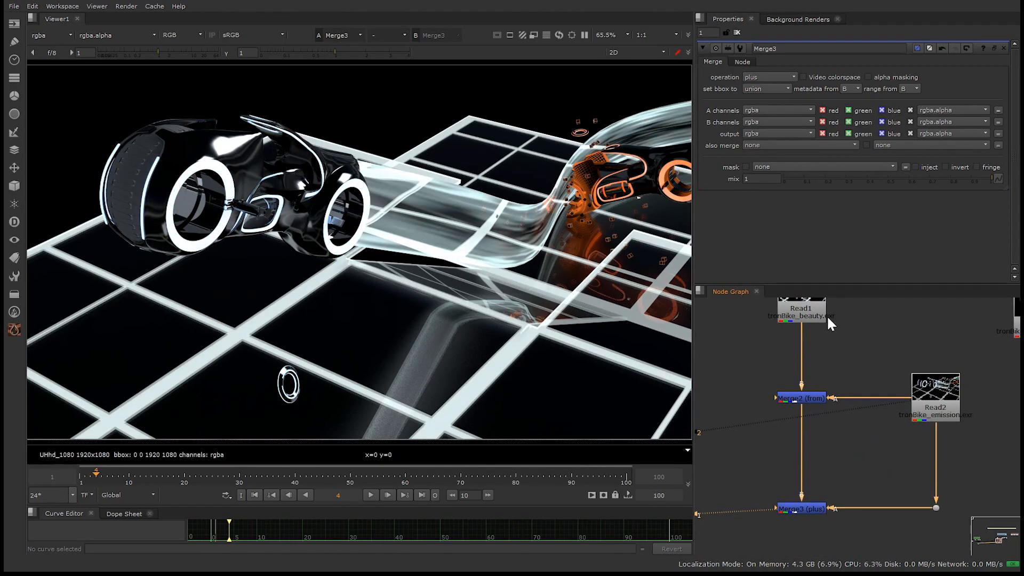
click(833, 316)
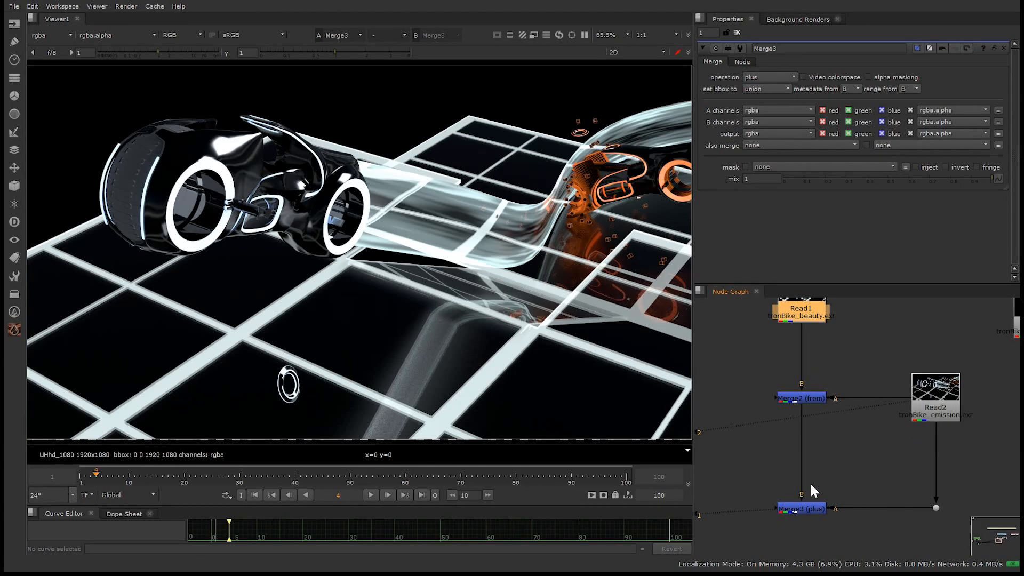
click(907, 476)
ctrl+drag(936, 463, 901, 471)
click(902, 469)
key(Delete)
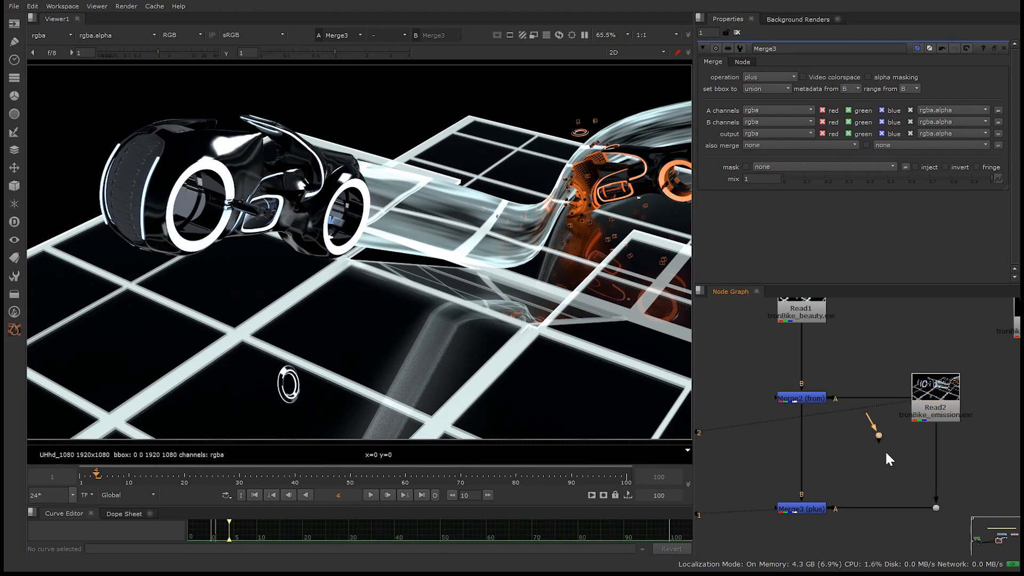
ctrl+drag(803, 453, 866, 454)
drag(890, 436, 835, 484)
key(Delete)
View the from Merge's output and the plus Merge's output in turn to compare the bike without and with its emission.
middle_drag(846, 466, 834, 466)
middle_drag(811, 545, 827, 508)
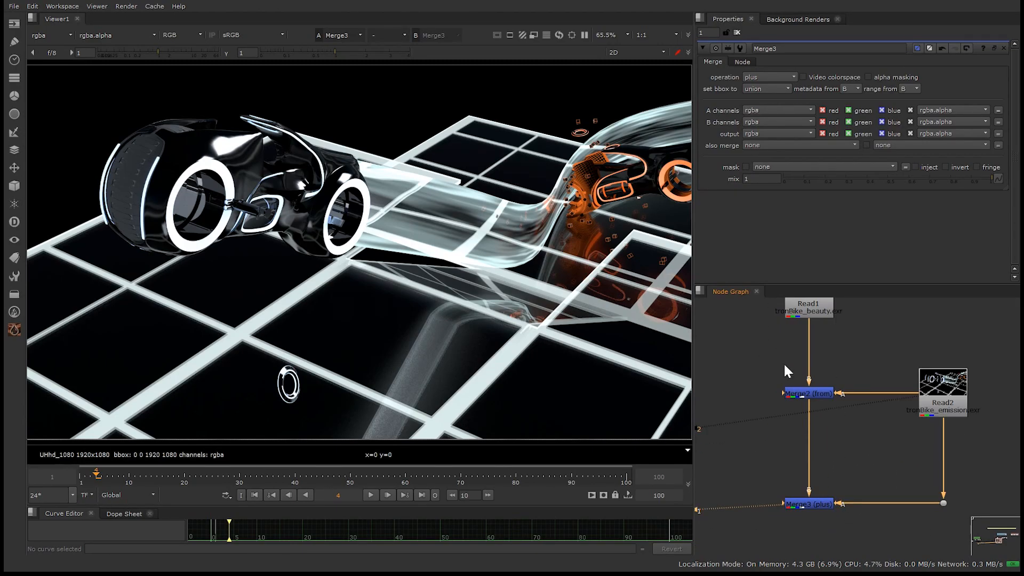
middle_drag(782, 367, 789, 448)
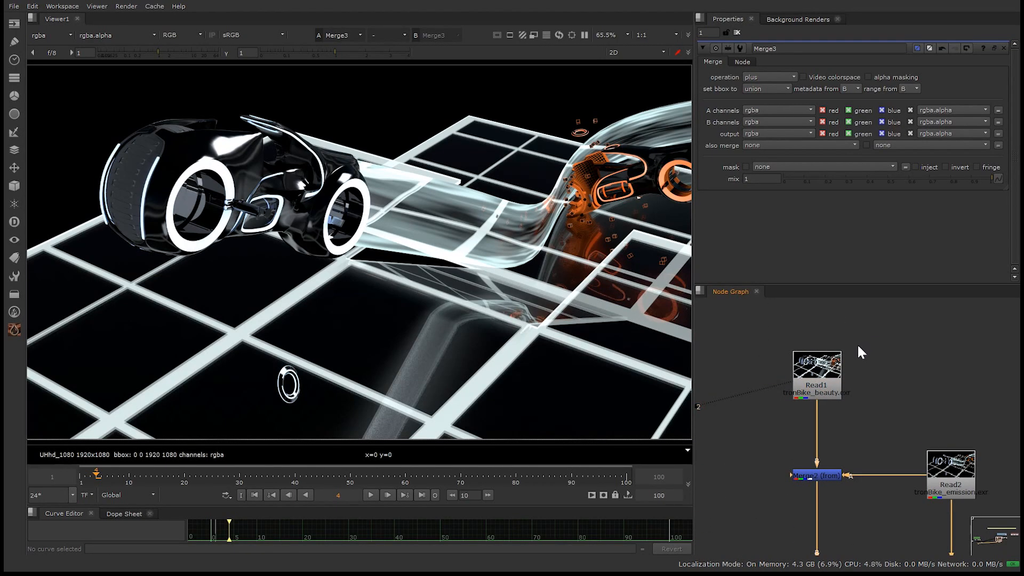
middle_drag(839, 411, 859, 372)
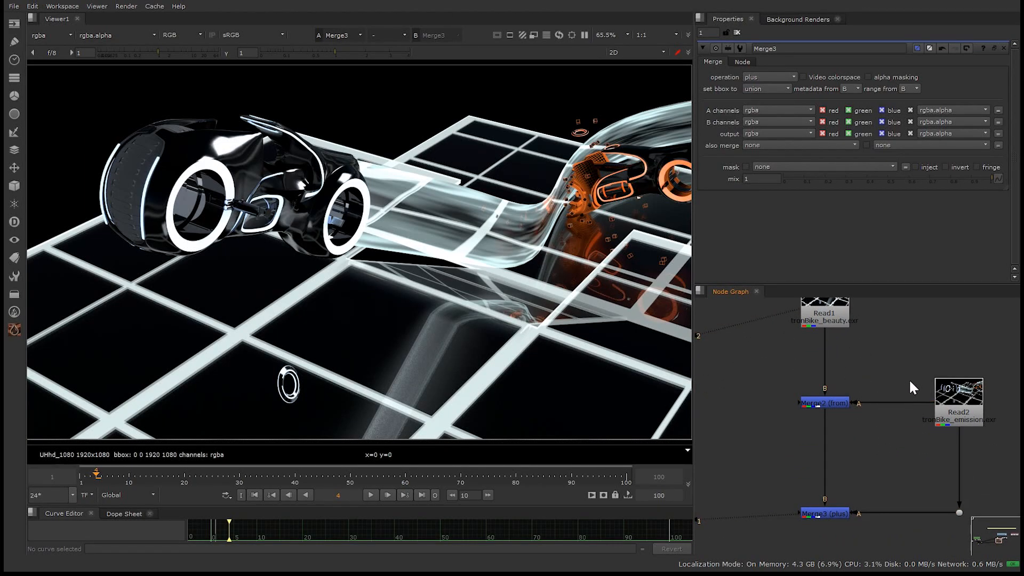
click(825, 404)
key(1)
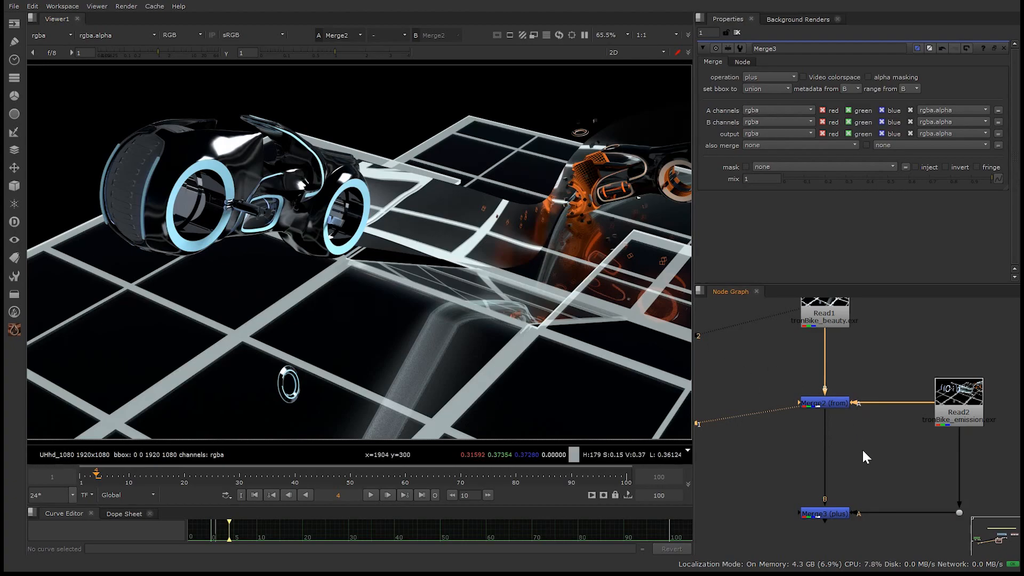
middle_drag(970, 465, 874, 426)
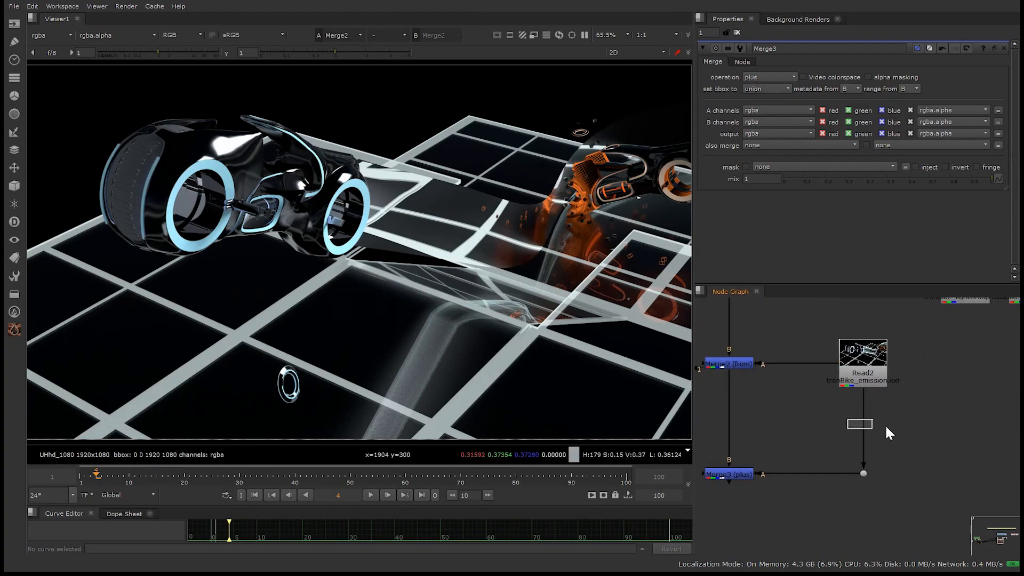
drag(887, 433, 882, 432)
click(819, 444)
middle_drag(762, 461, 845, 479)
key(1)
Insert a Grade node between the emission Read node and the dot feeding the plus Merge.
click(760, 480)
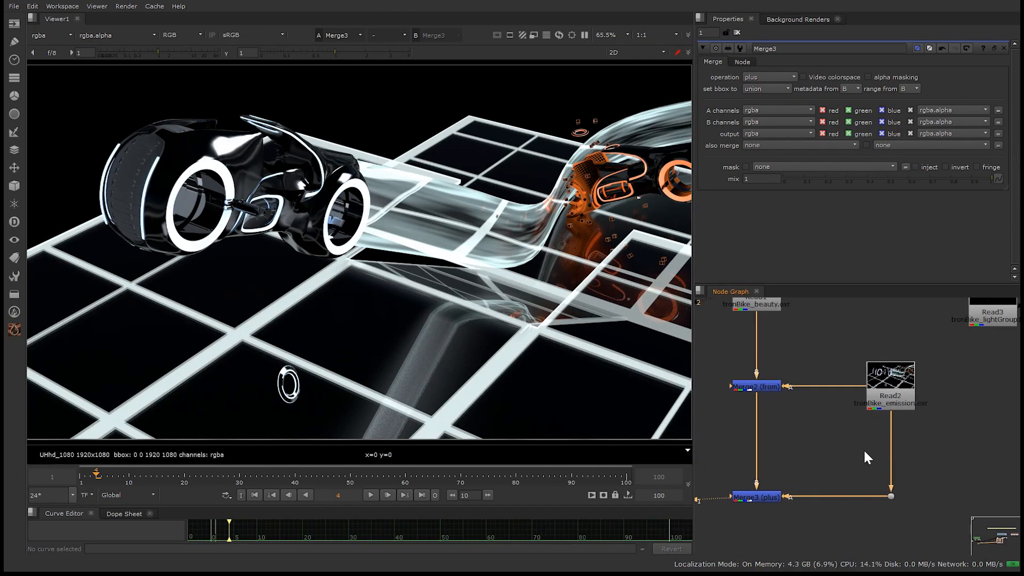
key(Tab)
text(grade)
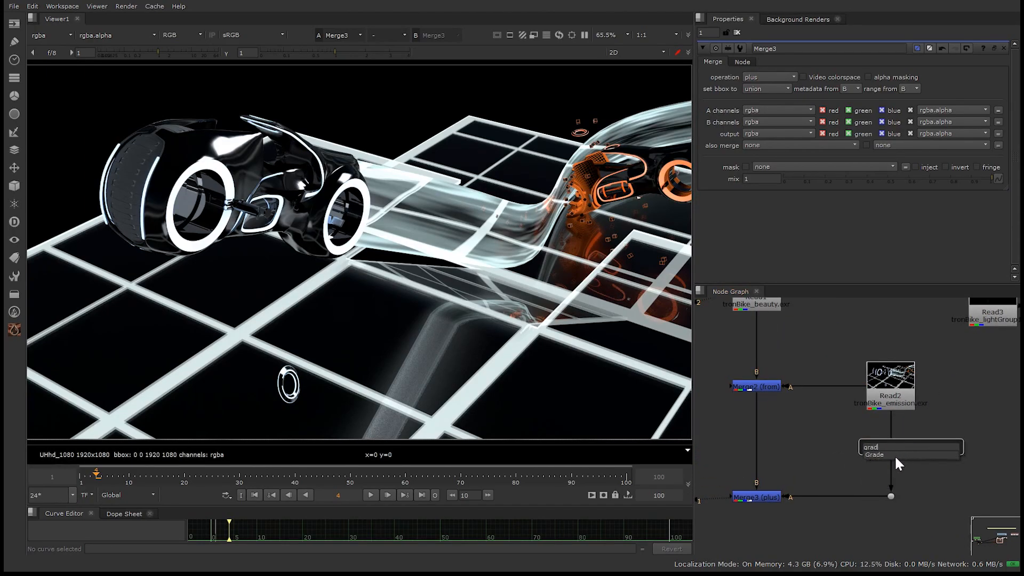
key(Return)
mouse_move(912, 446)
mouse_down()
mouse_move(886, 458)
mouse_move(894, 450)
mouse_up()
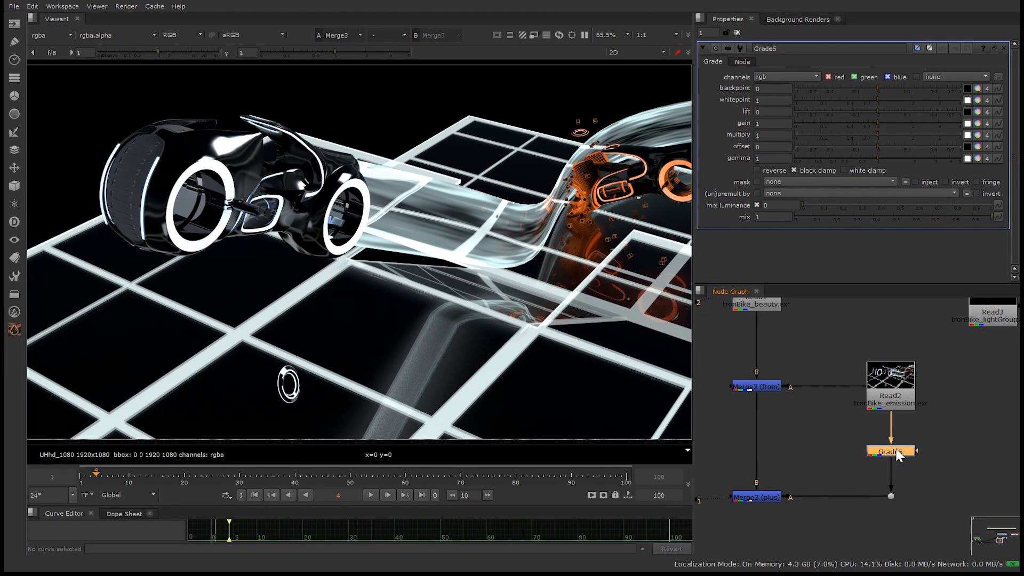
Tint the emission Grade's gain magenta with red 1, green 0 and blue 0.879546.
click(978, 124)
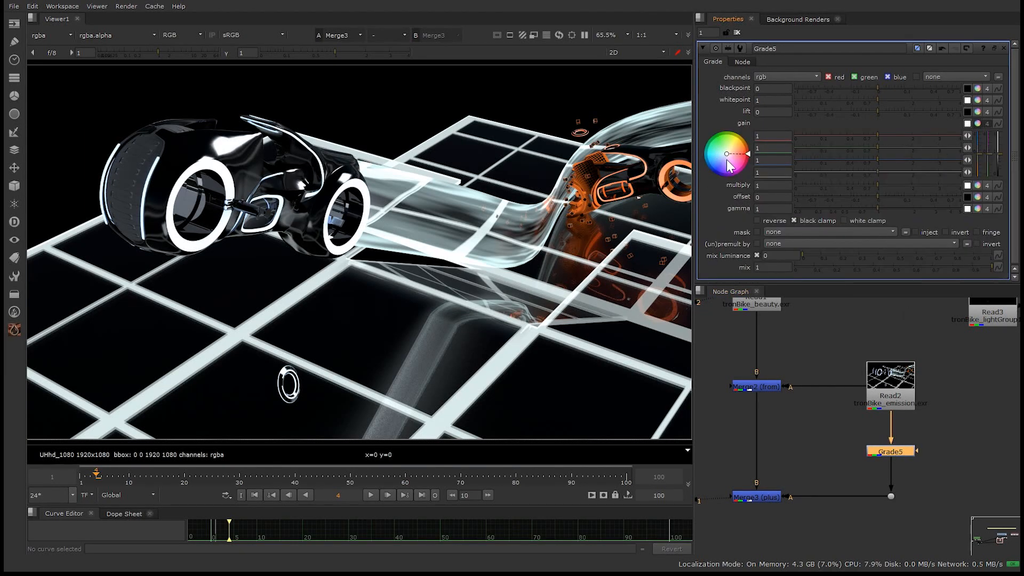
drag(726, 158, 739, 170)
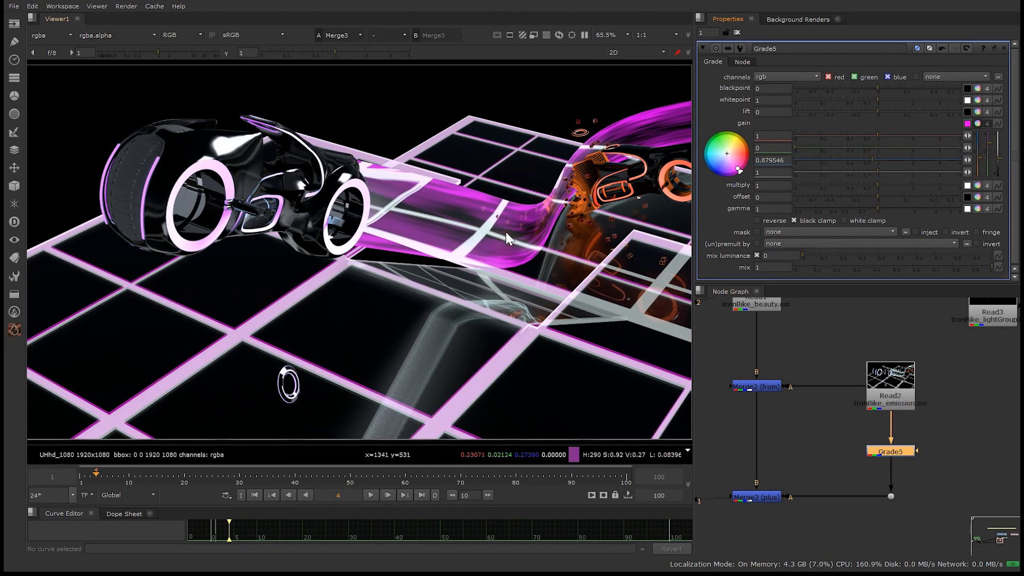
click(811, 366)
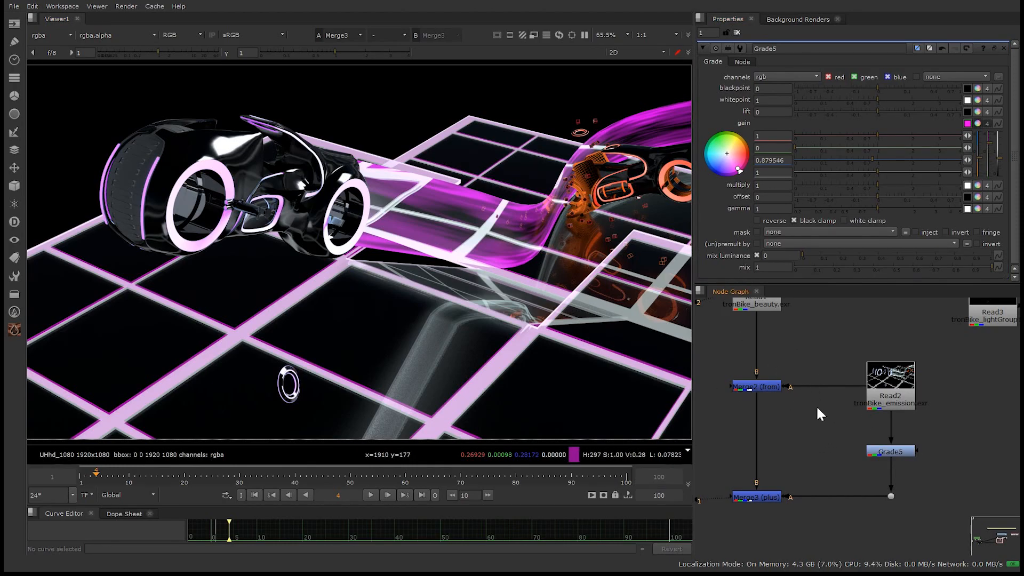
Toggle the magenta Grade off and on to compare the result, and remove it from the emission branch.
middle_drag(751, 380, 804, 451)
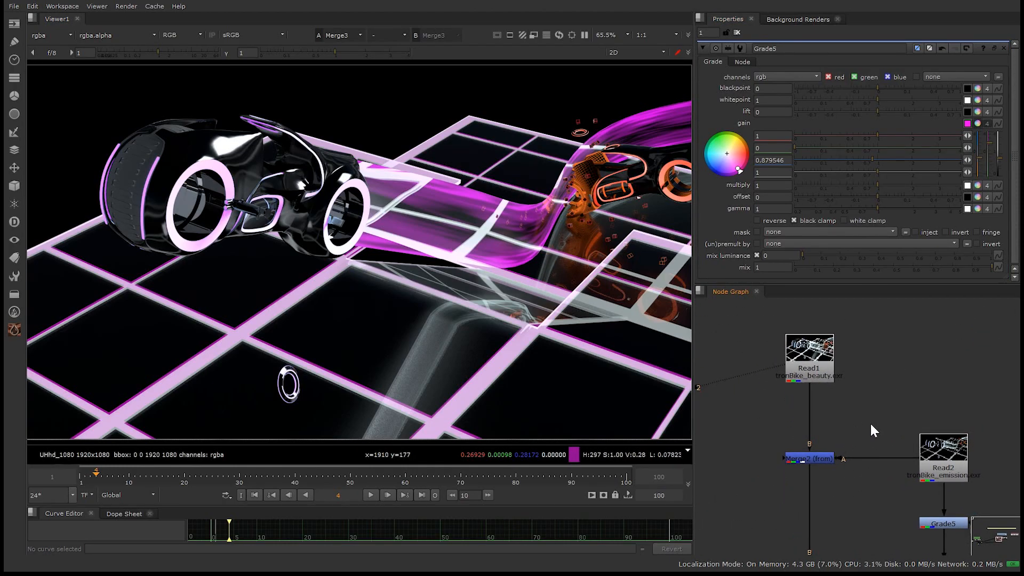
middle_drag(932, 419, 725, 449)
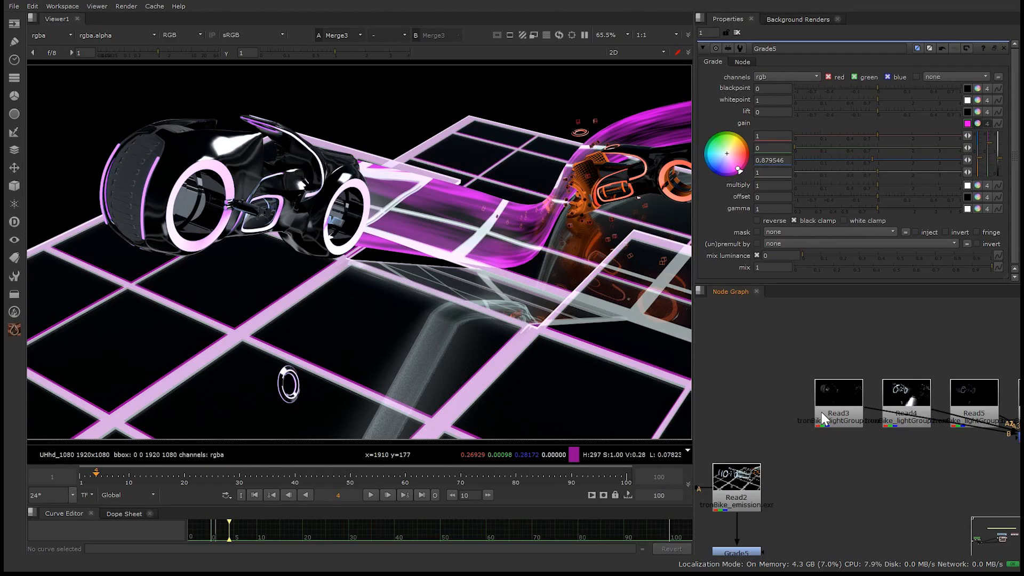
middle_drag(792, 428, 873, 416)
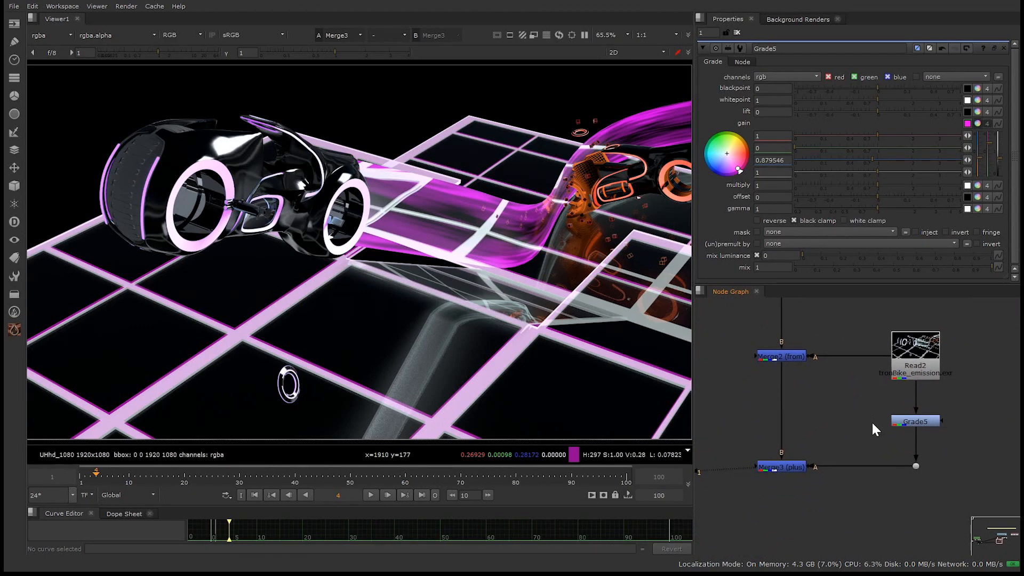
drag(829, 427, 732, 523)
drag(841, 437, 945, 392)
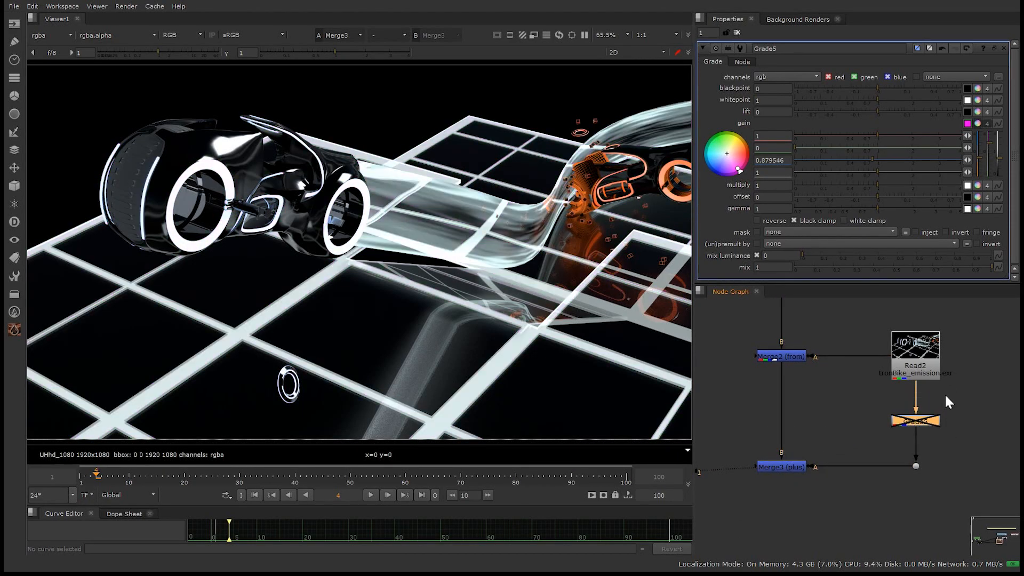
drag(984, 265, 1022, 275)
click(971, 397)
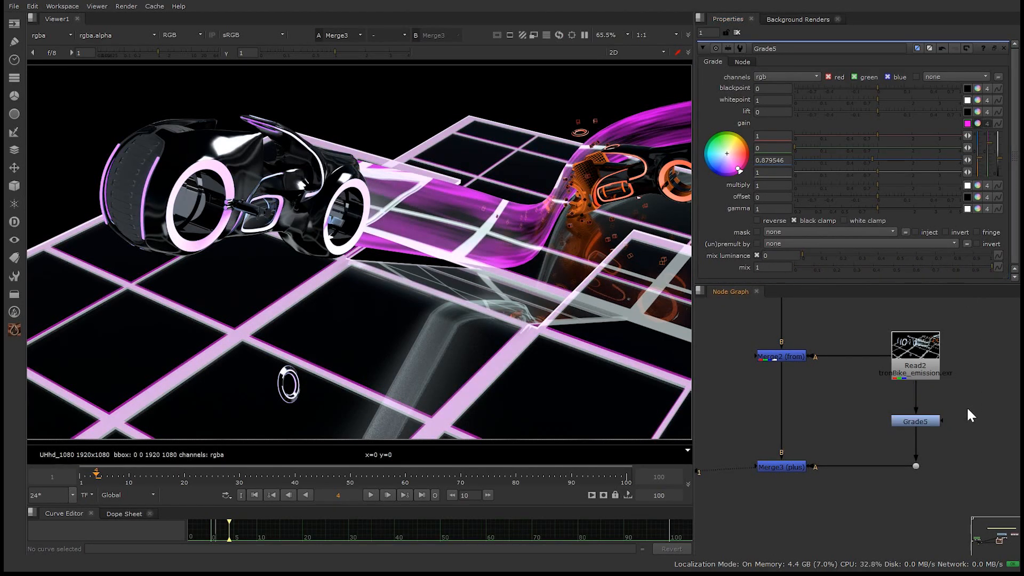
click(931, 424)
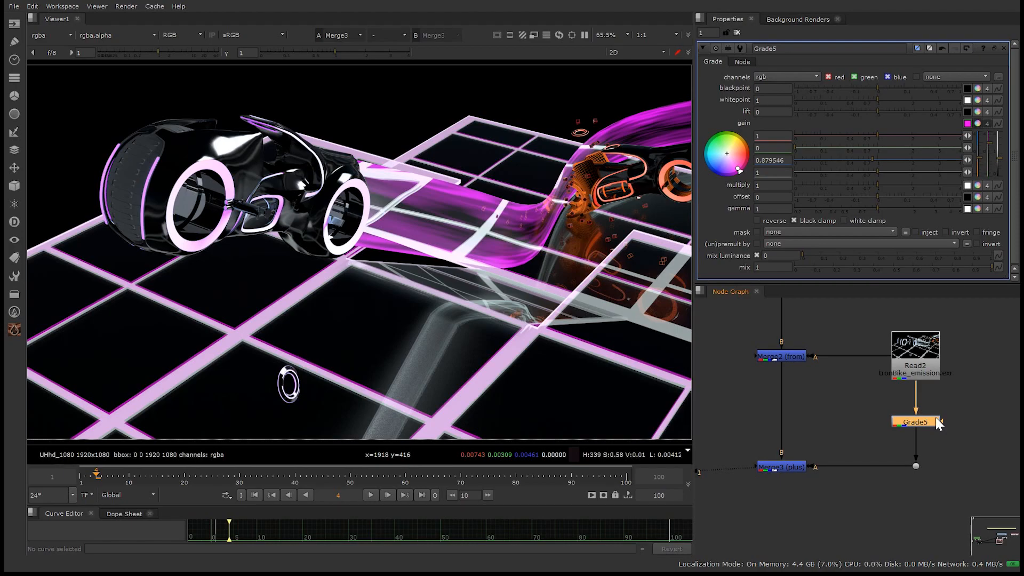
key(Delete)
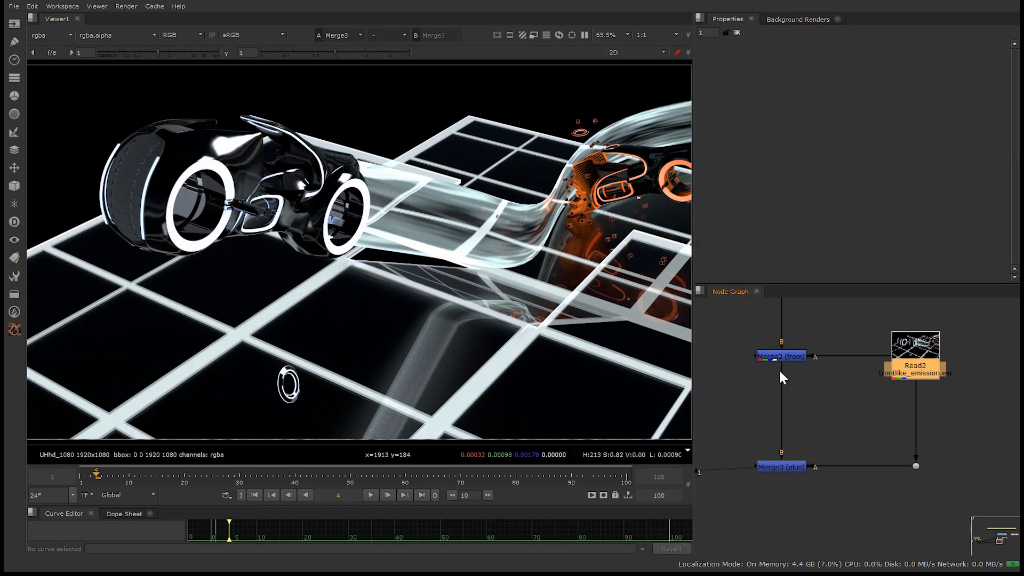
Duplicate the from and plus Merge nodes and connect the copies below the existing plus Merge.
middle_drag(952, 384, 799, 400)
middle_drag(936, 351, 863, 401)
scroll(863, 402, down, 3)
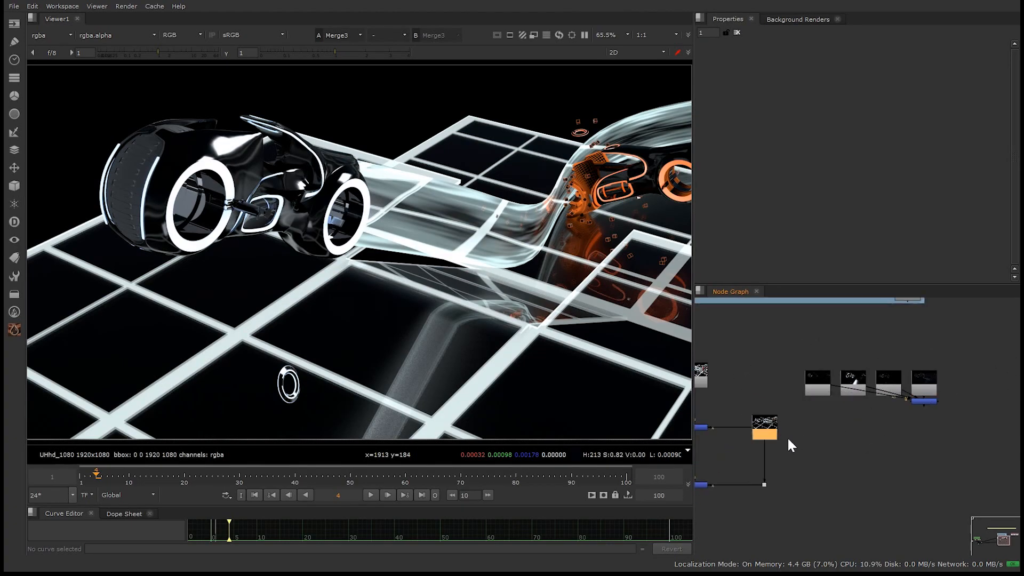
middle_drag(788, 437, 828, 418)
click(860, 404)
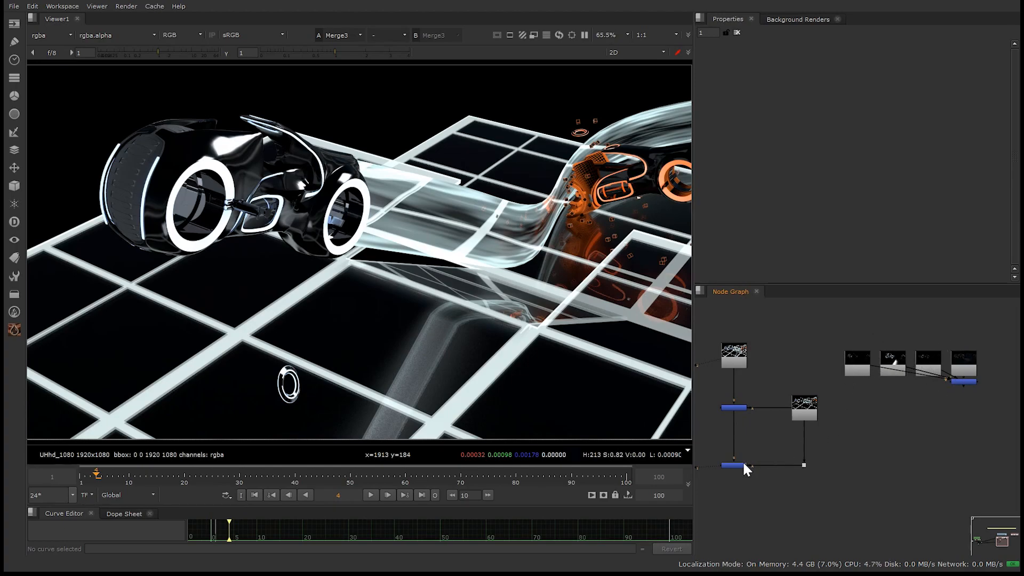
scroll(743, 459, up, 3)
middle_drag(762, 427, 795, 366)
drag(795, 368, 843, 486)
key(ctrl+c)
middle_drag(819, 468, 824, 368)
click(820, 437)
key(ctrl+v)
drag(807, 365, 804, 342)
drag(804, 447, 807, 466)
Detach the Read5 light group pass from its Merge and place it beside the copied Merge nodes.
scroll(864, 417, down, 3)
middle_drag(928, 403, 811, 492)
drag(855, 354, 835, 506)
middle_drag(868, 474, 839, 469)
drag(819, 494, 851, 384)
drag(894, 358, 785, 531)
middle_drag(798, 484, 884, 368)
scroll(886, 384, up, 3)
drag(891, 400, 932, 348)
scroll(885, 416, down, 3)
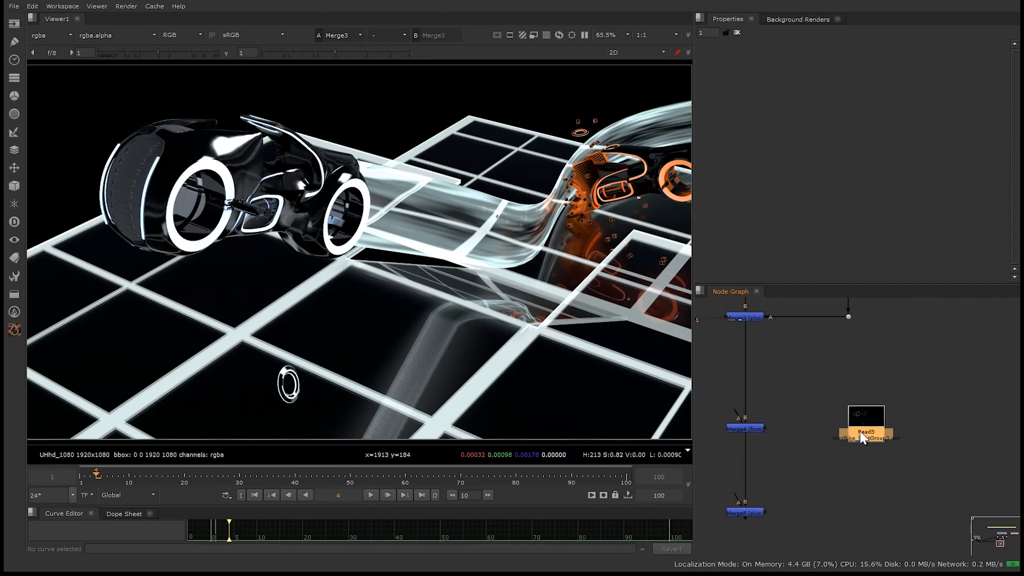
drag(862, 432, 837, 403)
Connect the Read5 light group to the A inputs of both copied Merges, routing the plus connection through a dot.
drag(739, 415, 857, 430)
click(749, 429)
key(1)
click(768, 447)
middle_drag(753, 486, 770, 442)
drag(753, 451, 853, 393)
ctrl+drag(806, 434, 869, 469)
Toggle the copied from Merge off and on to compare the image, and view the copied plus Merge's output.
drag(794, 361, 727, 419)
drag(804, 351, 730, 422)
key(d)
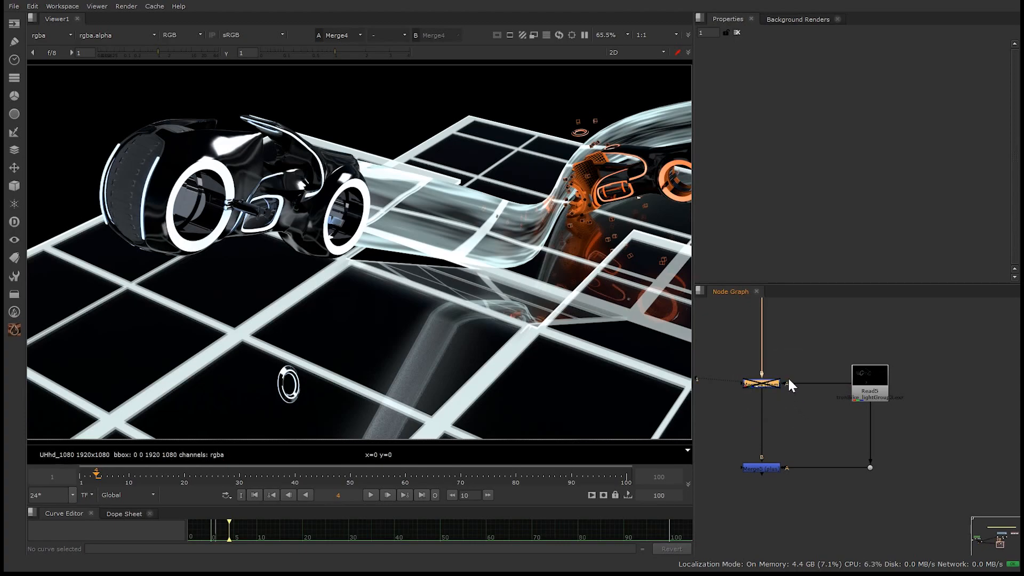
scroll(191, 203, up, 5)
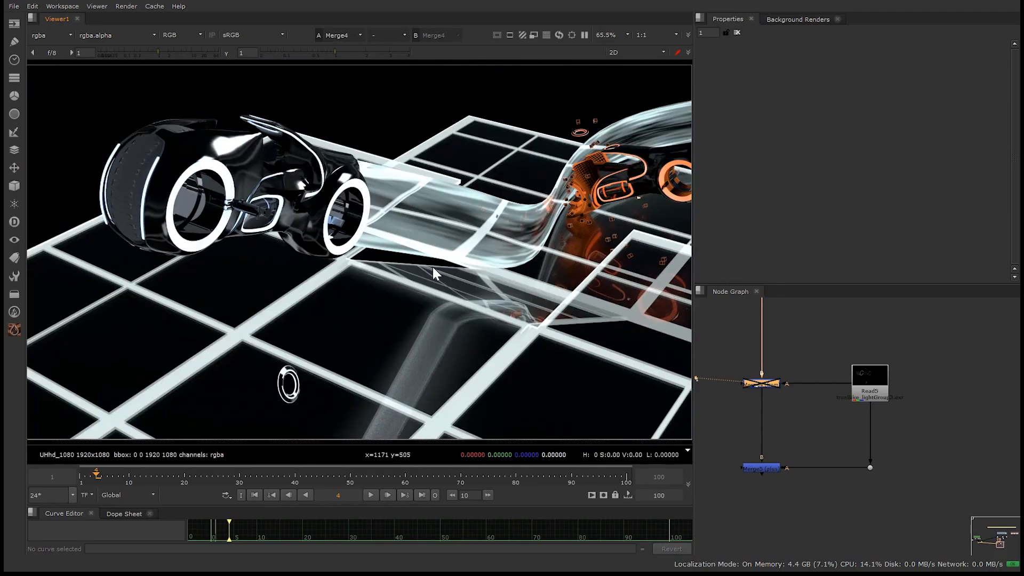
key(f)
drag(775, 434, 735, 521)
key(1)
drag(814, 326, 757, 412)
key(d)
Insert a Grade node between Read5 and its plus Merge, and tint its gain blue with red 0, green 0.256985 and blue 1.
click(807, 420)
key(g)
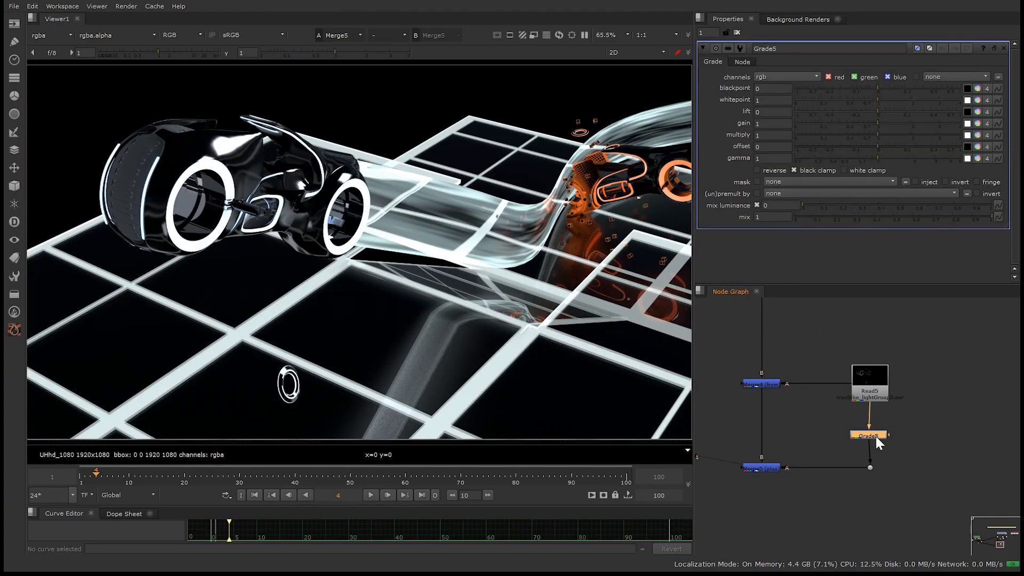
click(977, 125)
mouse_move(739, 153)
mouse_down()
mouse_move(817, 80)
mouse_move(598, 82)
mouse_move(531, 158)
mouse_move(428, 320)
mouse_move(479, 387)
mouse_move(472, 412)
mouse_move(470, 403)
mouse_up()
click(937, 359)
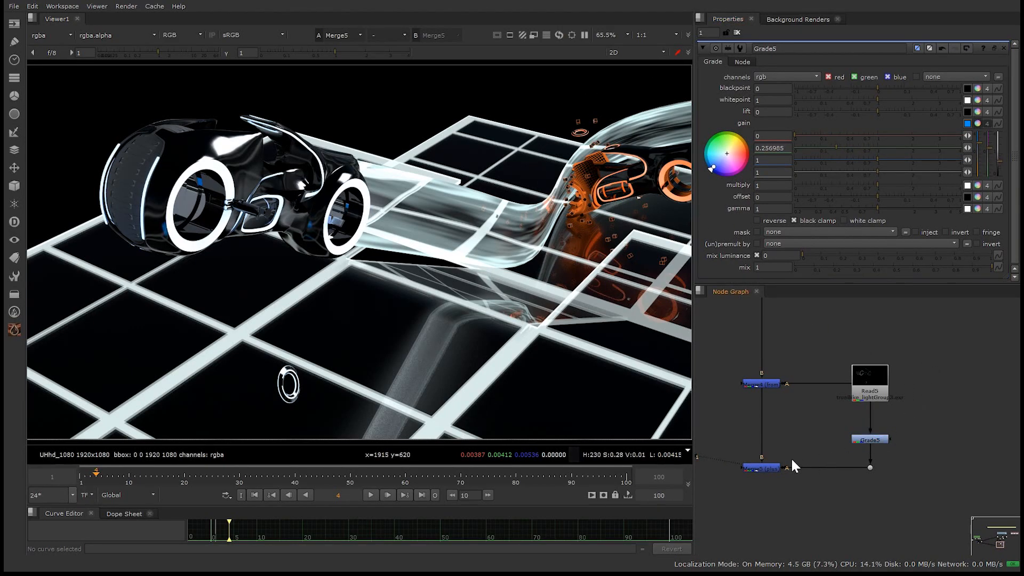
Insert a Grade between the Read2 emission pass and its plus Merge, and tint its gain magenta with red 2.16, green 0, blue 1.830278.
scroll(782, 472, down, 5)
middle_drag(798, 465, 788, 510)
middle_drag(822, 409, 960, 364)
middle_drag(774, 419, 1020, 404)
middle_drag(919, 363, 665, 402)
middle_drag(946, 408, 822, 447)
drag(860, 420, 856, 515)
middle_drag(886, 465, 894, 418)
drag(895, 399, 913, 379)
drag(876, 432, 856, 472)
drag(878, 429, 873, 473)
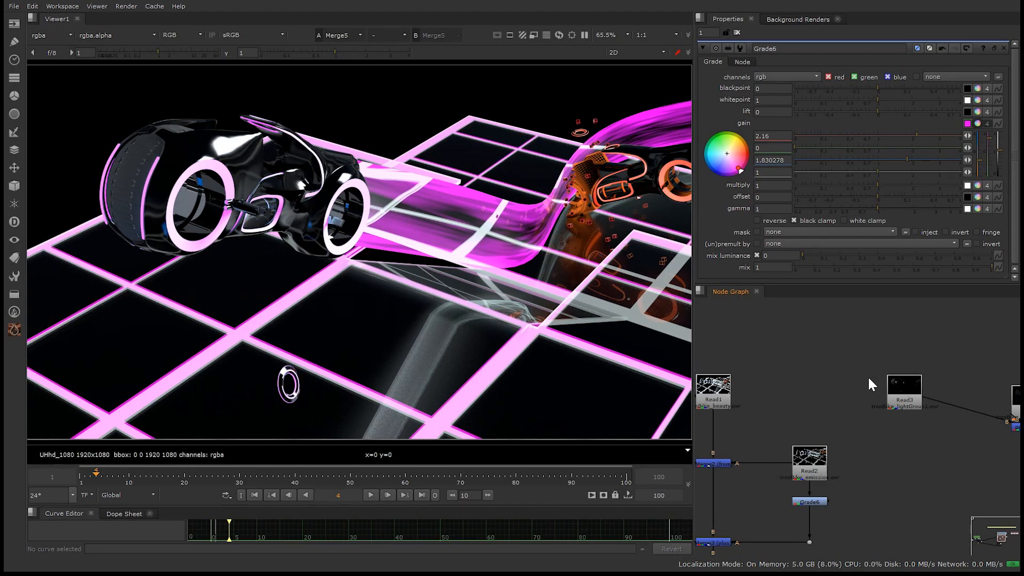
Place the Read7 tronBike_Z depth pass beside the lowest merges of the main branch and show it in the viewer.
middle_drag(763, 431, 779, 409)
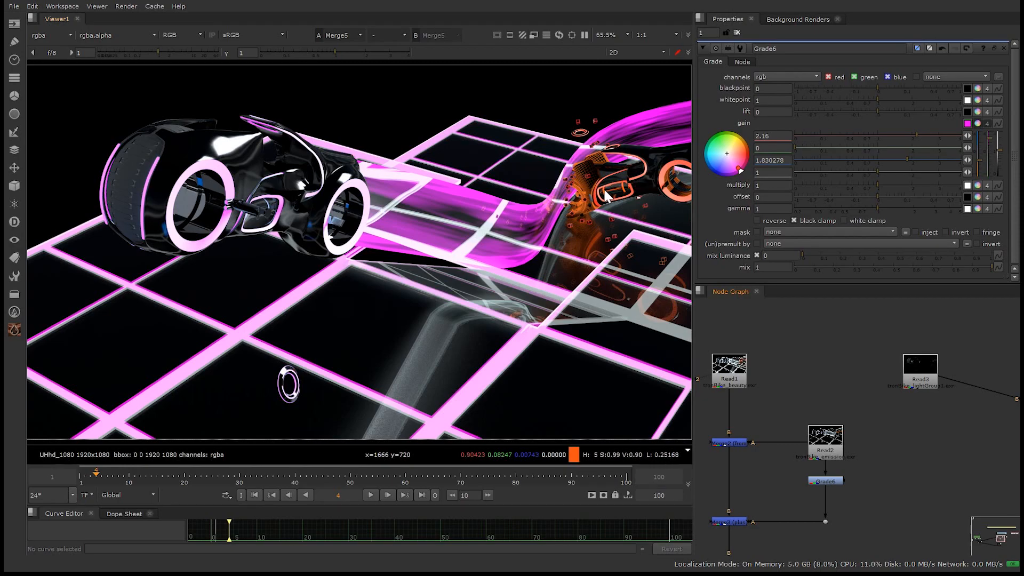
middle_drag(900, 455, 891, 488)
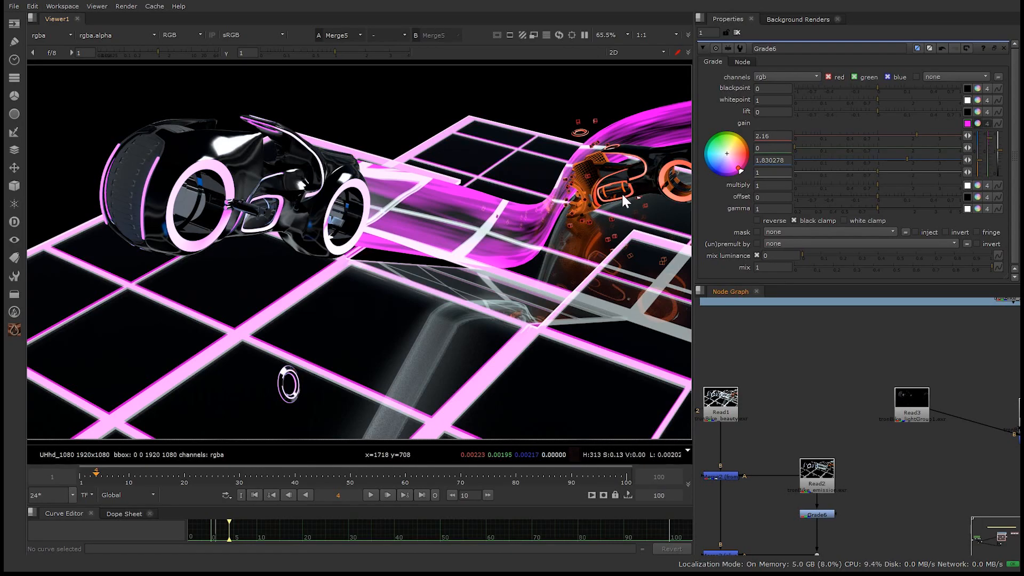
middle_drag(888, 401, 874, 379)
scroll(873, 376, down, 5)
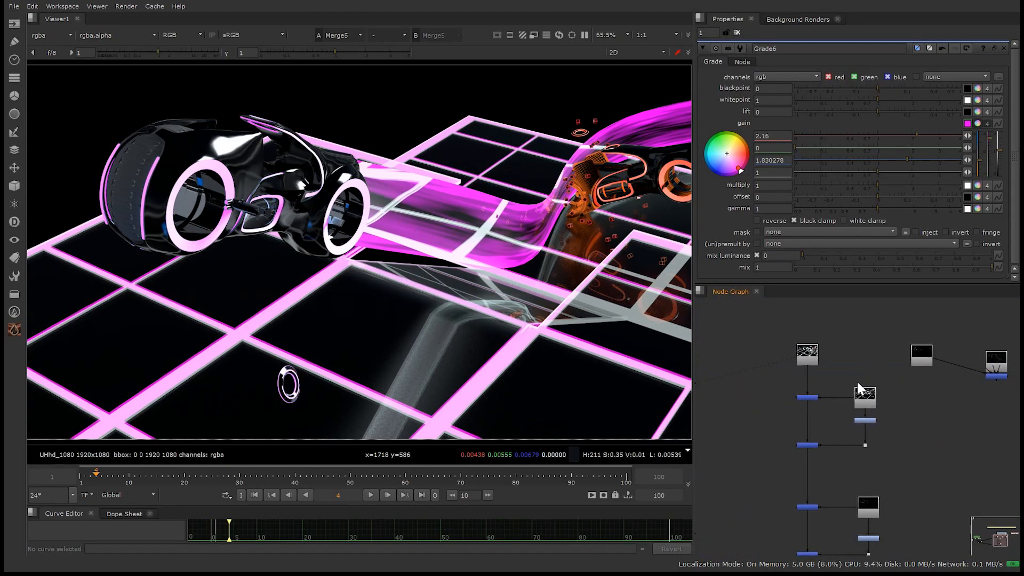
middle_drag(952, 311, 926, 403)
drag(952, 376, 736, 500)
alt+middle_drag(736, 512, 809, 429)
click(767, 514)
drag(780, 383, 778, 448)
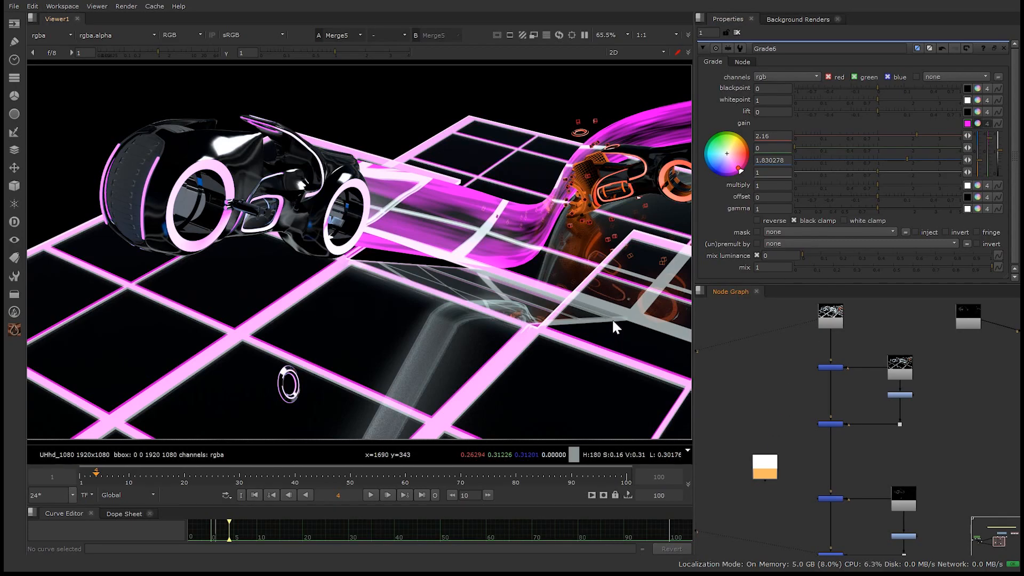
middle_drag(741, 450, 756, 385)
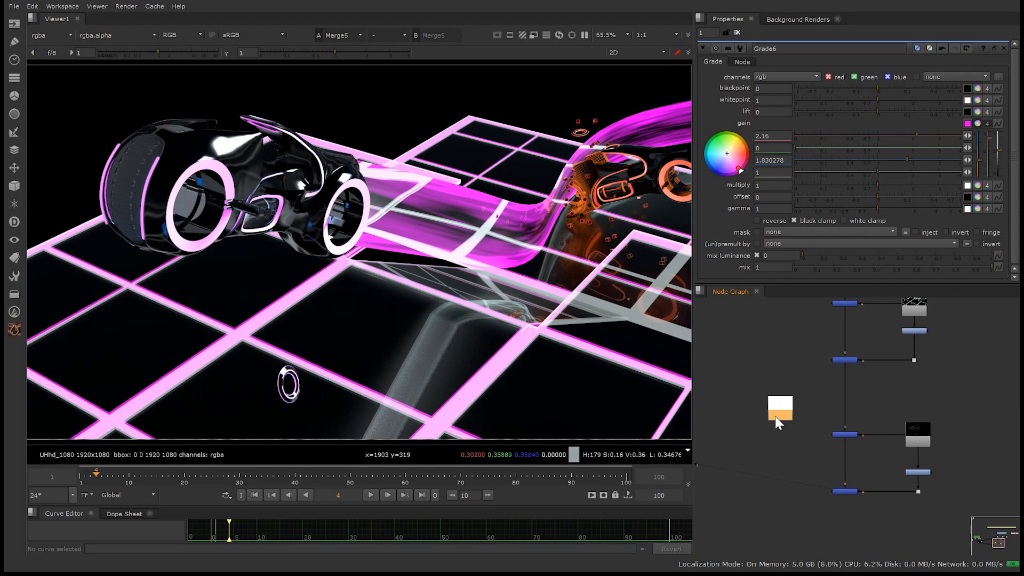
key(1)
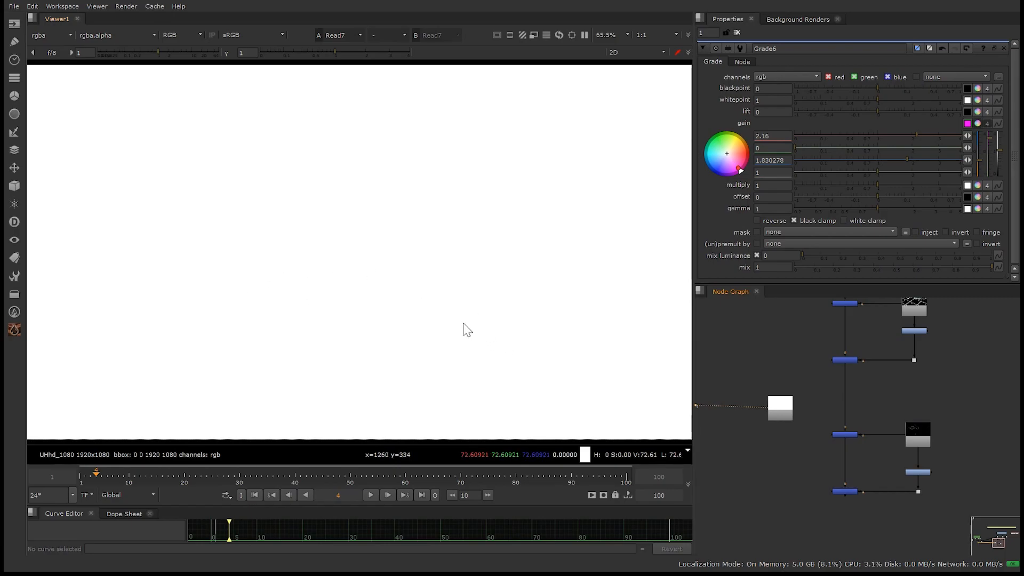
drag(787, 415, 764, 471)
middle_drag(802, 485, 807, 413)
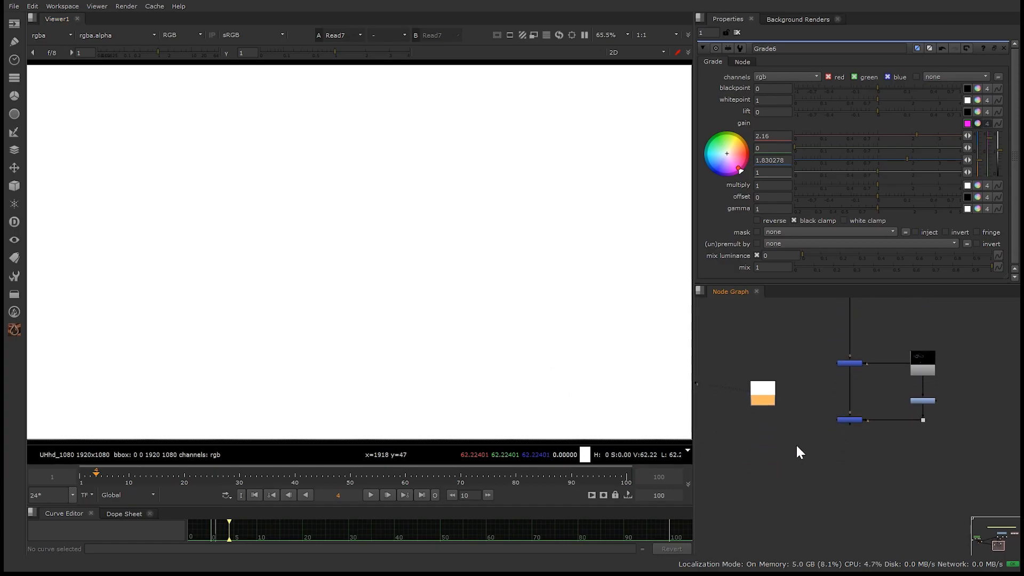
Add a Copy node below the last plus Merge and connect its B input to that Merge.
click(821, 460)
scroll(849, 451, up, 1)
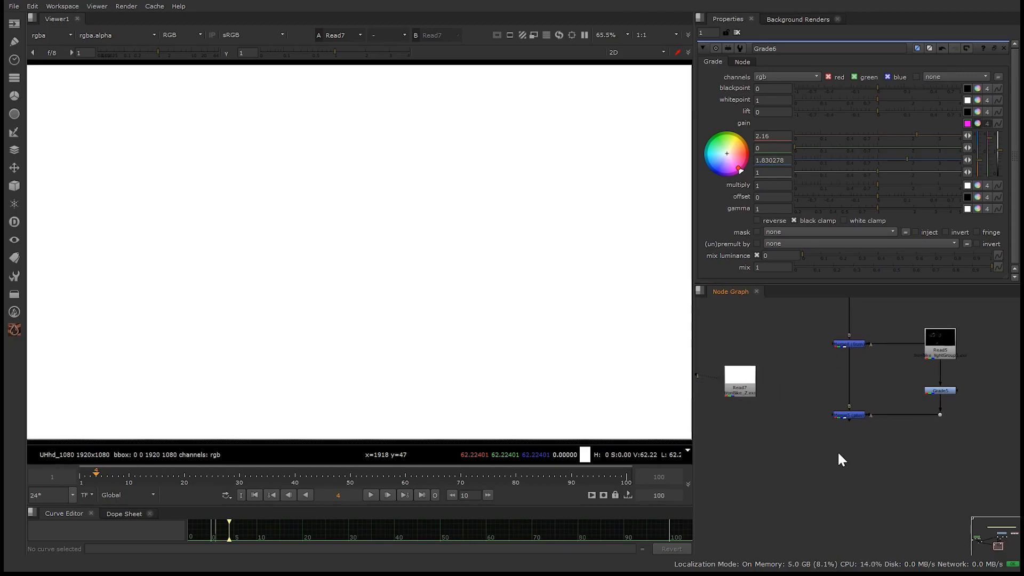
key(Tab)
text(cop)
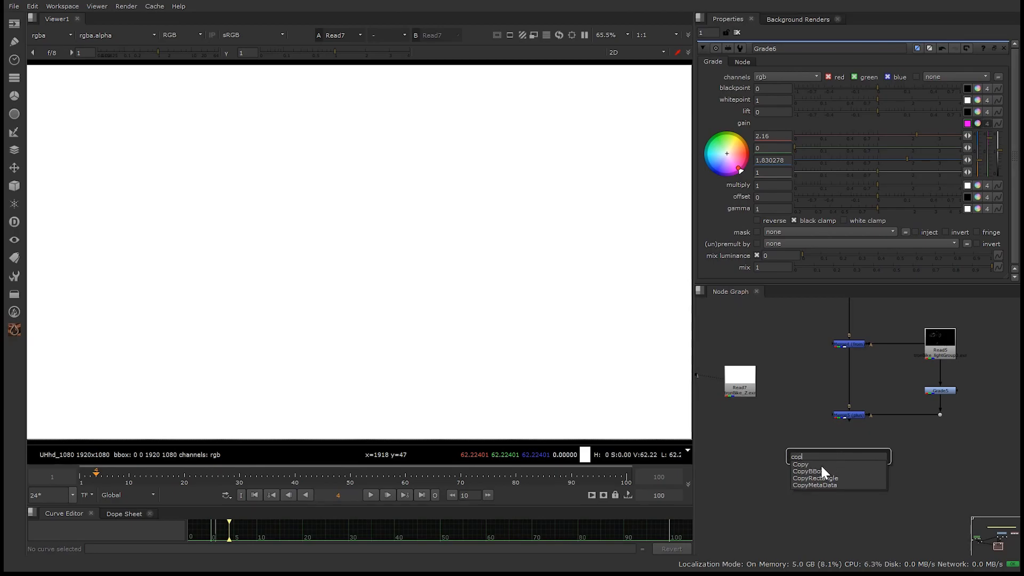
key(Escape)
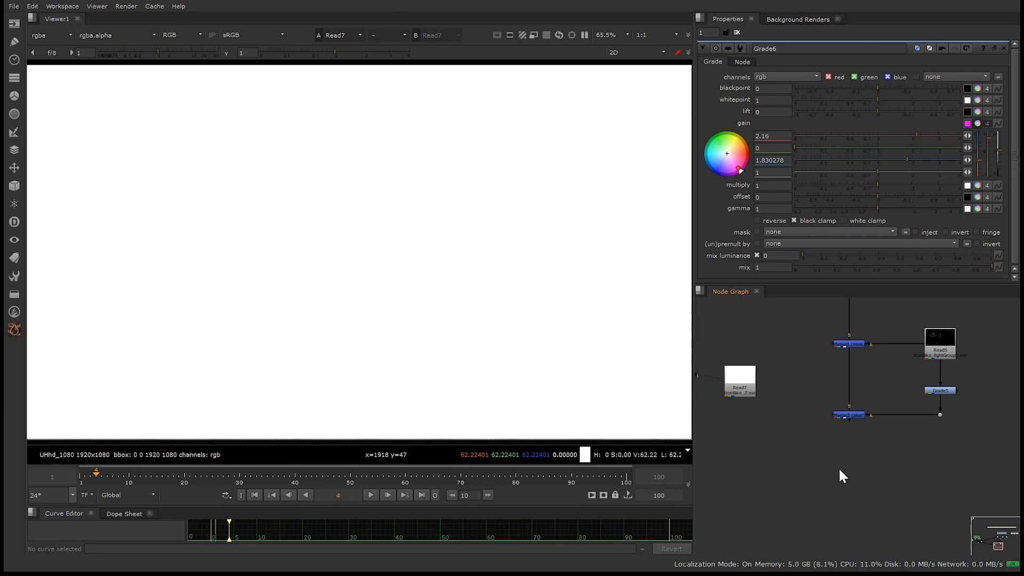
drag(842, 471, 855, 413)
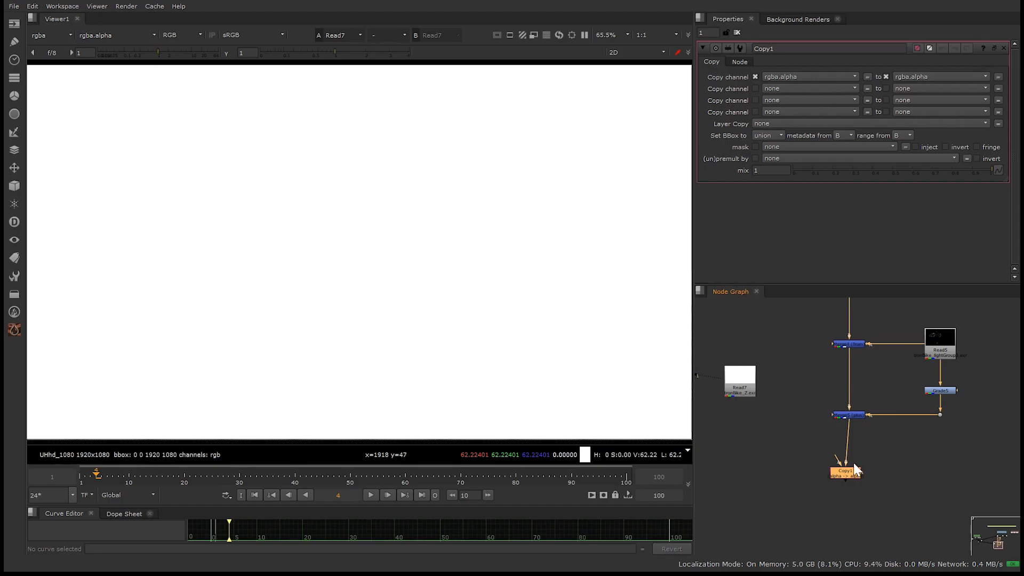
drag(855, 467, 850, 475)
click(829, 462)
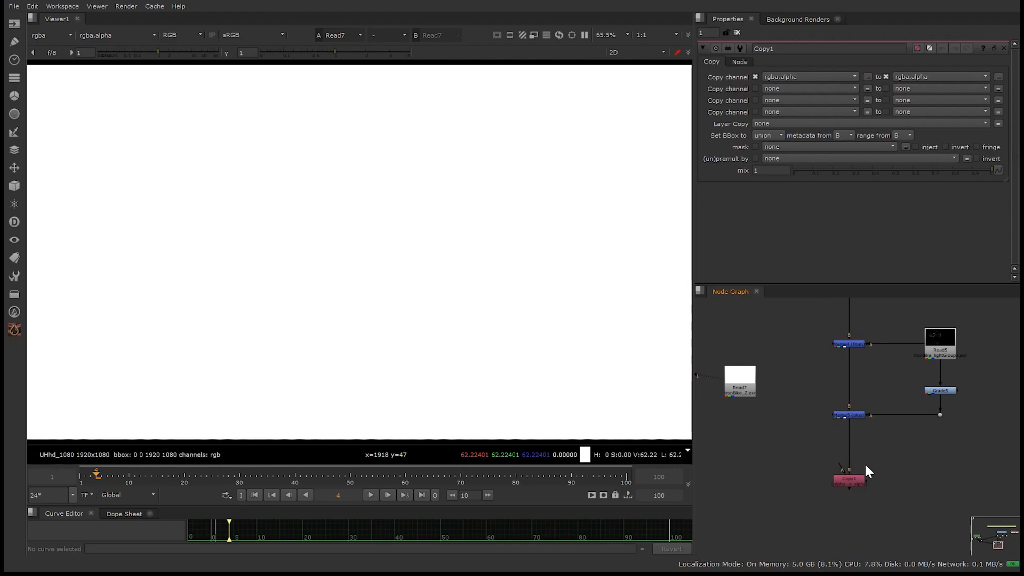
Connect Read7 to the Copy node's A input and copy rgba.red to depth.Z.
scroll(867, 448, up, 2)
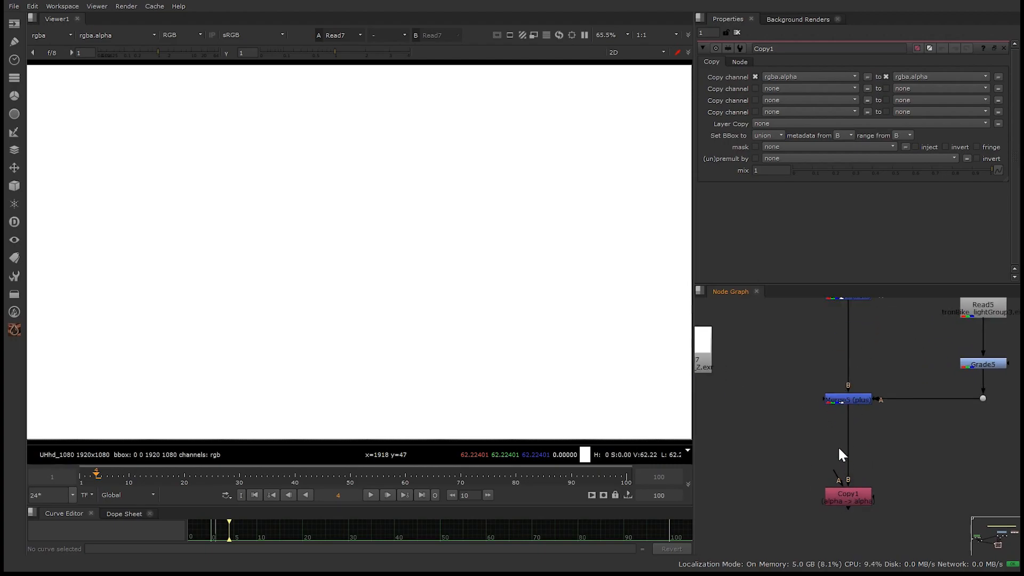
middle_drag(805, 451, 832, 454)
scroll(833, 454, down, 2)
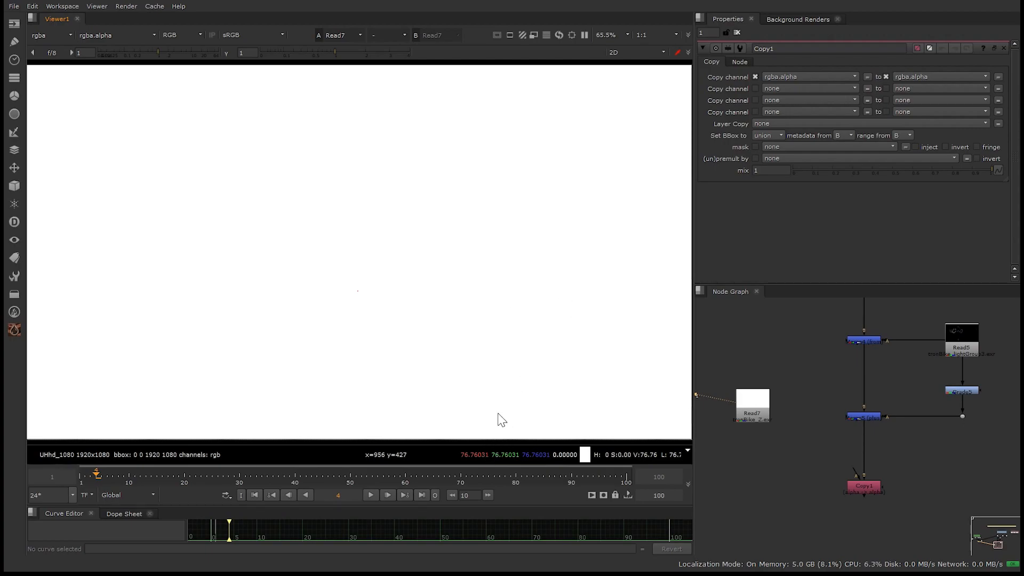
drag(760, 419, 760, 420)
click(828, 76)
click(809, 97)
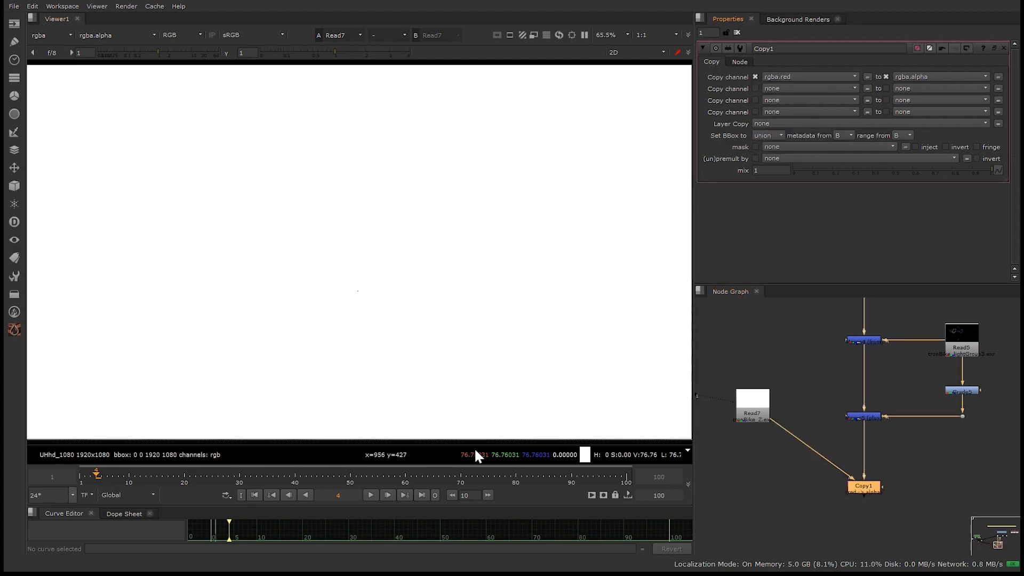
click(911, 77)
click(917, 134)
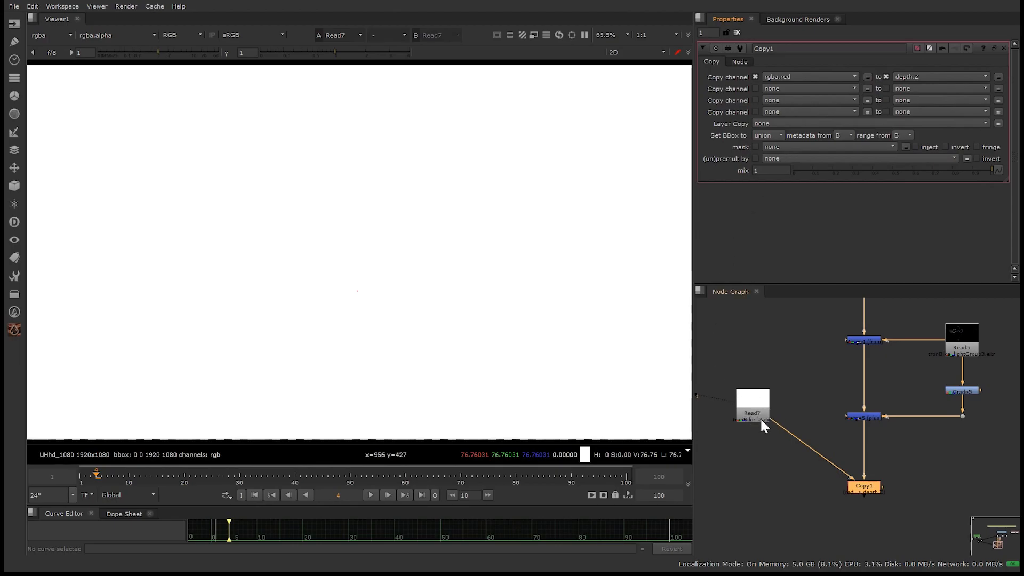
scroll(884, 510, up, 5)
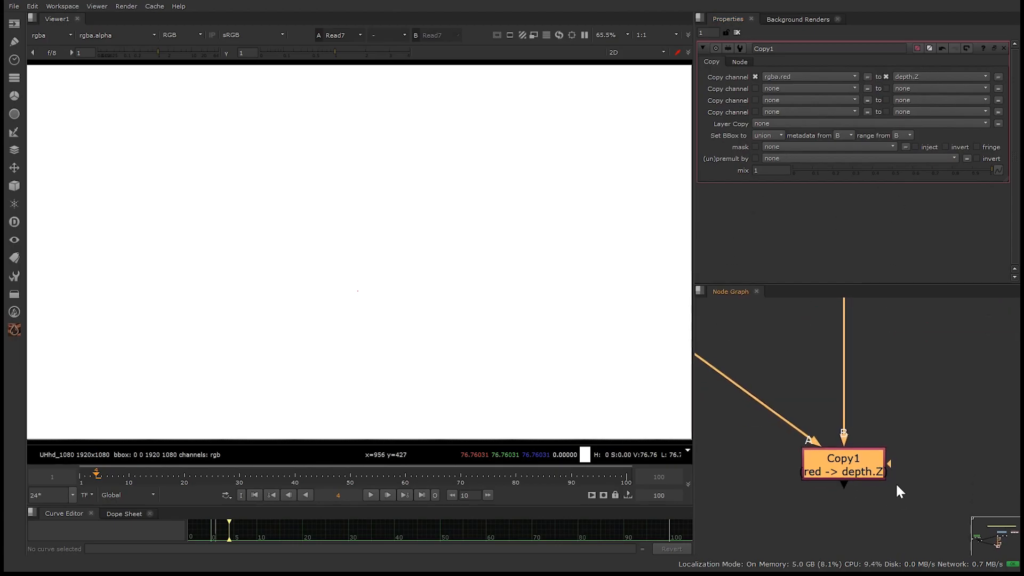
middle_drag(870, 500, 866, 437)
click(854, 442)
click(858, 393)
key(Tab)
text(zd)
Open the Read7 depth pass properties and lower the viewer exposure to f/128 to inspect its depth shading.
double_click(766, 361)
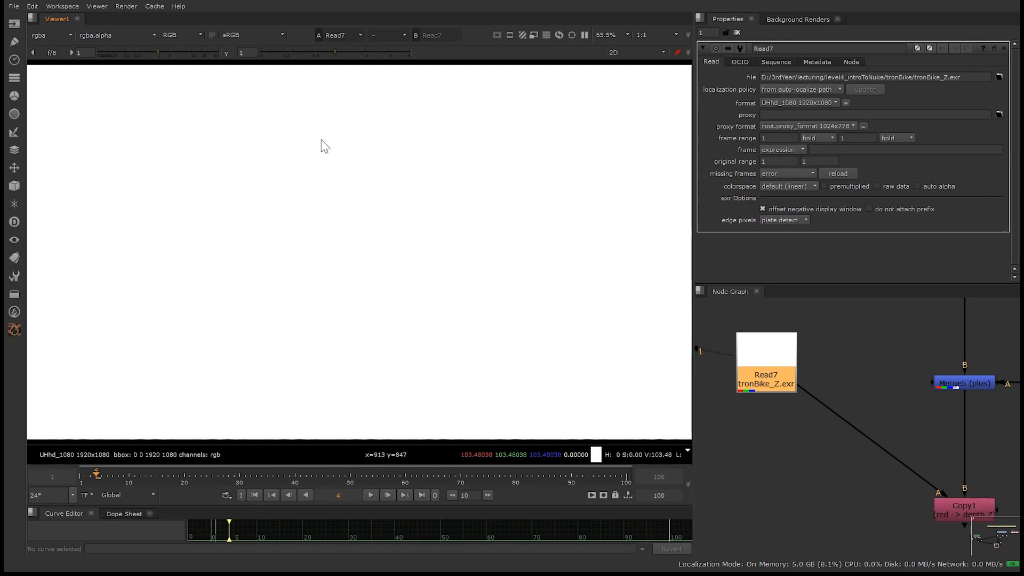
drag(144, 58, 102, 57)
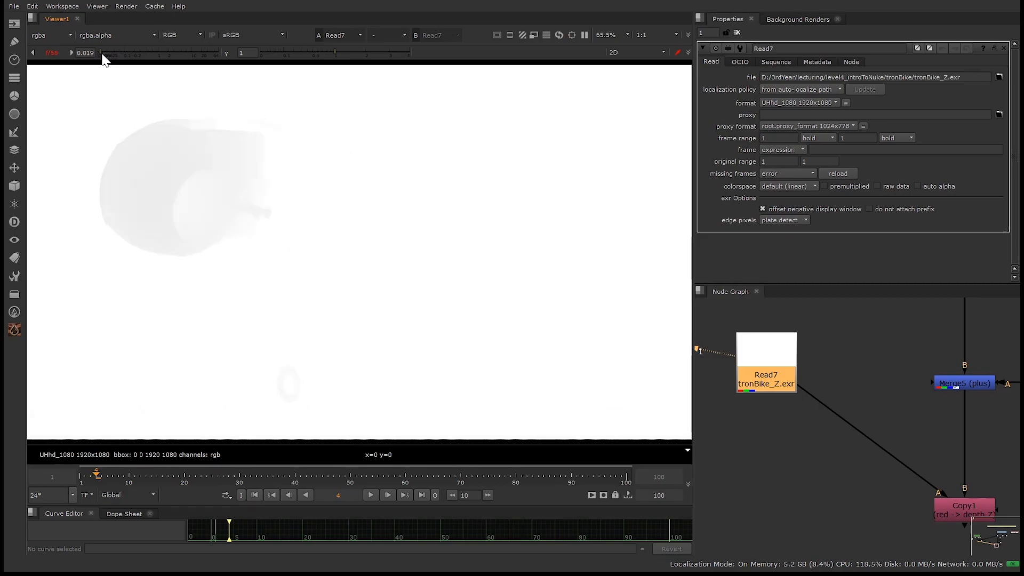
click(32, 53)
click(32, 53)
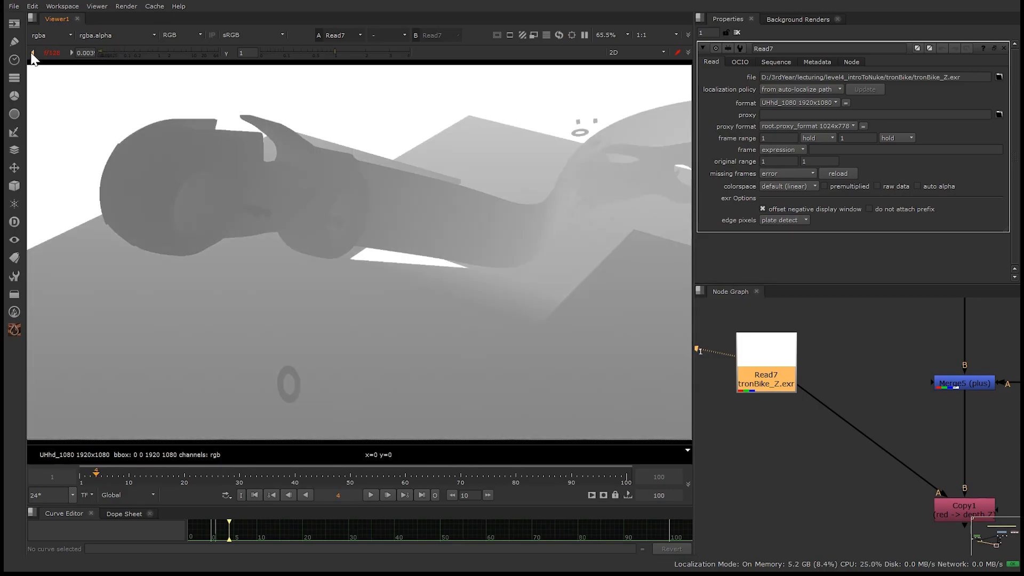
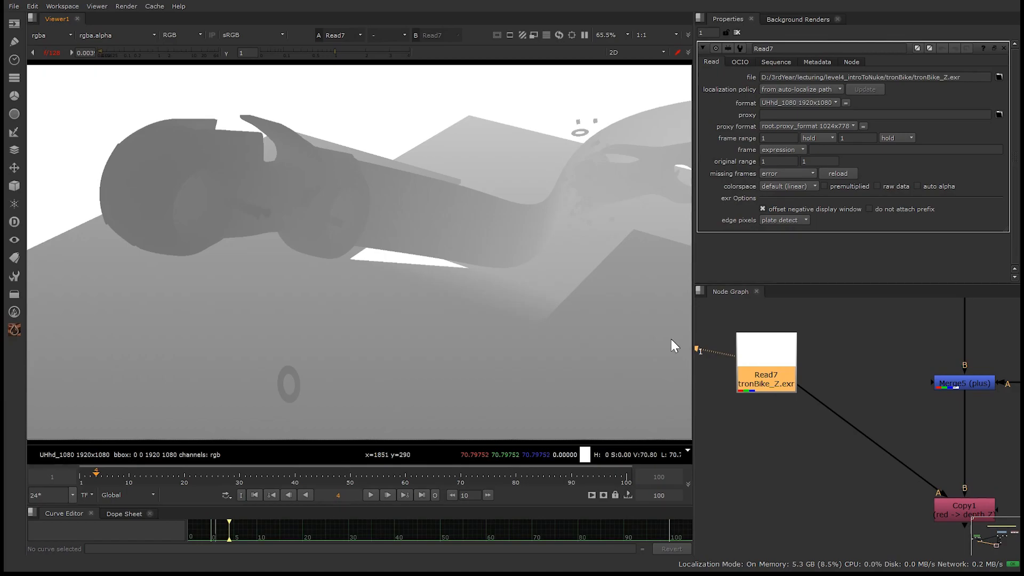
View the Copy node's output and reset the viewer exposure to f/8.
middle_click(796, 368)
middle_drag(872, 453, 808, 402)
scroll(803, 410, up, 8)
click(787, 385)
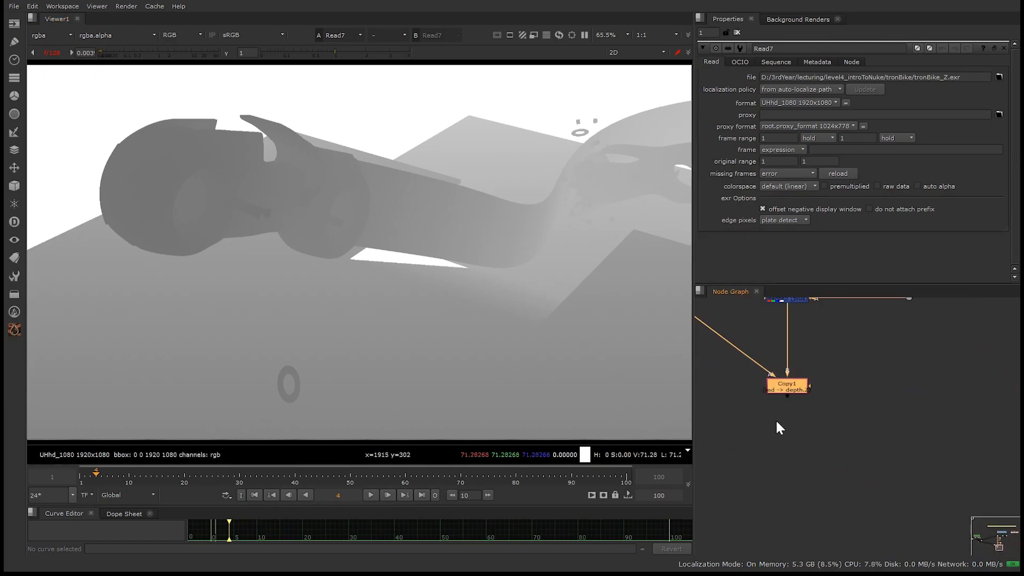
key(1)
click(52, 52)
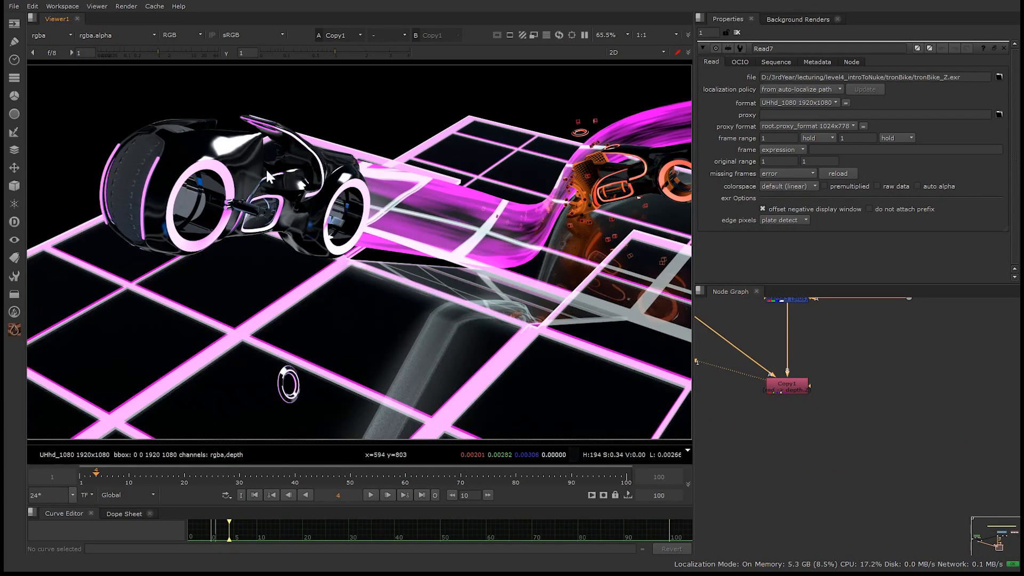
Toggle the viewer exposure between the lowered f/128 setting and f/8 to compare the Copy output.
middle_drag(786, 402, 824, 431)
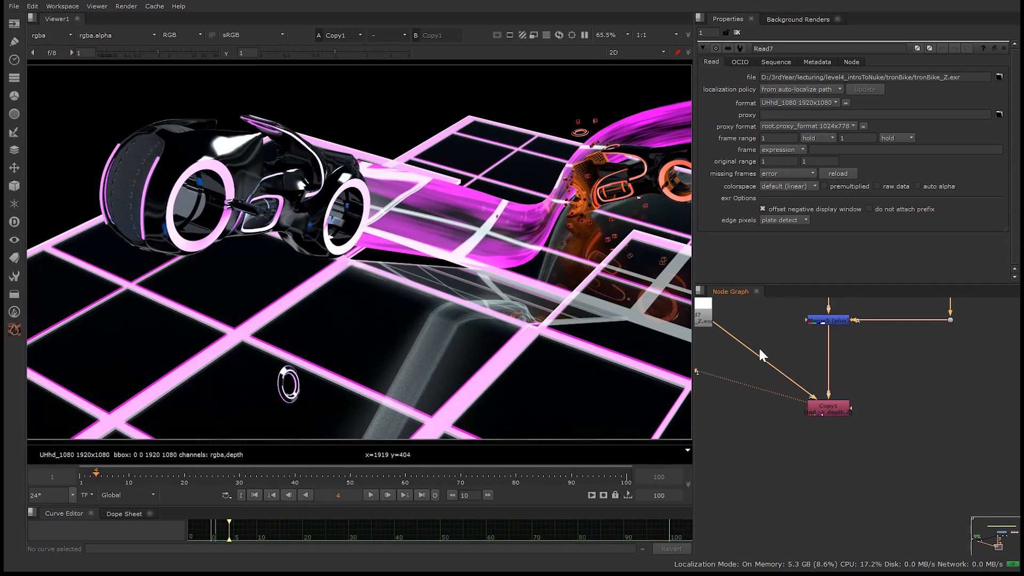
click(52, 52)
click(52, 53)
click(53, 53)
click(54, 53)
click(53, 53)
click(57, 53)
click(56, 52)
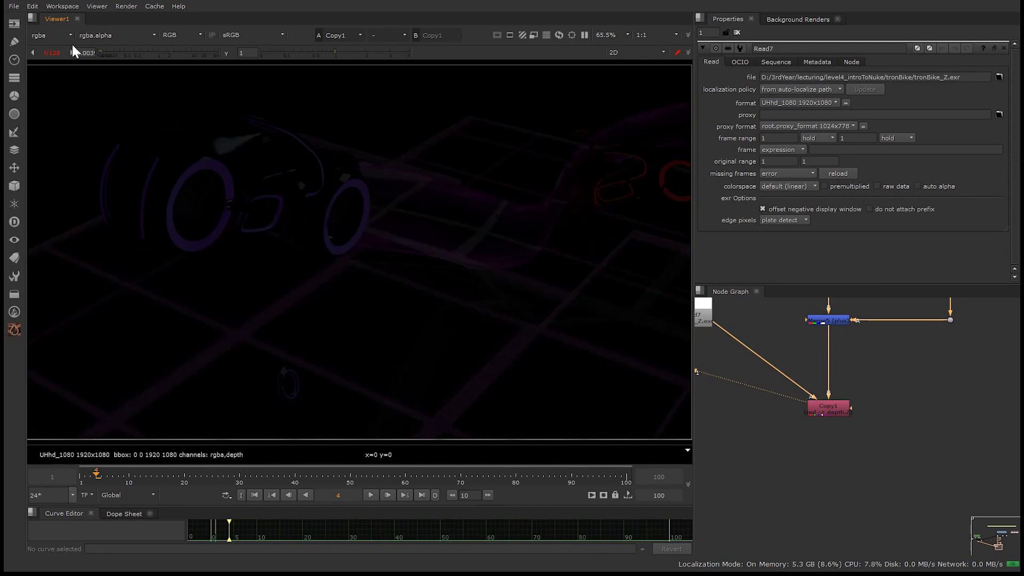
click(57, 52)
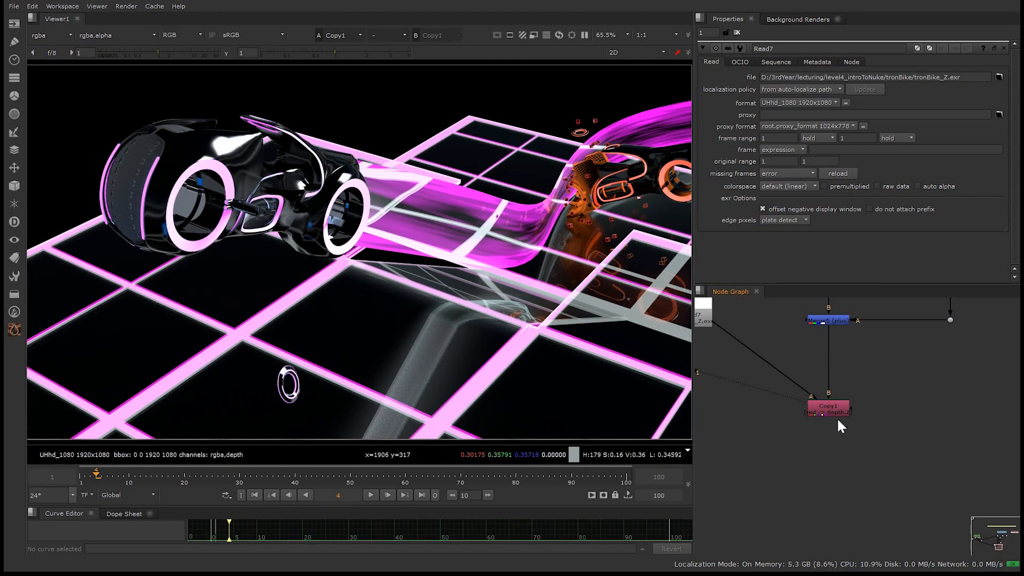
Add a ZDefocus node after the Copy node and position it directly below.
scroll(825, 418, up, 2)
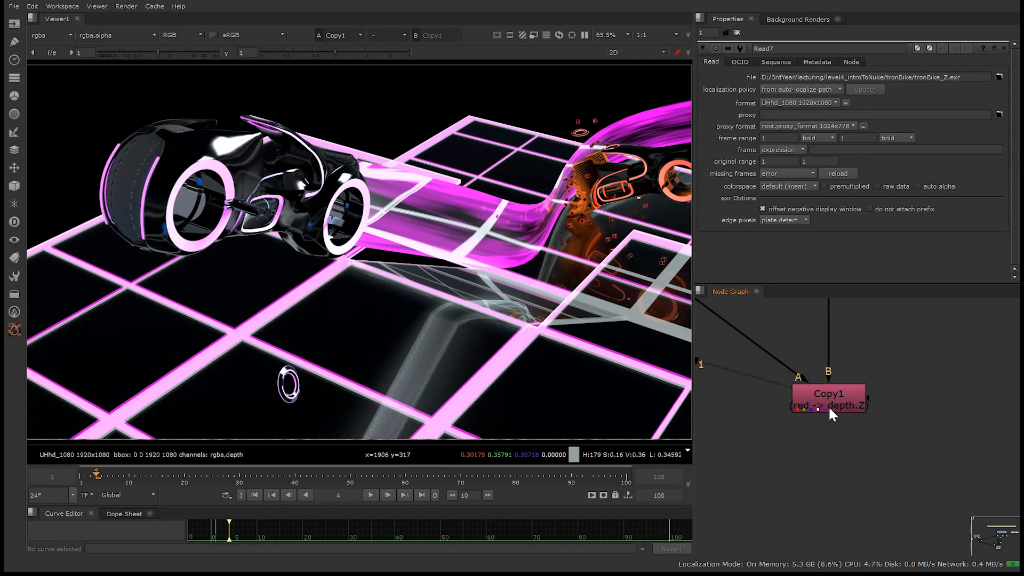
scroll(825, 411, up, 2)
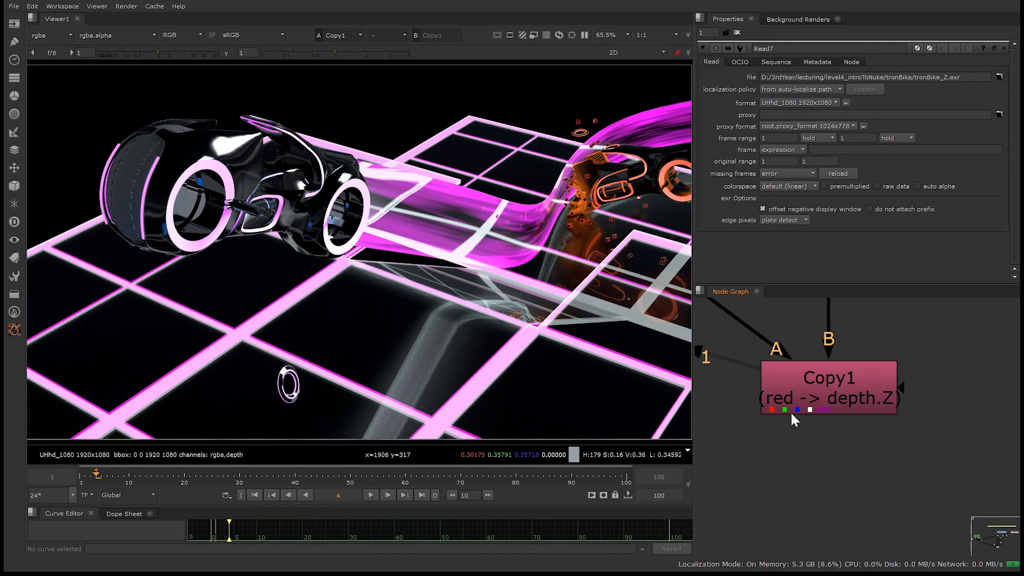
middle_drag(841, 329, 855, 309)
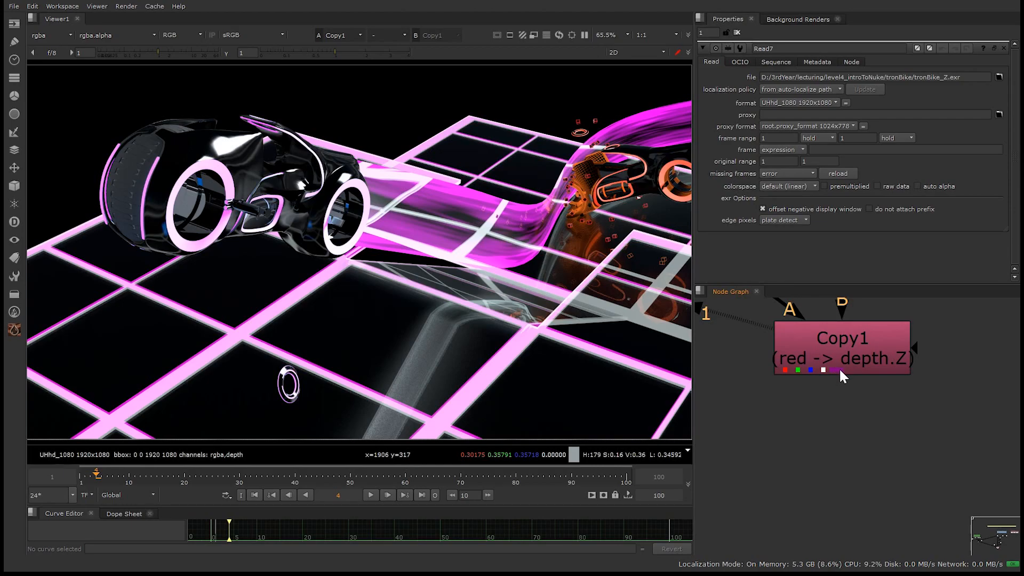
click(870, 369)
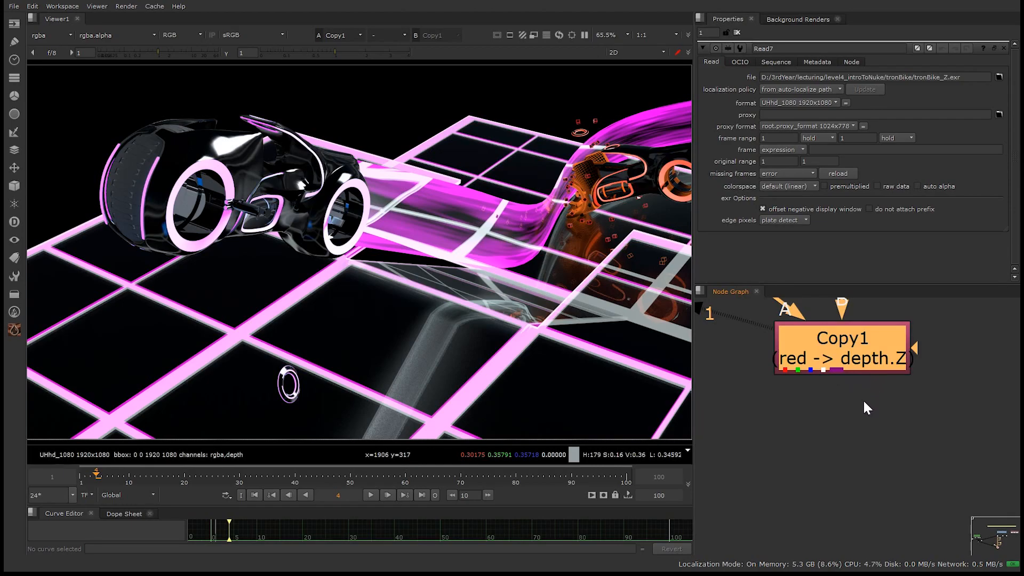
click(868, 408)
click(864, 357)
key(Tab)
text(zde)
click(833, 371)
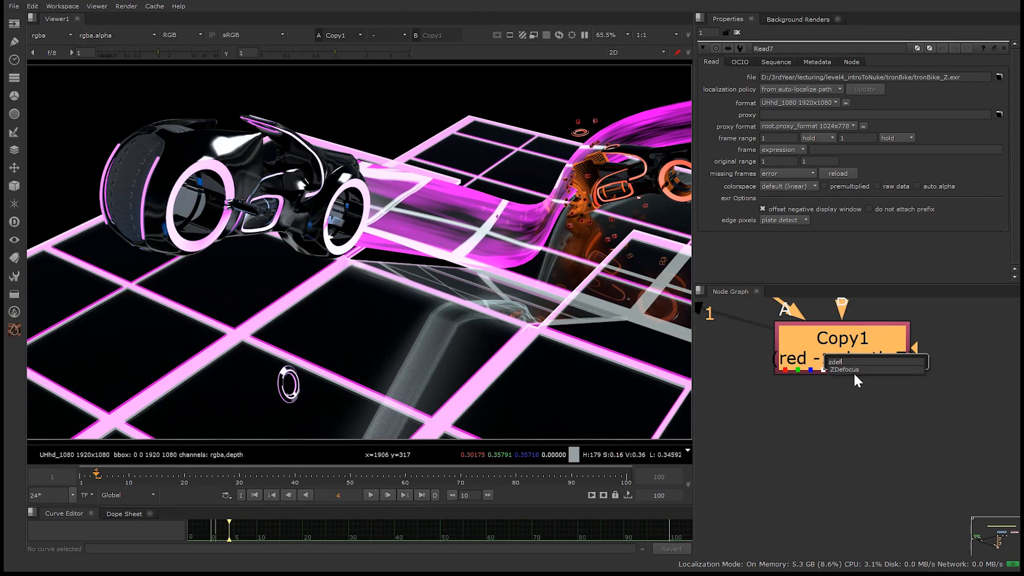
key(Return)
drag(861, 404, 861, 441)
Set the ZDefocus math to depth and place its focal point on the front bike at about x 437, y 808.
click(768, 122)
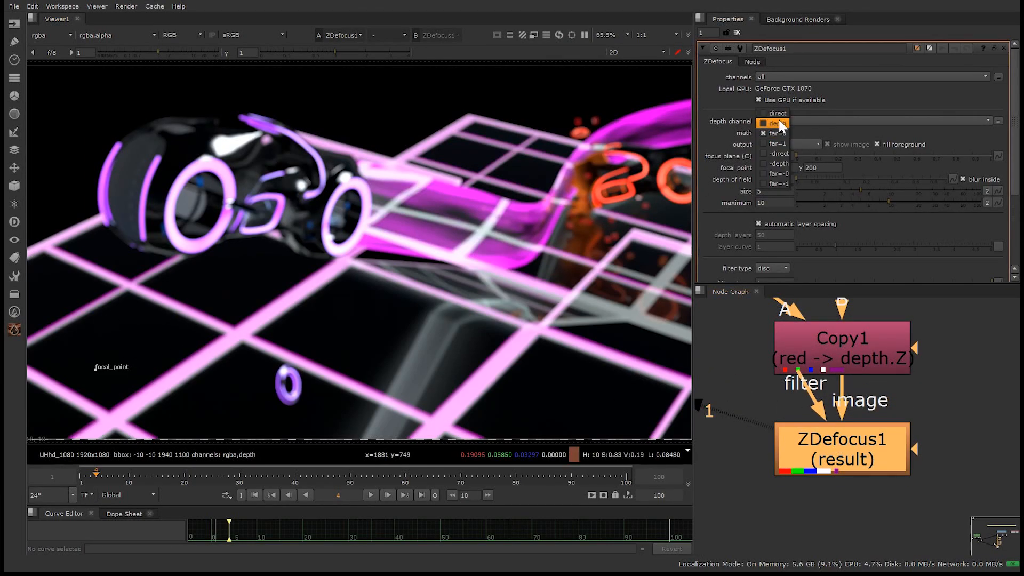
click(777, 122)
drag(100, 364, 187, 143)
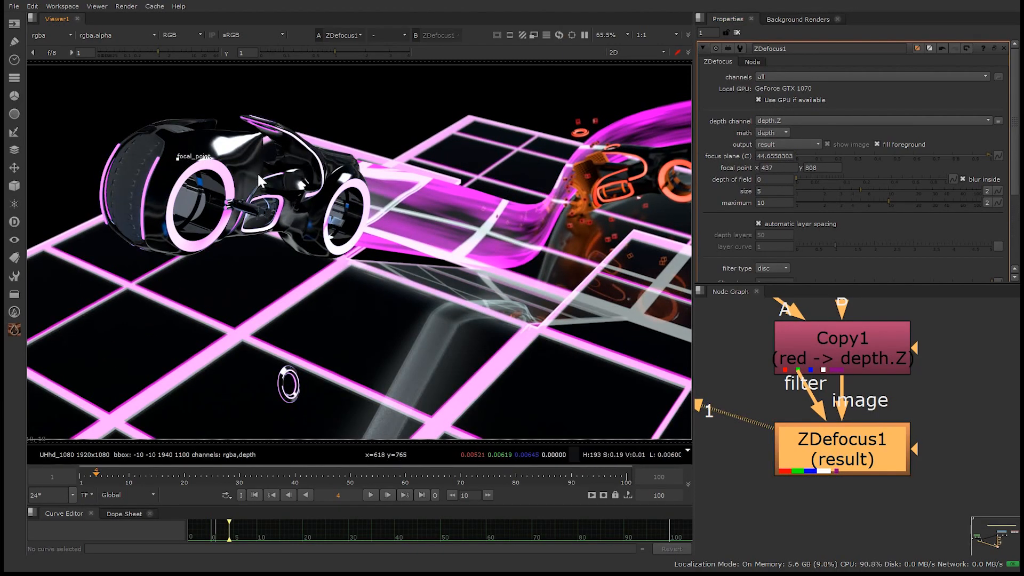
Raise the ZDefocus blur size to 13.6 and the maximum to 41.
click(901, 192)
click(947, 202)
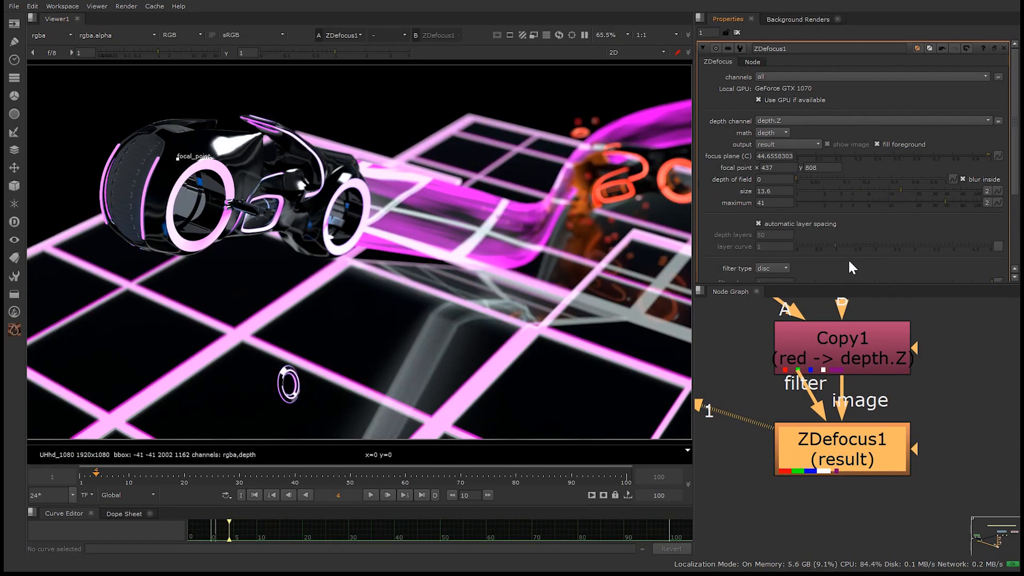
Hide the viewer overlay and move the ZDefocus node slightly further below the Copy node.
key(o)
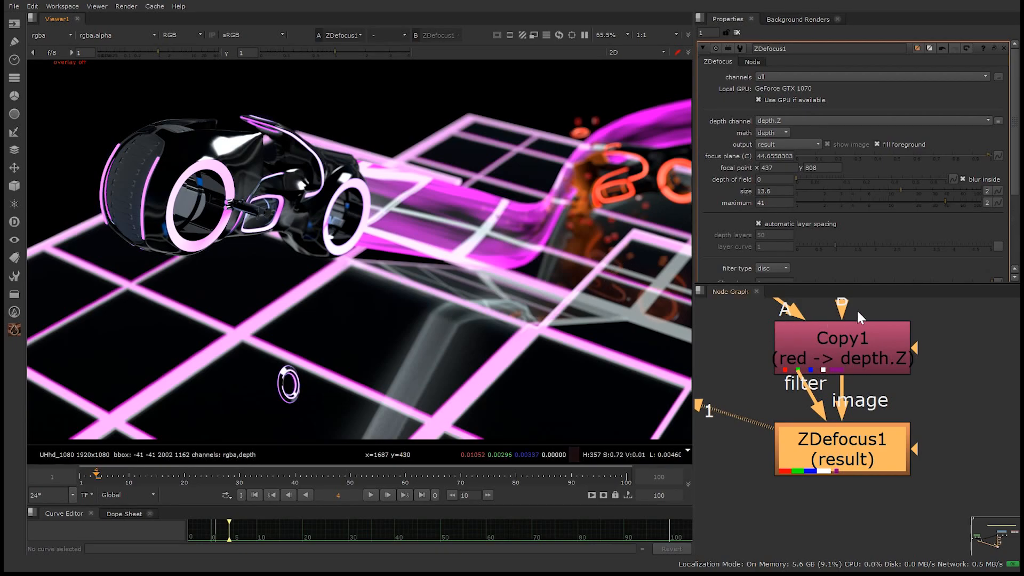
middle_drag(923, 356, 897, 411)
scroll(886, 411, down, 5)
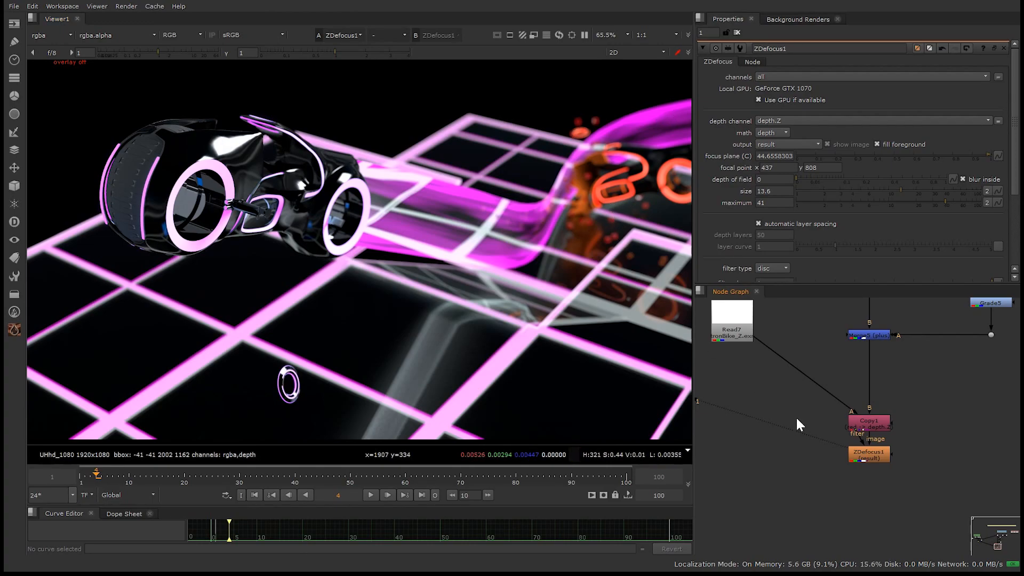
drag(881, 458, 880, 477)
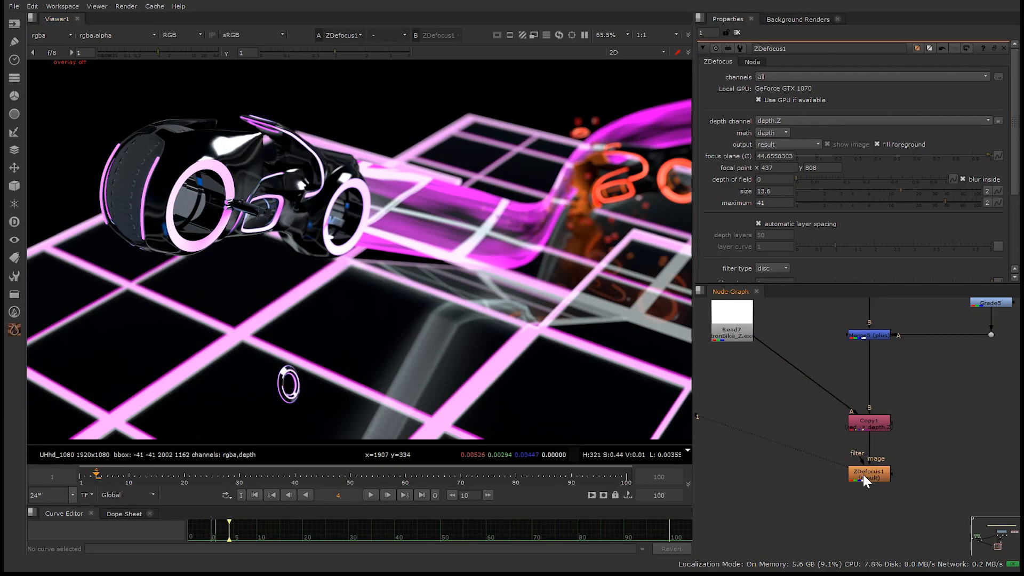
Open the magenta Grade node on the upper light pass and try raising its multiply to 3.45.
middle_drag(880, 332, 873, 474)
middle_drag(909, 355, 880, 464)
scroll(879, 465, down, 3)
middle_drag(867, 426, 873, 478)
double_click(919, 443)
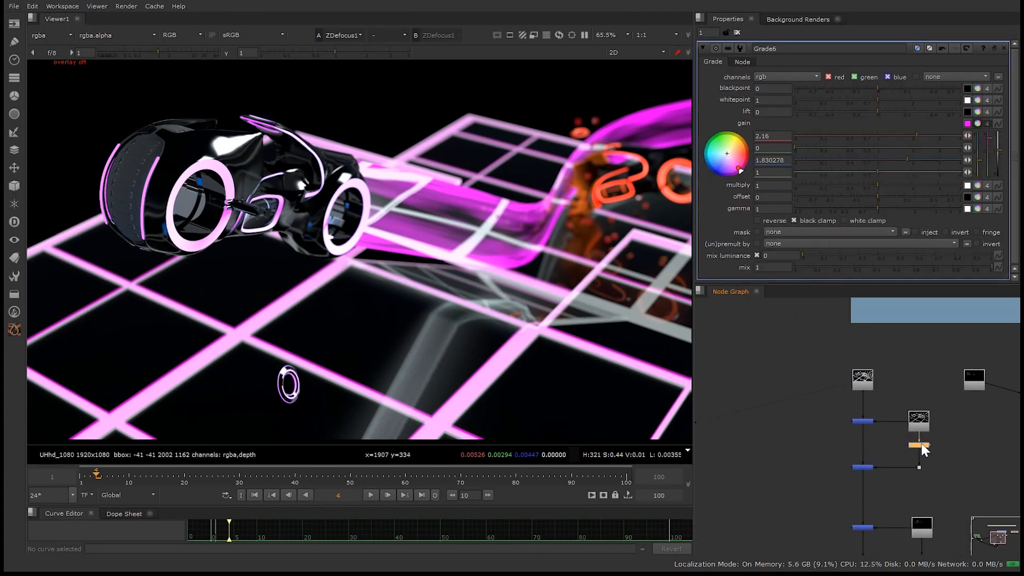
drag(876, 185, 815, 187)
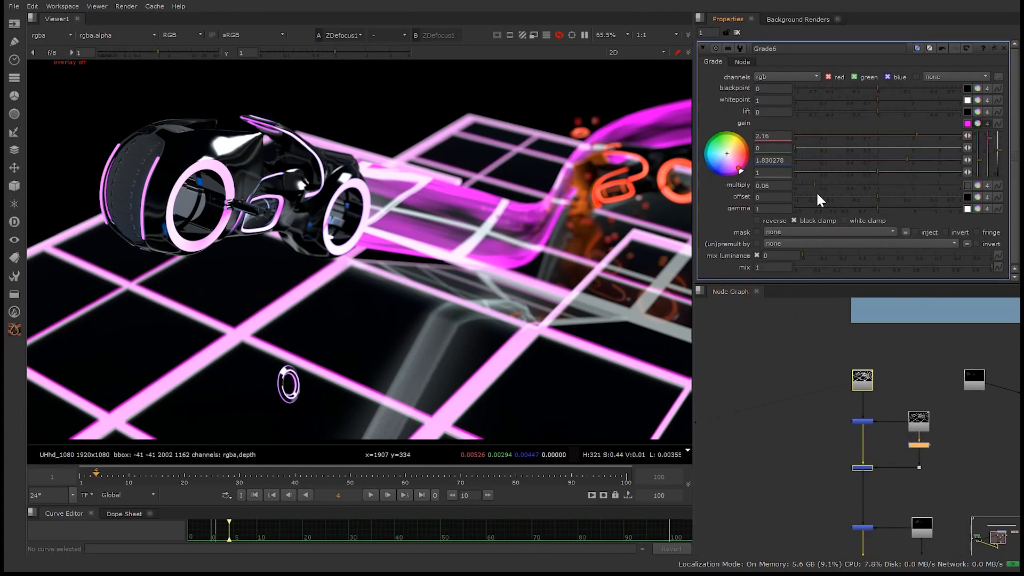
drag(940, 181, 949, 184)
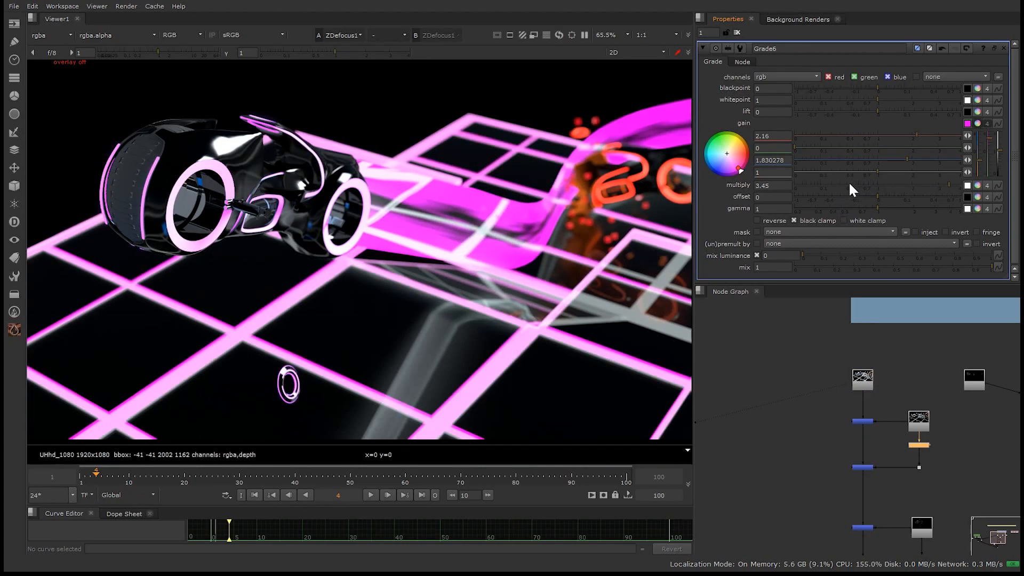
Try multiply values of 0.008 and 0.07 on the magenta Grade node, and restore the multiply to 1.
click(801, 184)
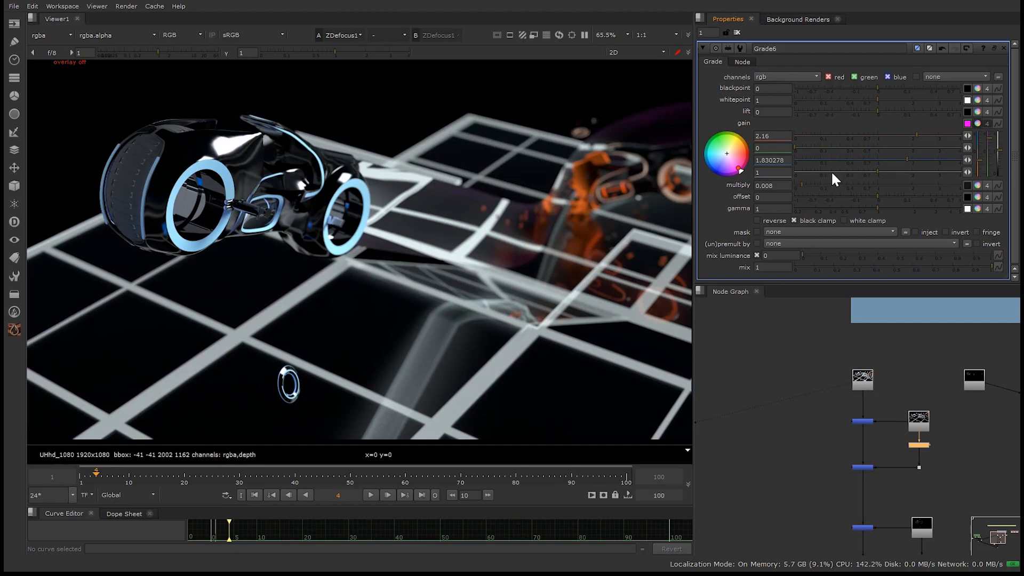
click(815, 185)
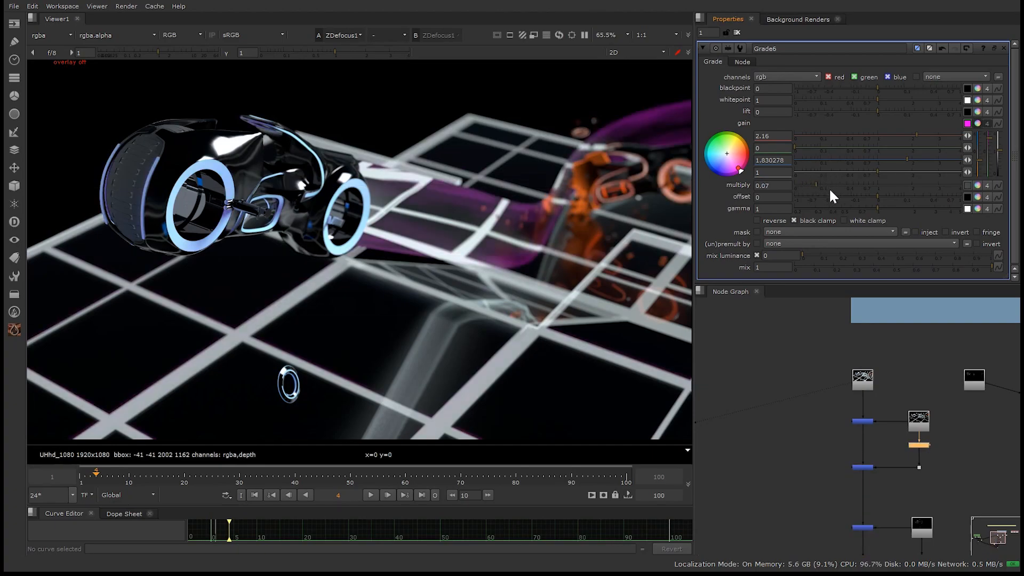
drag(815, 187, 919, 188)
text(1)
click(805, 423)
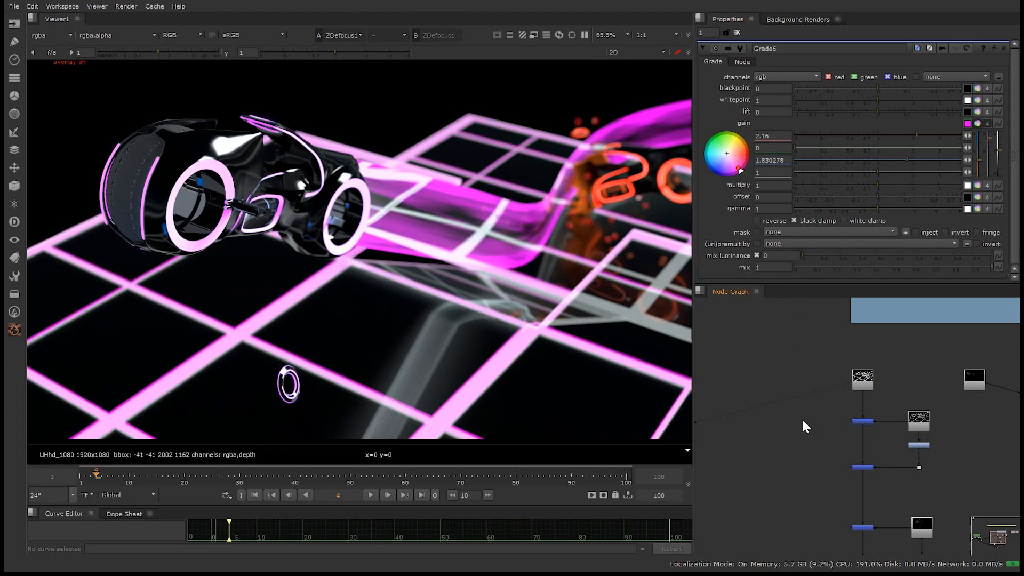
Open the settings of the ZDefocus node at the end of the tronBike tree.
middle_drag(833, 550, 798, 322)
click(828, 414)
double_click(827, 414)
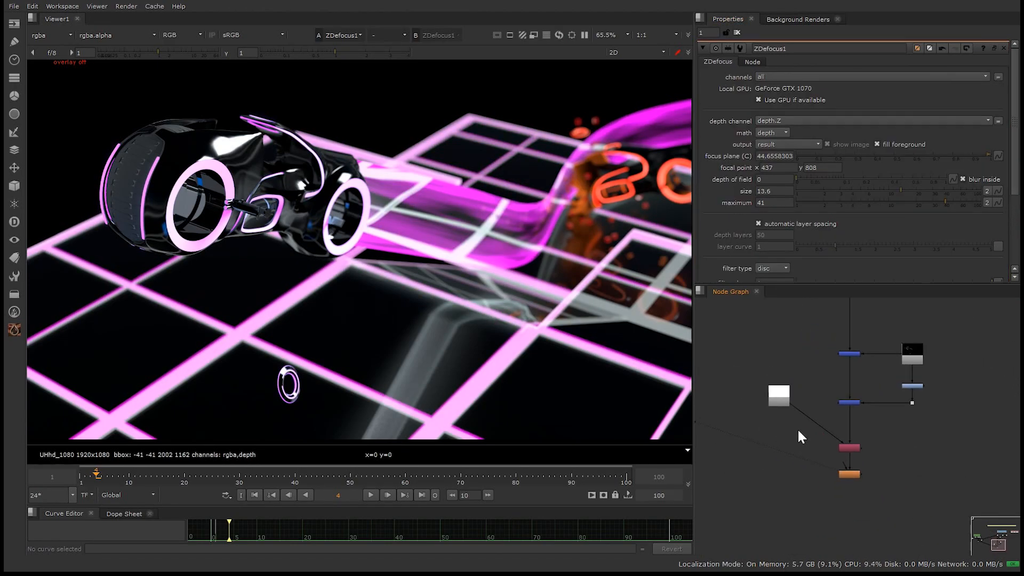
drag(785, 445, 779, 448)
View the bg01.exr plate from the PODRACER backdrop with the whole frame fitted, and close all open node properties.
middle_drag(874, 403, 788, 404)
mouse_move(878, 354)
middle_down()
mouse_move(791, 379)
mouse_move(824, 468)
mouse_move(873, 364)
middle_up()
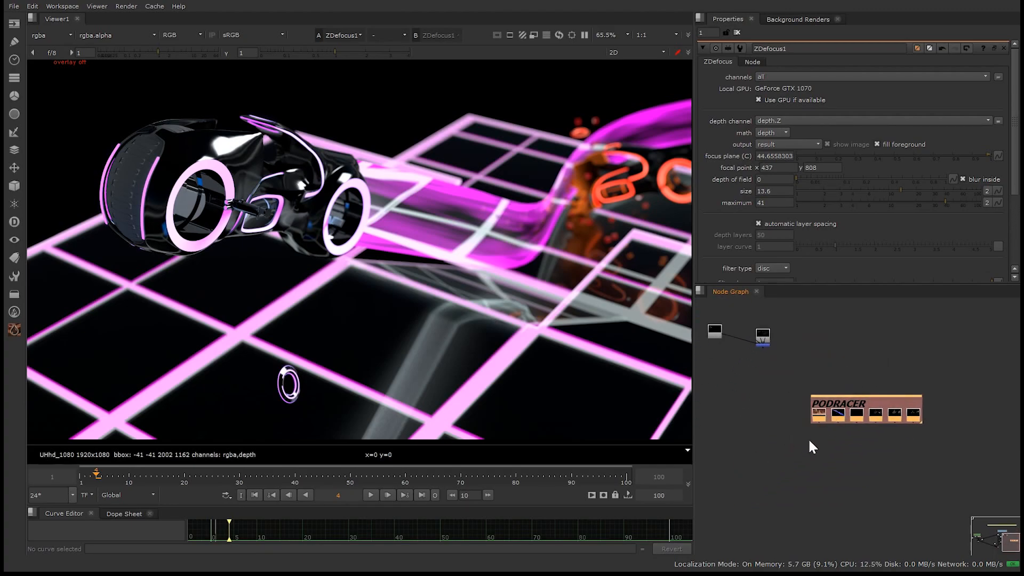
scroll(827, 417, up, 4)
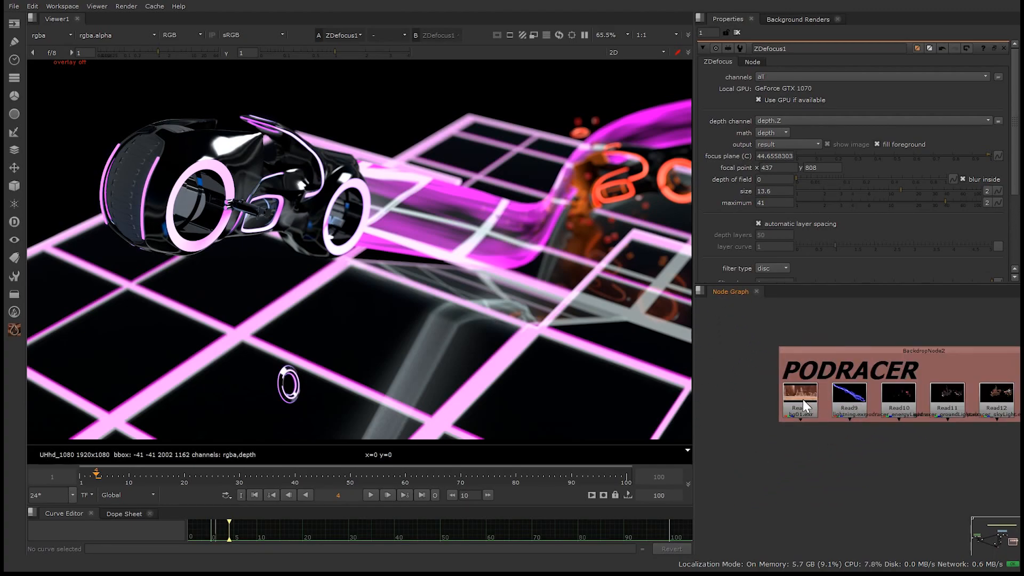
click(807, 399)
key(1)
middle_drag(501, 257, 546, 258)
key(o)
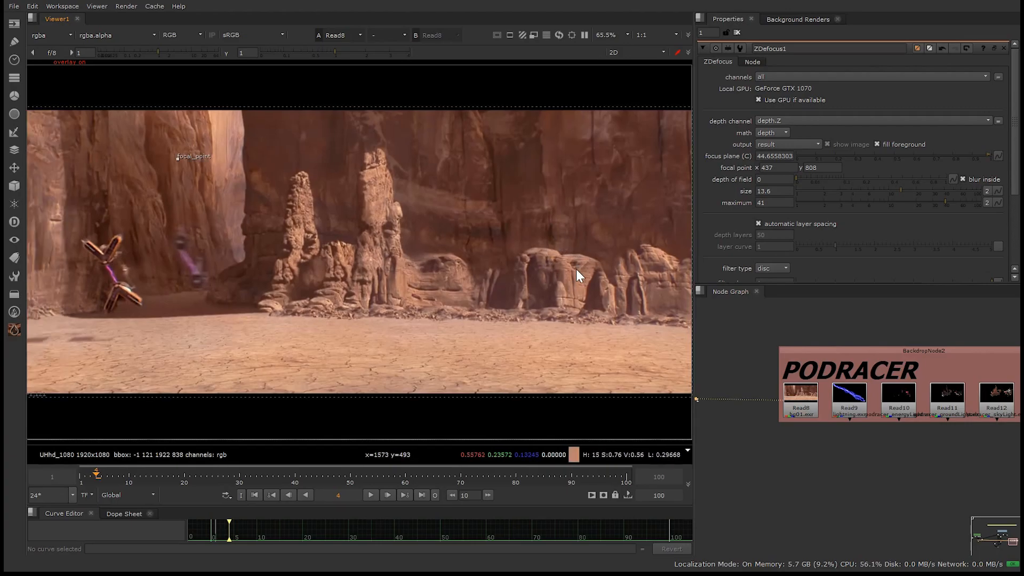
middle_drag(658, 240, 523, 276)
key(f)
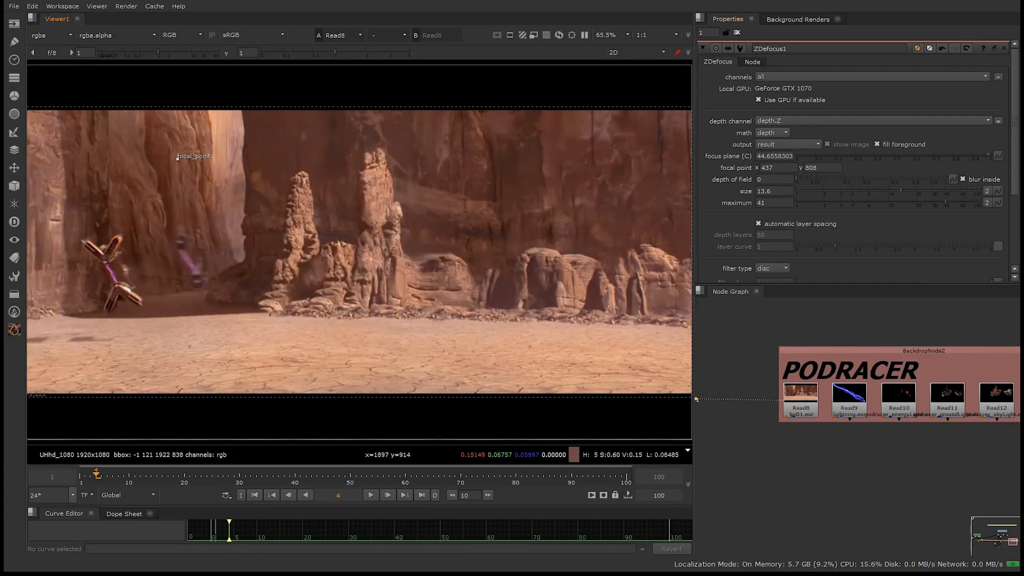
click(737, 32)
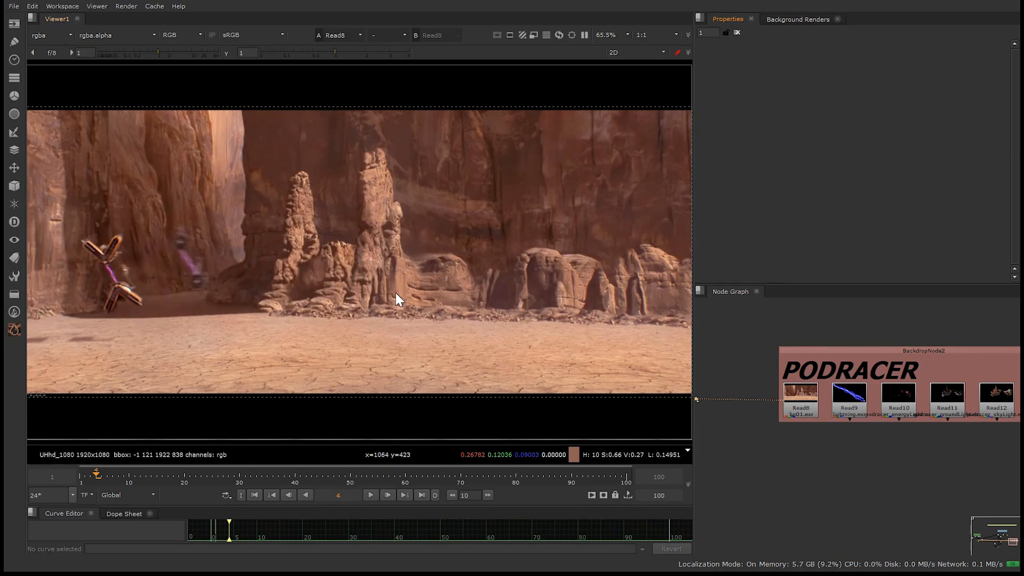
Read in podRender.exr from the podRacer folder beside the PODRACER backdrop.
middle_drag(998, 426, 910, 405)
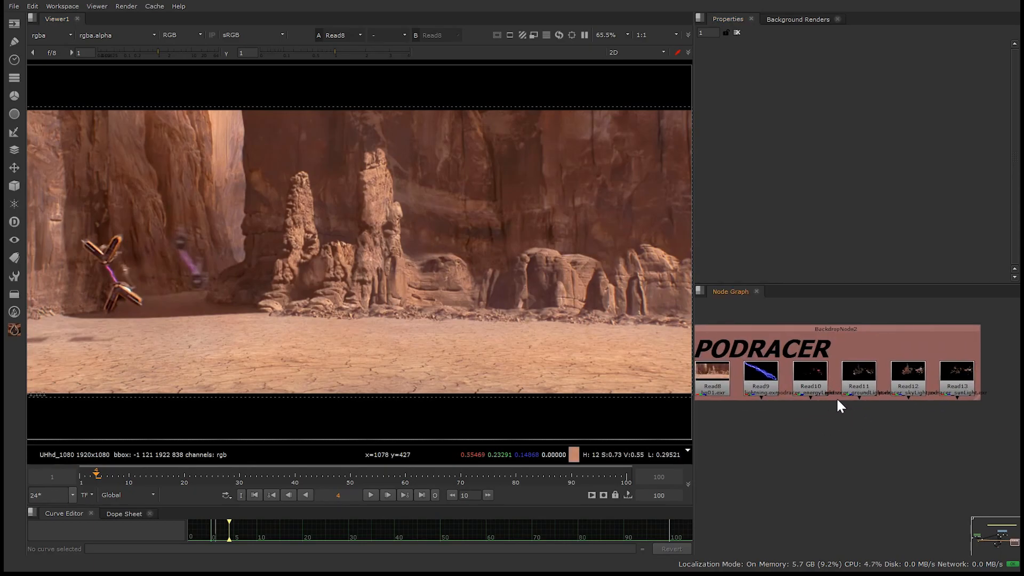
scroll(824, 392, up, 5)
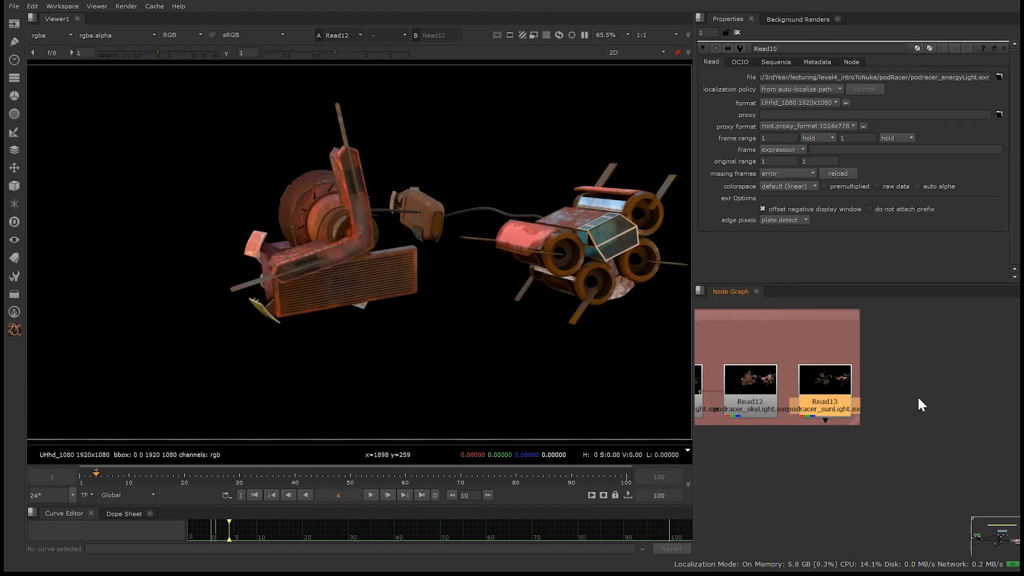
click(919, 394)
key(r)
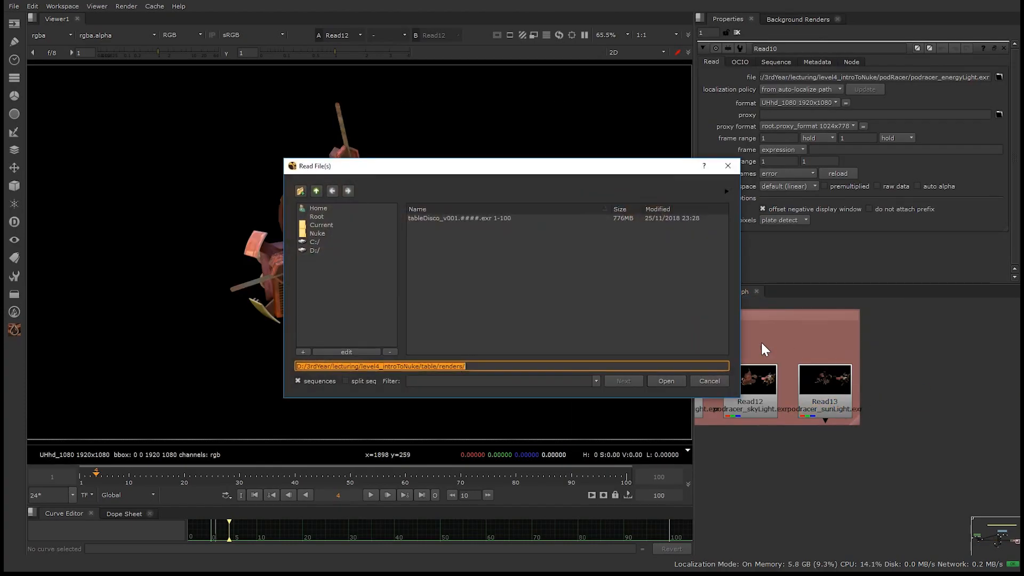
click(317, 190)
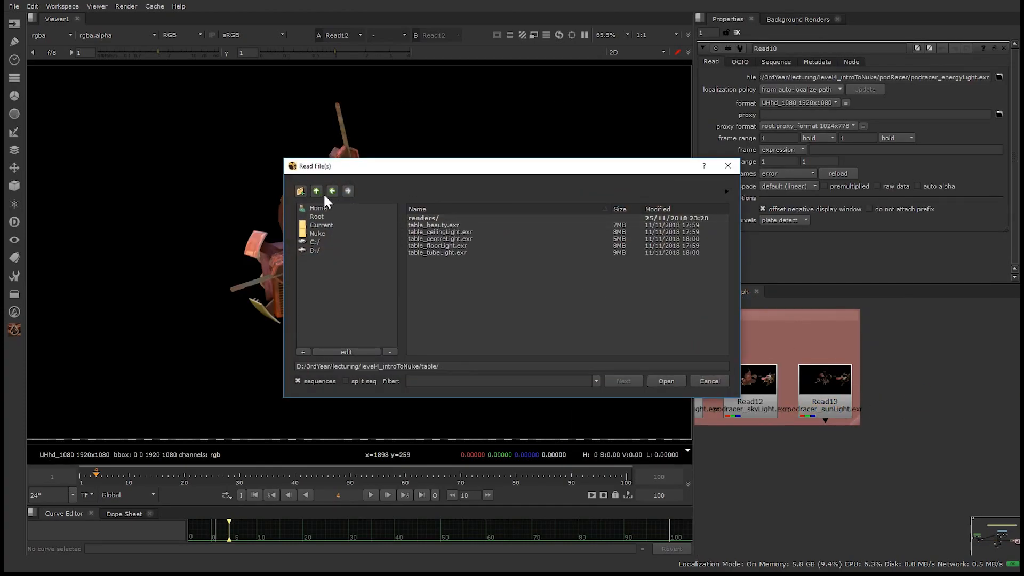
click(317, 191)
double_click(440, 219)
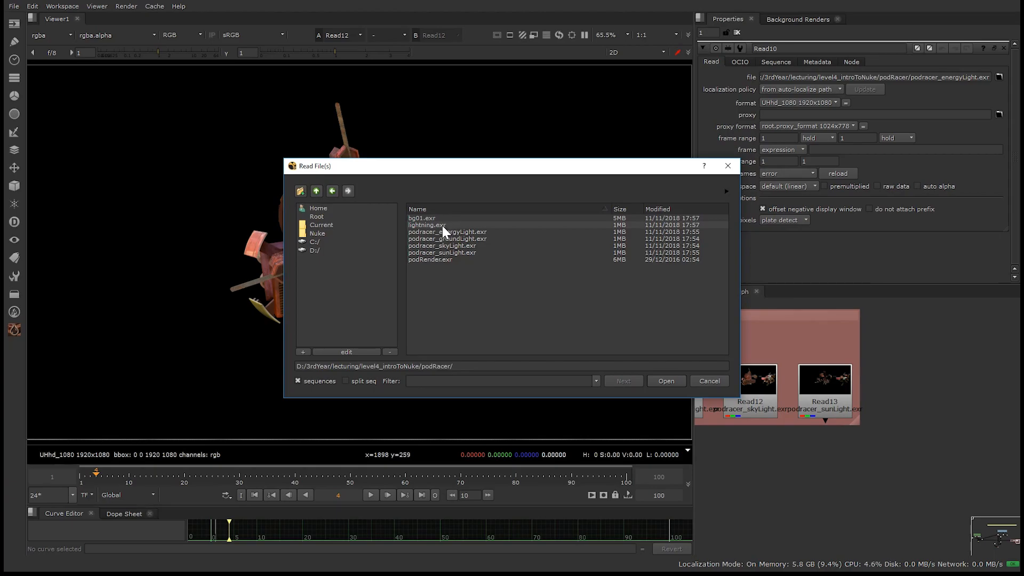
click(443, 259)
click(673, 382)
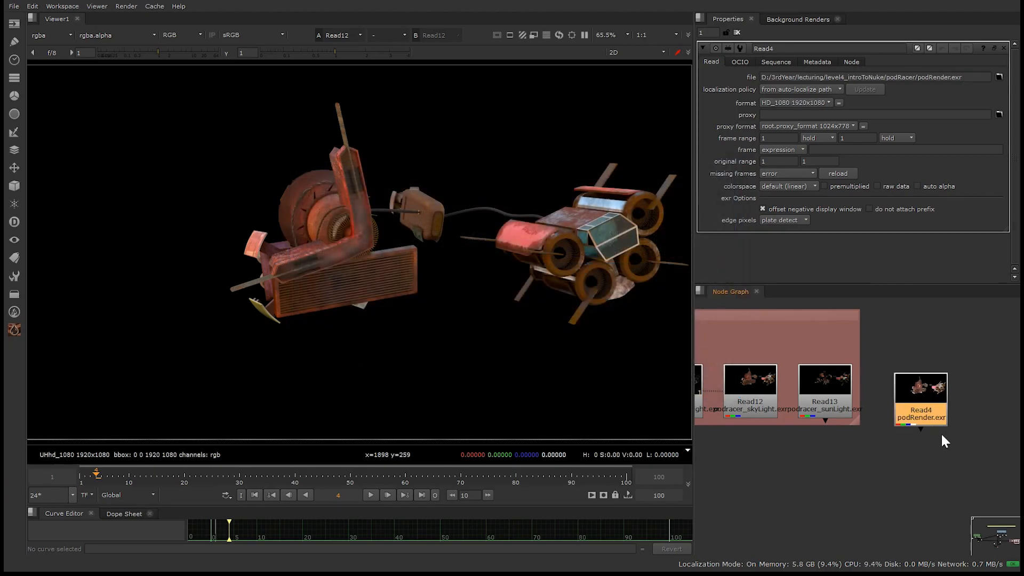
View the podRender.exr image and toggle between its alpha channel and full colour.
drag(924, 407, 922, 417)
key(1)
key(a)
key(a)
key(a)
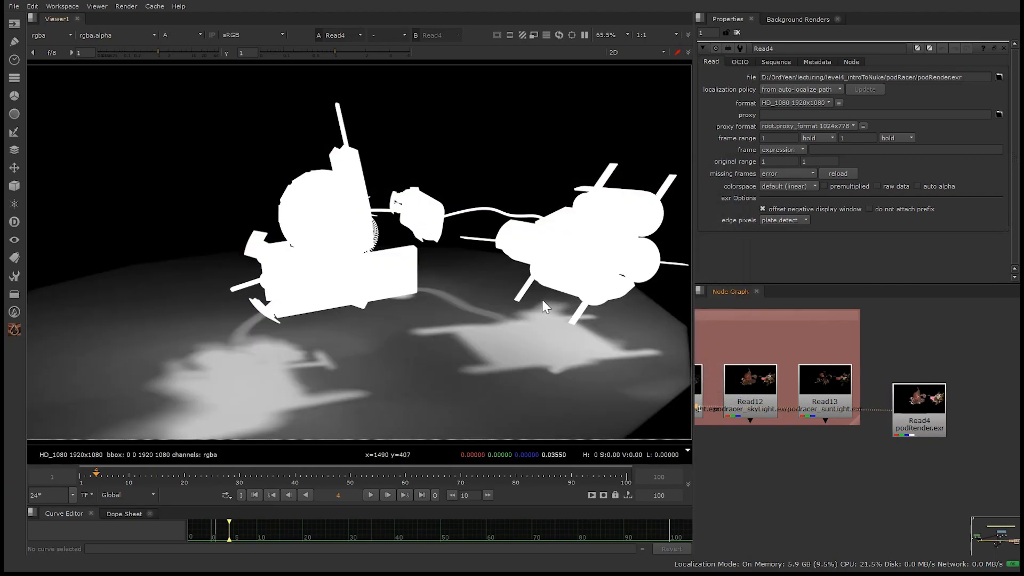
key(a)
Move the podRender.exr read node to empty space below the PODRACER backdrop.
scroll(849, 455, down, 4)
middle_drag(881, 402, 964, 366)
drag(975, 363, 791, 418)
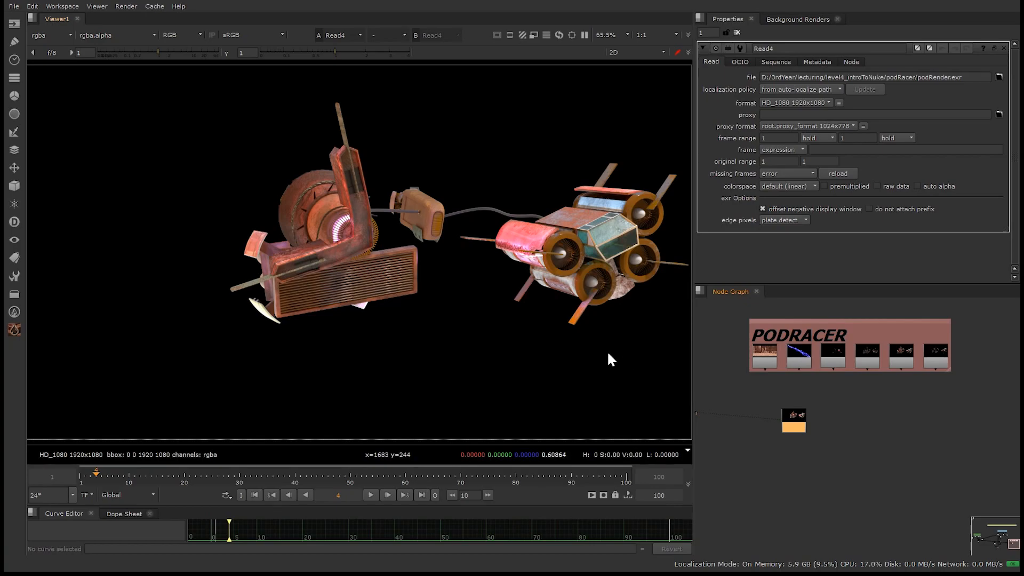
scroll(747, 430, up, 4)
middle_drag(748, 429, 841, 402)
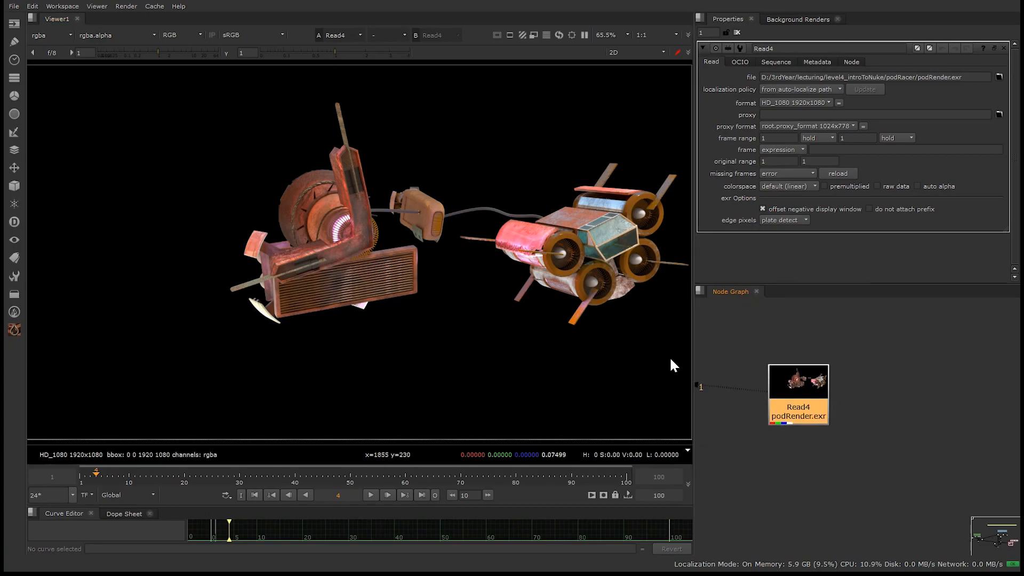
Examine the podRender.exr alpha channel up close around the pod edges and ground shadows, and refit the frame.
key(a)
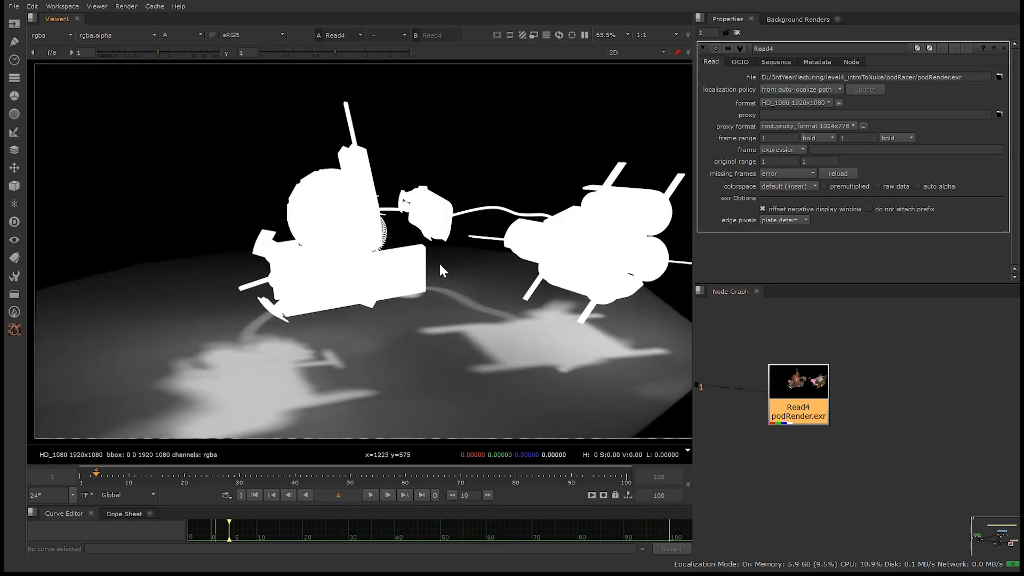
scroll(350, 175, up, 5)
middle_drag(351, 174, 452, 210)
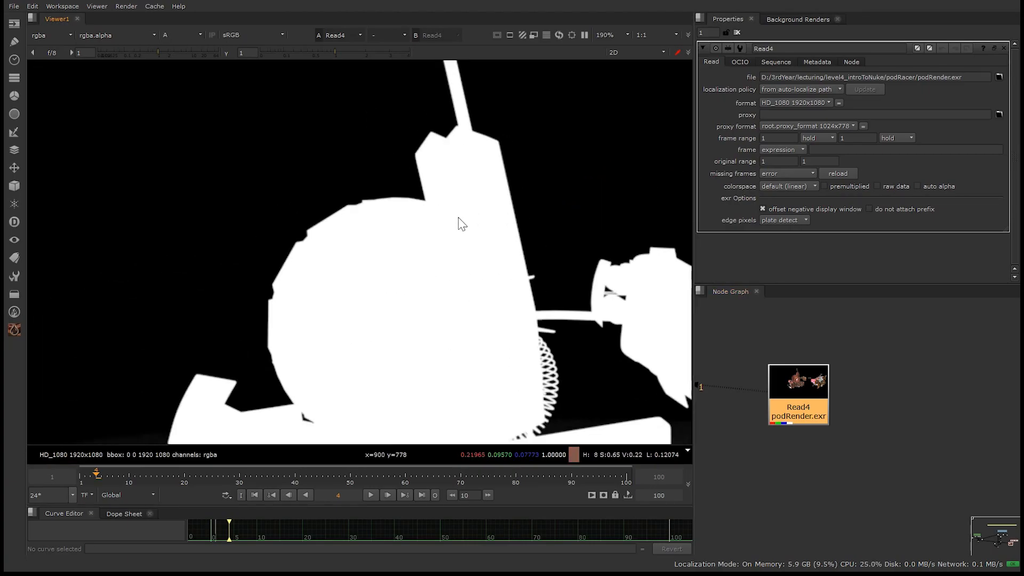
middle_drag(536, 255, 419, 48)
middle_drag(487, 300, 329, 179)
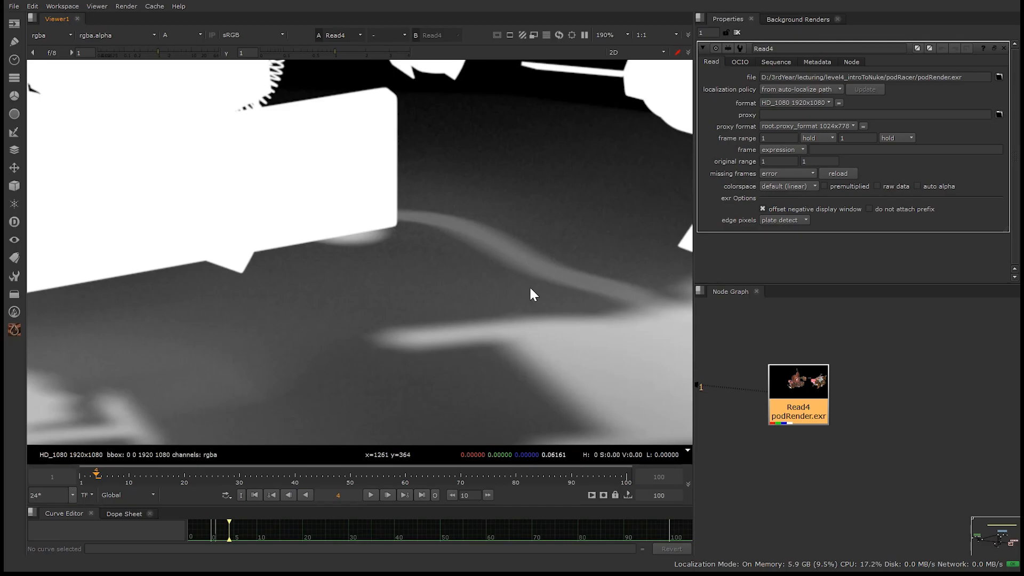
middle_drag(318, 355, 486, 187)
middle_drag(256, 286, 327, 319)
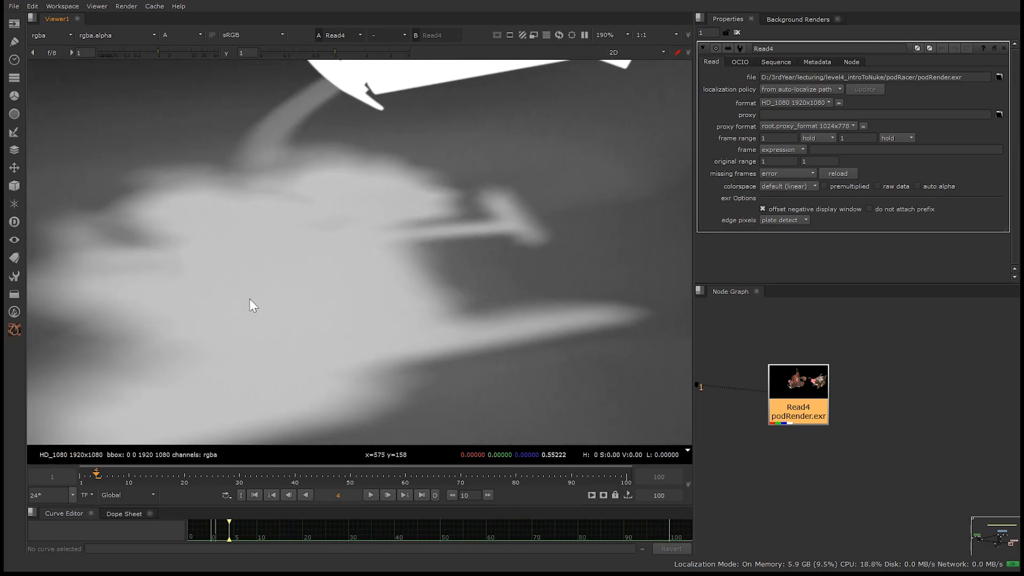
middle_drag(238, 297, 521, 277)
scroll(533, 228, down, 5)
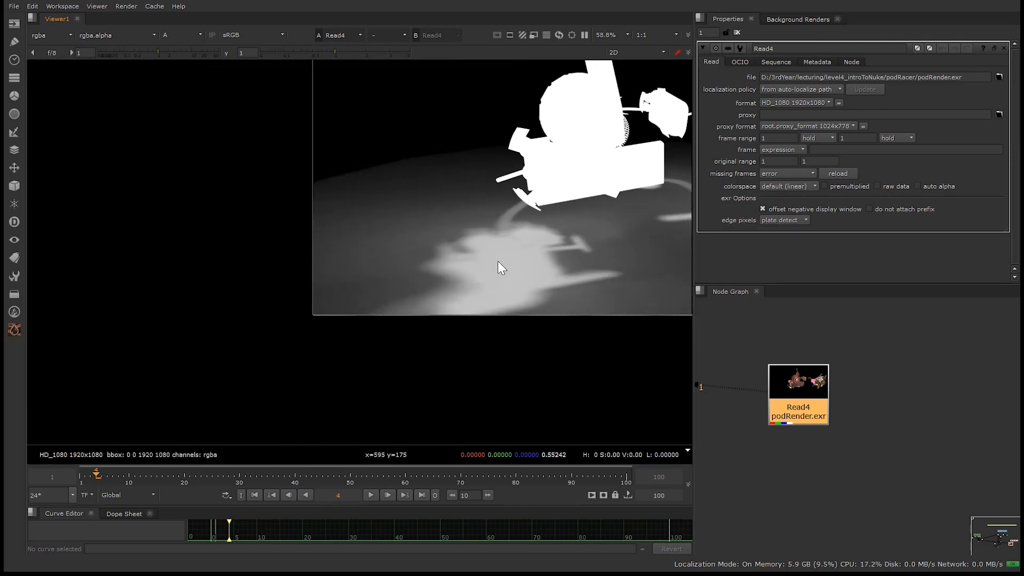
key(f)
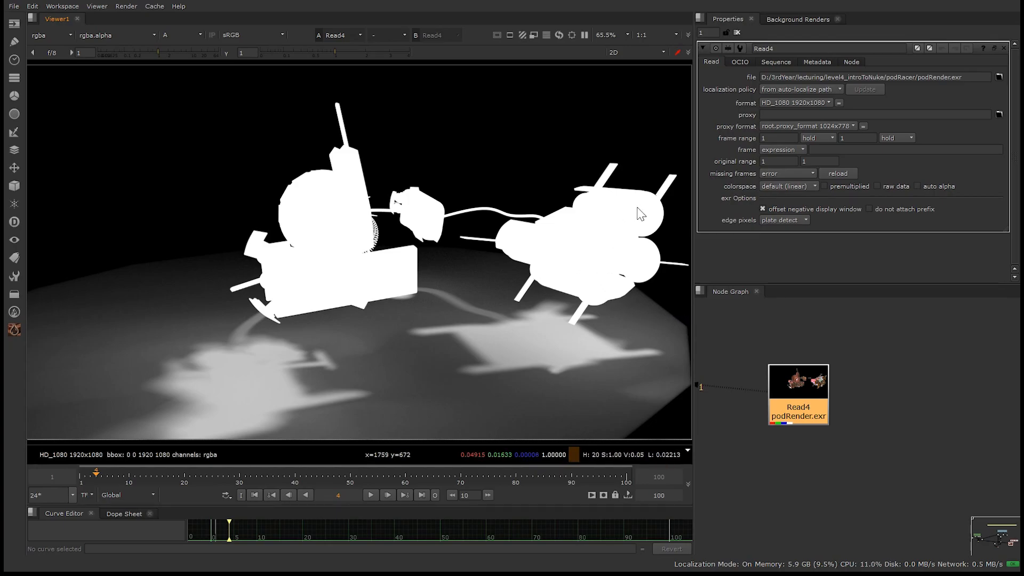
Add a Merge node set to over below bg01.exr, with bg01.exr as input B and podRender.exr as input A.
middle_drag(788, 420, 763, 503)
scroll(795, 444, down, 2)
middle_drag(795, 445, 784, 411)
click(820, 442)
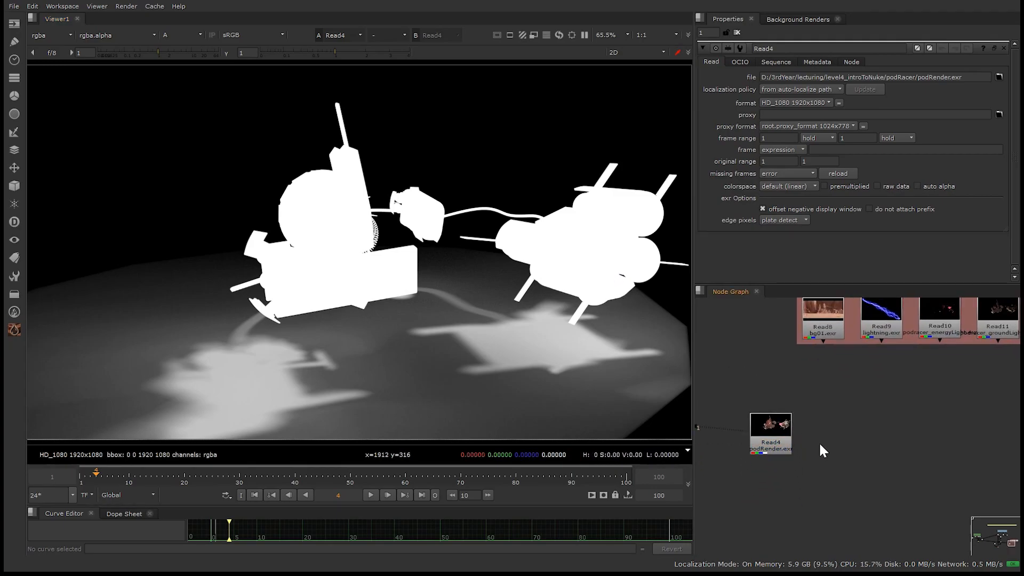
key(m)
drag(828, 423, 825, 320)
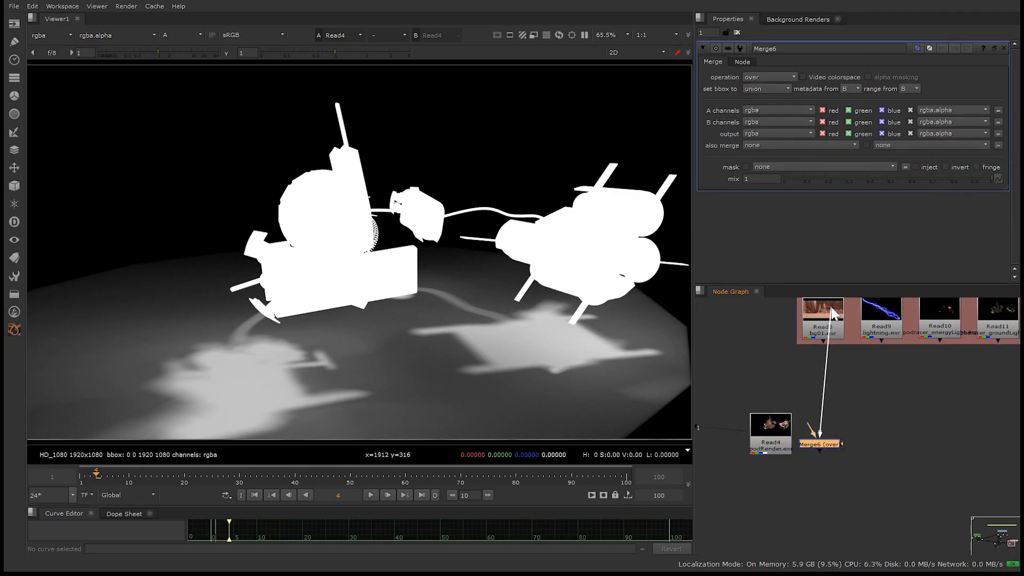
drag(822, 444, 776, 435)
drag(777, 435, 749, 401)
click(768, 458)
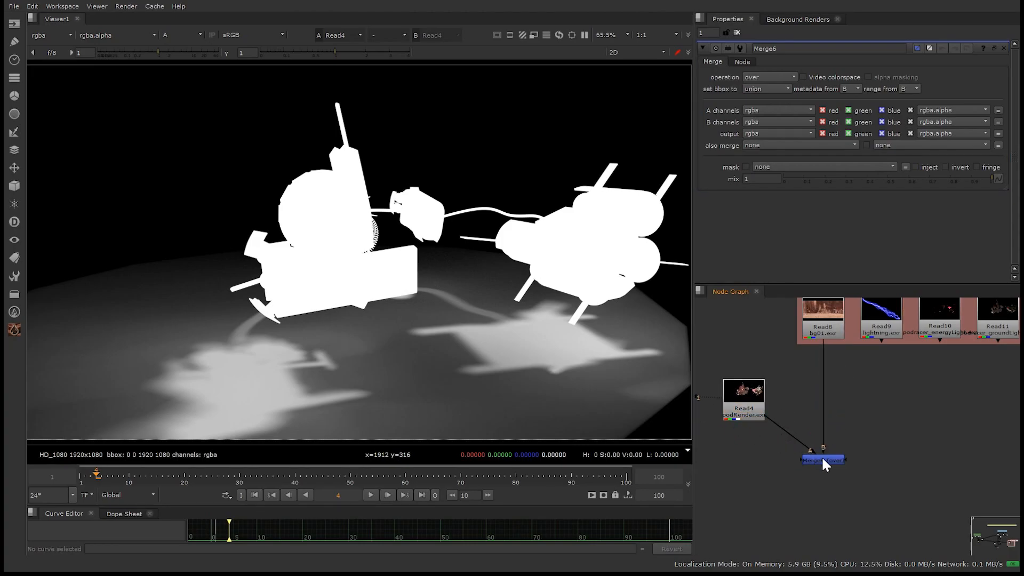
Show the Merge output of the podracer over the canyon plate in full colour.
drag(862, 453, 786, 500)
key(1)
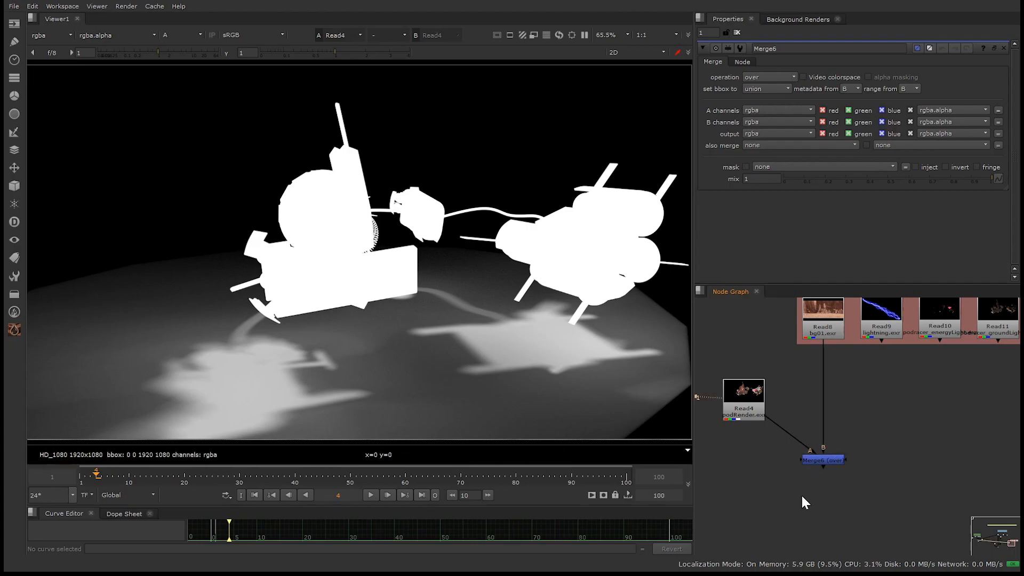
key(a)
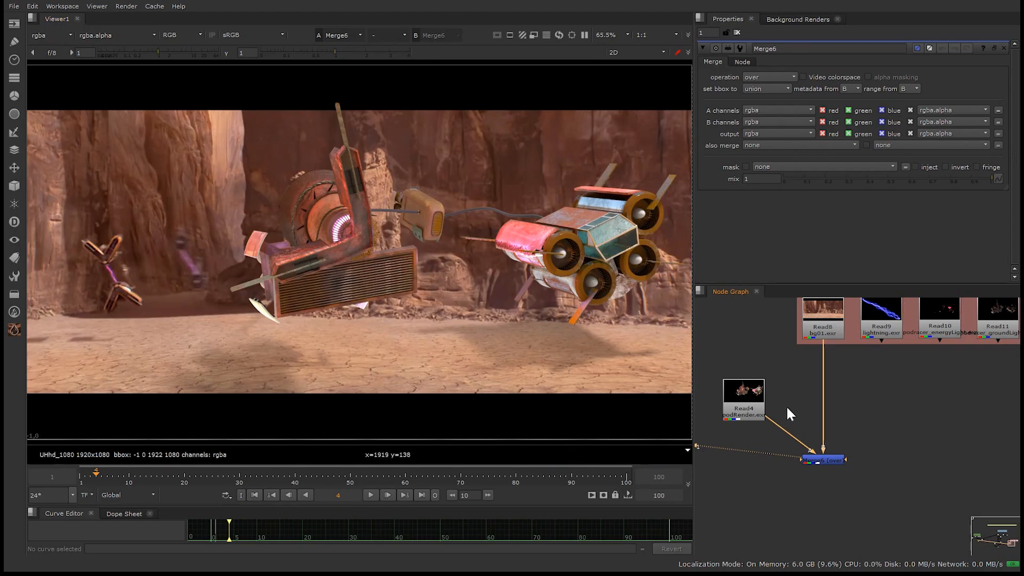
Look over the node graph around the PODRACER backdrop and the Merge below bg01.exr.
middle_drag(776, 408, 913, 408)
scroll(889, 414, down, 5)
middle_drag(806, 417, 975, 386)
middle_drag(864, 328, 821, 468)
scroll(844, 399, down, 3)
middle_drag(801, 423, 960, 390)
middle_drag(892, 411, 786, 367)
middle_drag(936, 392, 830, 389)
scroll(880, 381, up, 5)
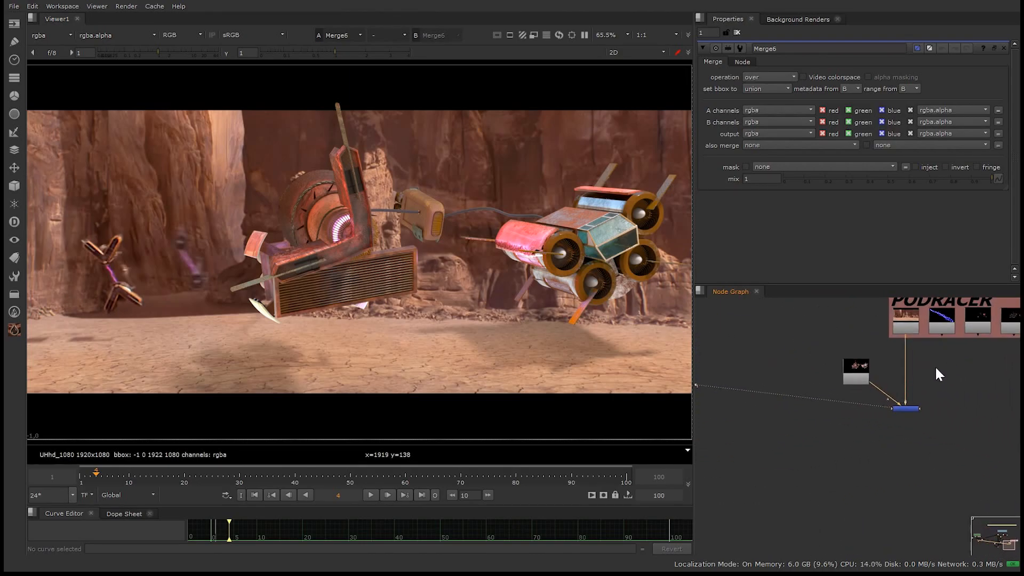
middle_drag(944, 372, 860, 425)
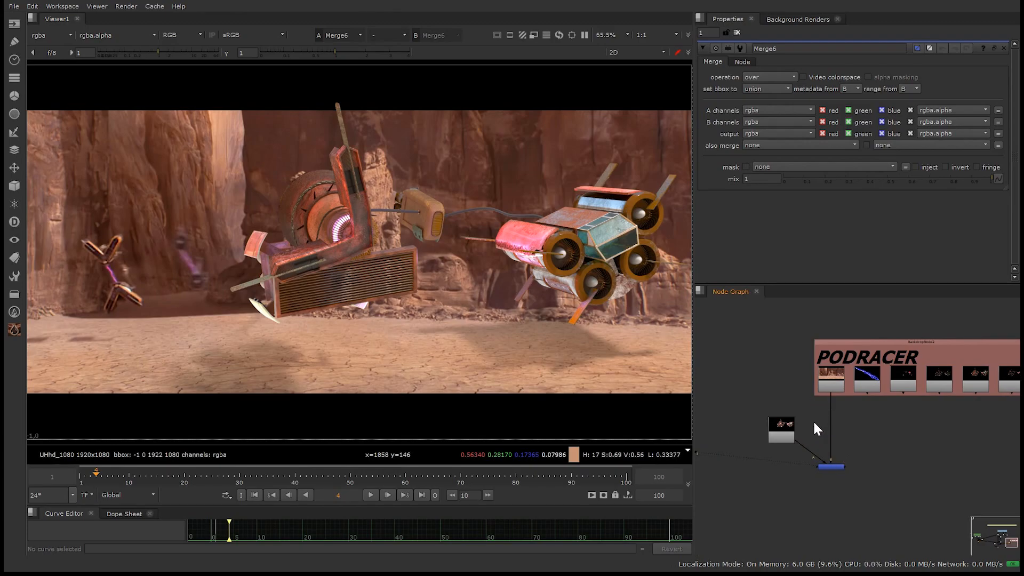
middle_drag(854, 446, 836, 443)
Examine the purple energy beams of the distant podracers in the background plate up close, and refit the frame.
scroll(186, 202, up, 8)
scroll(269, 224, down, 2)
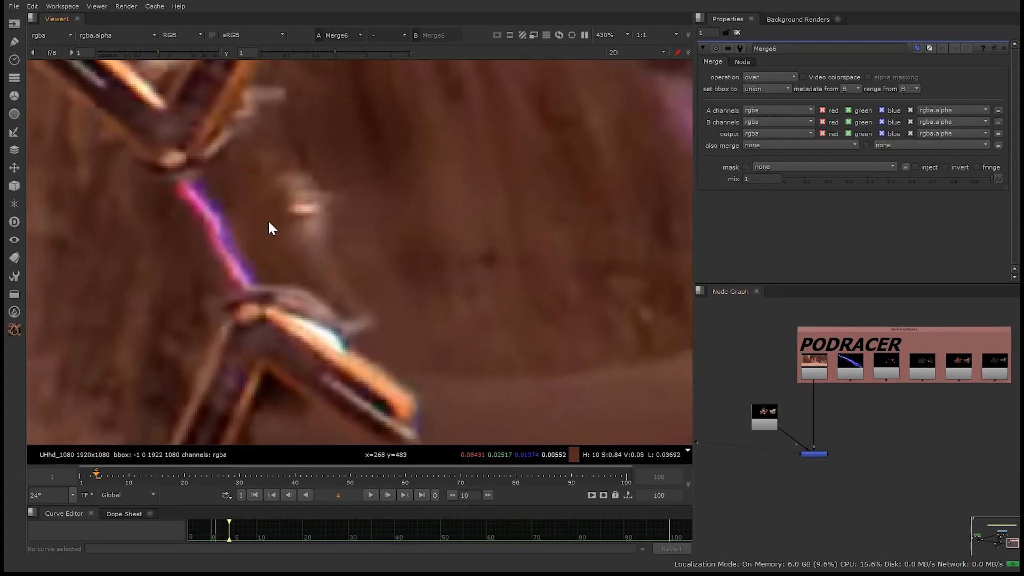
scroll(296, 267, down, 3)
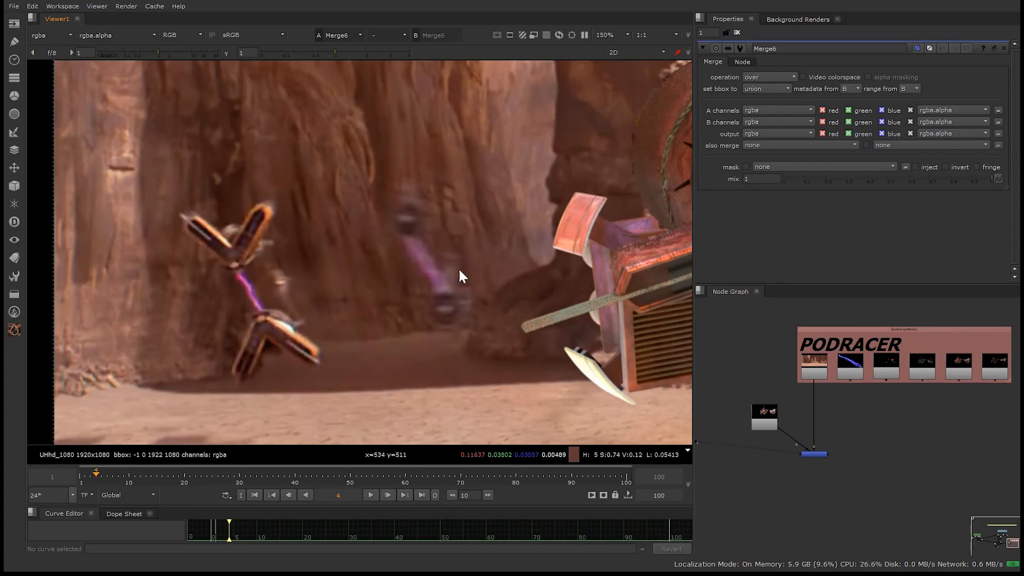
middle_drag(480, 270, 334, 309)
middle_drag(214, 343, 366, 320)
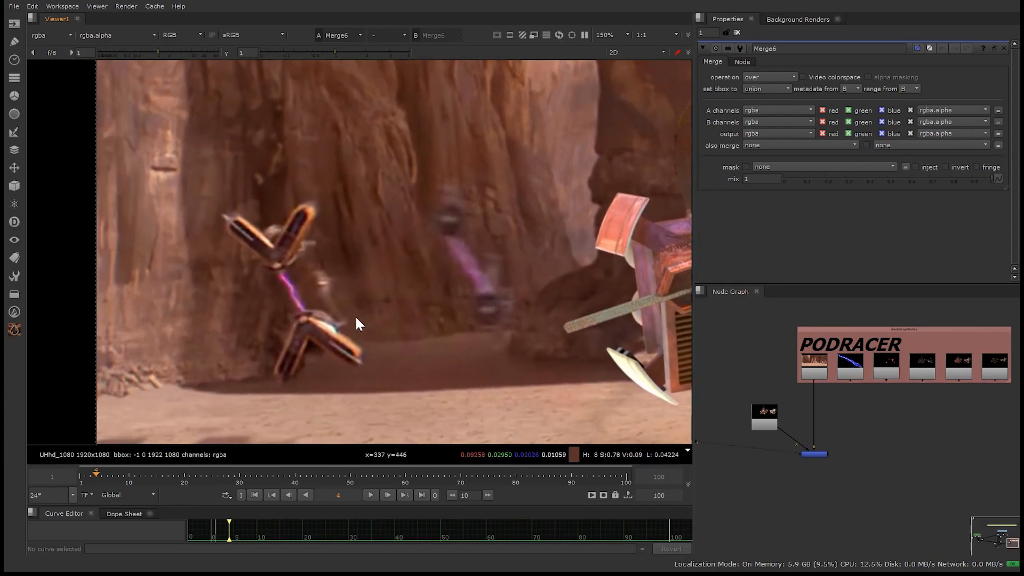
scroll(335, 285, up, 2)
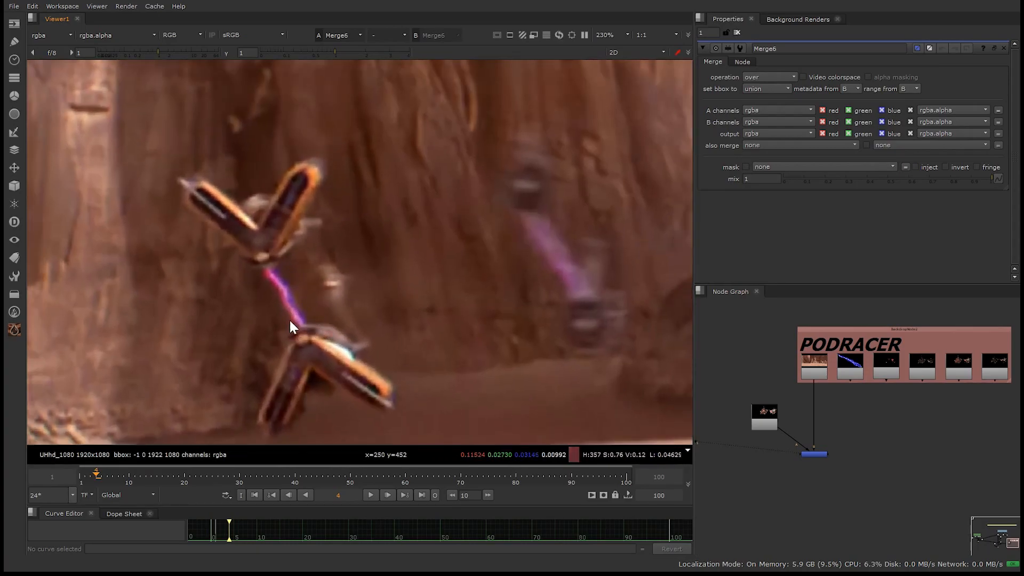
key(f)
Move the lightning.exr read node out below the PODRACER backdrop and compare its image with the Merge output.
mouse_move(850, 371)
mouse_down()
mouse_move(849, 393)
mouse_move(871, 417)
mouse_up()
key(1)
click(869, 431)
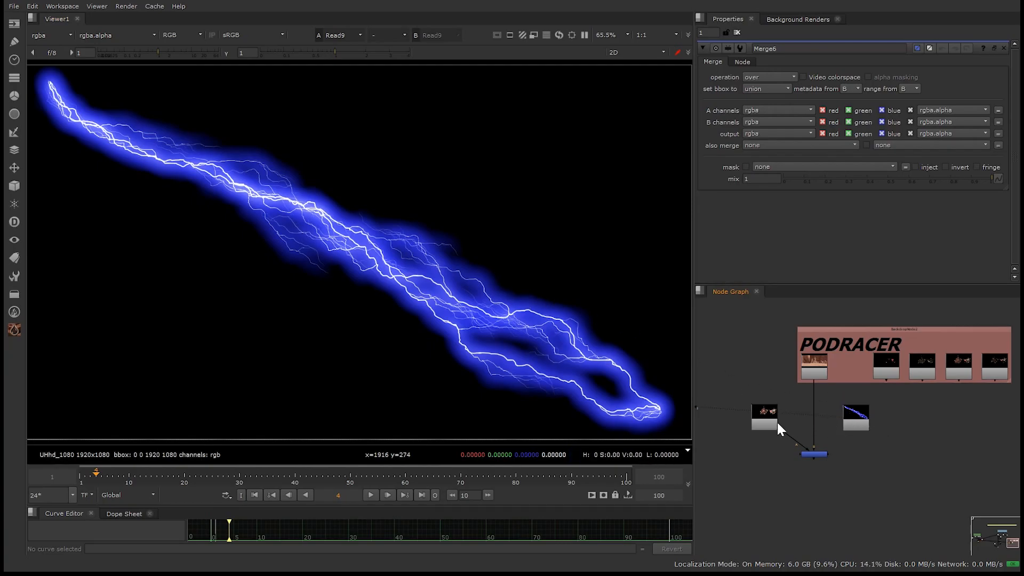
click(820, 456)
key(1)
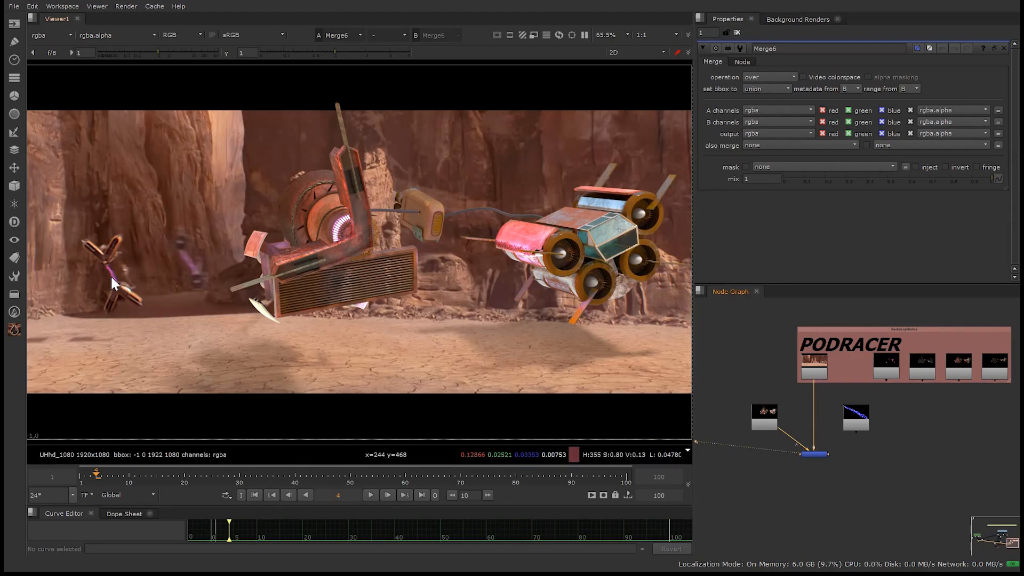
Add a HueShift node after lightning.exr and set its hue rotation to 12 to turn the lightning purple.
click(862, 419)
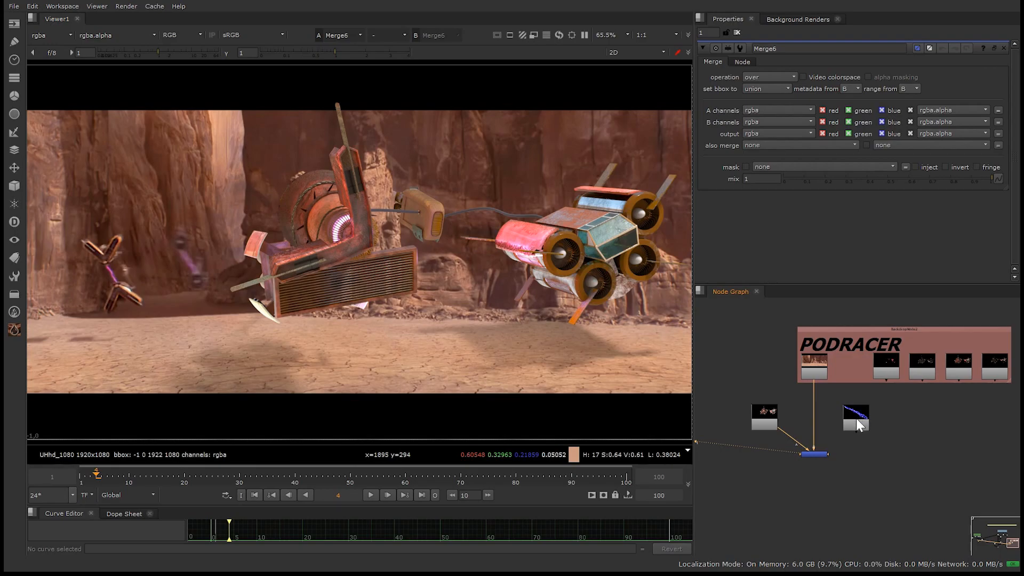
key(1)
key(Tab)
text(huj)
key(BackSpace)
text(e)
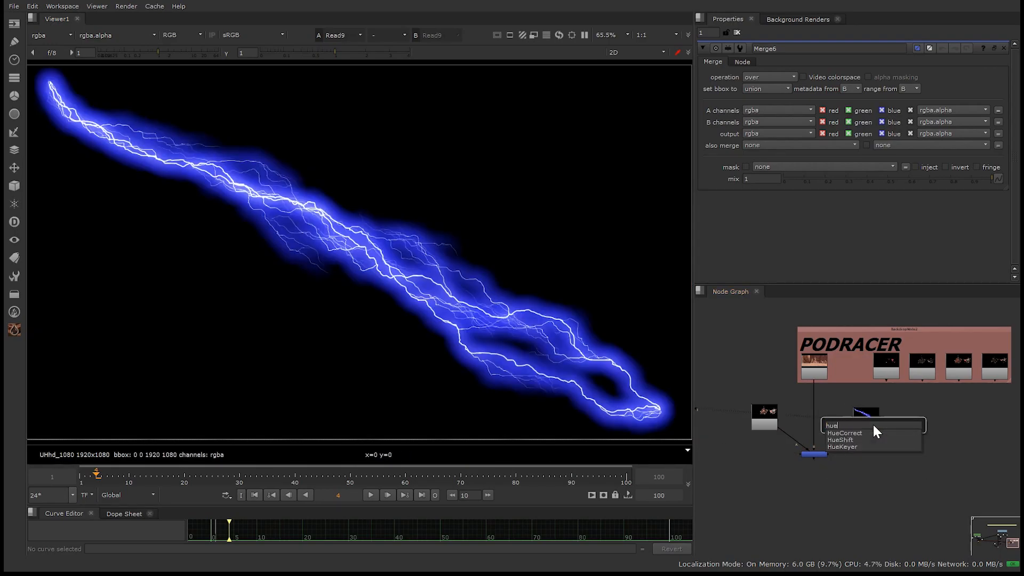
text(s)
key(Return)
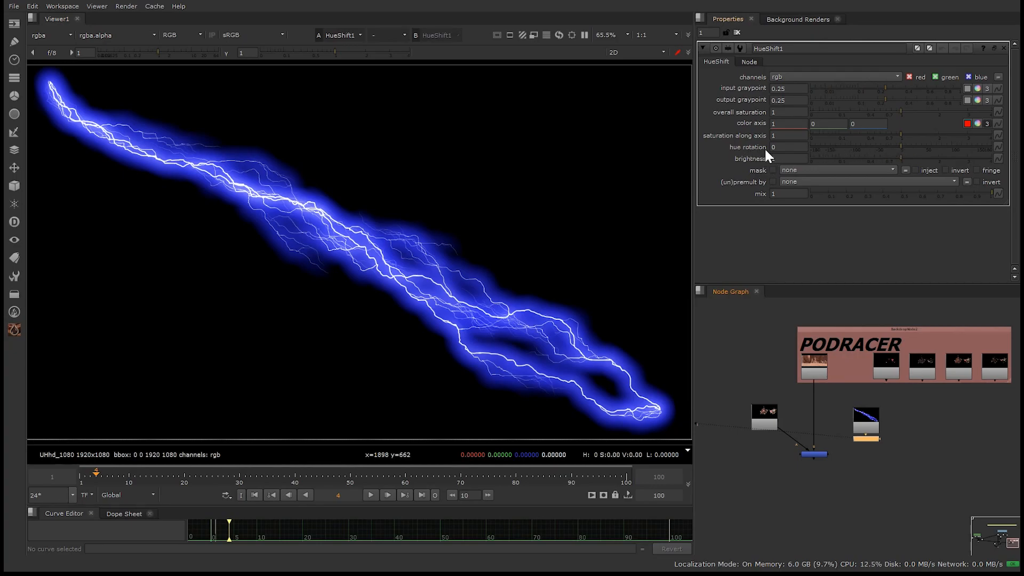
mouse_move(901, 145)
mouse_down()
mouse_move(806, 152)
mouse_move(911, 153)
mouse_move(895, 152)
mouse_move(906, 145)
mouse_up()
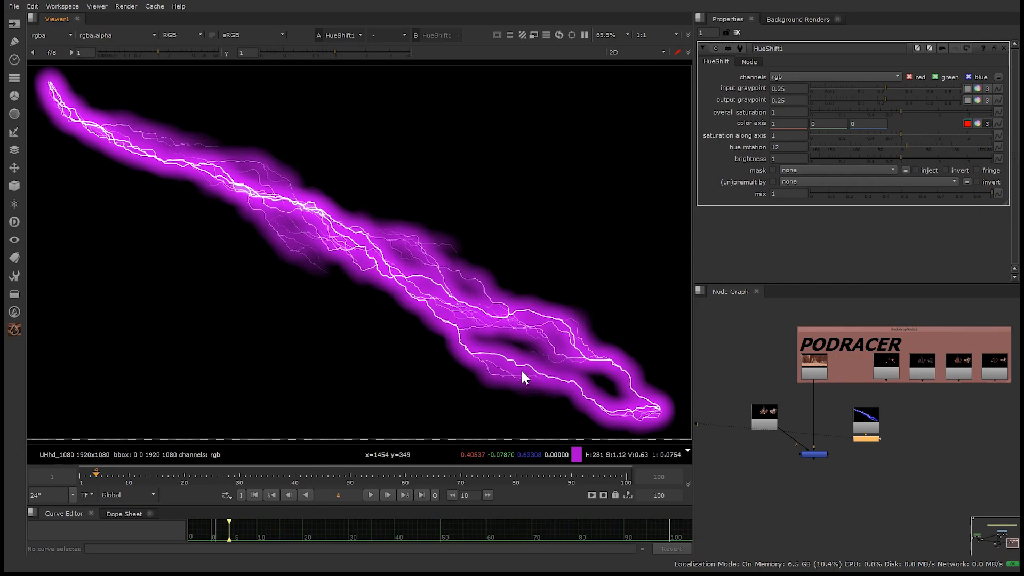
Add a Clamp node after the HueShift with the maximum clamp disabled and only the minimum enabled.
scroll(864, 447, up, 4)
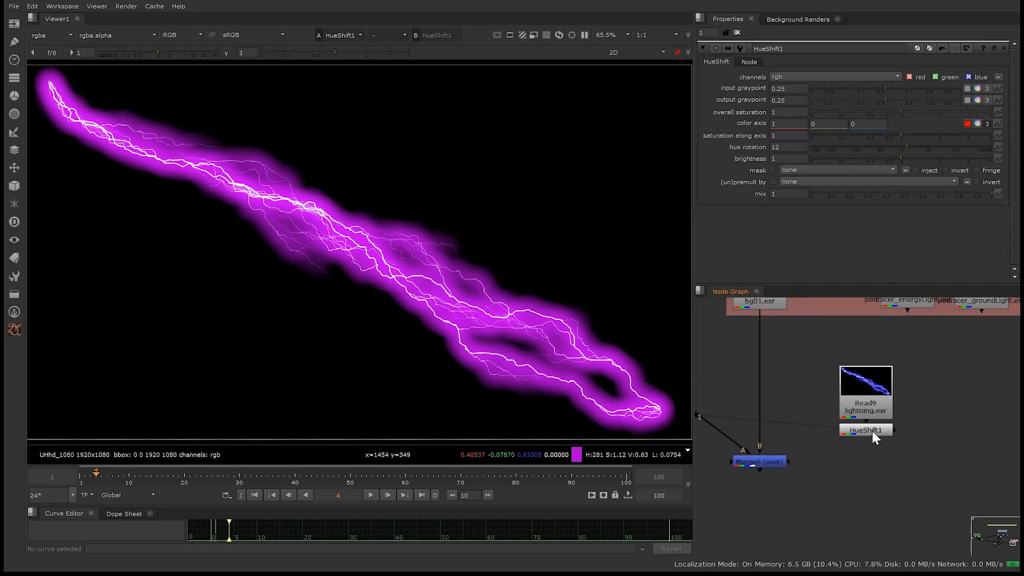
key(Tab)
text(Clamp)
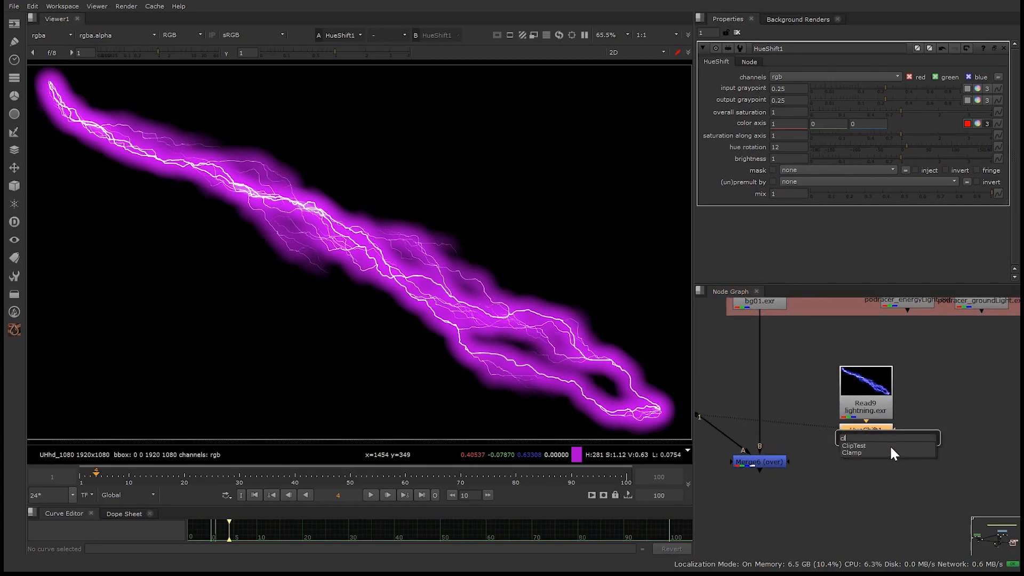
key(Return)
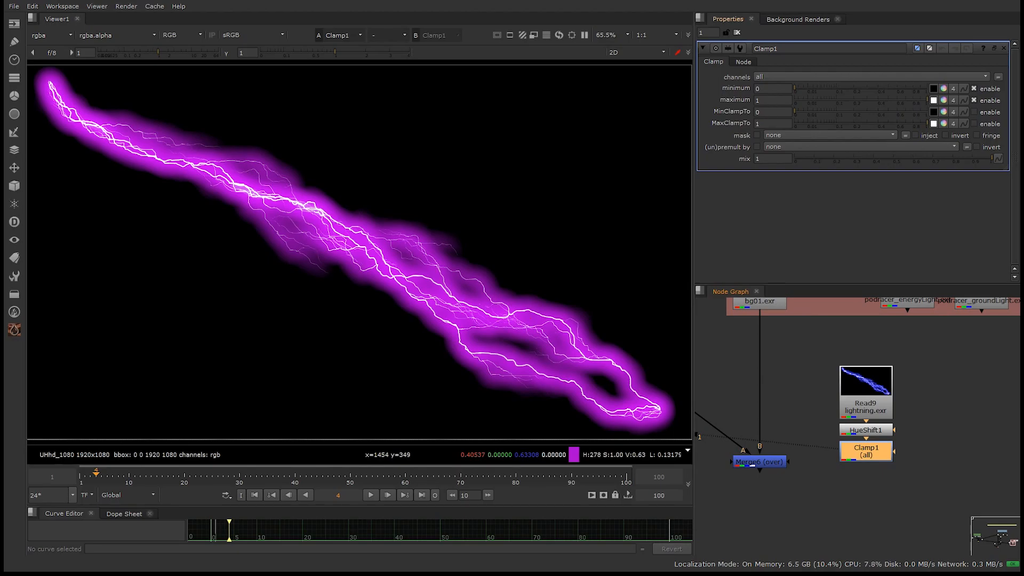
click(984, 99)
click(899, 415)
Add a Plus merge below the over Merge, connect its A input to the Clamp, and show its output.
middle_drag(773, 470, 800, 454)
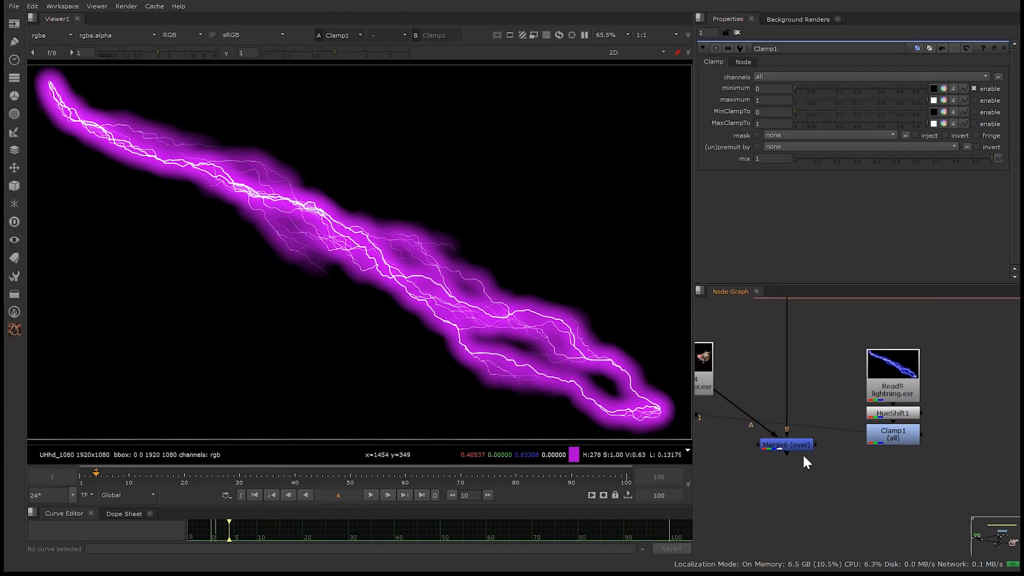
middle_drag(834, 400, 774, 472)
key(Tab)
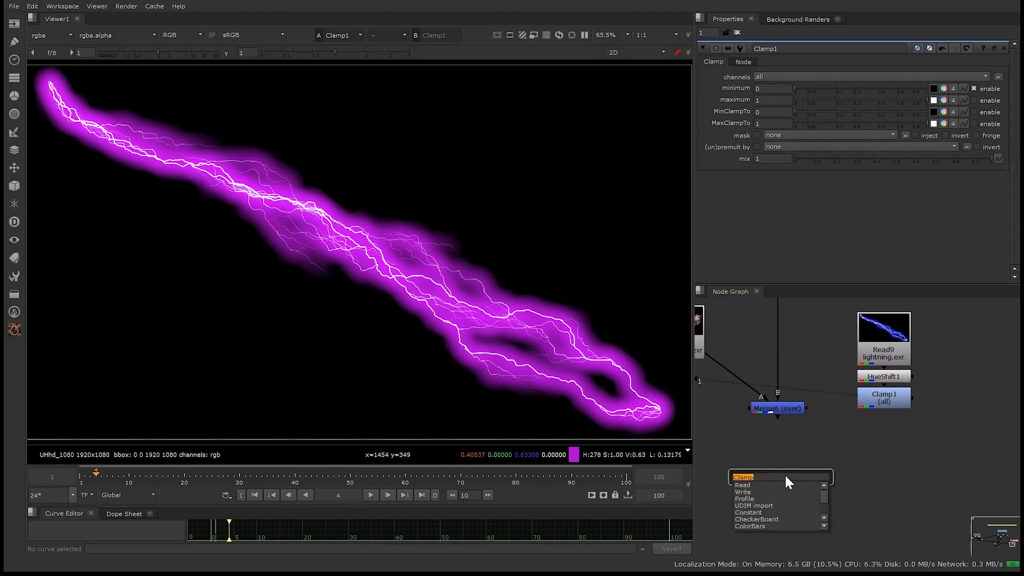
text(Plus)
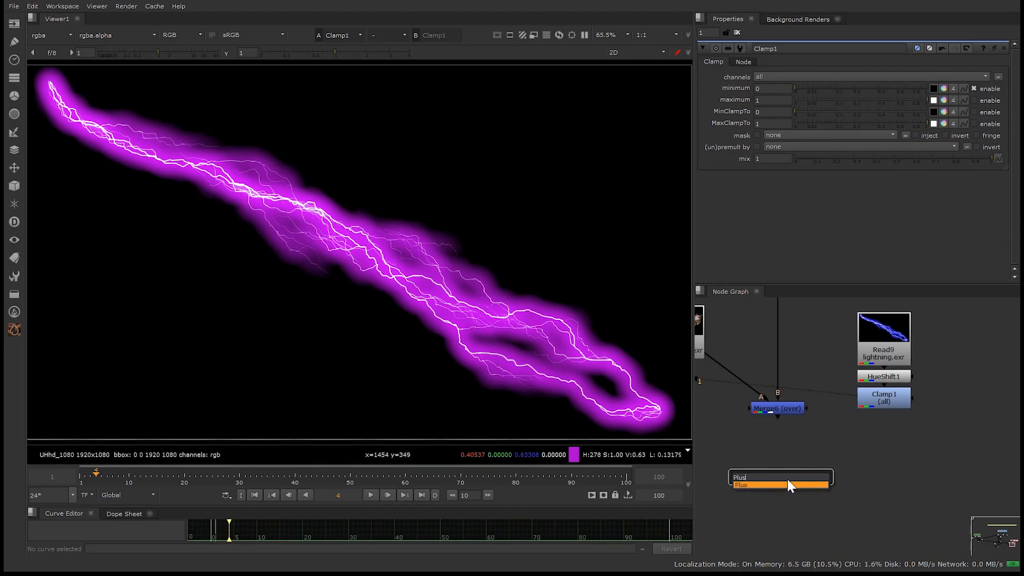
key(Return)
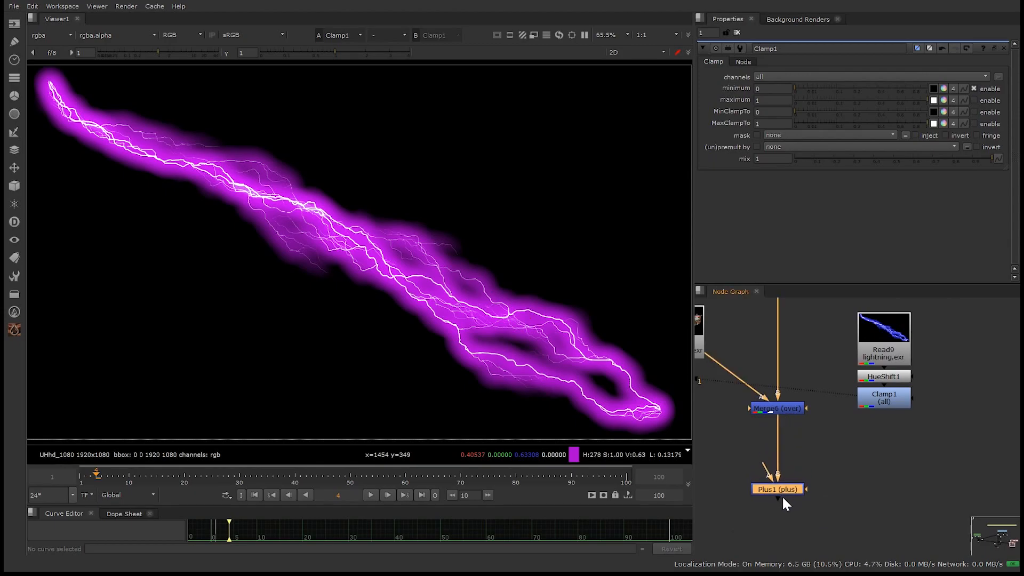
drag(769, 465, 949, 418)
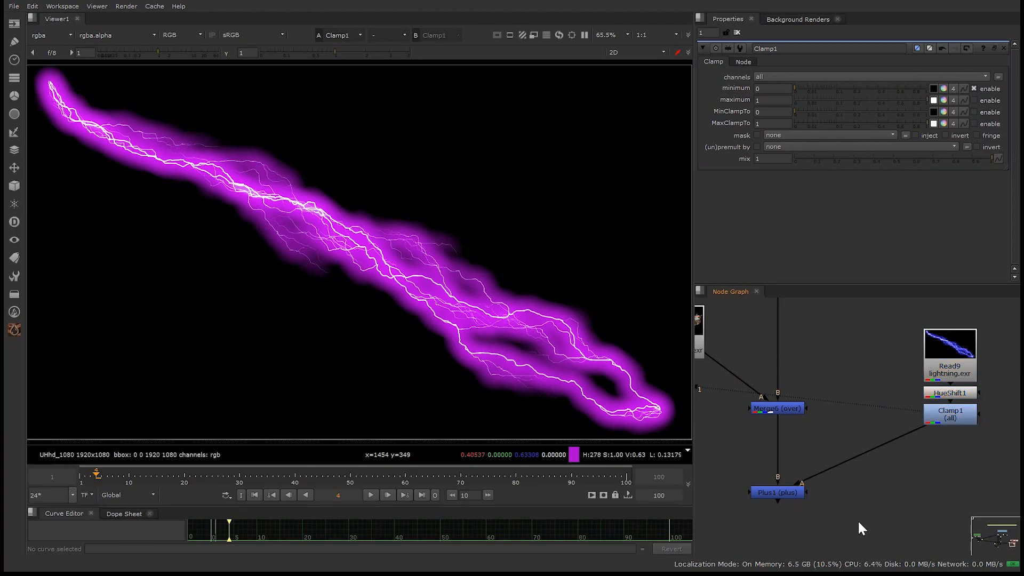
drag(855, 523, 747, 464)
key(1)
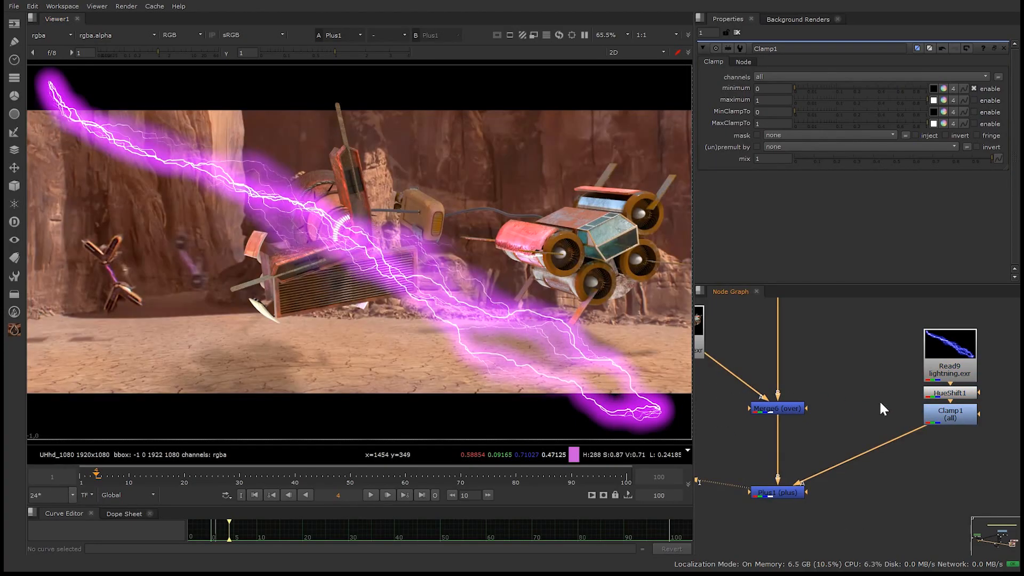
Add a Transform node after the Clamp and place its pivot on the lightning's starting tip, at about 68, 1032.
click(935, 421)
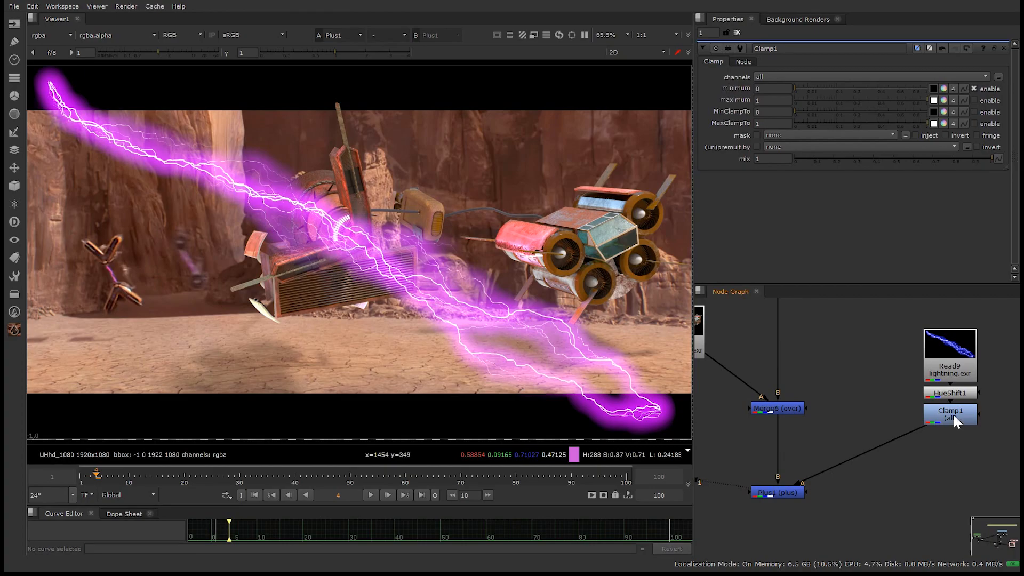
key(Tab)
text(tra)
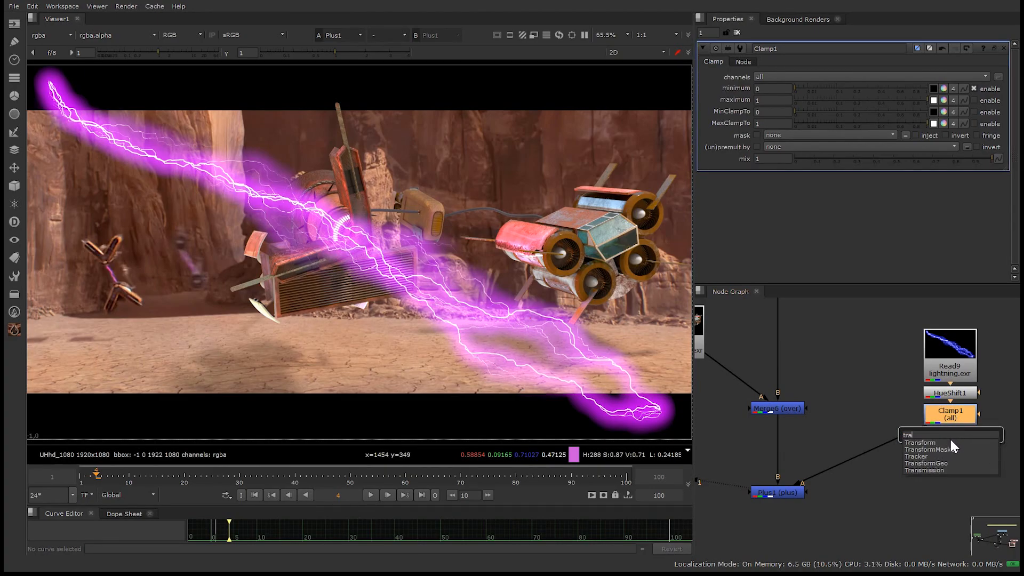
key(Return)
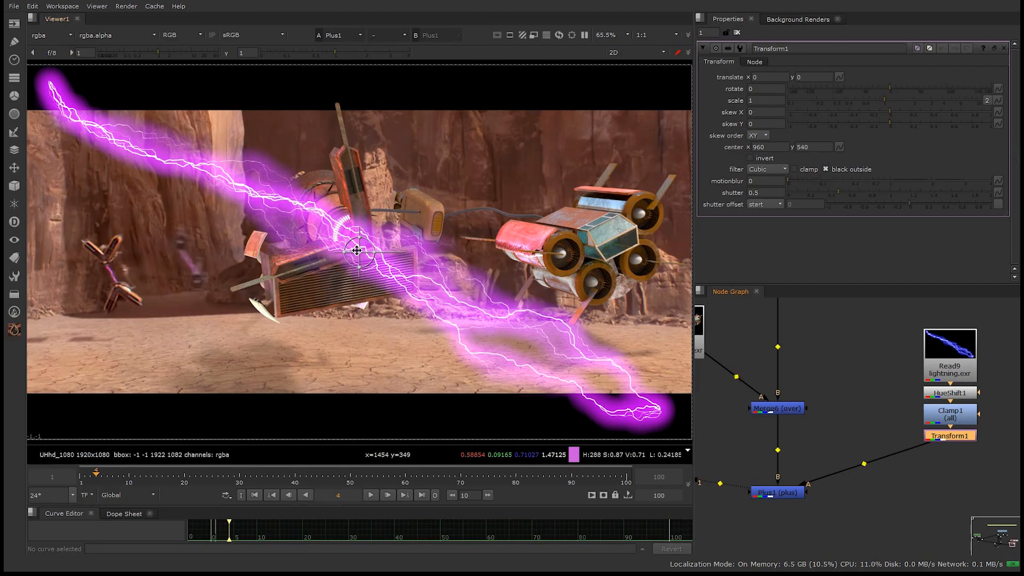
ctrl+drag(357, 251, 50, 82)
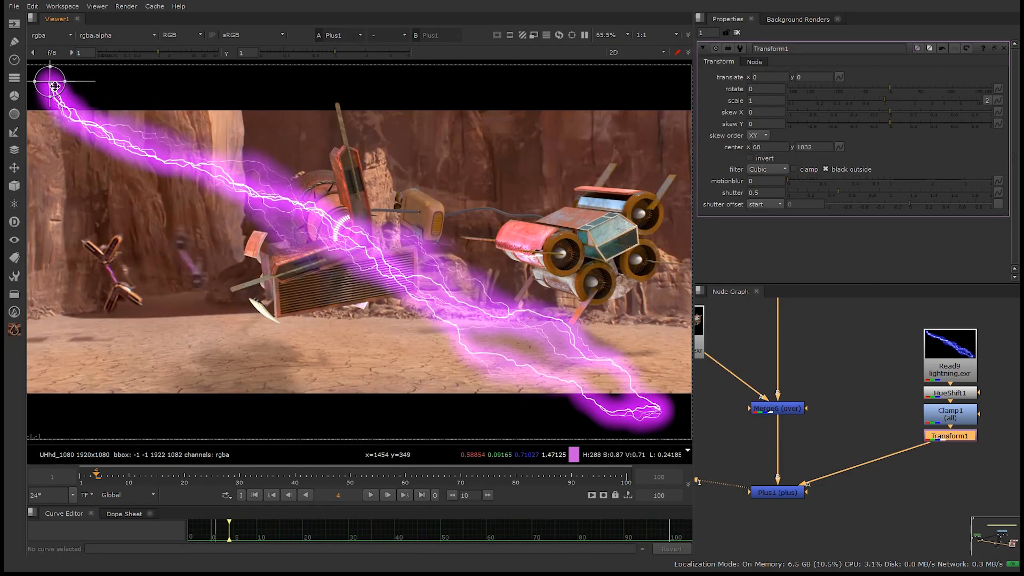
Move the lightning's starting tip onto the pod engine, translate about 935, -457, and rotate it about 22.1 degrees toward the other pod.
drag(51, 83, 414, 256)
scroll(411, 248, up, 4)
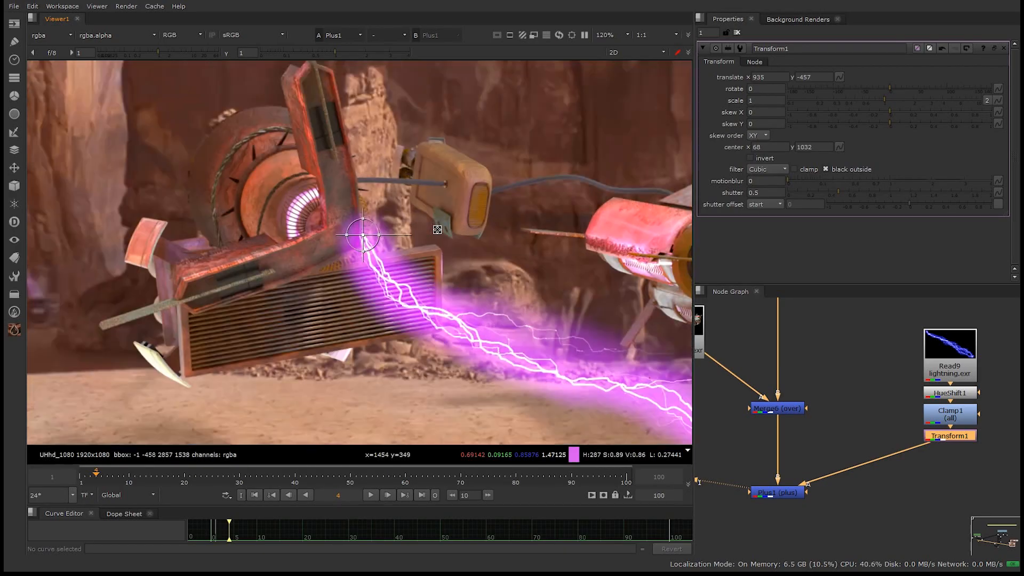
scroll(431, 239, down, 3)
scroll(456, 285, down, 3)
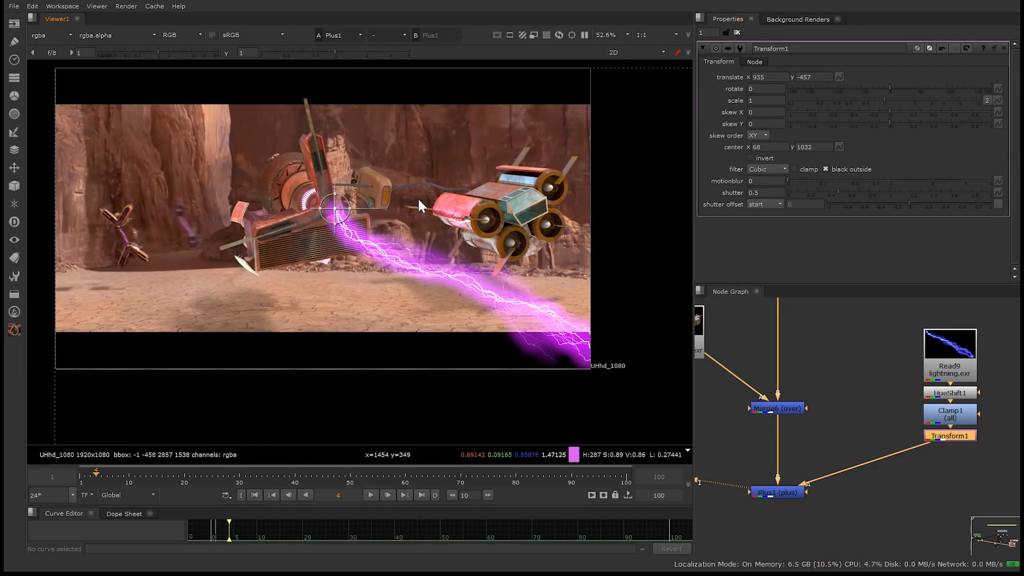
mouse_move(378, 207)
mouse_down()
mouse_move(370, 196)
mouse_move(375, 224)
mouse_move(380, 196)
mouse_move(647, 78)
mouse_move(741, 119)
mouse_move(828, 115)
mouse_move(821, 79)
mouse_move(798, 66)
mouse_move(640, 157)
mouse_move(358, 207)
mouse_move(396, 203)
mouse_up()
key(ctrl+z)
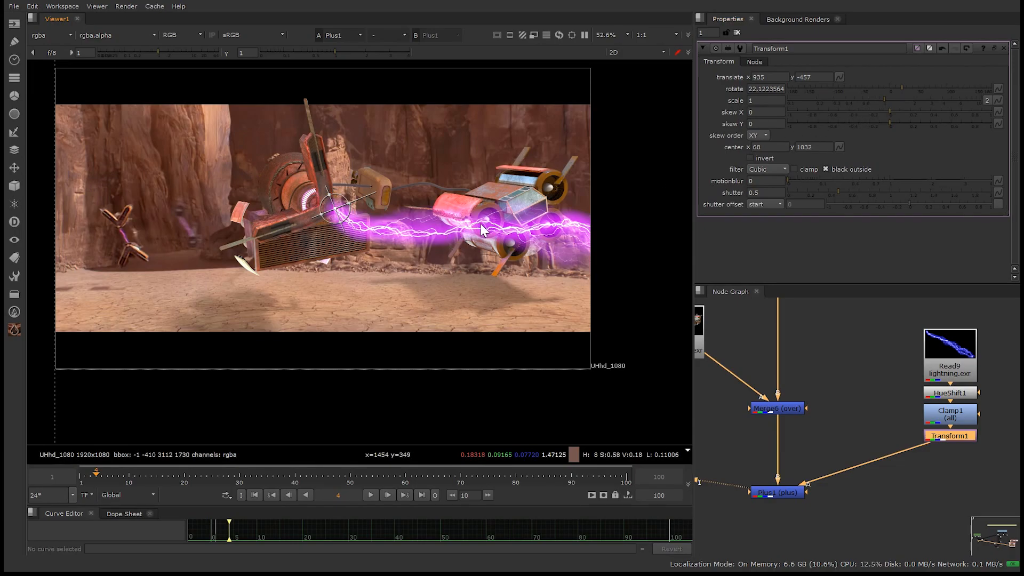
Scale the lightning to 0.215 so it spans only the gap between the two pod sections.
drag(883, 97, 865, 100)
scroll(411, 203, up, 3)
drag(365, 182, 357, 184)
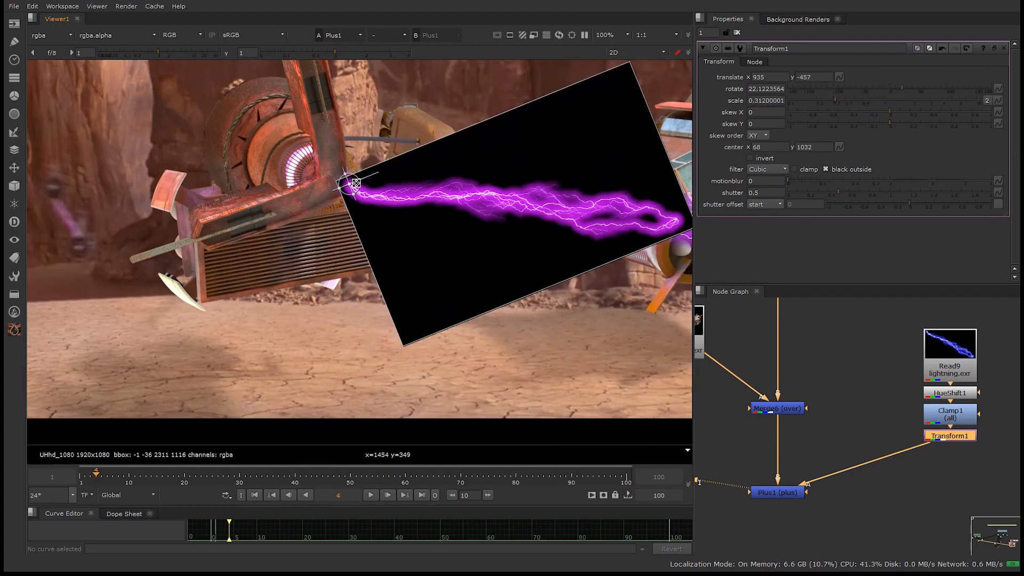
middle_drag(619, 198, 505, 177)
drag(839, 99, 820, 102)
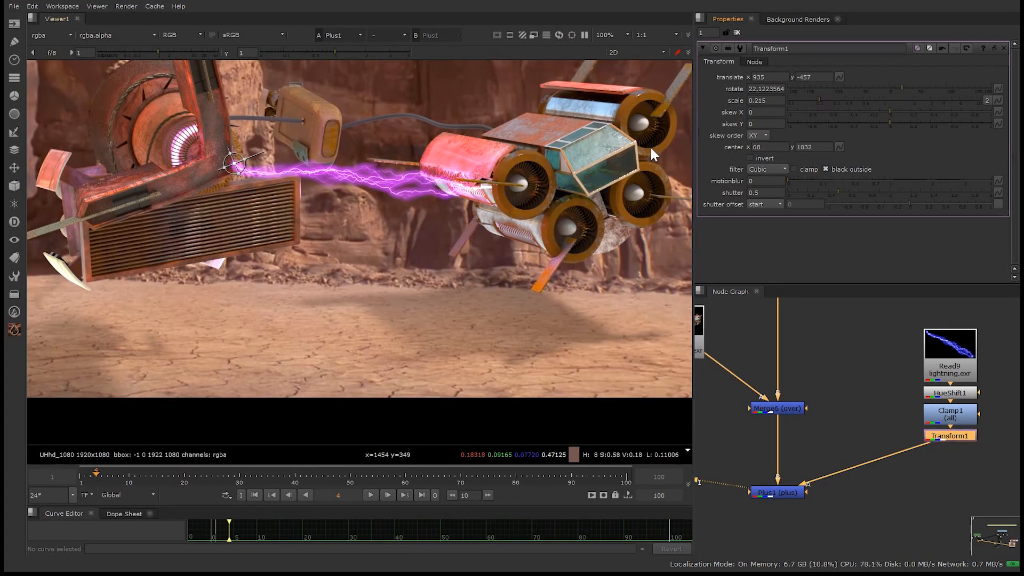
scroll(368, 186, up, 5)
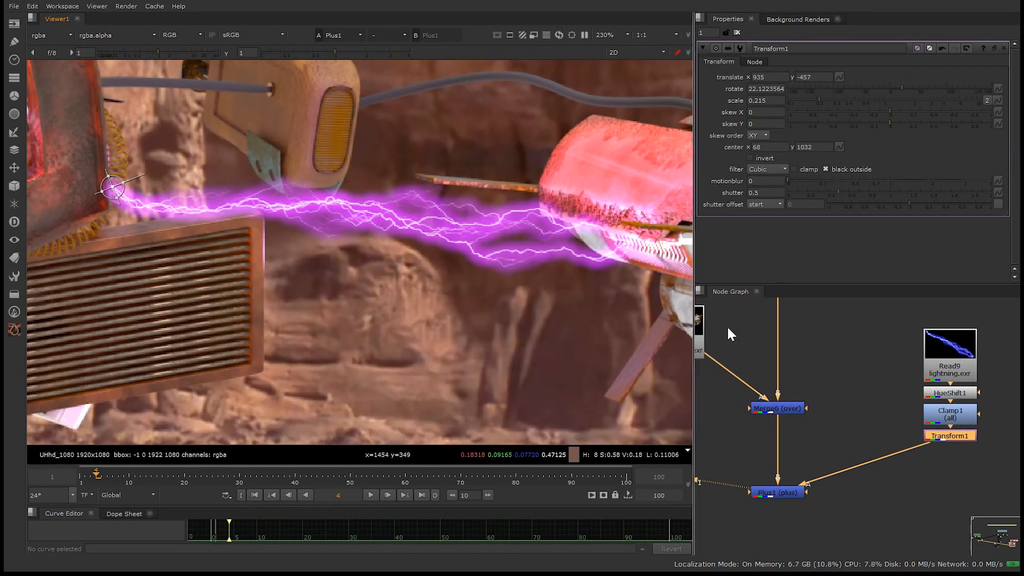
Add a Grade node between lightning.exr and the HueShift, then try a gain change and undo it.
drag(955, 369, 955, 329)
middle_drag(976, 336, 876, 378)
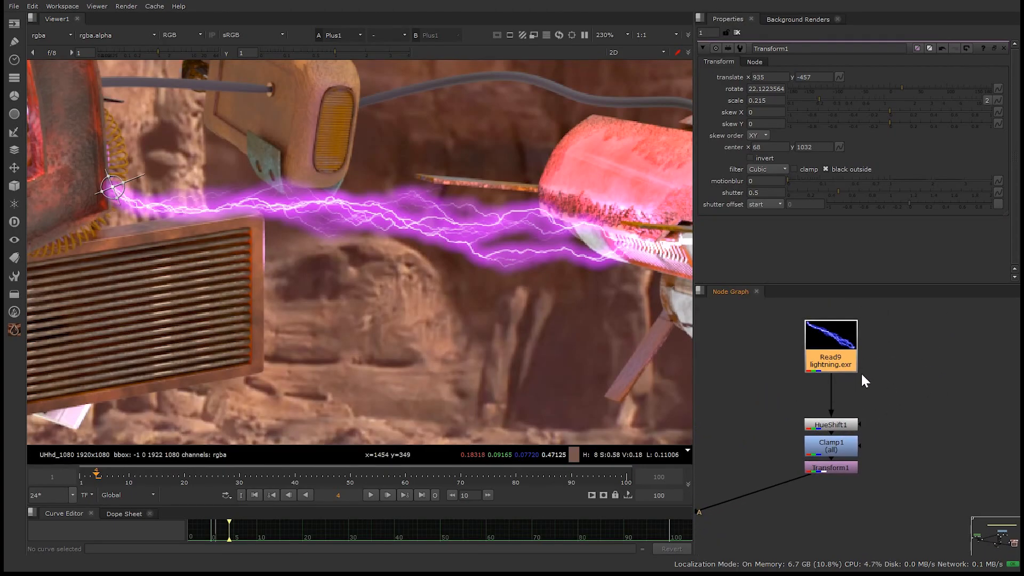
key(g)
drag(878, 122, 811, 129)
key(ctrl+z)
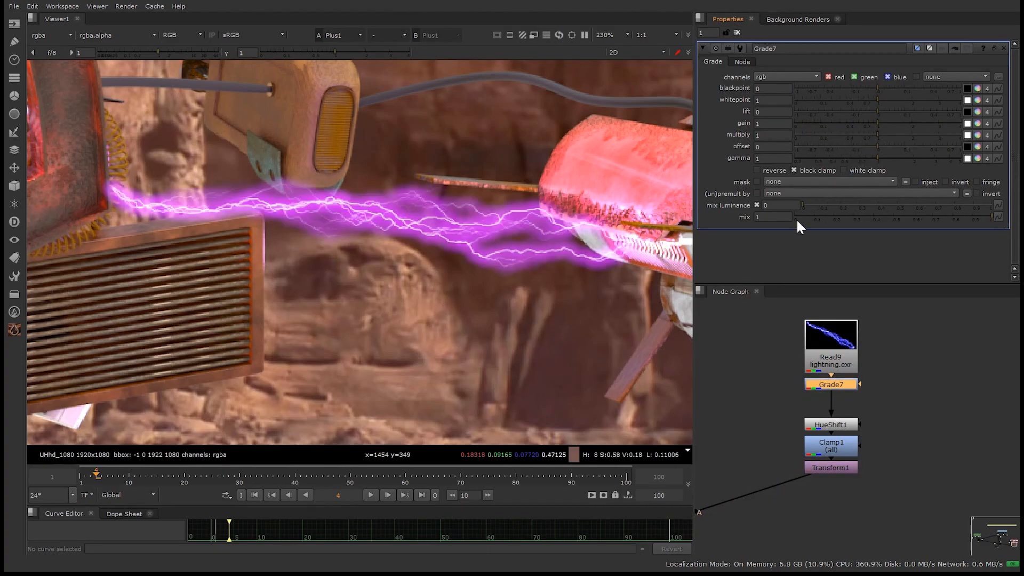
Check the lightning in the full frame and move the Grade node down directly above the HueShift.
scroll(549, 280, down, 5)
scroll(480, 288, down, 3)
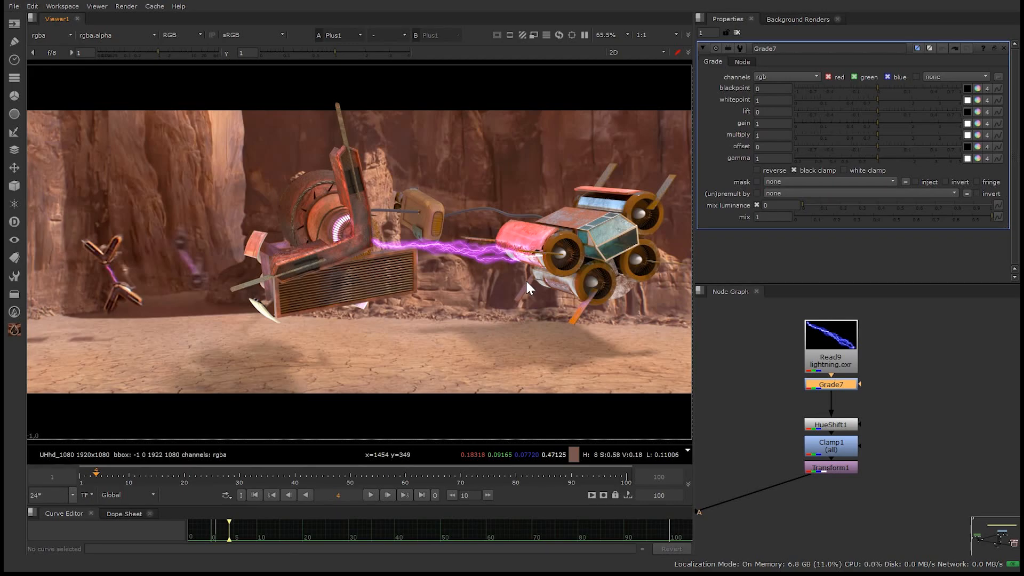
click(901, 397)
click(845, 384)
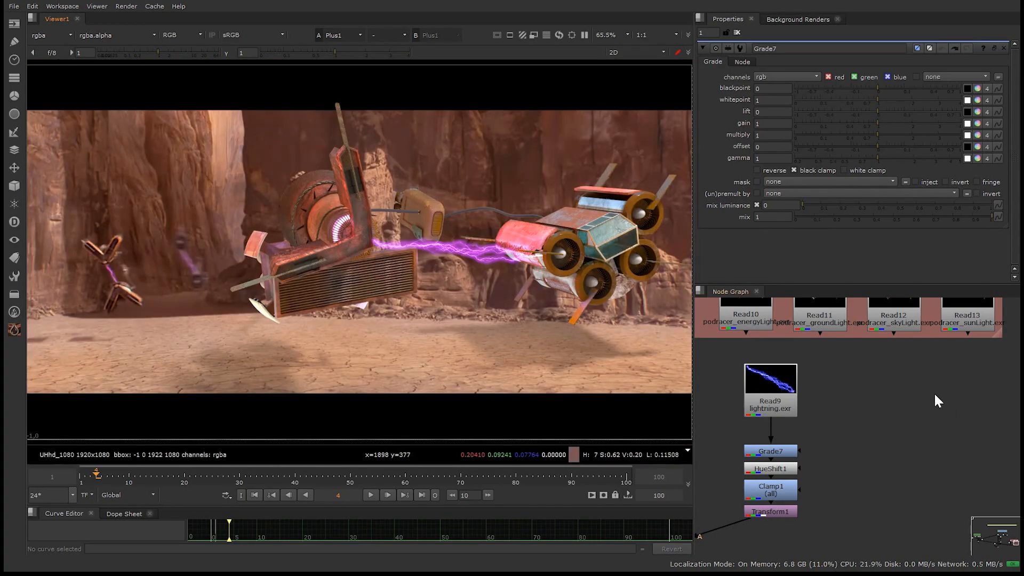
View the podracer energyLight pass and move its Read node out of the PODRACER backdrop toward the podracer render.
middle_drag(900, 328, 903, 415)
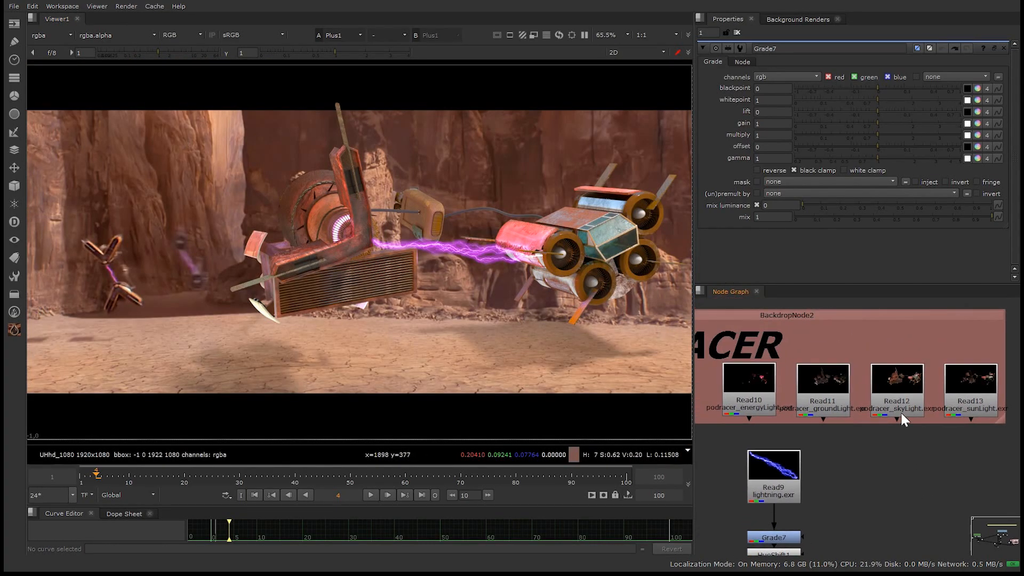
click(753, 393)
key(1)
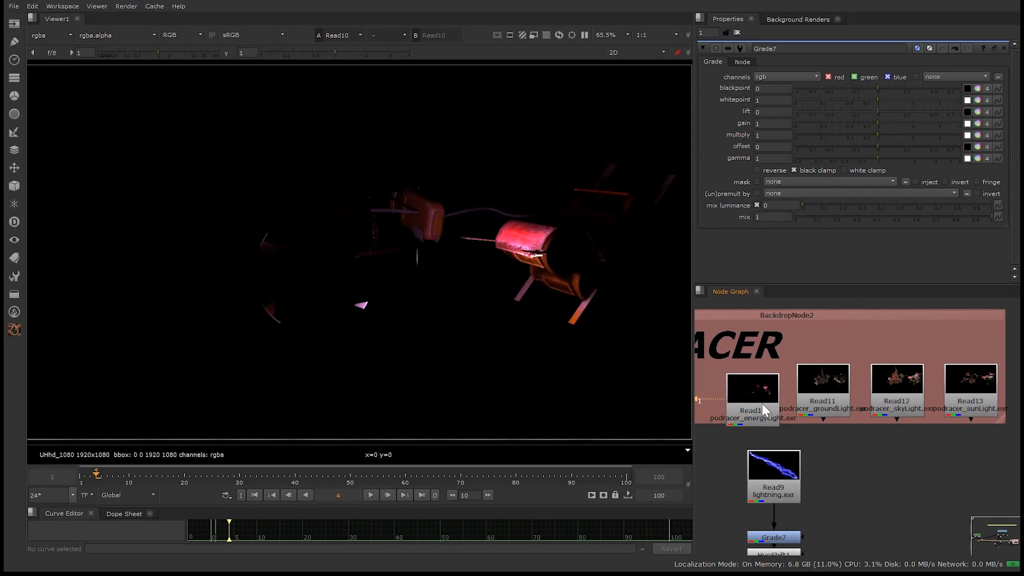
scroll(769, 408, down, 3)
scroll(853, 364, down, 1)
drag(857, 364, 722, 456)
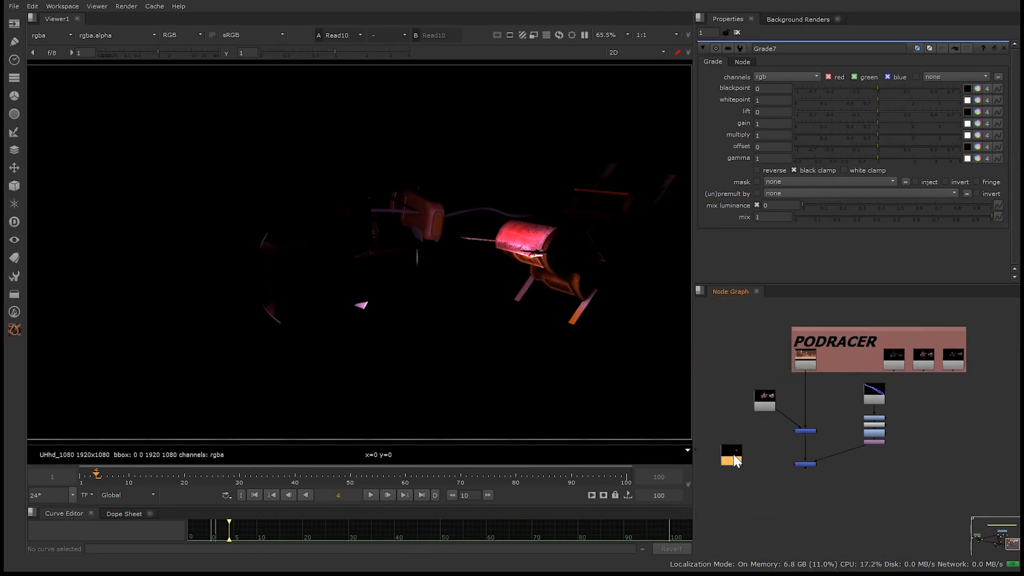
Spread out the podracer and lightning branches, route the podracer render through a dot, and place the energyLight pass beside it.
middle_drag(839, 480, 846, 407)
drag(776, 434, 845, 375)
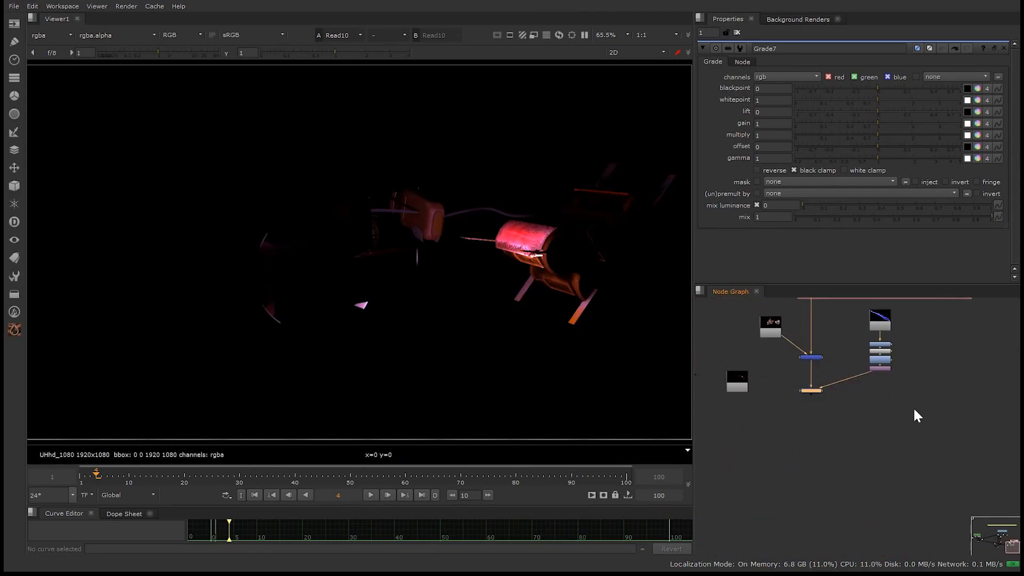
drag(906, 400, 883, 444)
middle_drag(766, 347, 862, 426)
drag(872, 416, 826, 405)
middle_drag(888, 444, 833, 360)
middle_drag(848, 407, 840, 454)
ctrl+drag(806, 382, 754, 333)
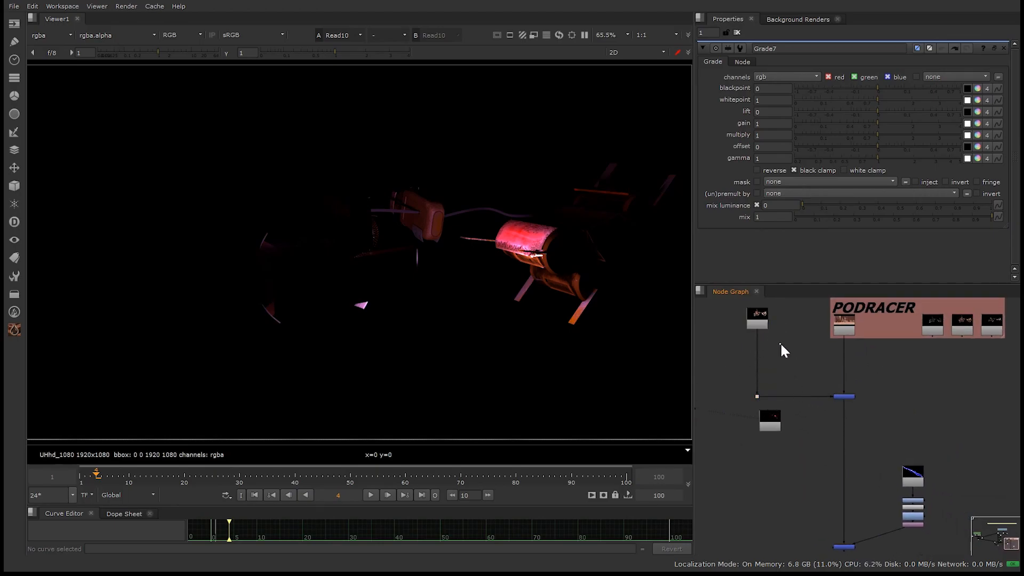
drag(766, 421, 781, 353)
Add a Merge set to from below the podracer render, feed the energyLight pass into its A input, and view it.
key(Tab)
text(merge)
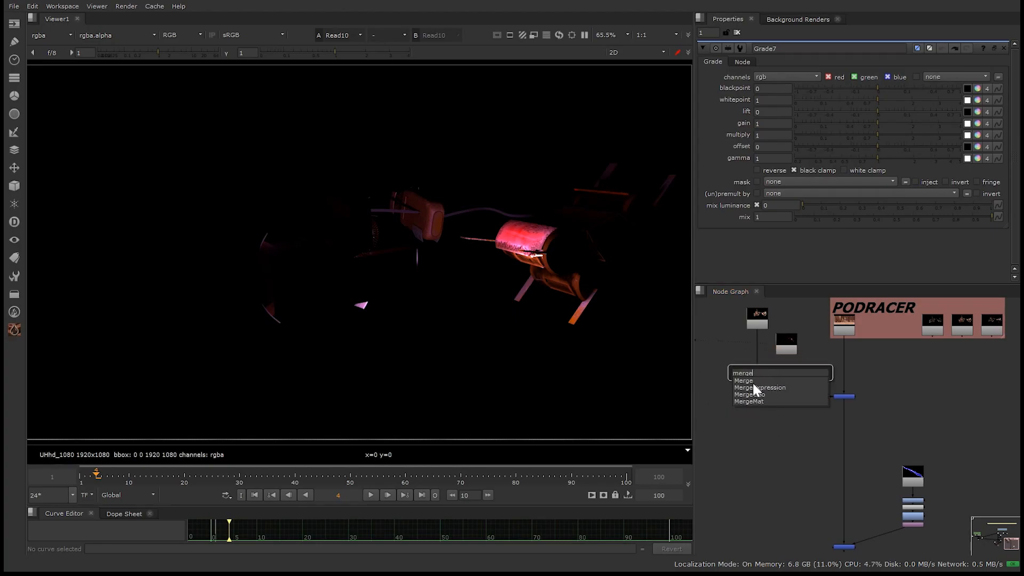
click(754, 382)
scroll(769, 366, up, 4)
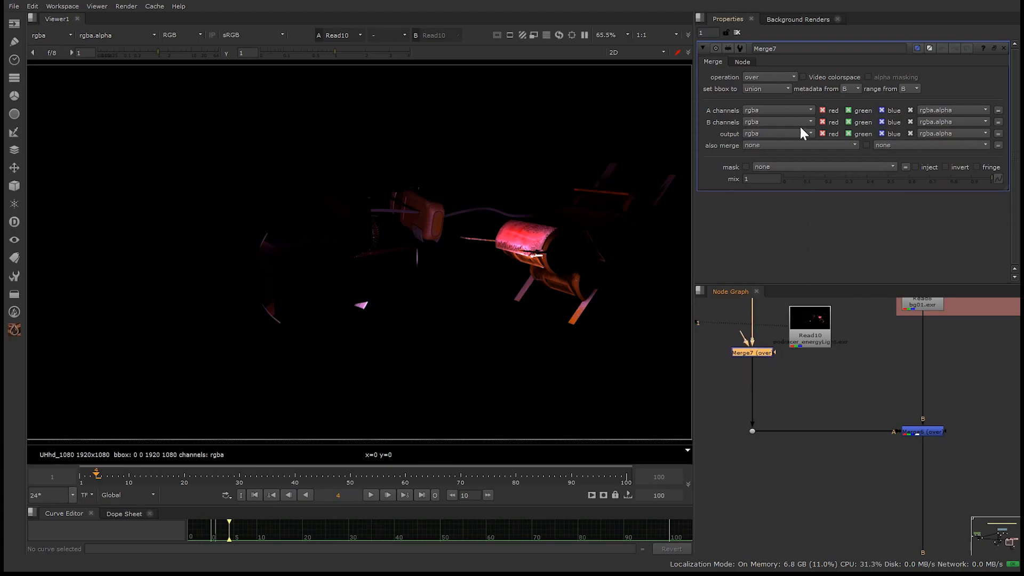
click(771, 77)
click(763, 108)
drag(744, 335, 798, 326)
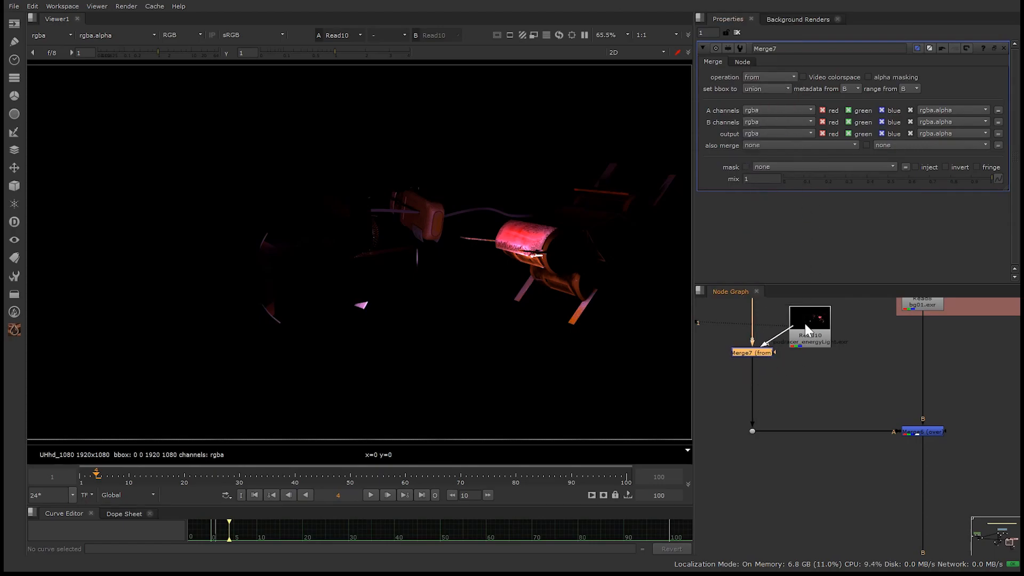
click(791, 376)
click(767, 354)
key(1)
Compare the podracer with and without the energy light by disabling and re-enabling the from merge.
click(723, 349)
click(763, 356)
key(d)
click(787, 379)
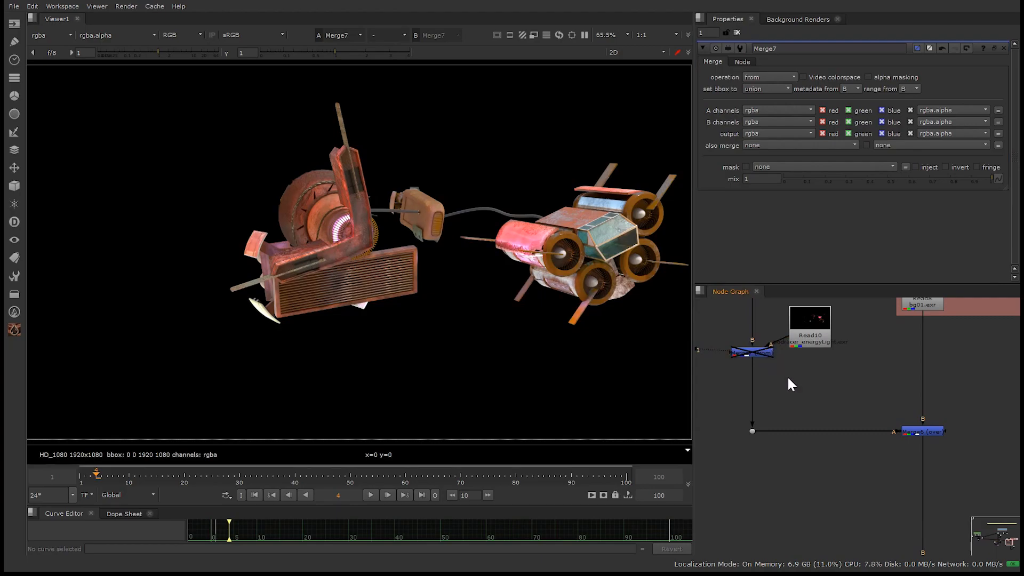
click(770, 351)
key(d)
click(783, 380)
Add a Plus merge below the from merge and connect its A input to the energyLight pass.
key(Tab)
text(p)
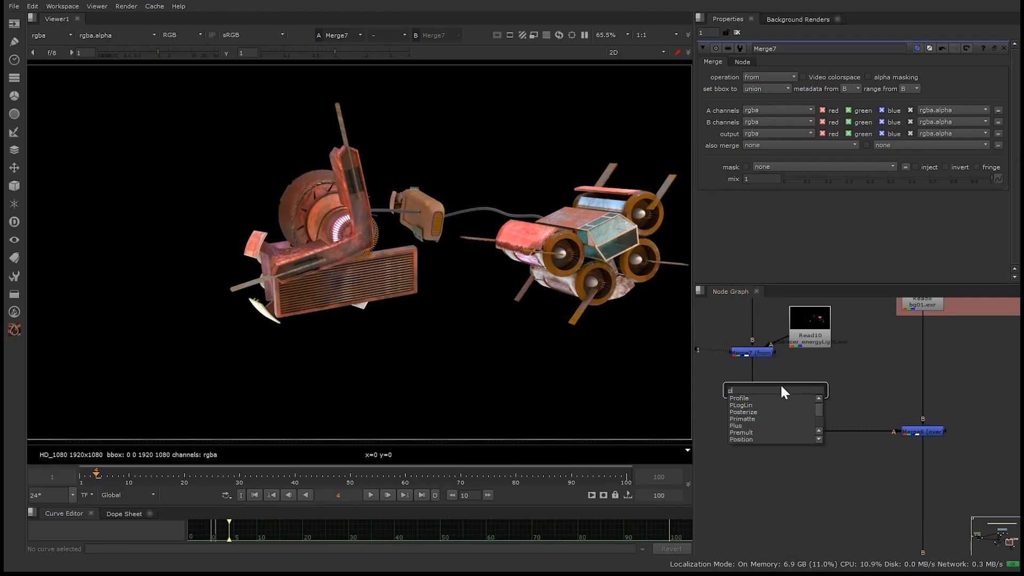
text(lus)
key(Return)
drag(771, 388, 811, 330)
Route the energyLight connections through dots and add a Grade node on the branch feeding the Plus merge.
click(805, 366)
click(836, 331)
key(period)
drag(830, 349, 839, 376)
click(848, 374)
key(g)
View the final lightning composite and set the energyLight Grade's gain to 0.55 for red and green and 1.66 for blue.
middle_drag(902, 393, 825, 371)
scroll(848, 363, down, 3)
middle_drag(835, 547, 796, 461)
click(813, 466)
key(1)
middle_drag(786, 315, 833, 424)
scroll(812, 385, up, 3)
click(828, 364)
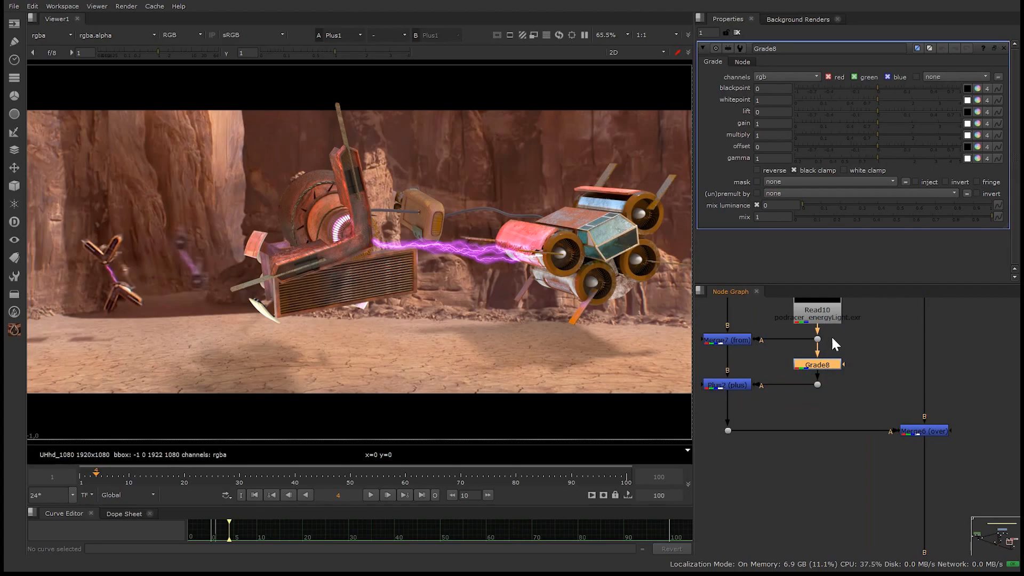
mouse_move(867, 123)
mouse_down()
mouse_move(815, 122)
mouse_move(868, 124)
mouse_up()
click(977, 124)
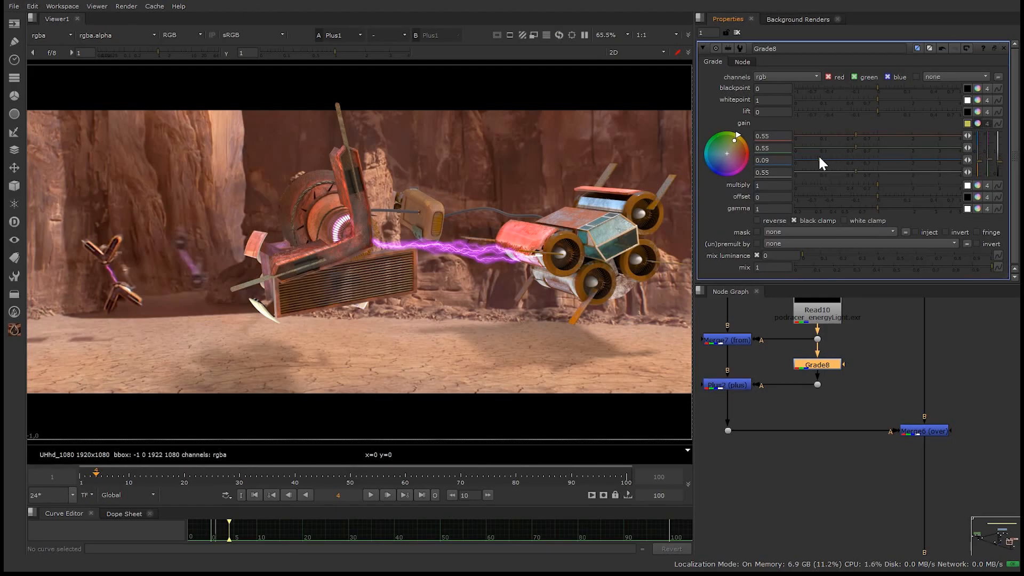
drag(818, 159, 899, 160)
Reduce the energyLight Grade's multiply to 0.49 while judging the purple light on the front pod.
scroll(493, 246, up, 6)
middle_drag(622, 236, 545, 222)
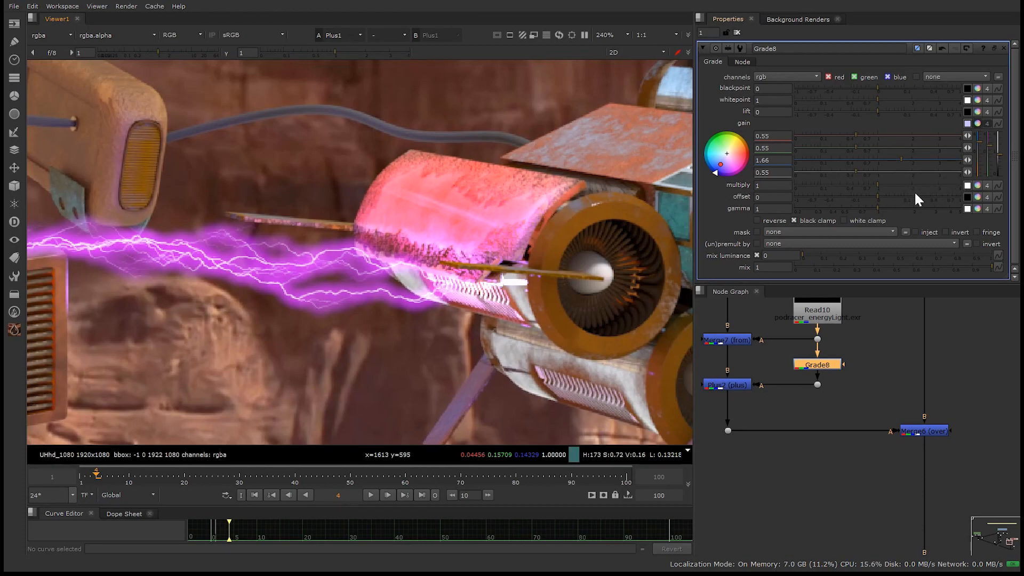
drag(879, 184, 851, 194)
Examine the energy light on both pod sections and around the lightning, up close and in the full frame.
scroll(486, 306, down, 1)
scroll(487, 308, down, 6)
scroll(320, 296, up, 6)
scroll(424, 275, up, 7)
scroll(398, 222, down, 5)
scroll(590, 347, down, 3)
scroll(534, 267, up, 3)
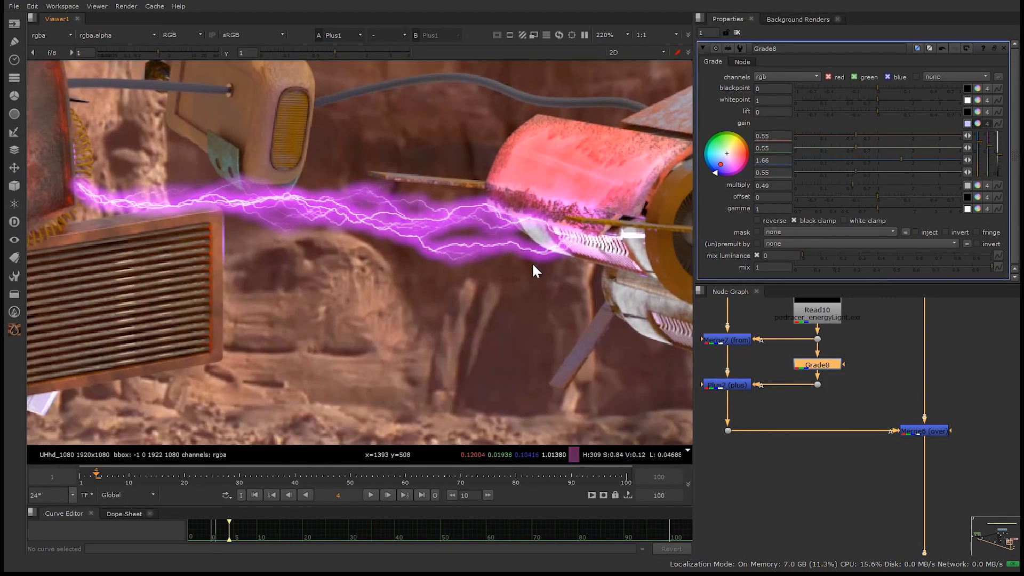
middle_drag(505, 261, 525, 327)
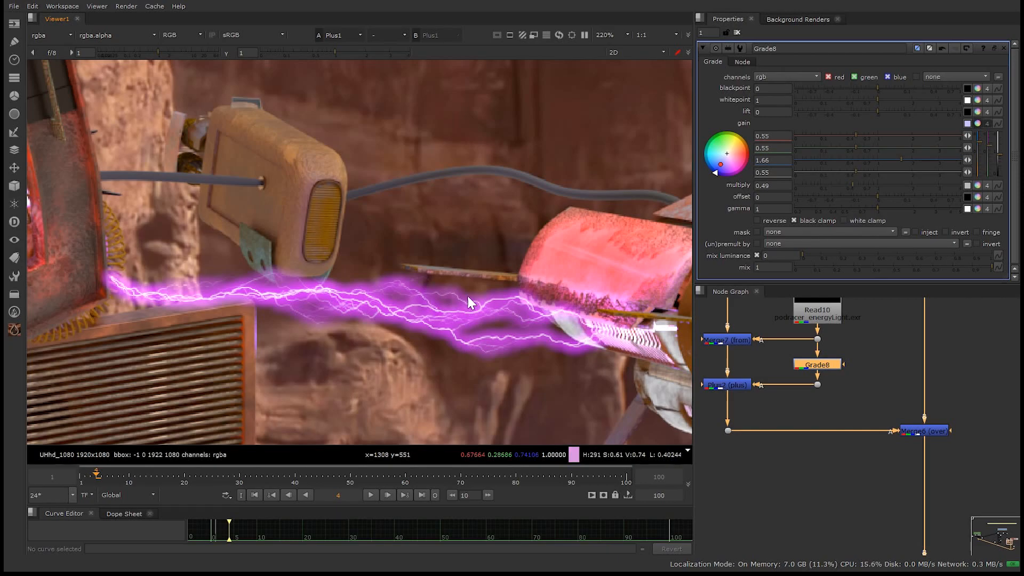
key(f)
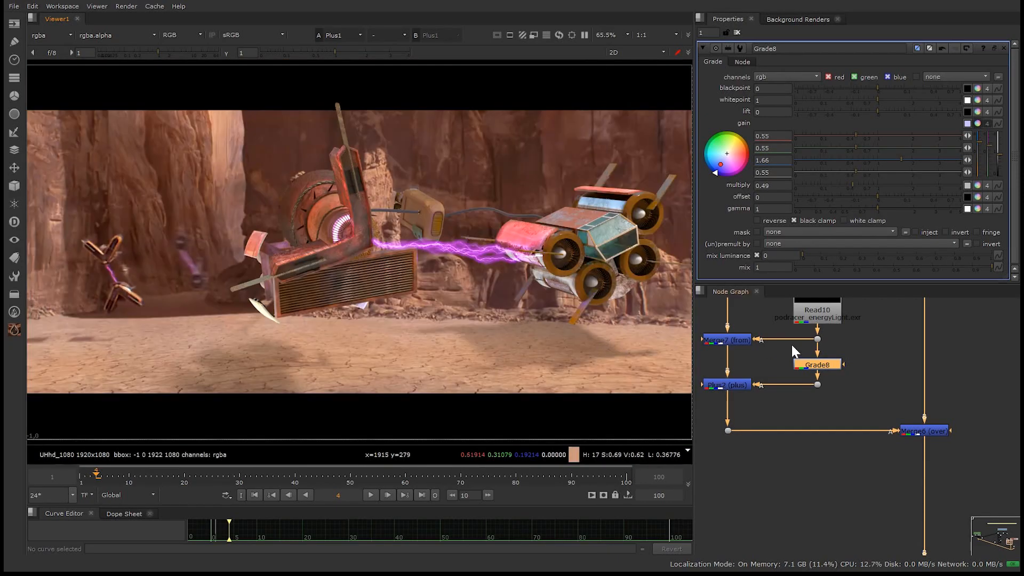
Make room in the lightning branch and add a Glow node directly below the lightning.exr Read.
middle_drag(999, 445, 827, 360)
middle_drag(910, 441, 879, 332)
drag(885, 415, 885, 375)
middle_drag(885, 451, 873, 479)
click(886, 404)
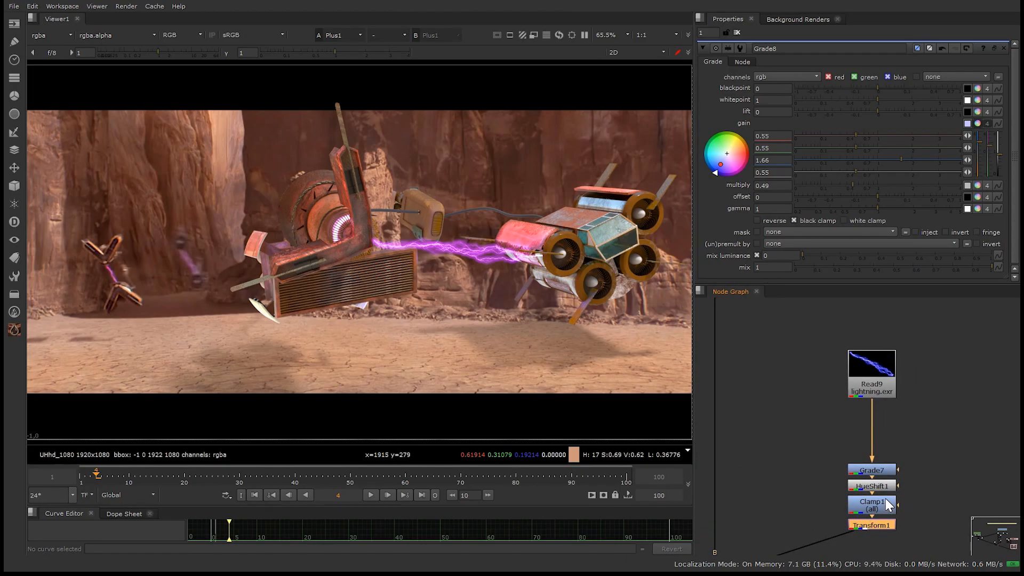
middle_drag(874, 505, 838, 421)
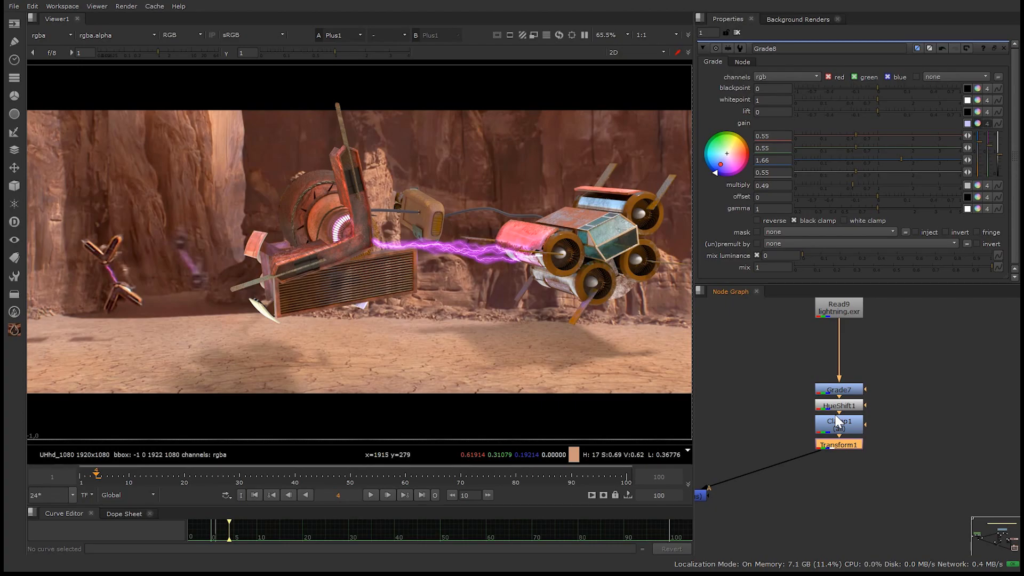
click(848, 342)
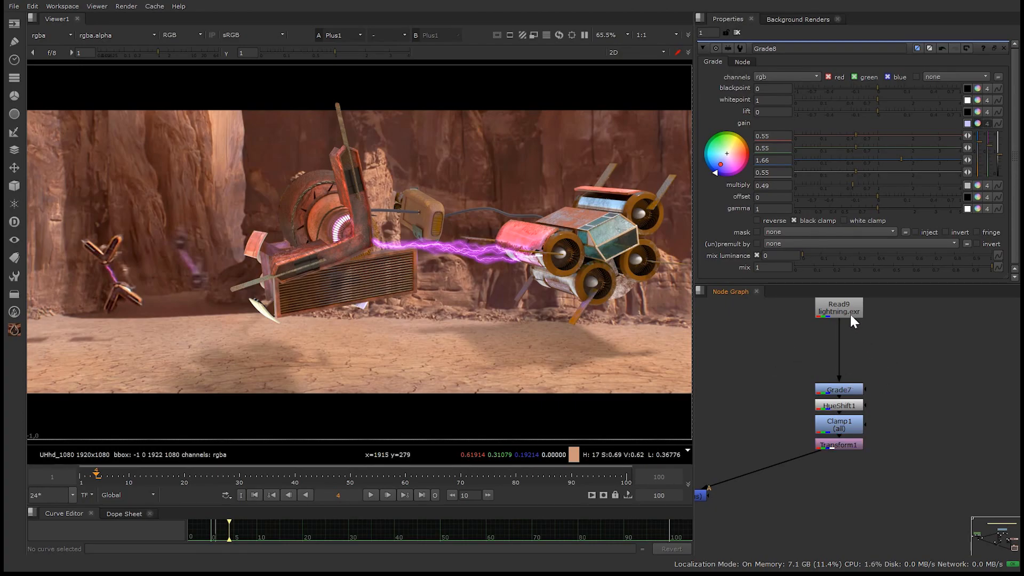
middle_drag(840, 343, 855, 405)
key(Tab)
text(glo)
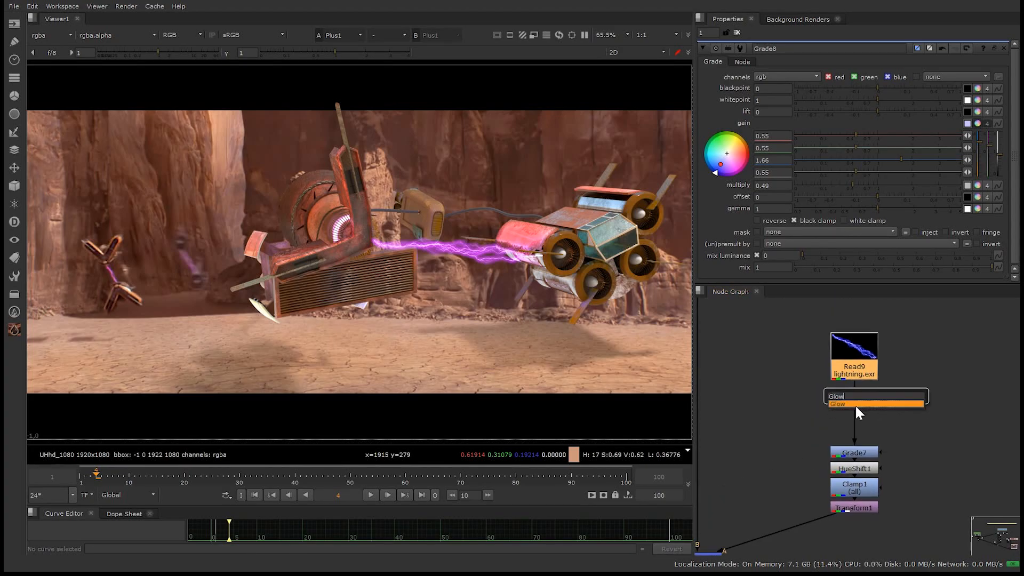
click(856, 405)
scroll(428, 234, up, 4)
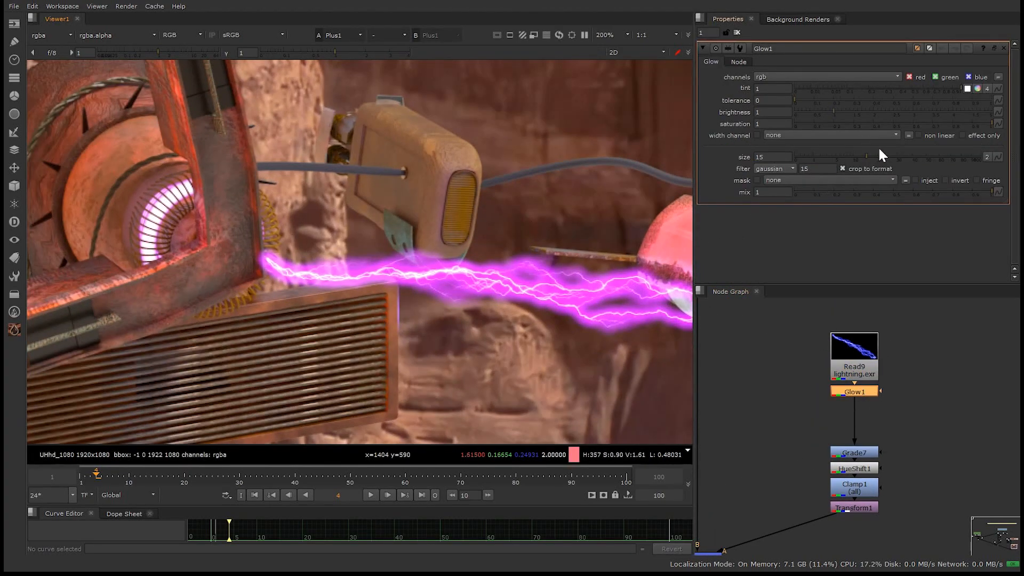
Set the lightning glow's size to 100 and its brightness to 0.68.
drag(875, 155, 982, 157)
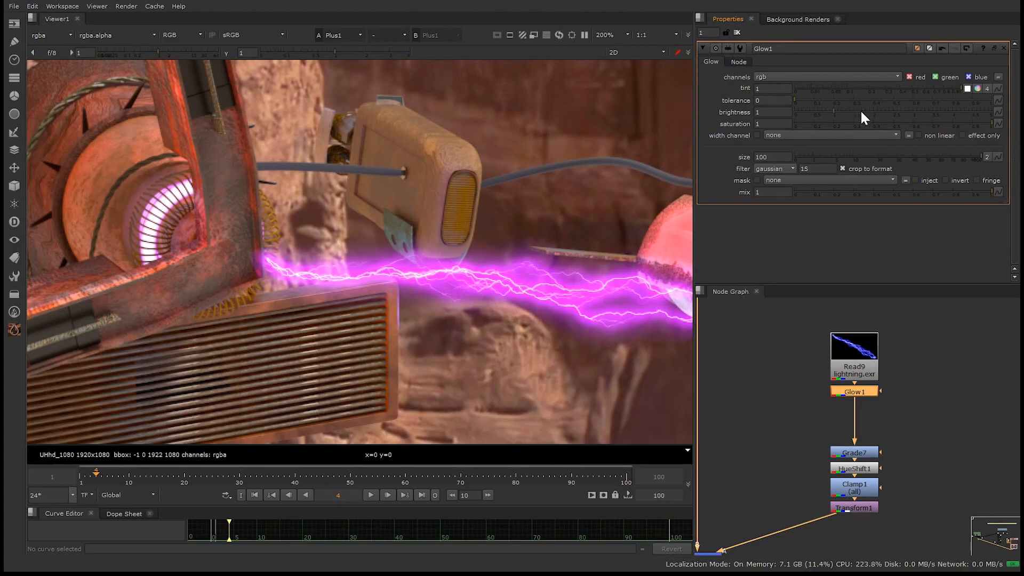
click(831, 113)
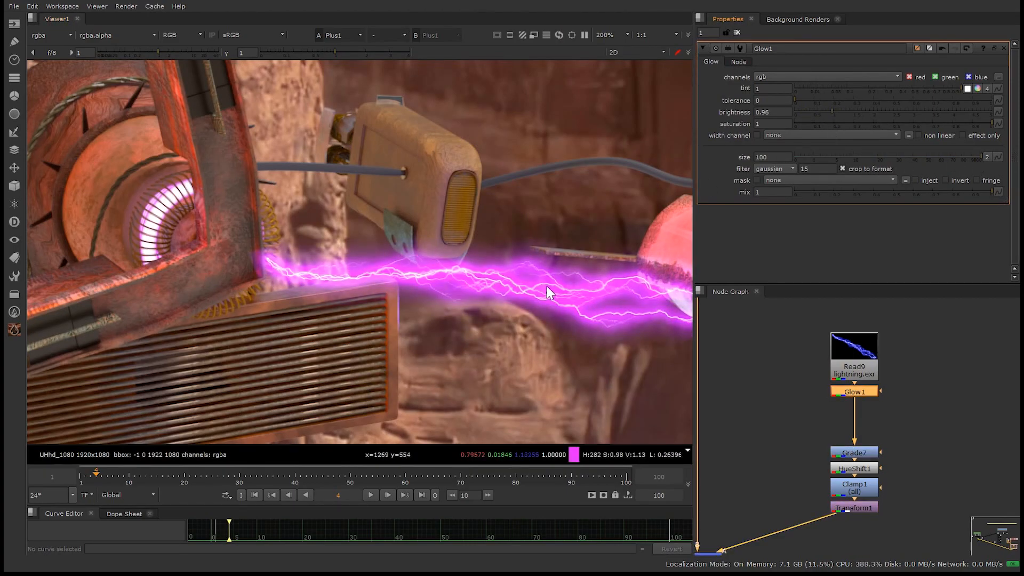
key(f)
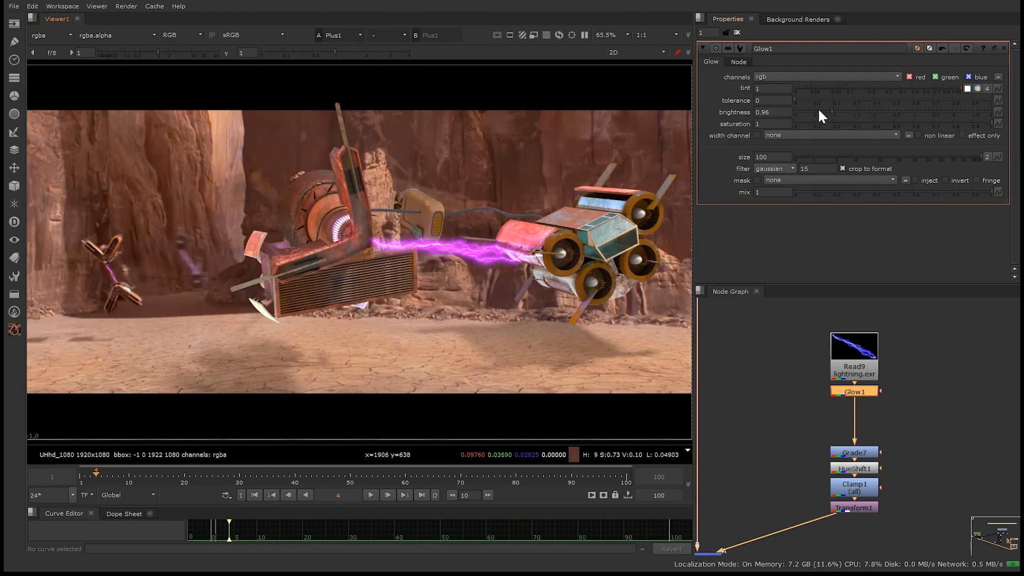
drag(826, 112, 821, 112)
middle_drag(488, 279, 510, 352)
key(f)
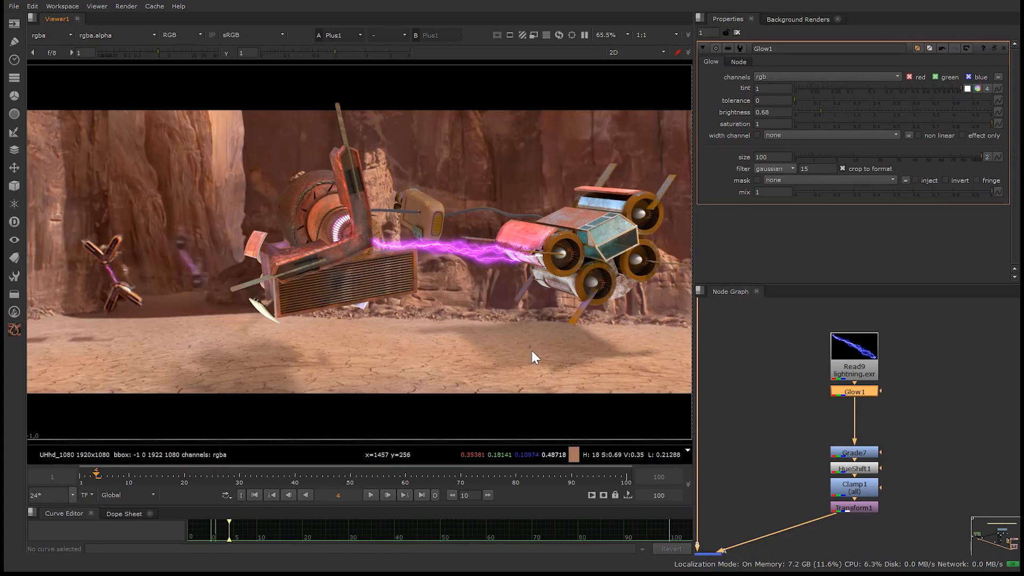
Inspect the engine's bright ring with a temporary viewer gain change, and the antenna where it crosses the letterbox edge.
scroll(346, 224, up, 6)
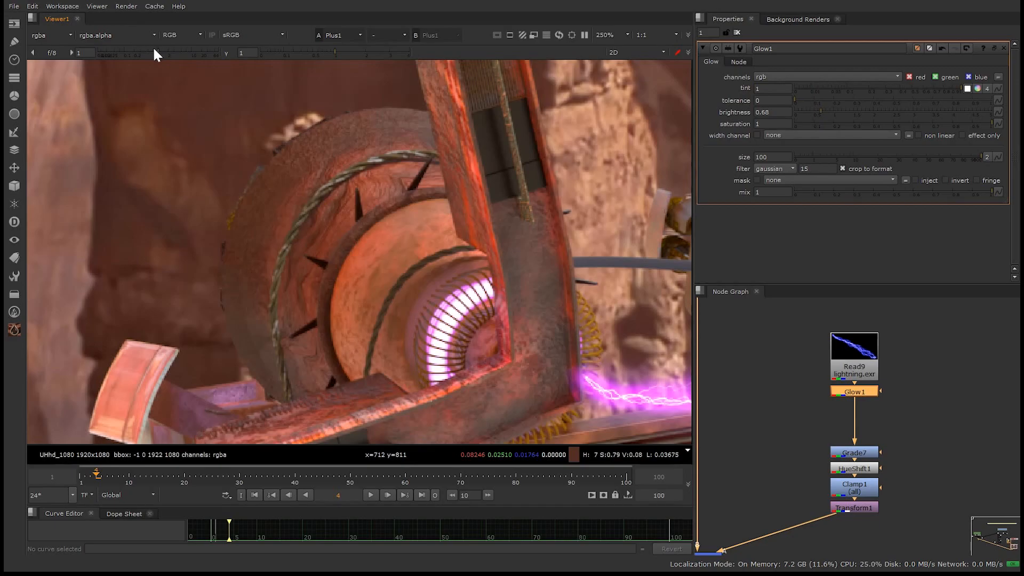
drag(155, 51, 119, 51)
key(g)
key(g)
key(f)
click(772, 355)
scroll(485, 256, up, 4)
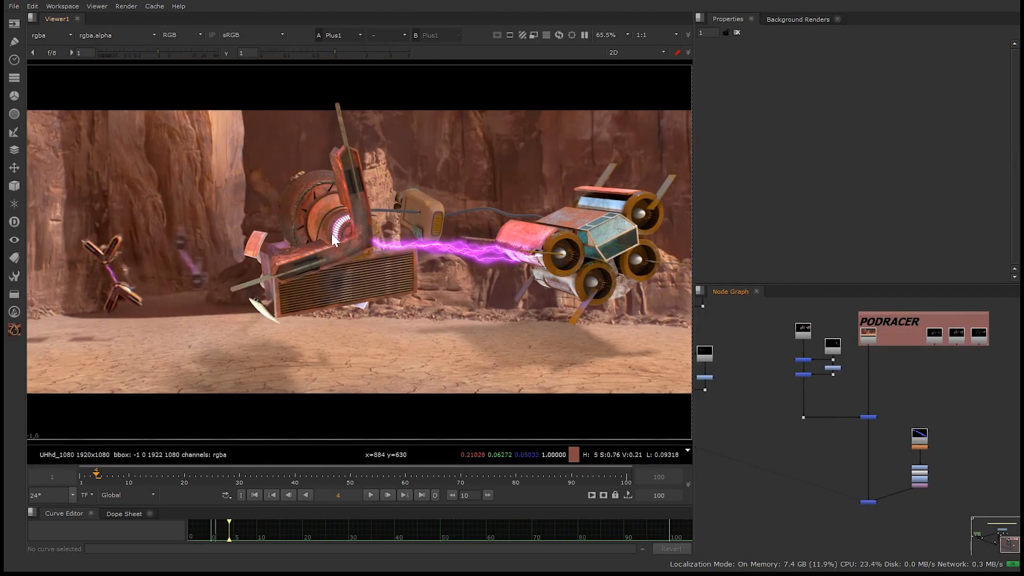
middle_drag(332, 240, 369, 258)
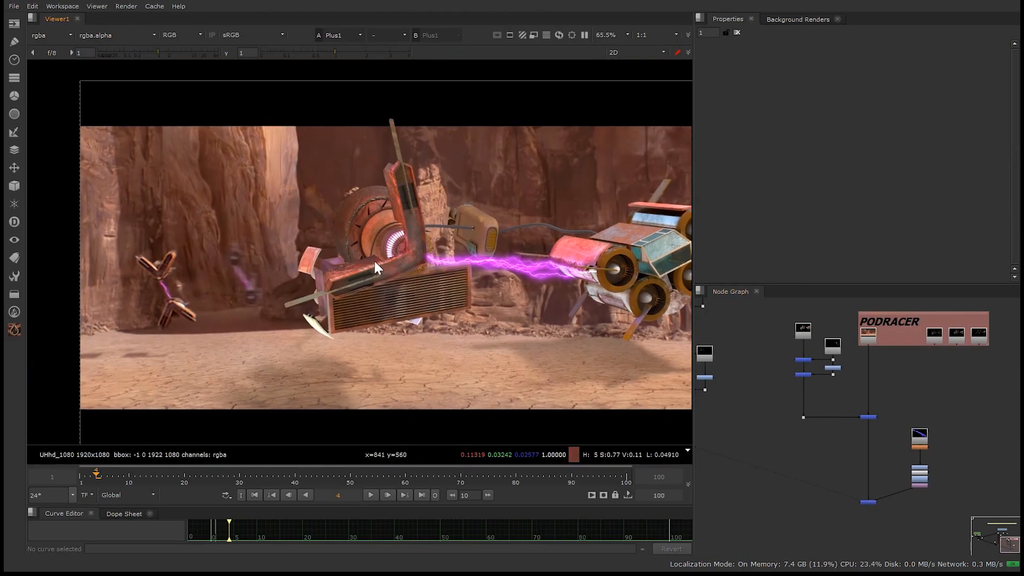
middle_drag(871, 451, 805, 395)
scroll(383, 121, up, 5)
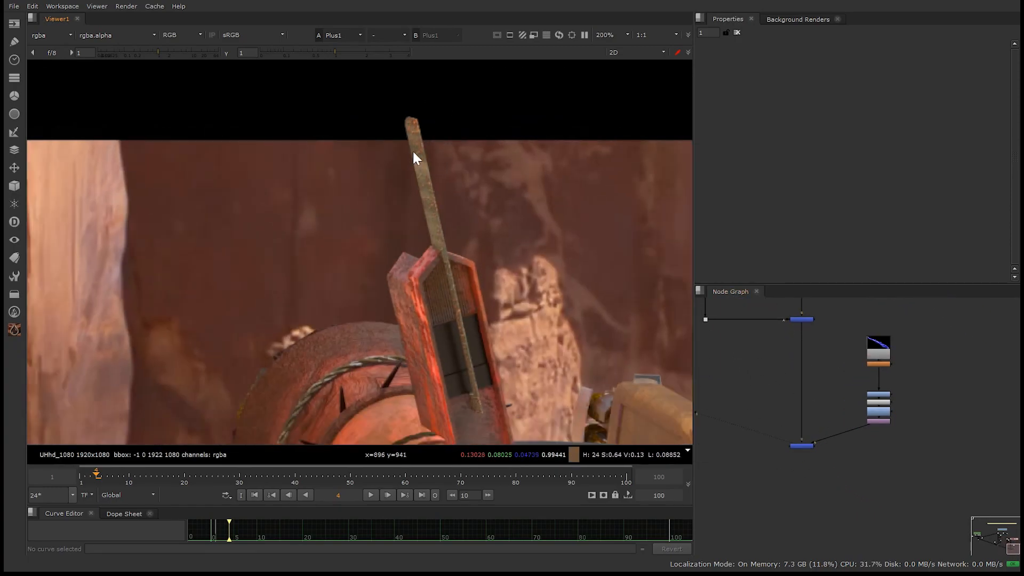
Add a Crop node after the final Plus merge.
key(f)
click(800, 446)
key(Tab)
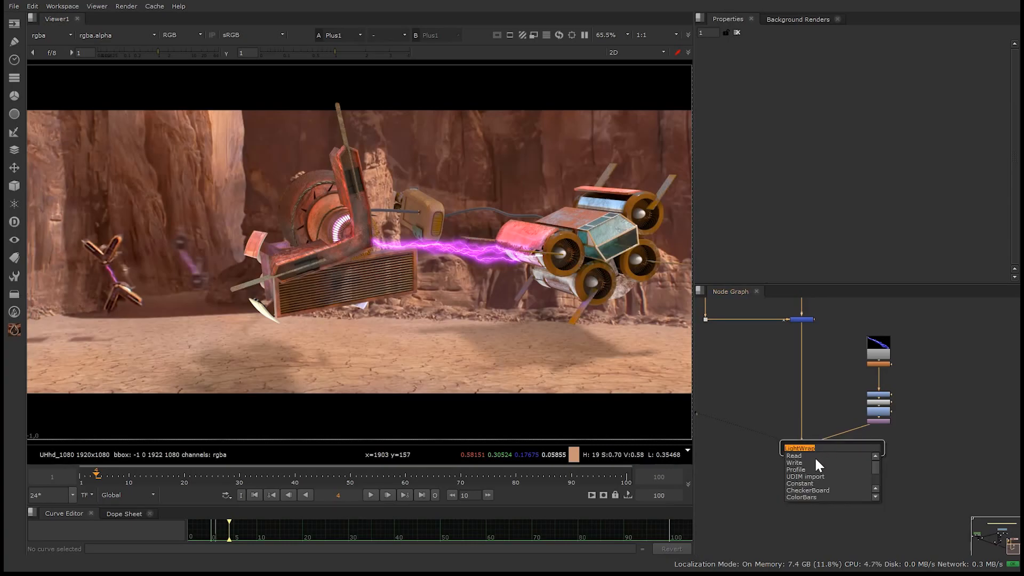
text(crop)
key(Return)
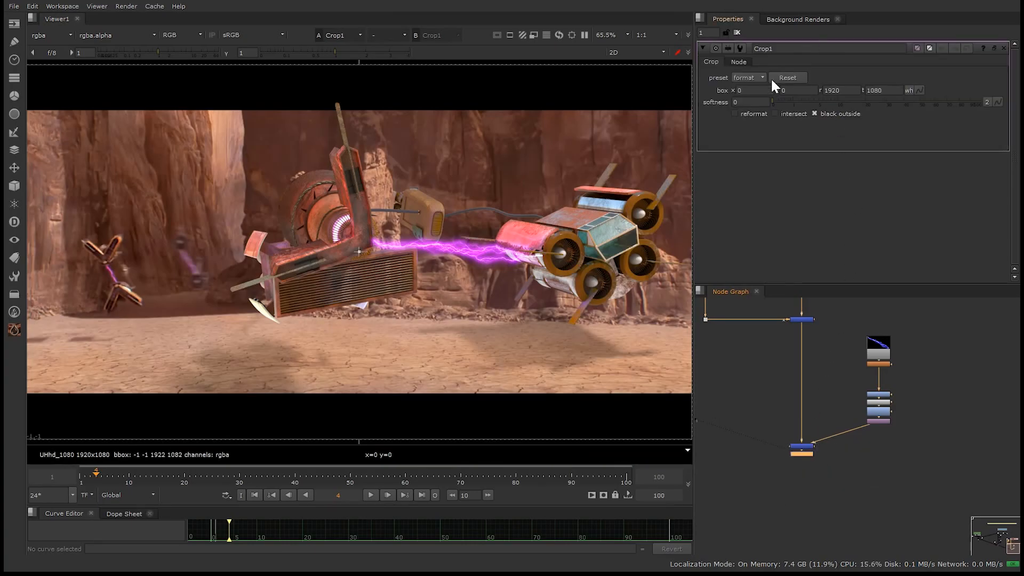
Pull the crop box's upper edge down to the letterbox border, at about 949.4, and check it without the overlay.
drag(364, 65, 380, 147)
scroll(360, 104, up, 8)
key(q)
key(q)
key(q)
key(q)
scroll(434, 303, down, 8)
key(q)
middle_drag(442, 184, 491, 320)
Apply the 2.35:1 preset to the Crop node and check the full frame with the overlay hidden.
click(750, 78)
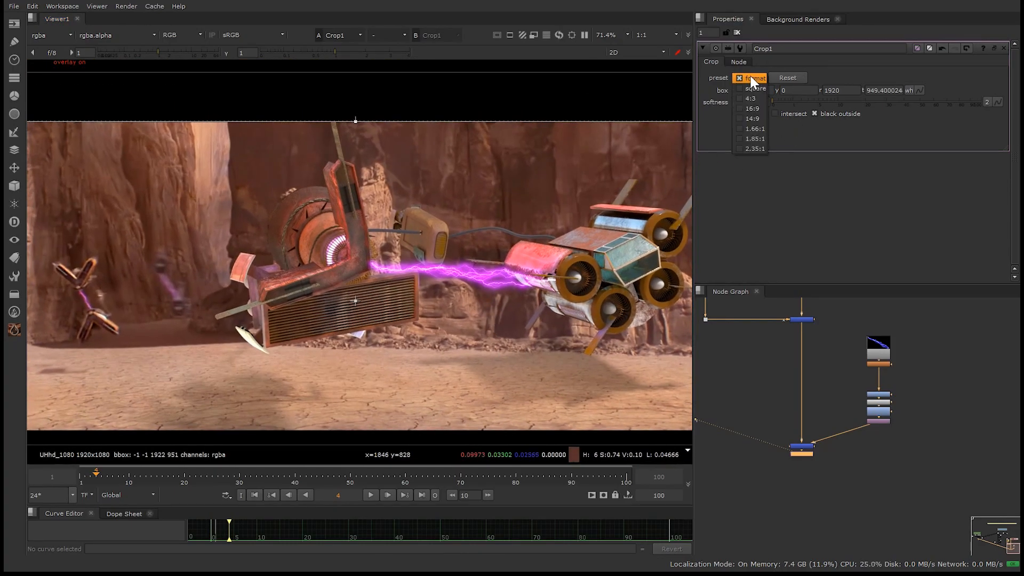
click(754, 148)
middle_drag(478, 262, 441, 293)
key(q)
key(f)
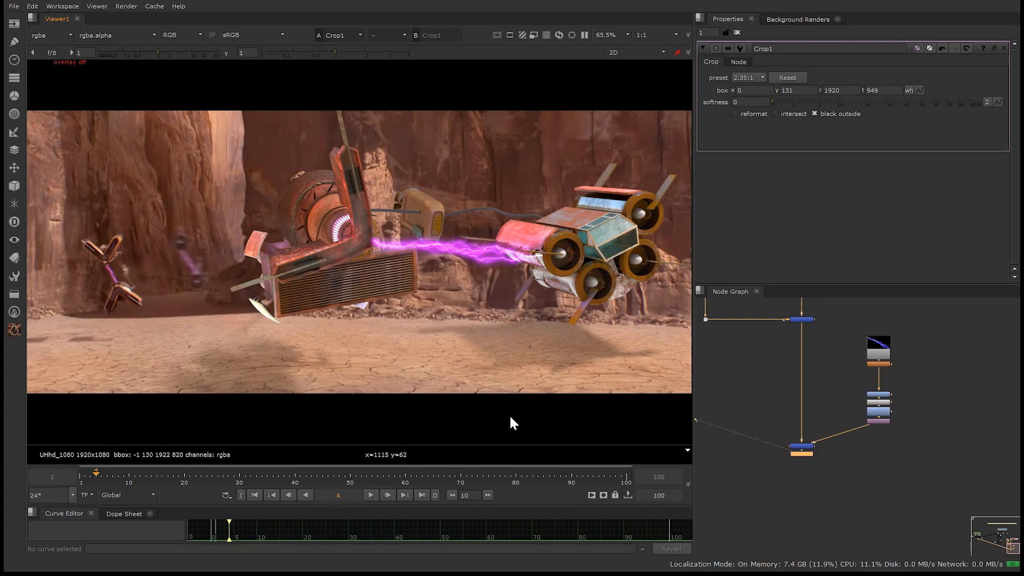
click(732, 401)
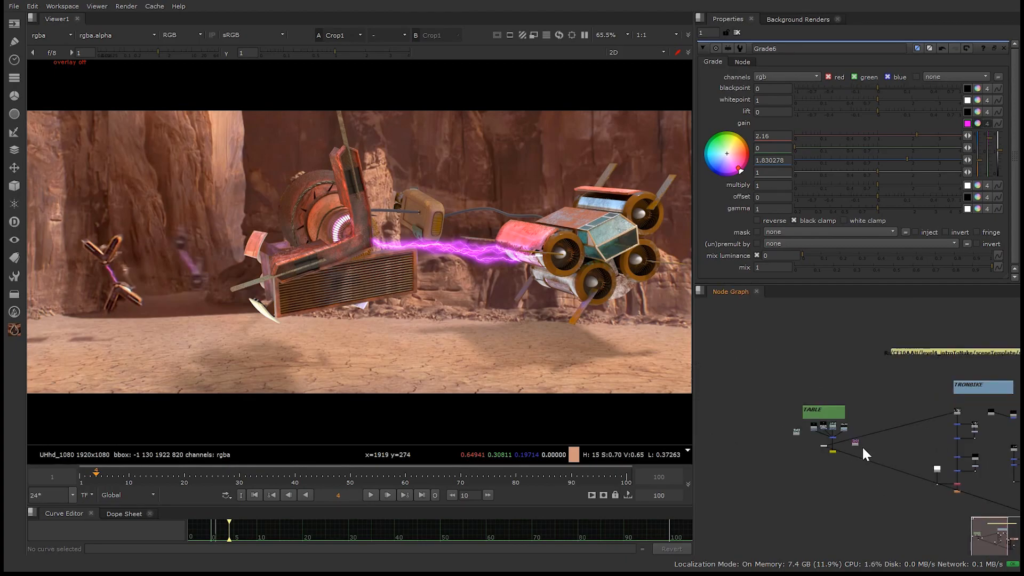
scroll(863, 446, up, 1)
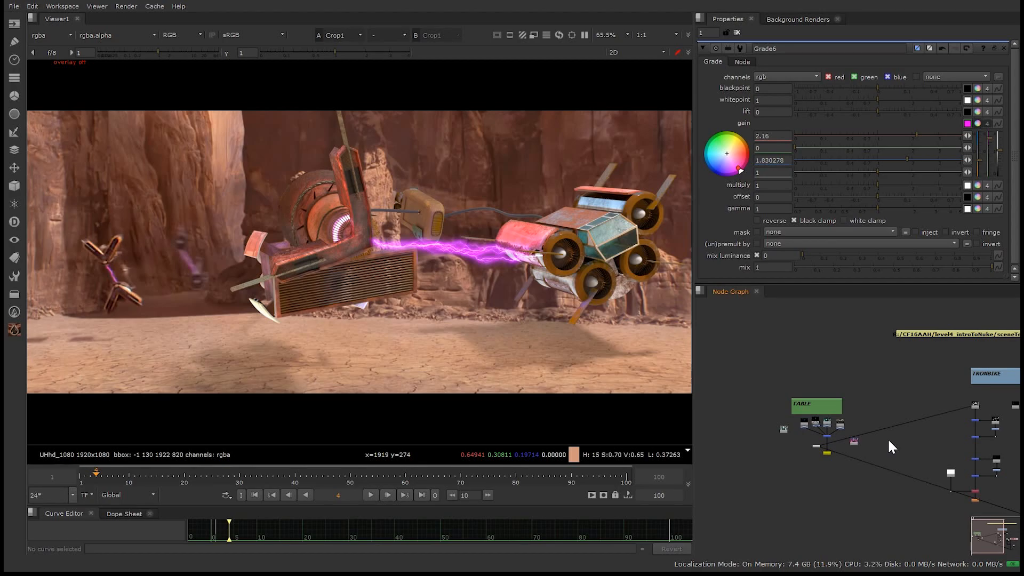
Switch to Chrome and look through the tutorial listing on the Nuke Station home page down to its page numbers.
middle_drag(889, 433, 789, 395)
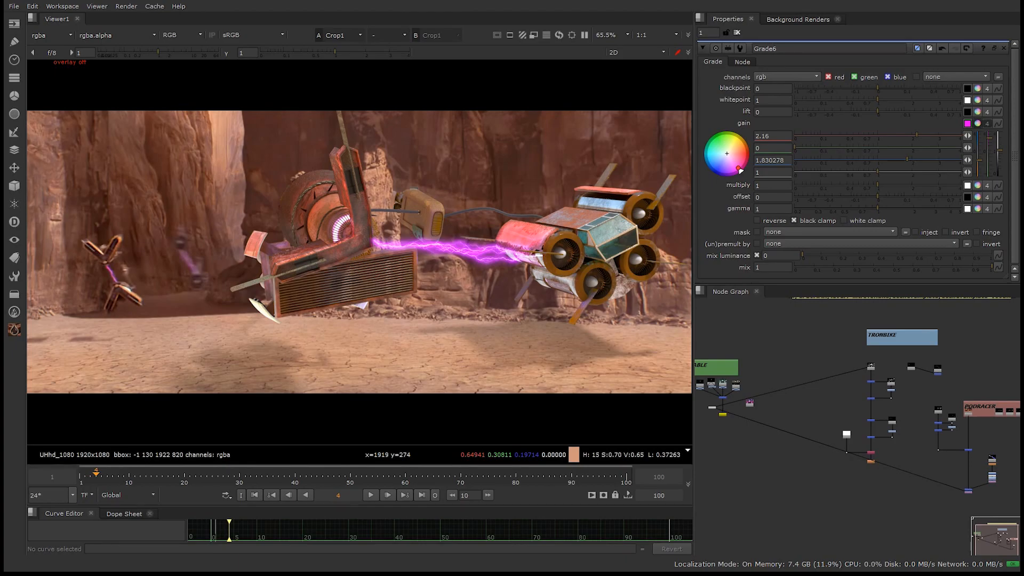
drag(1020, 276, 683, 277)
double_click(683, 277)
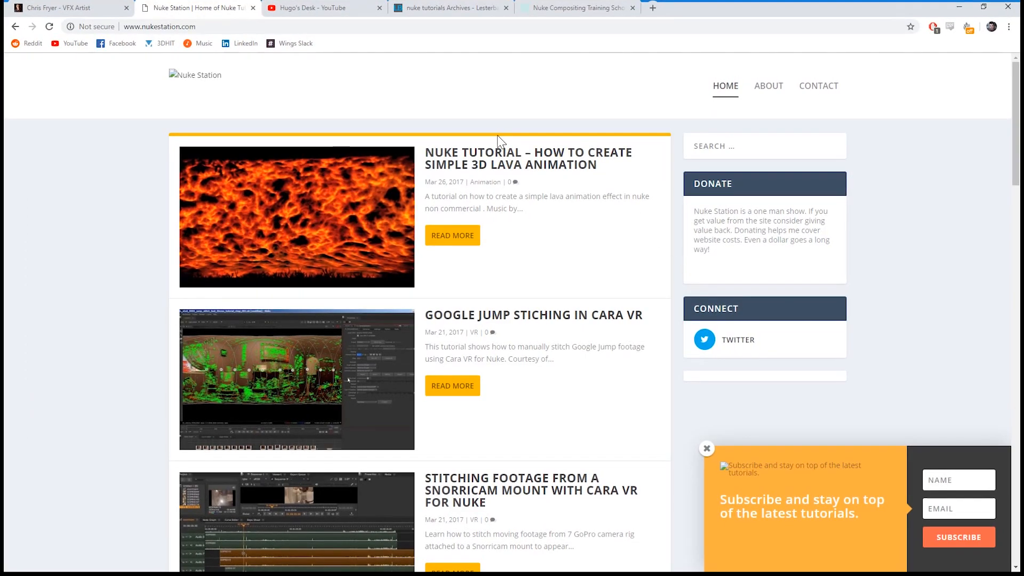
click(44, 30)
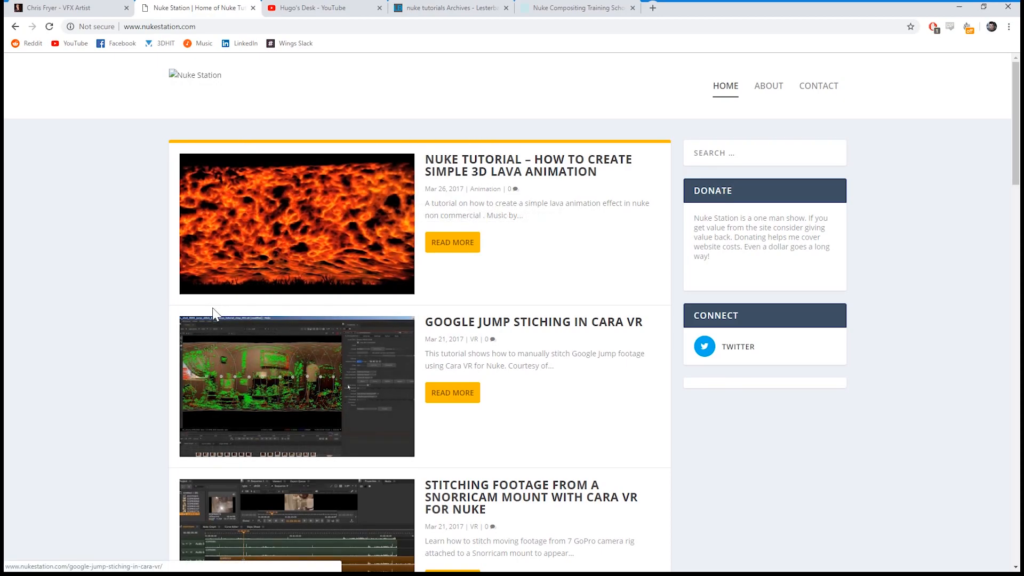
scroll(203, 326, down, 3)
scroll(194, 338, down, 3)
scroll(190, 339, down, 4)
scroll(183, 338, down, 4)
scroll(183, 374, down, 6)
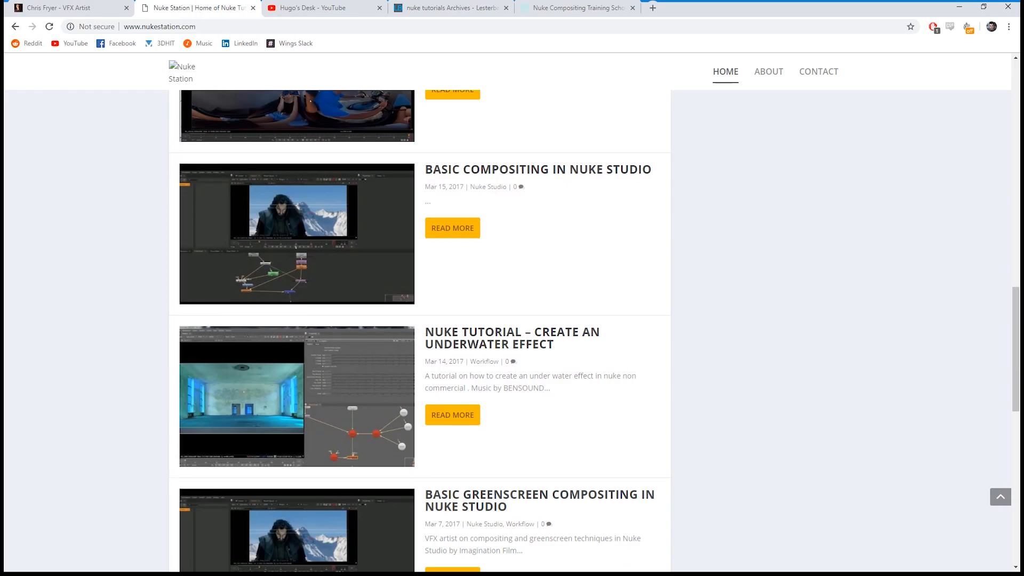
scroll(341, 205, down, 5)
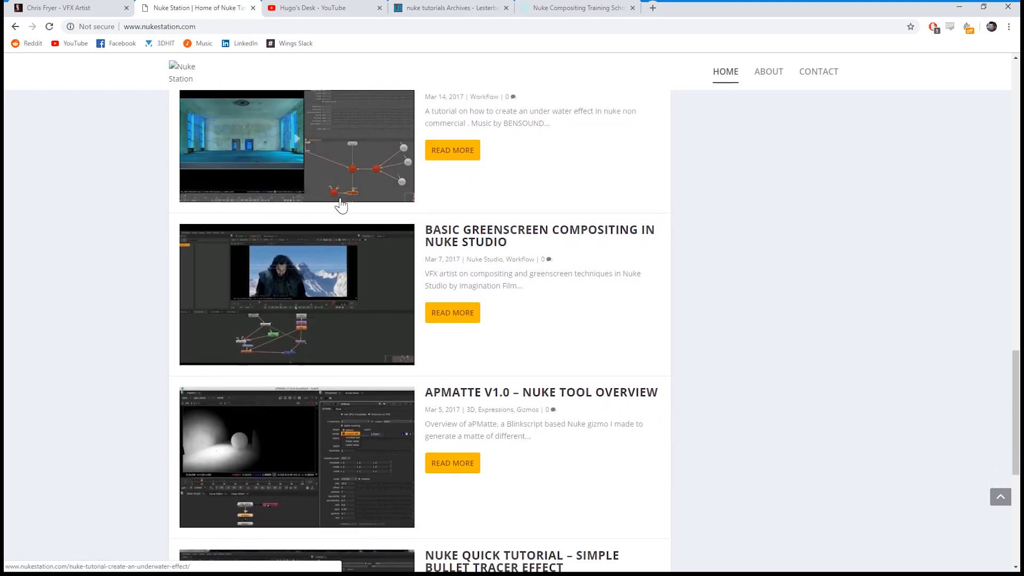
scroll(339, 313, down, 5)
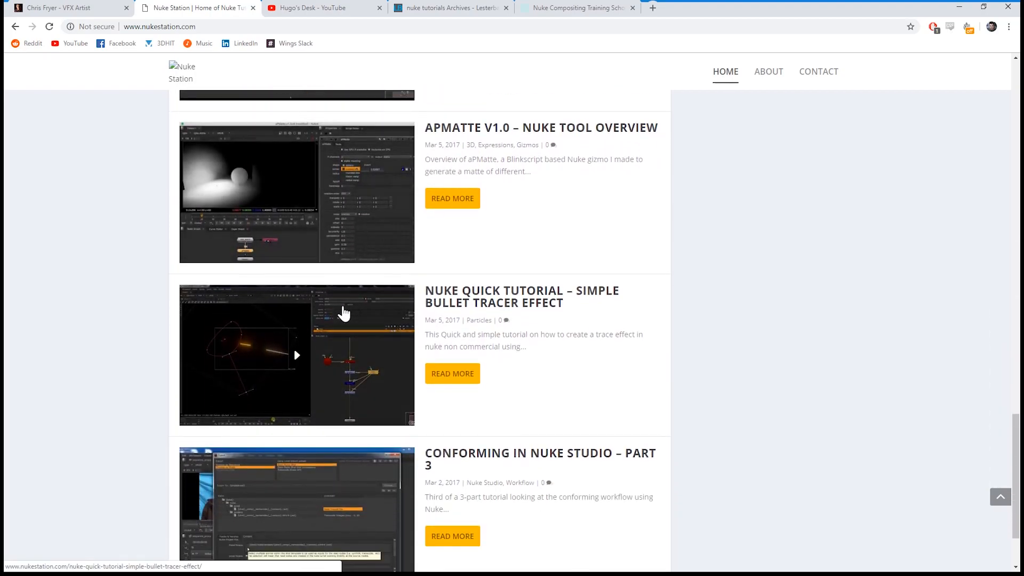
scroll(343, 313, down, 2)
scroll(450, 368, up, 8)
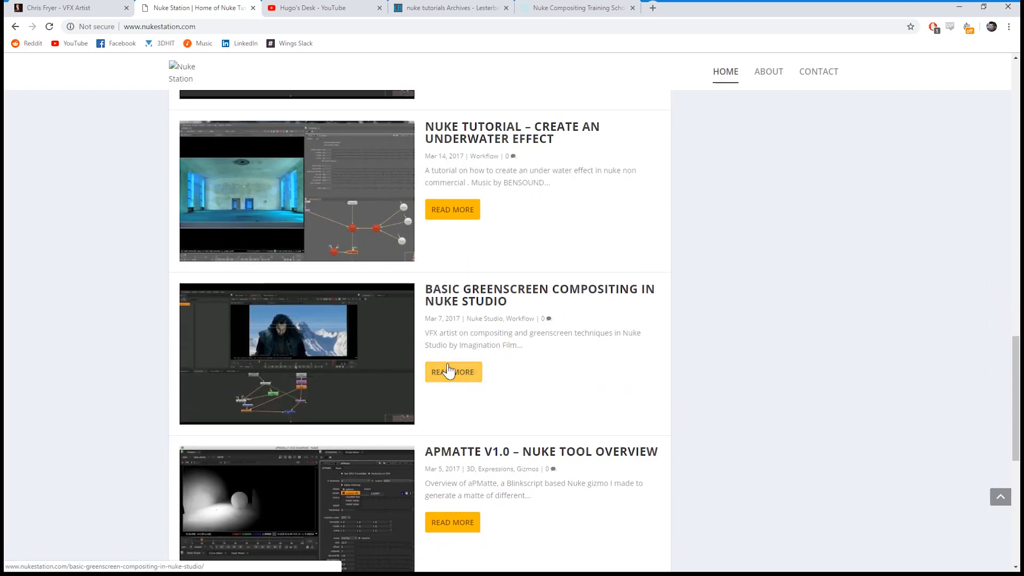
scroll(448, 369, up, 20)
scroll(448, 369, down, 9)
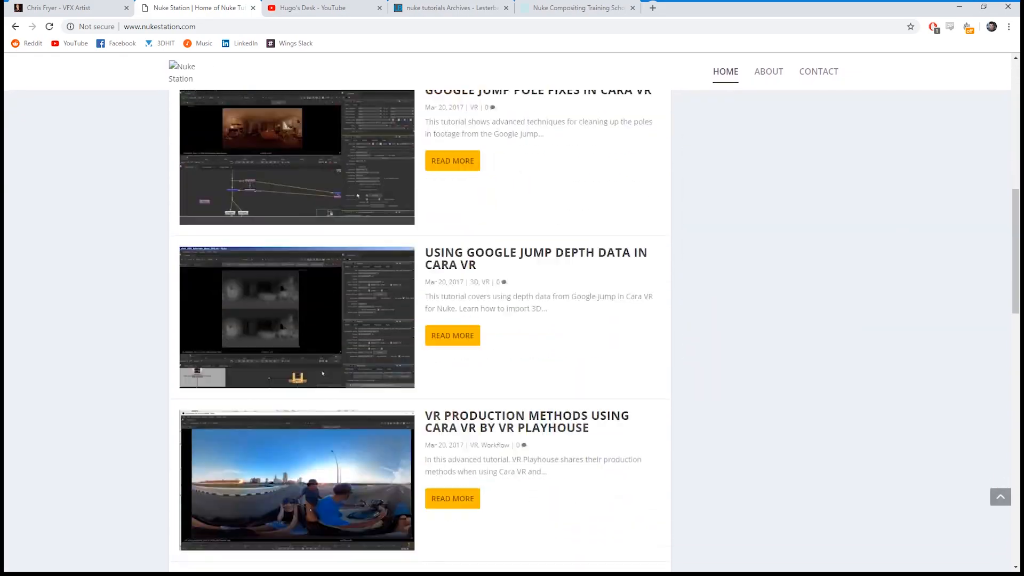
scroll(503, 359, down, 20)
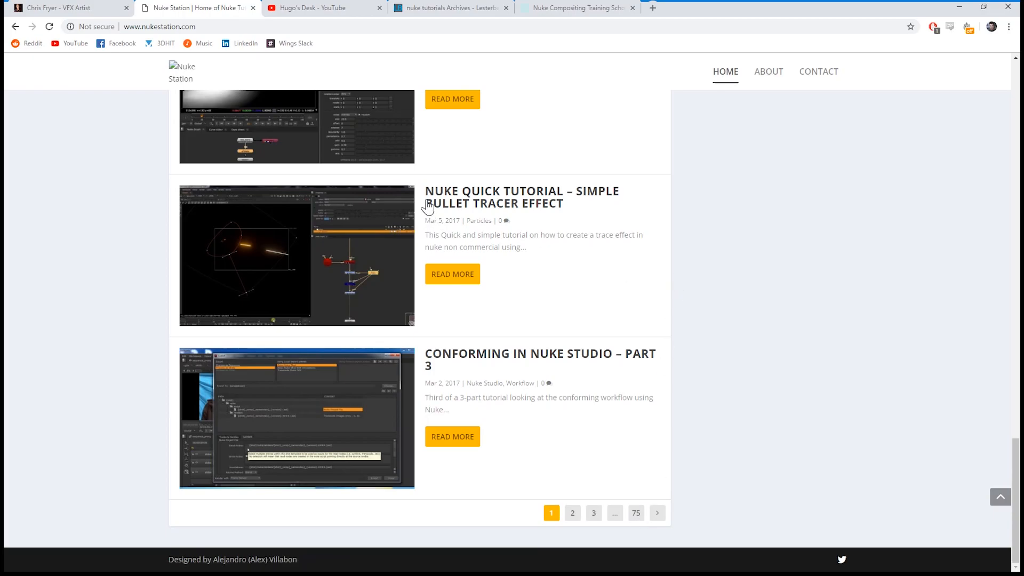
Look through the uploaded videos on the Hugo's Desk YouTube channel.
click(320, 8)
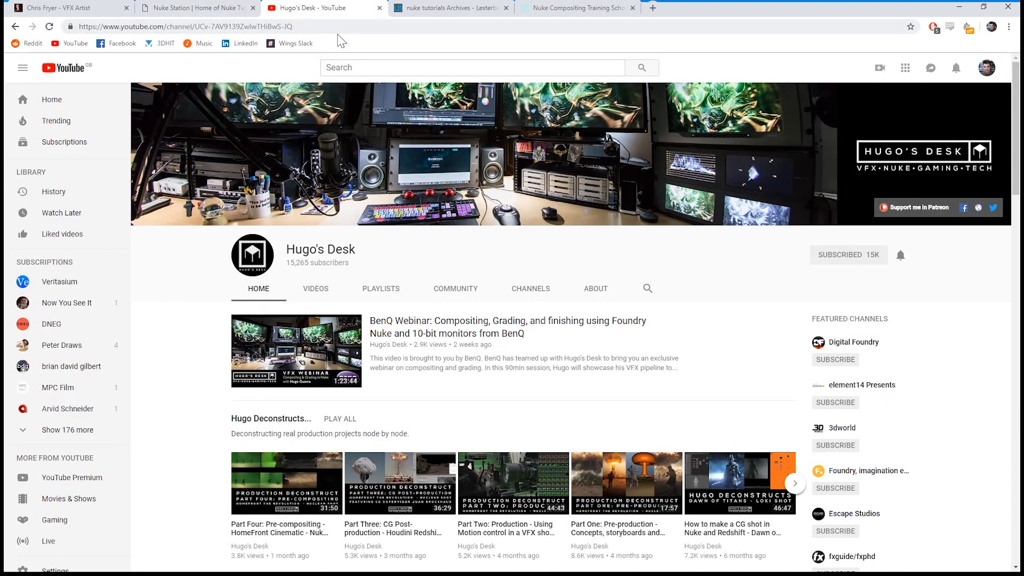
click(324, 298)
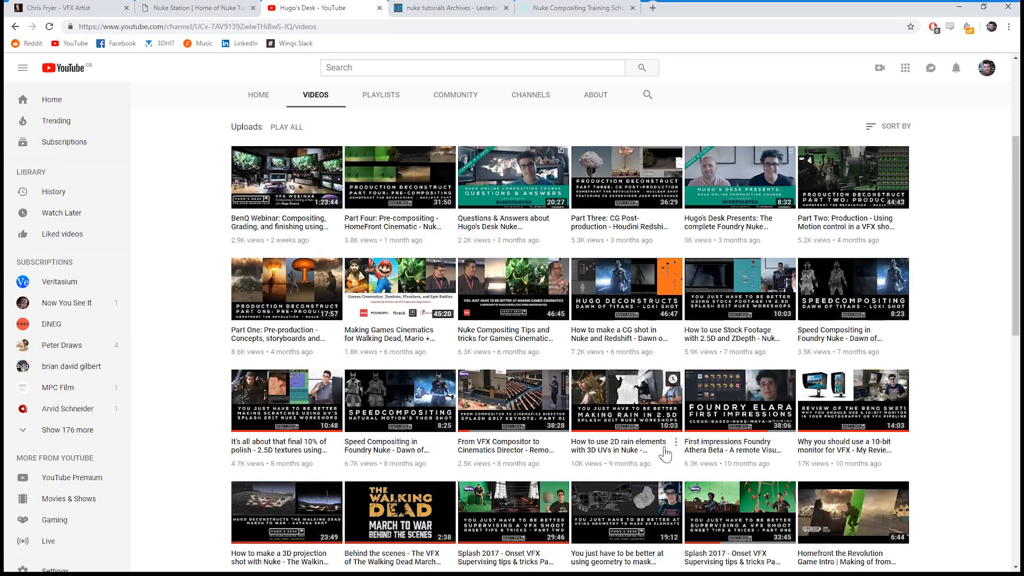
scroll(668, 446, down, 5)
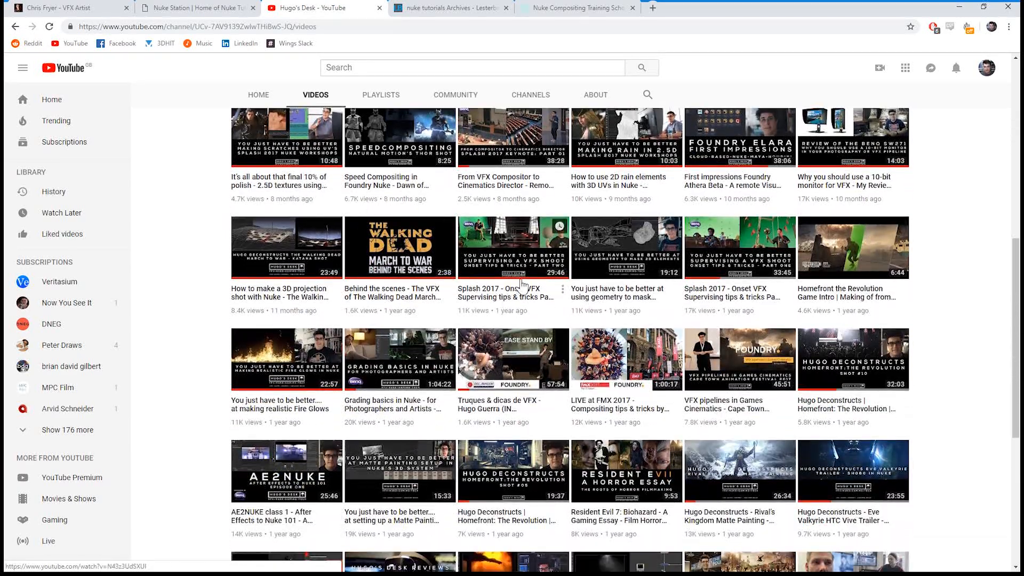
scroll(374, 283, down, 6)
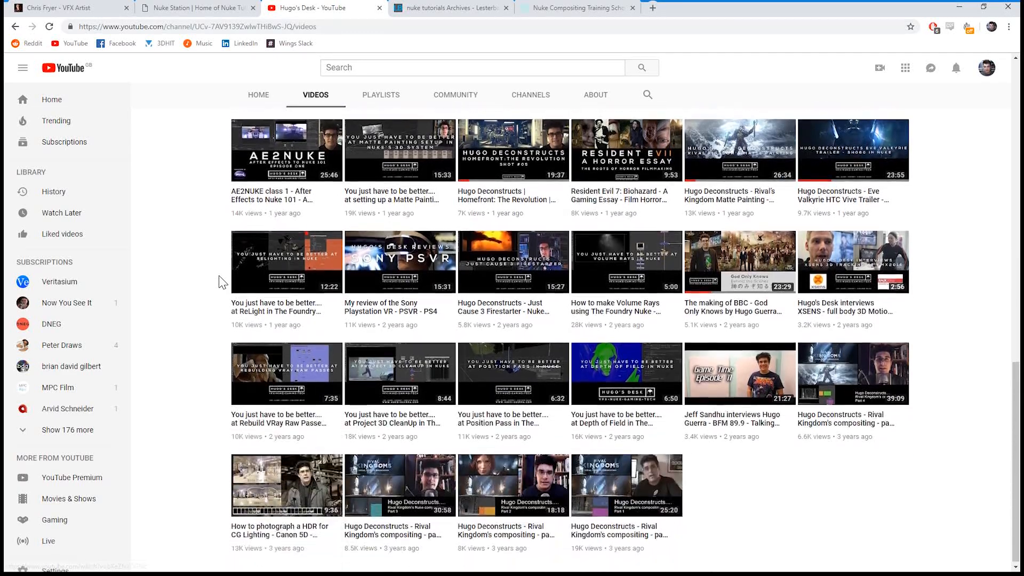
scroll(220, 281, up, 20)
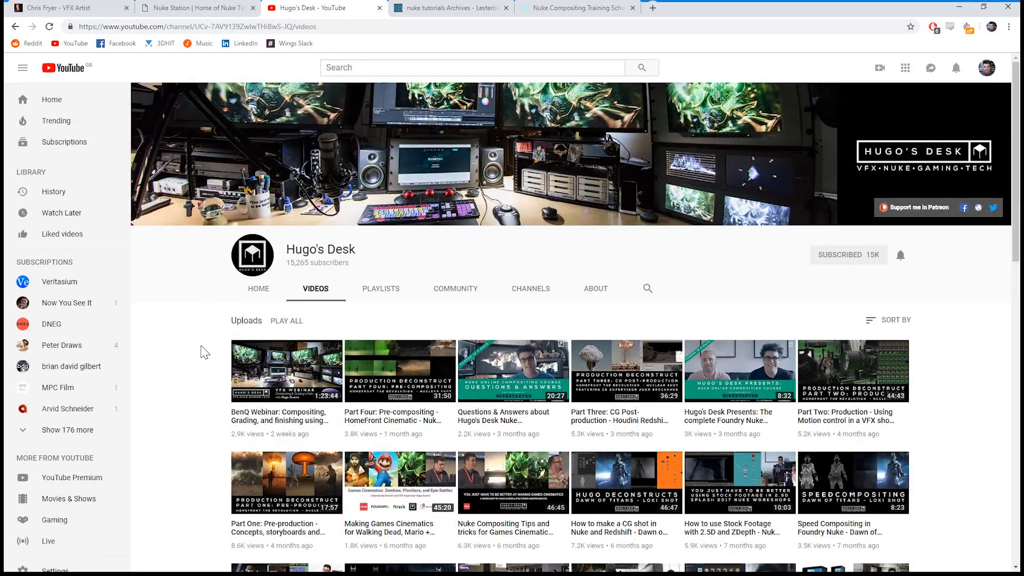
scroll(206, 353, down, 3)
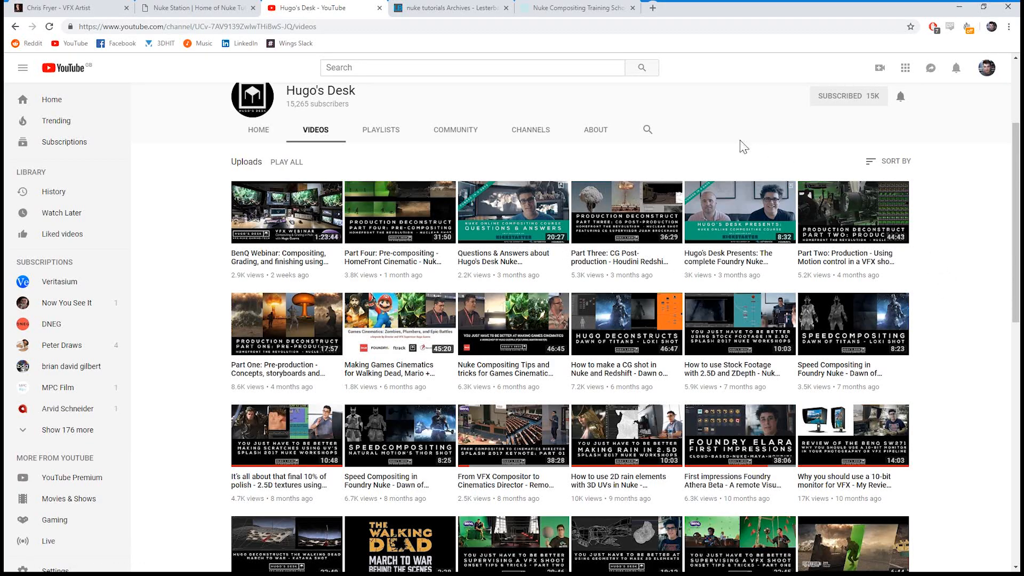
Look through the Nuke tutorials category on the Lesterbanks site.
click(432, 9)
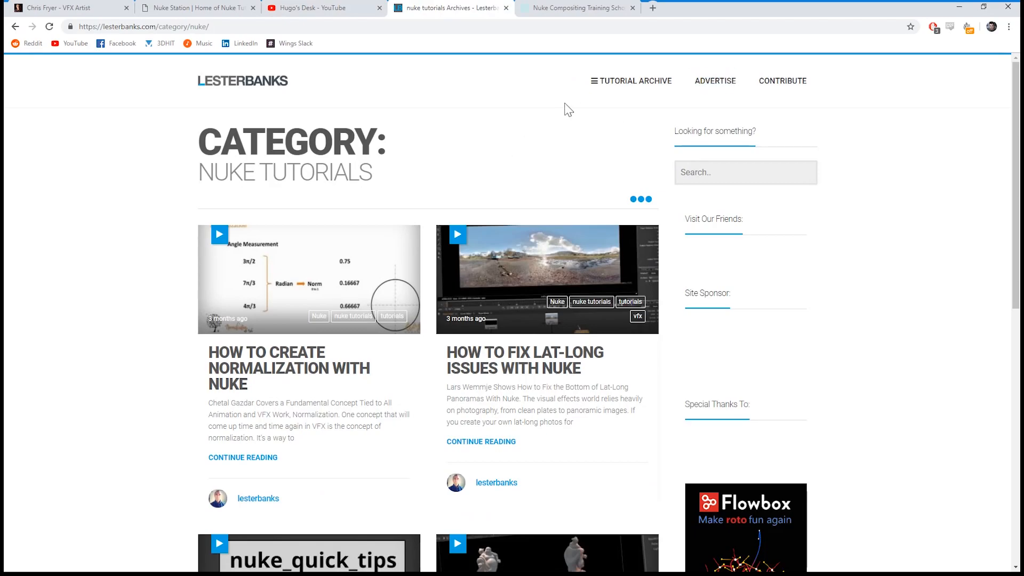
mouse_move(614, 82)
mouse_move(621, 245)
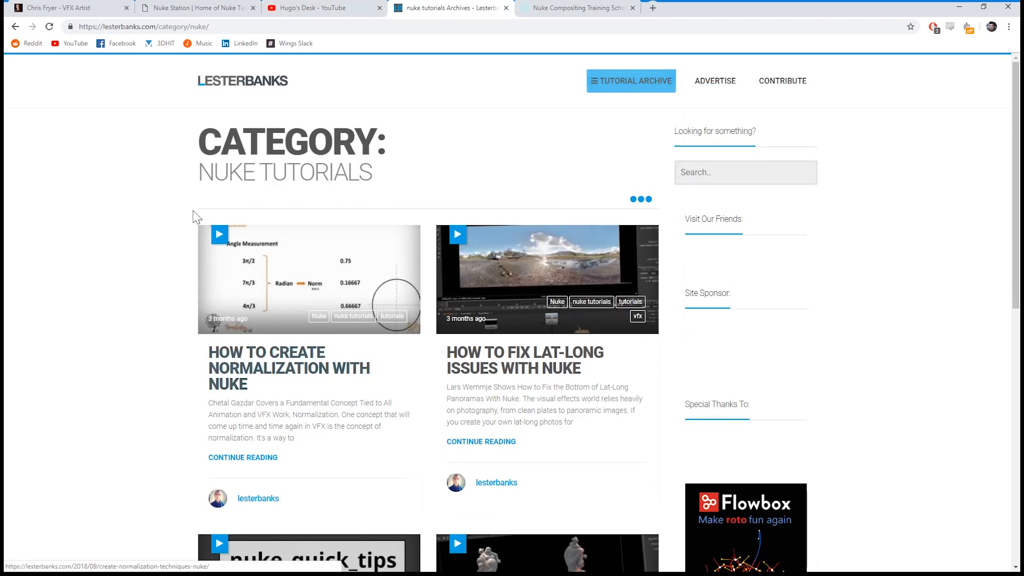
scroll(147, 215, down, 2)
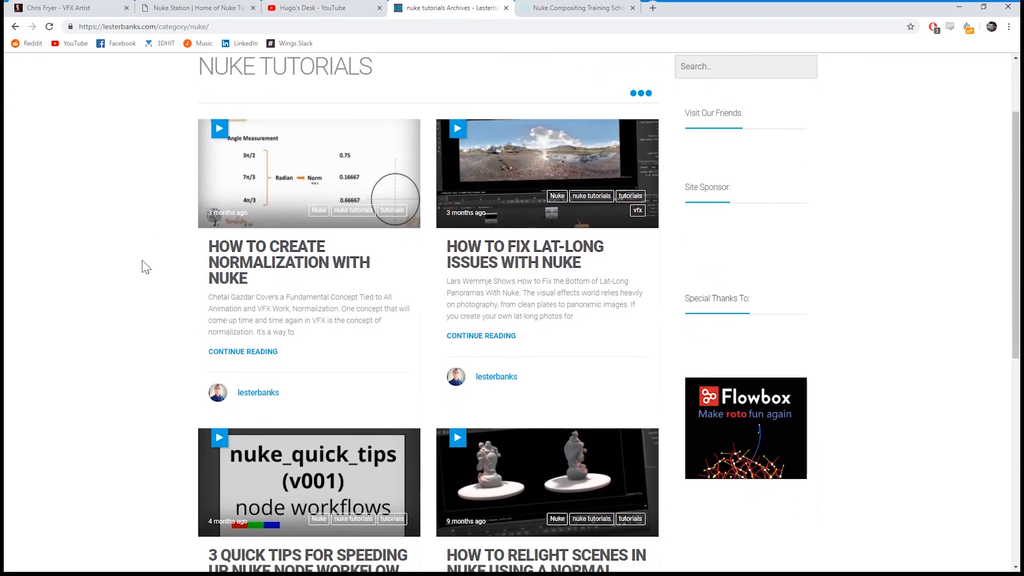
scroll(143, 267, down, 5)
scroll(143, 272, down, 2)
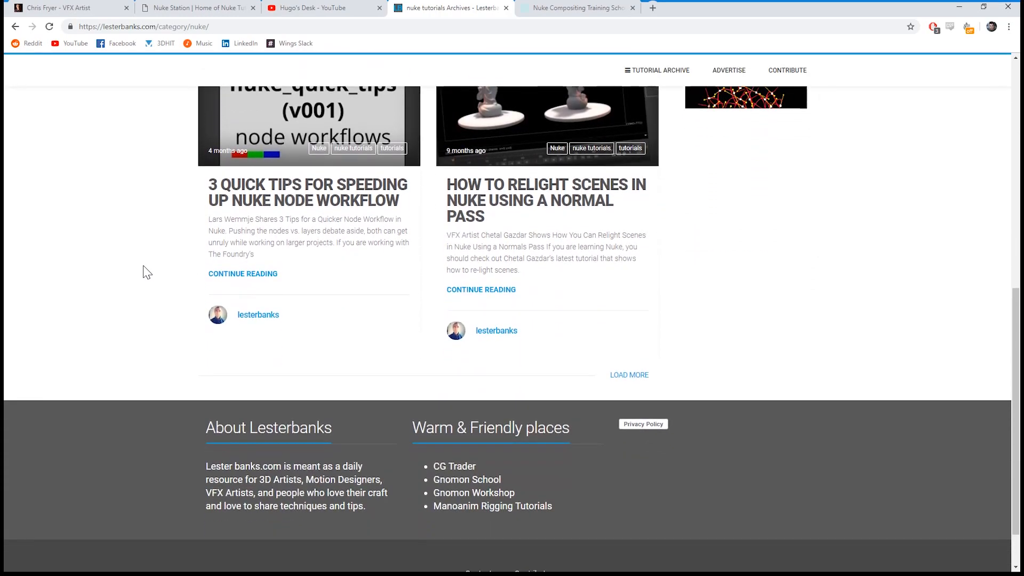
scroll(147, 272, up, 9)
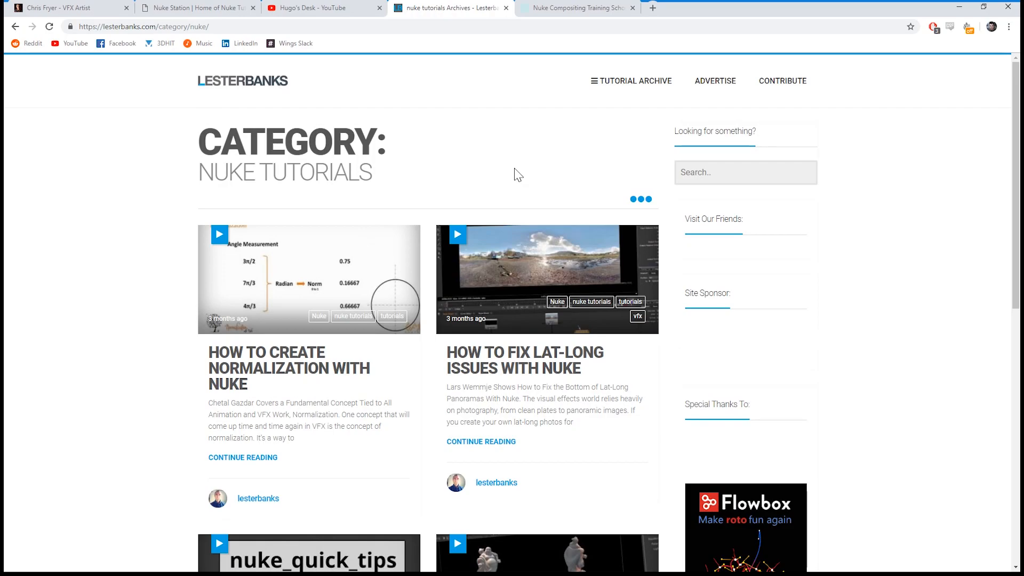
Go to the Compositing Pro site and examine its newsletter sign-up page.
click(555, 9)
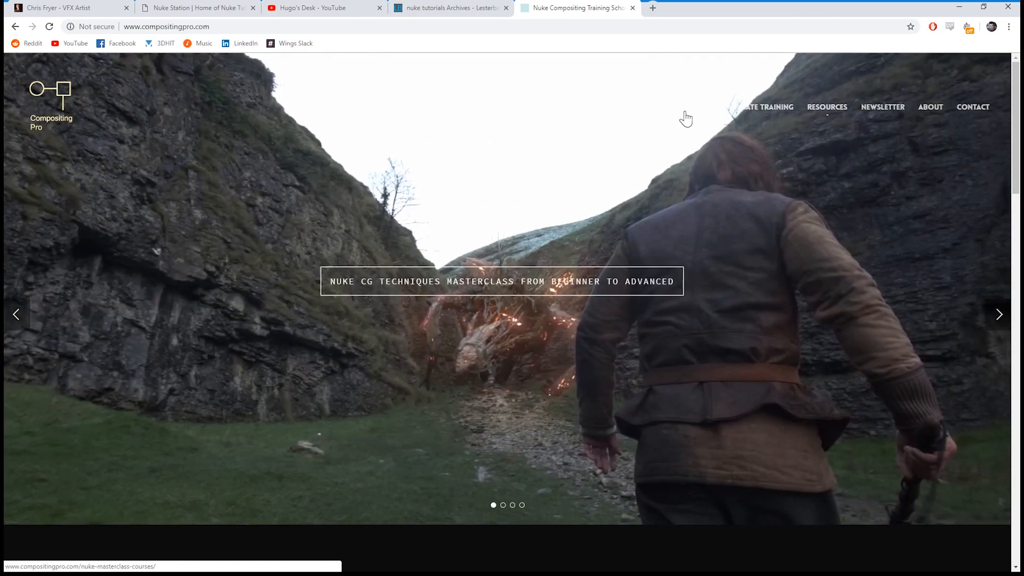
scroll(773, 155, down, 1)
scroll(784, 155, up, 1)
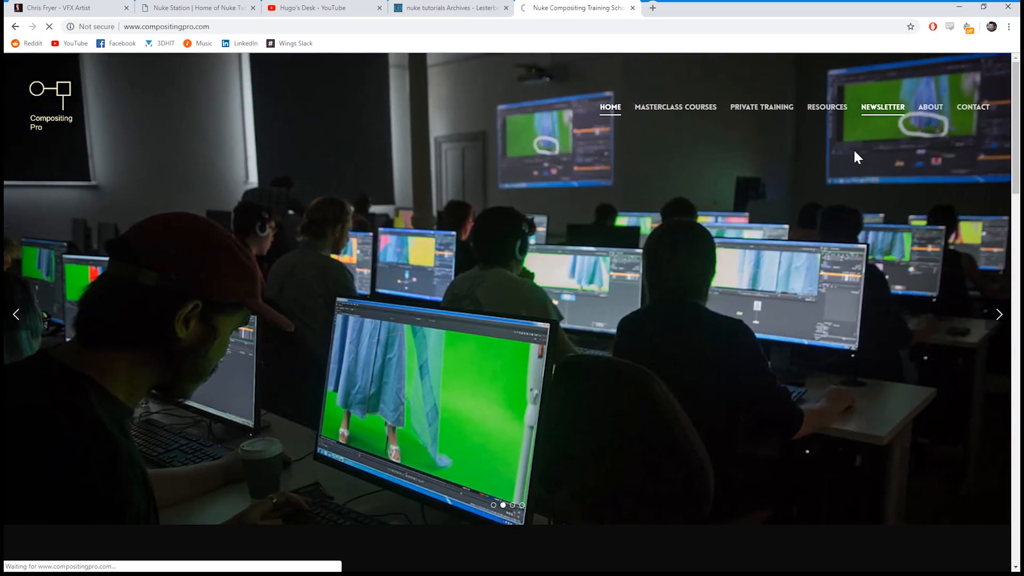
click(886, 110)
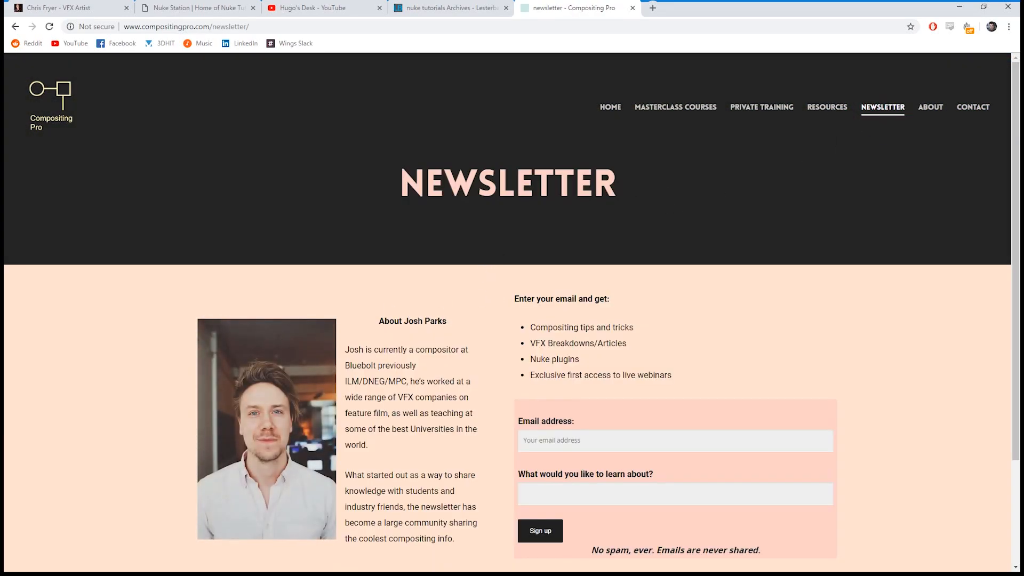
scroll(497, 160, down, 2)
scroll(552, 235, up, 2)
Return to the Compositing Pro home page and view its latest posts.
click(609, 109)
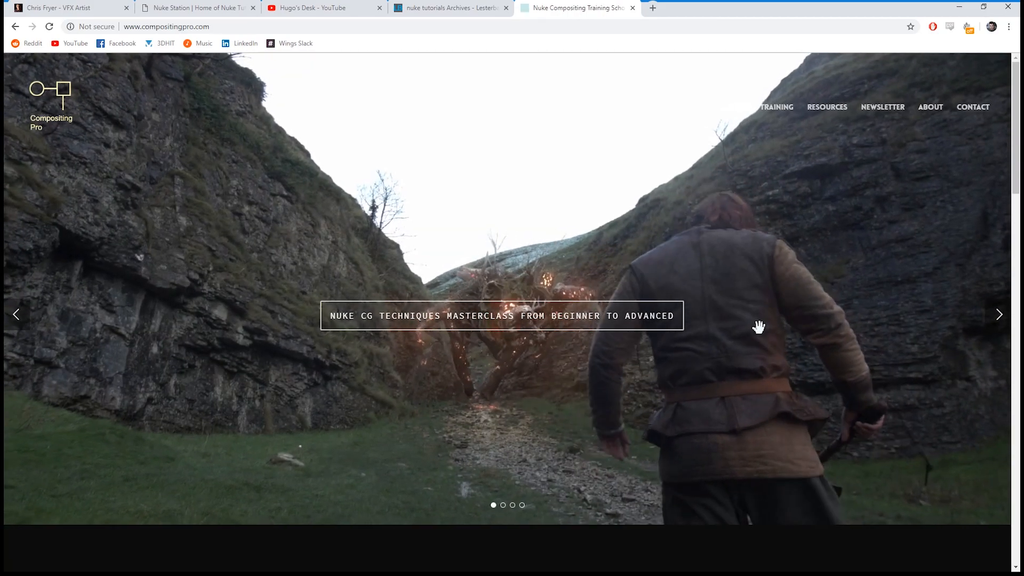
scroll(757, 325, down, 6)
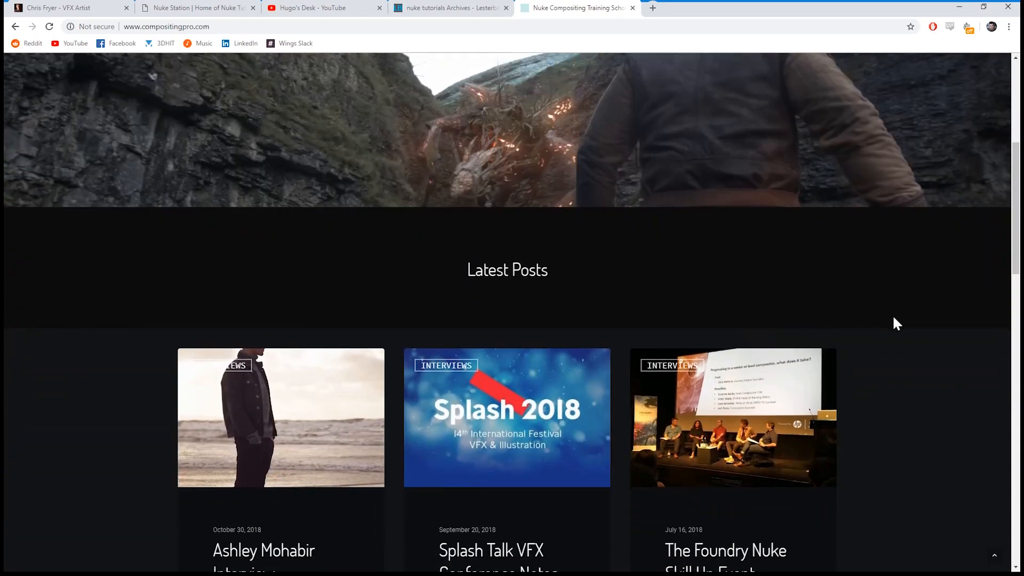
scroll(894, 319, up, 6)
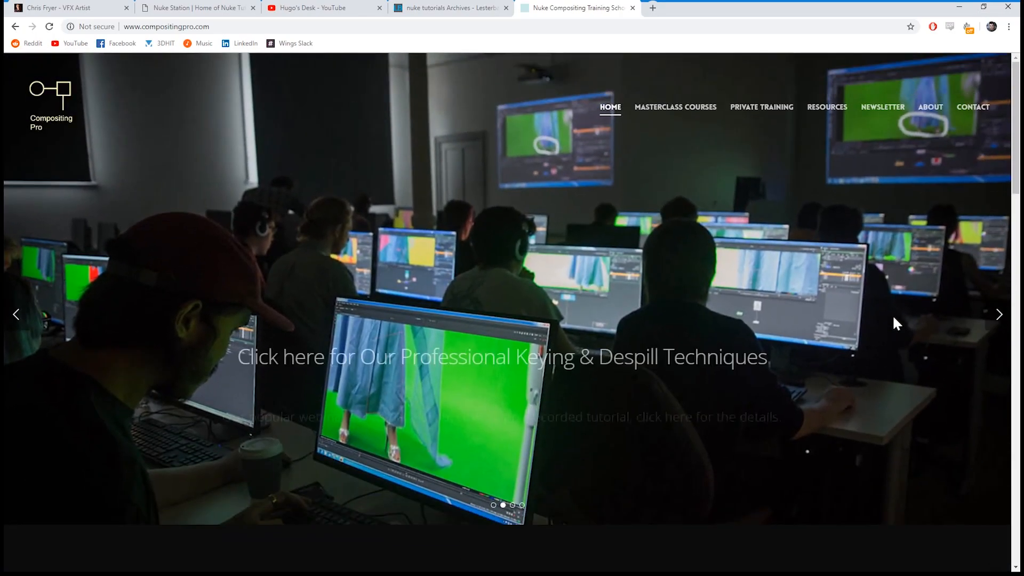
Bring the fxphd site into the browser window and look over its home page.
click(450, 8)
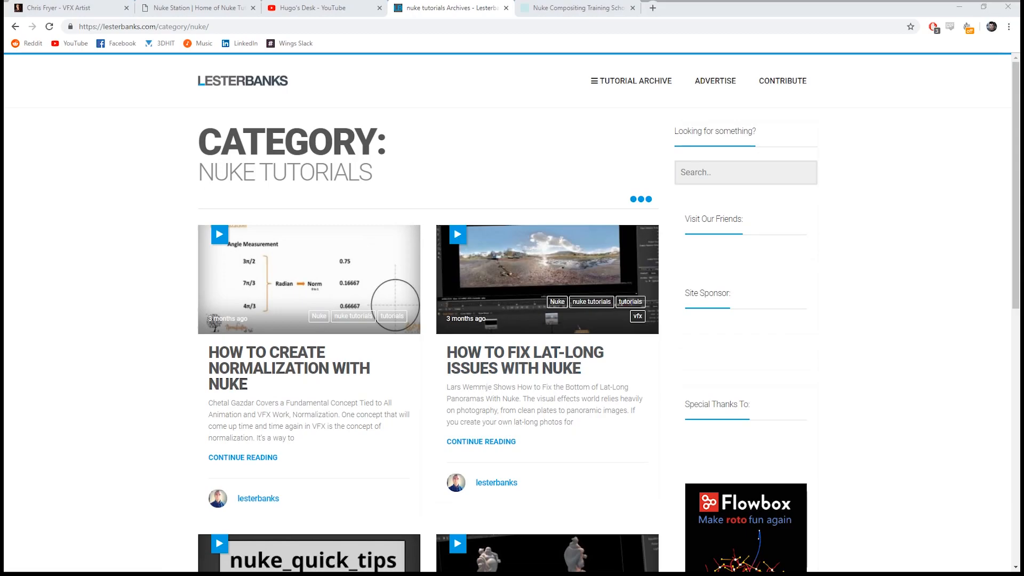
drag(1023, 176, 734, 7)
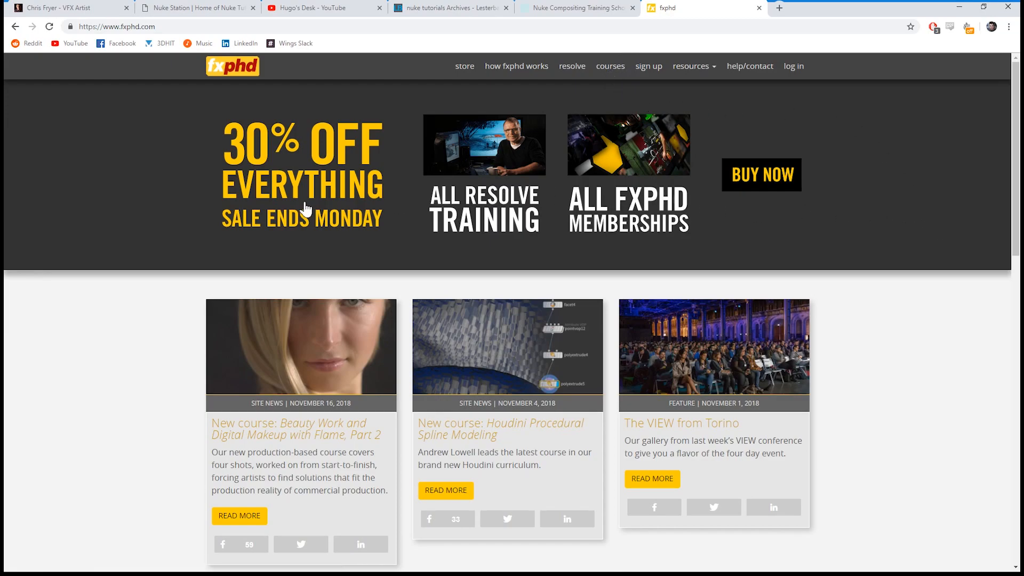
scroll(917, 94, down, 4)
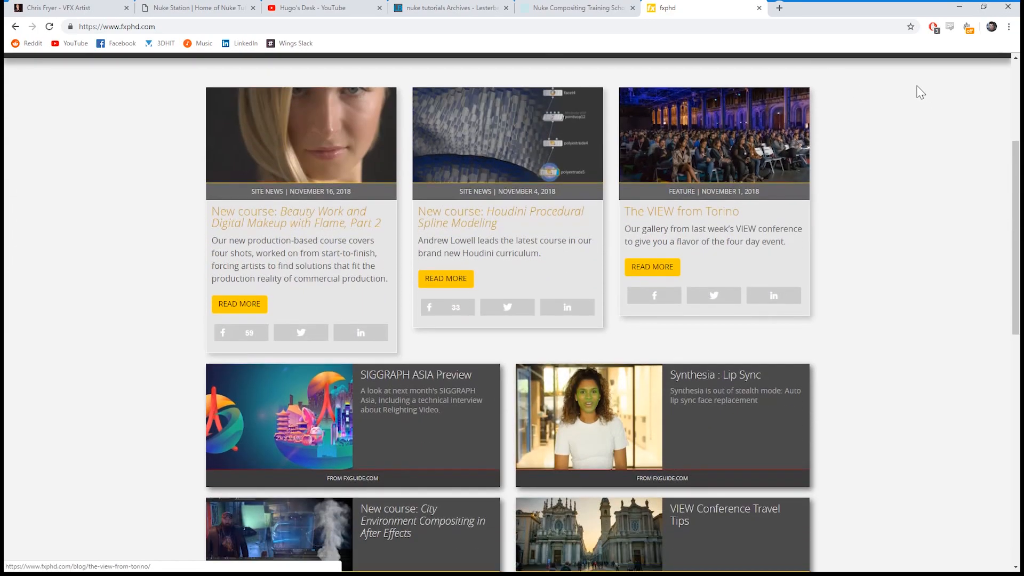
scroll(933, 218, up, 4)
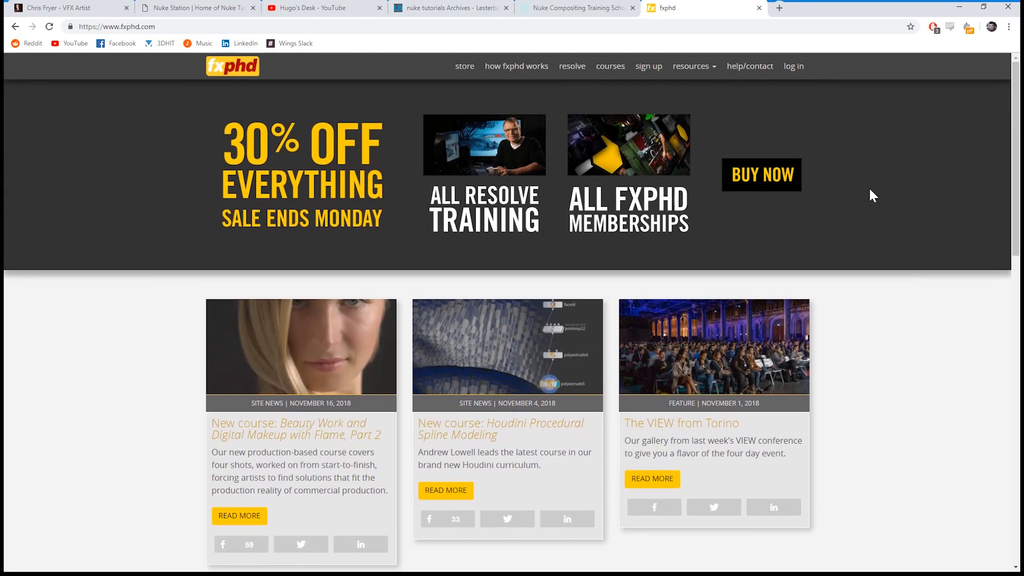
Open the fxphd store and examine the membership and course products on offer.
click(465, 69)
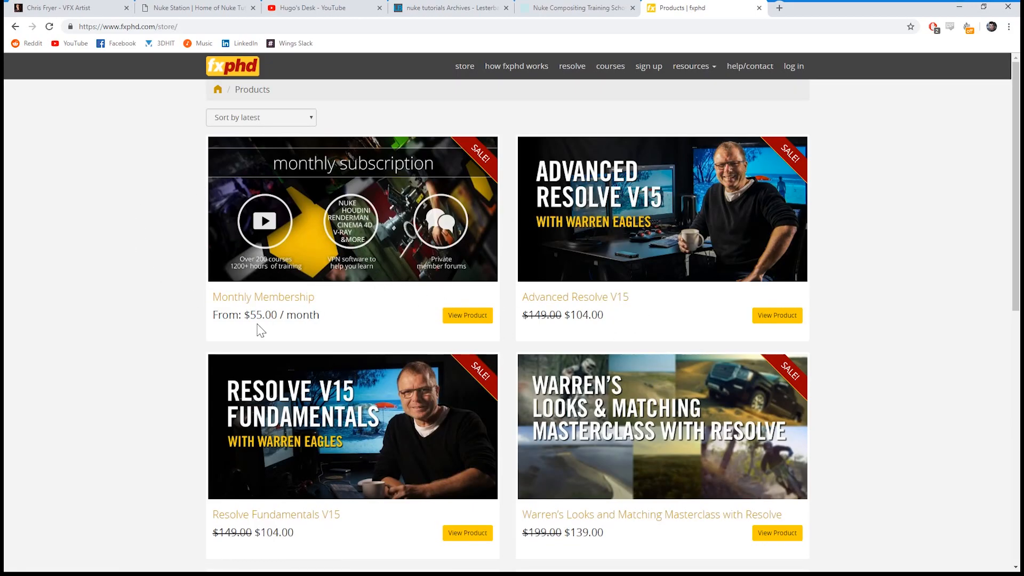
scroll(217, 316, down, 3)
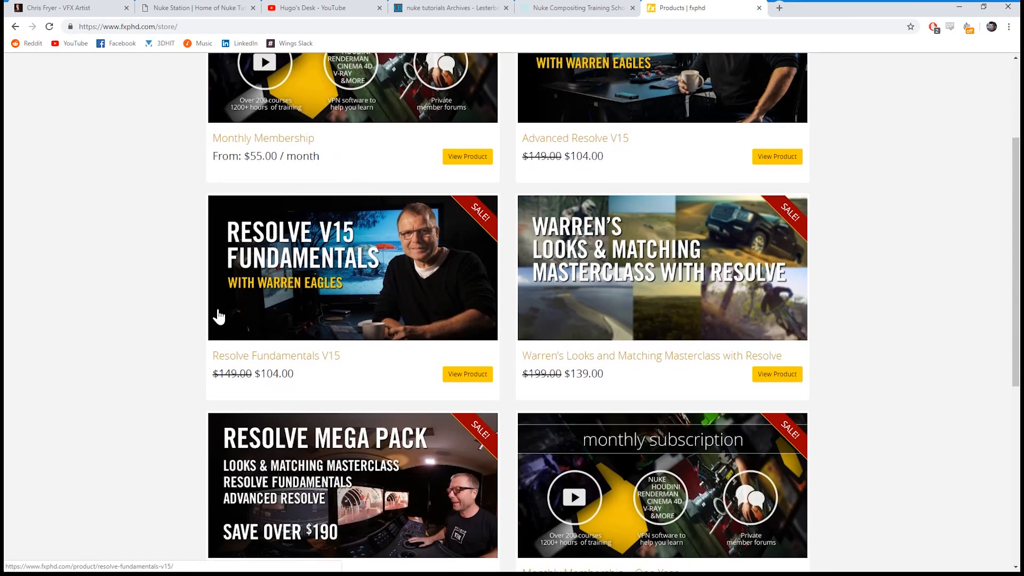
scroll(213, 298, up, 3)
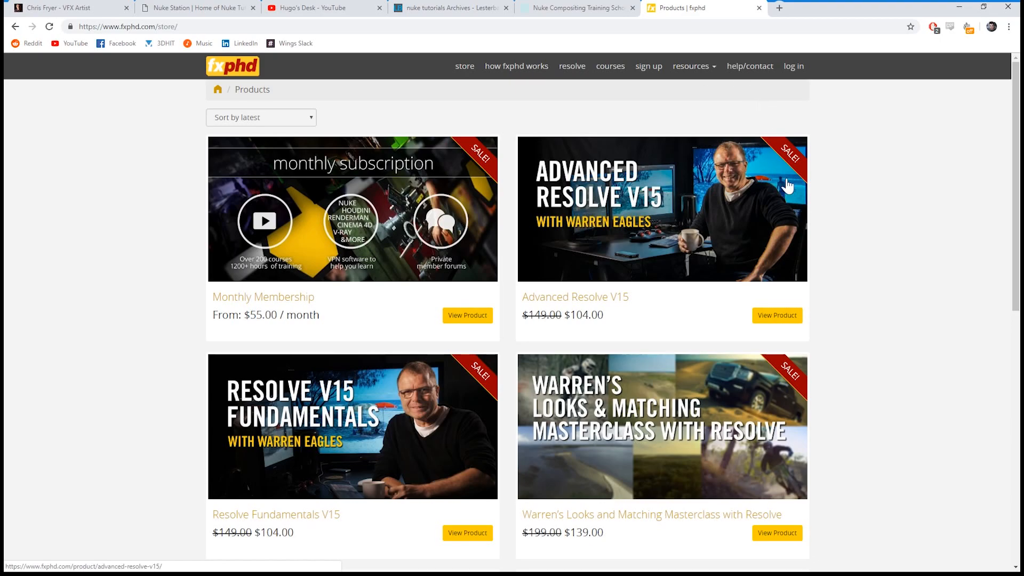
scroll(672, 240, down, 6)
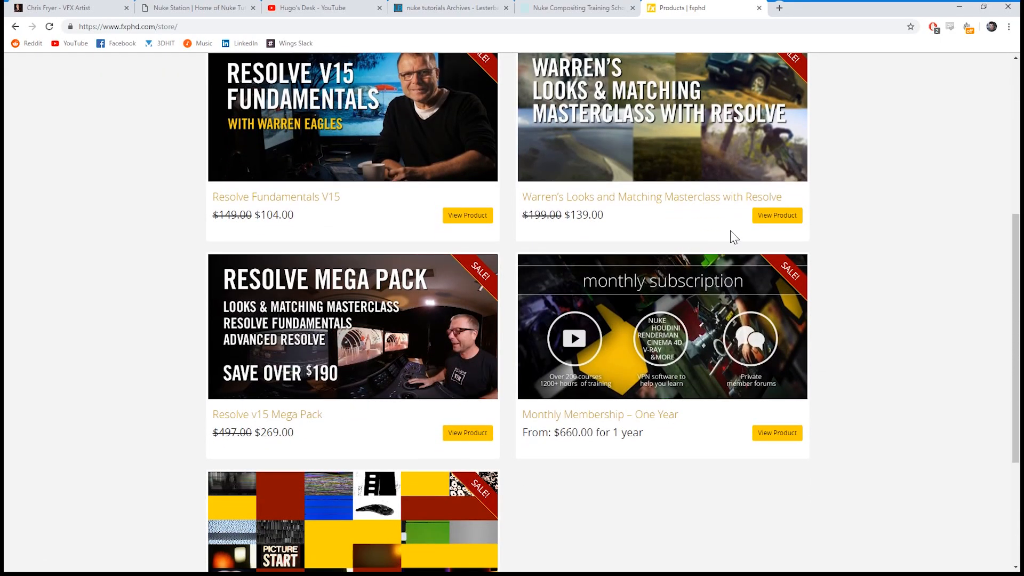
scroll(734, 237, down, 3)
scroll(842, 224, up, 9)
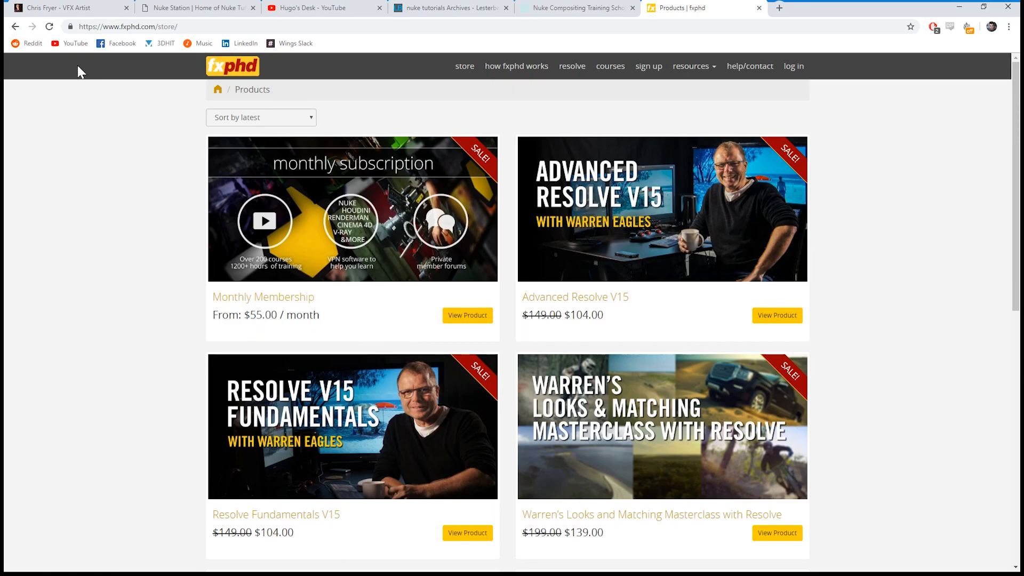
Go to the compositor's portfolio site and view its home reel and About/Contact page.
click(45, 13)
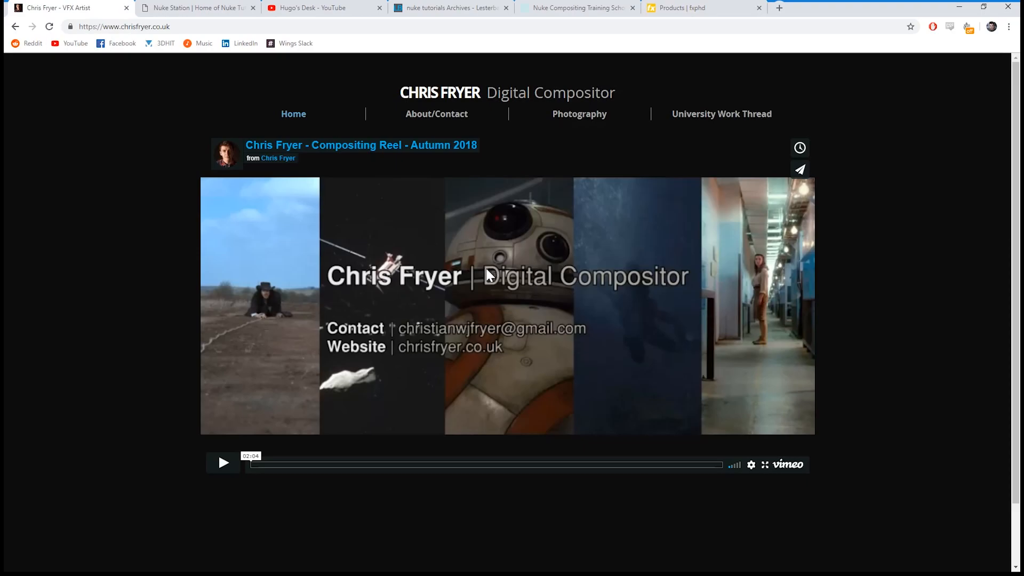
click(419, 115)
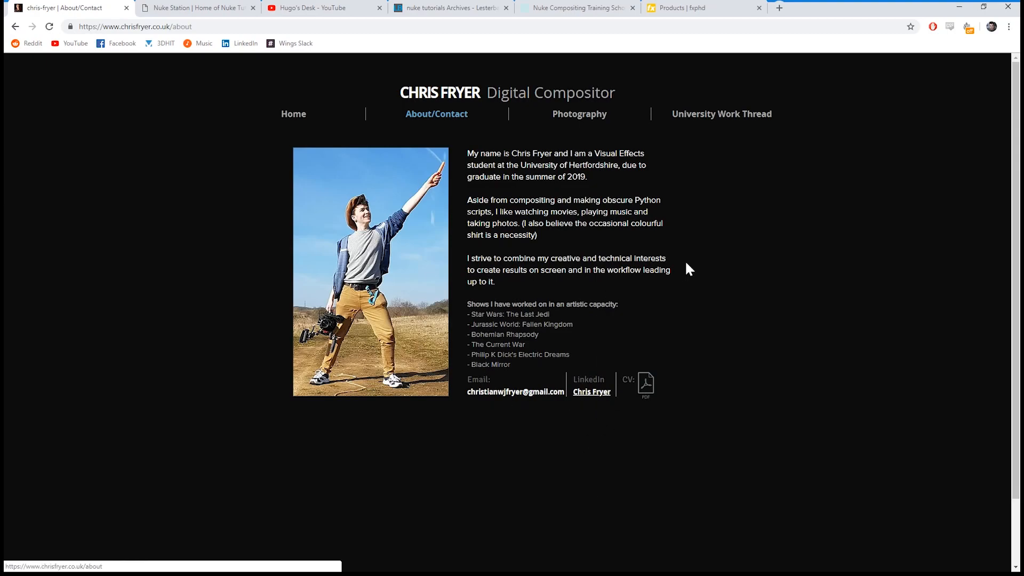
click(293, 115)
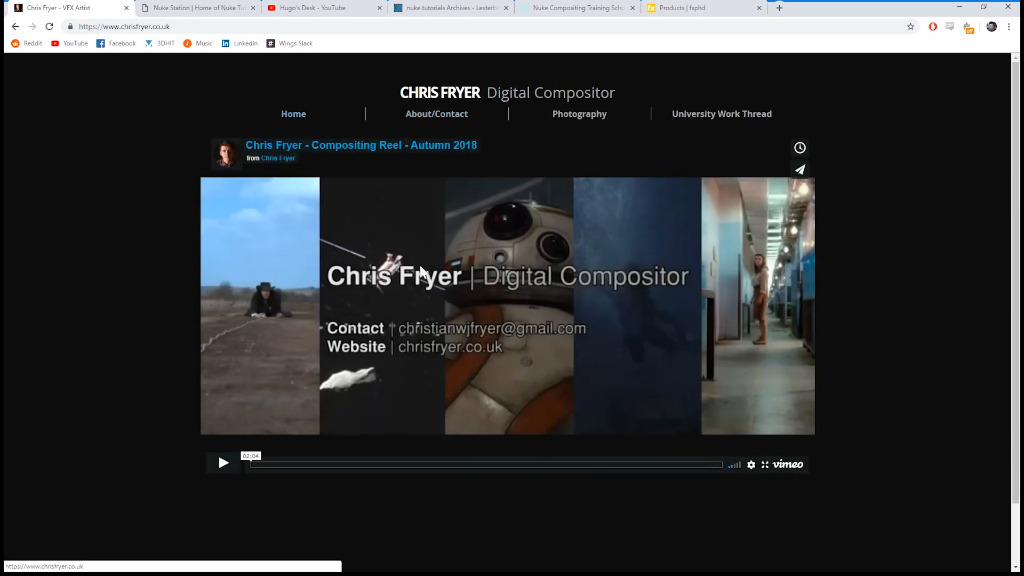
click(421, 115)
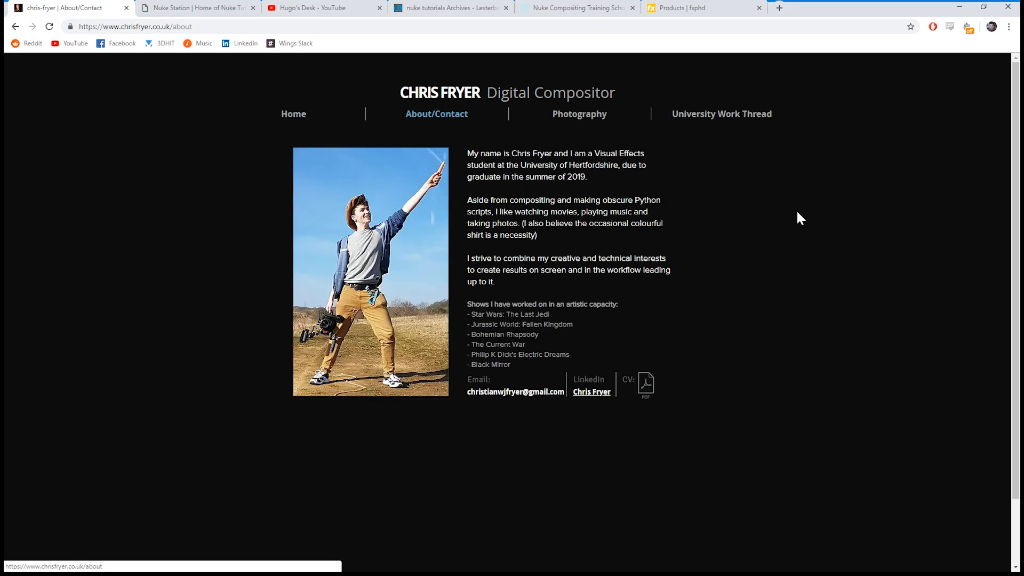